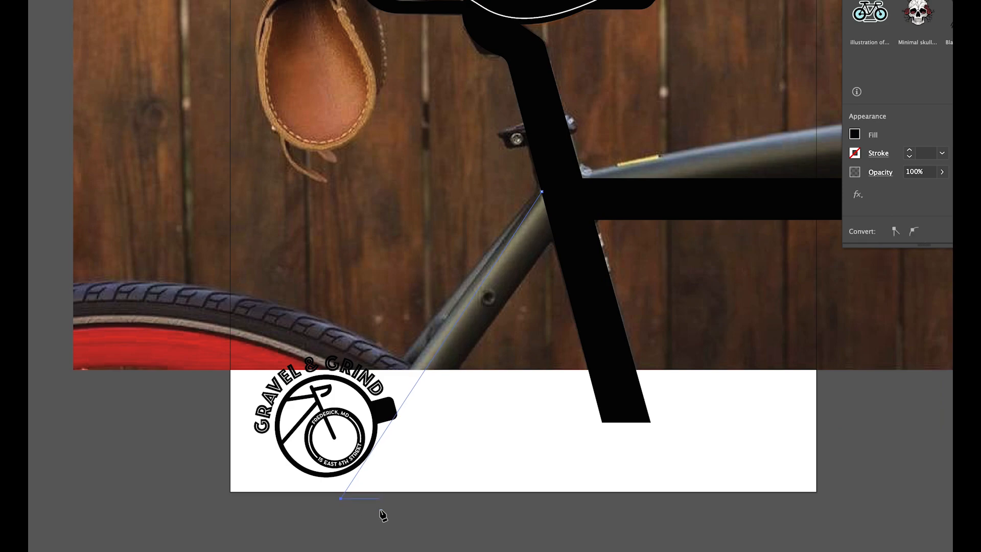
Complete the black diagonal frame tube running down from the seat tube and check the artwork with the reference photo hidden
click(568, 228)
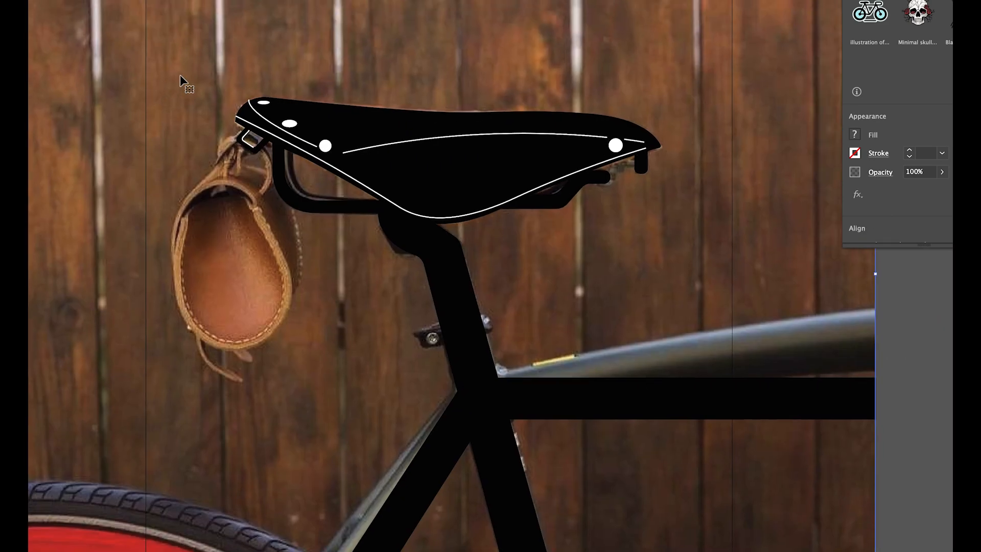
key(ctrl+shift+w)
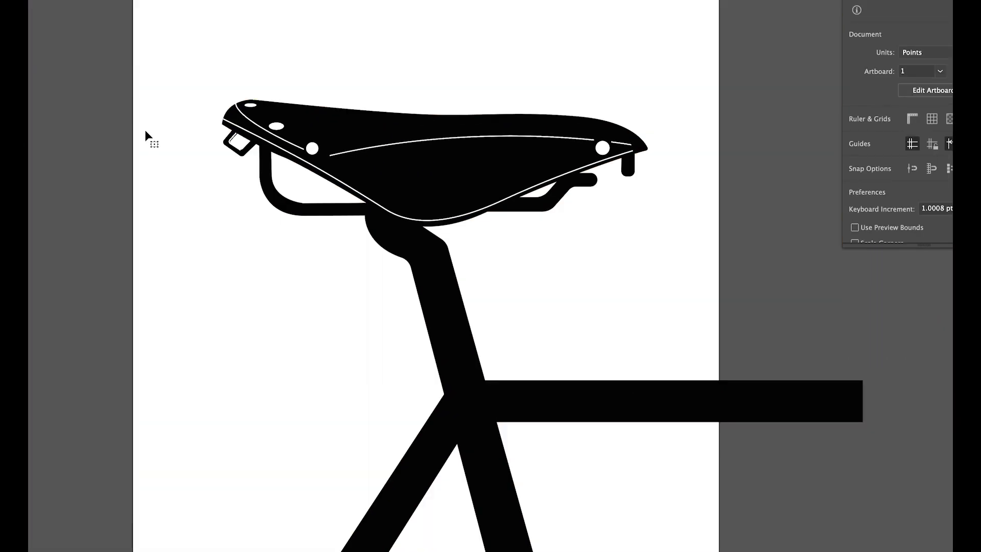
key(ctrl+z)
Trace the seat post clamp over the photo as a slanted black bar across the seat tube with rounded ends
scroll(426, 372, up, 5)
scroll(517, 286, down, 1)
key(p)
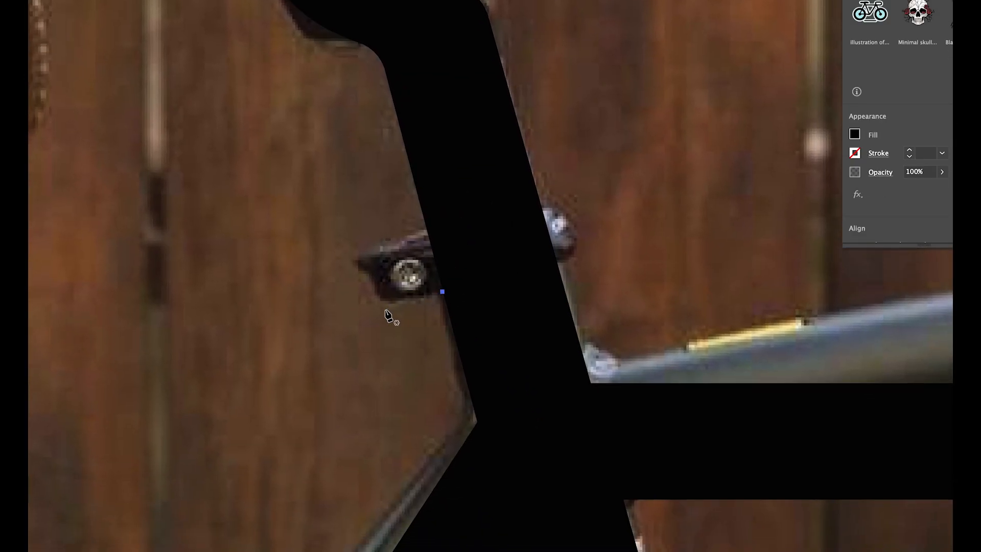
click(442, 292)
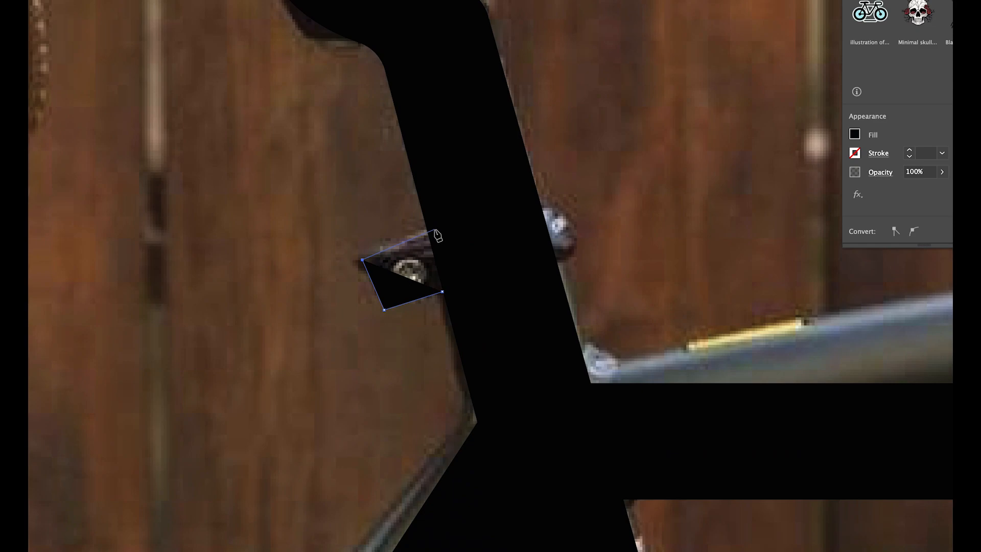
click(550, 201)
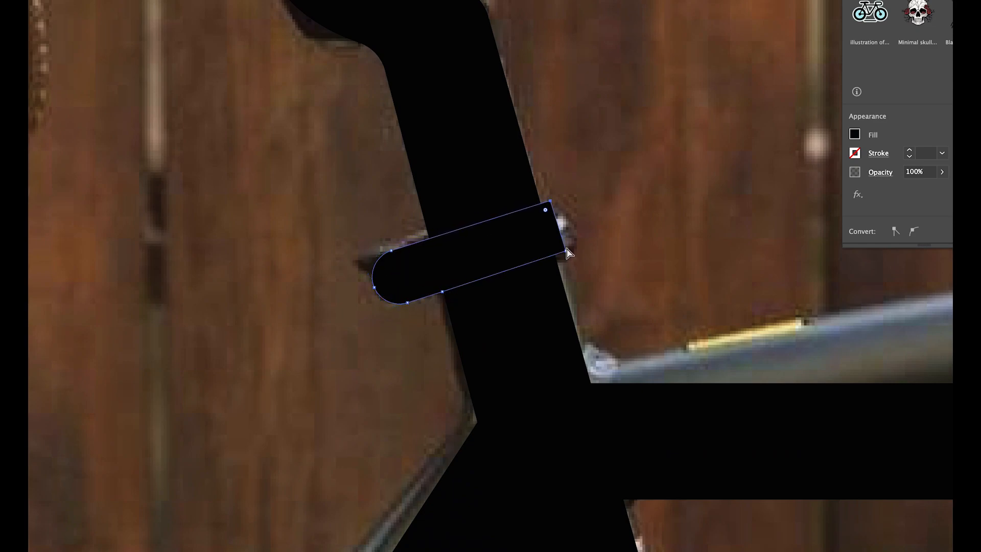
click(393, 295)
Add a small white circle as the bolt on the clamp's outer end
key(ctrl+3)
key(l)
double_click(31, 97)
click(620, 174)
key(v)
key(ctrl+alt+3)
click(404, 271)
shift+click(384, 269)
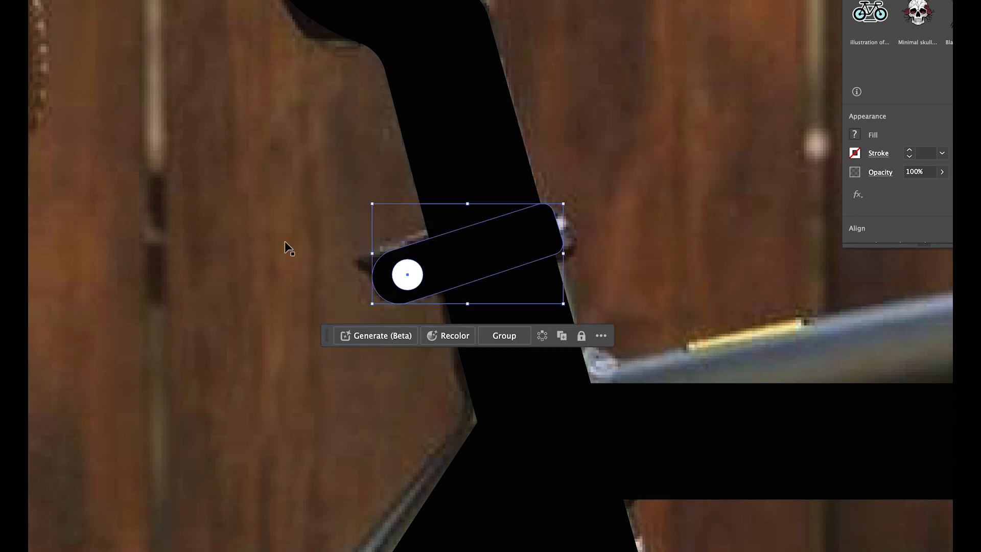
Draw a thin black tab under the top tube beside the seat tube and round its lower outer corner
scroll(344, 269, down, 10)
scroll(343, 269, right, 5)
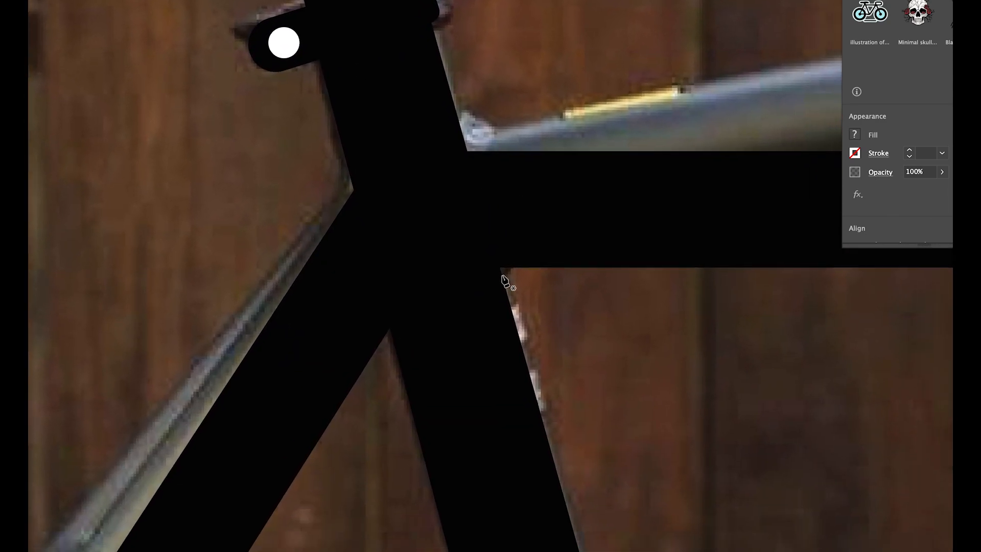
click(499, 275)
click(572, 275)
click(573, 246)
click(495, 246)
click(500, 274)
key(i)
click(464, 182)
drag(565, 268, 560, 263)
click(648, 302)
scroll(648, 303, right, 2)
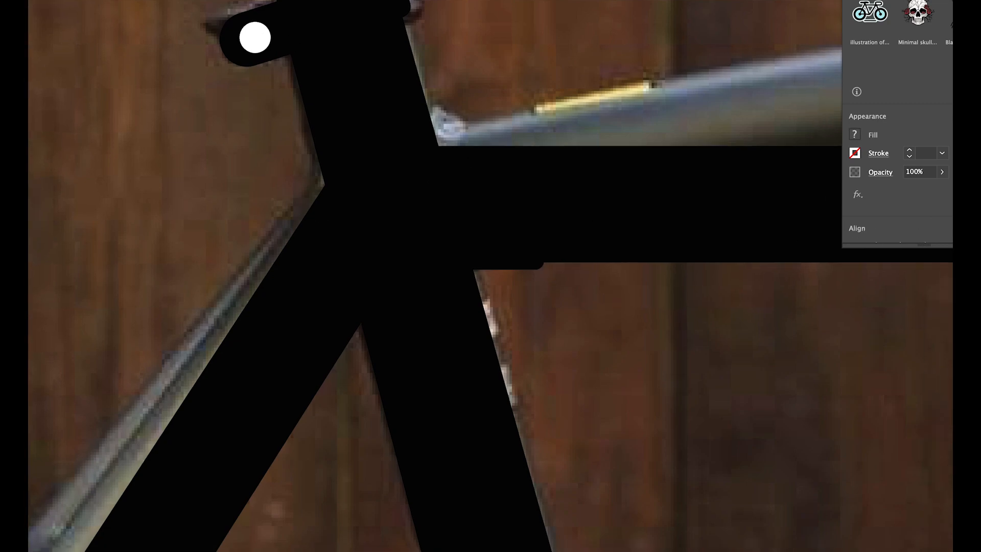
Draw a white highlight line along the small tab beneath the top tube and open the stroke settings
click(255, 37)
key(shift+x)
key(v)
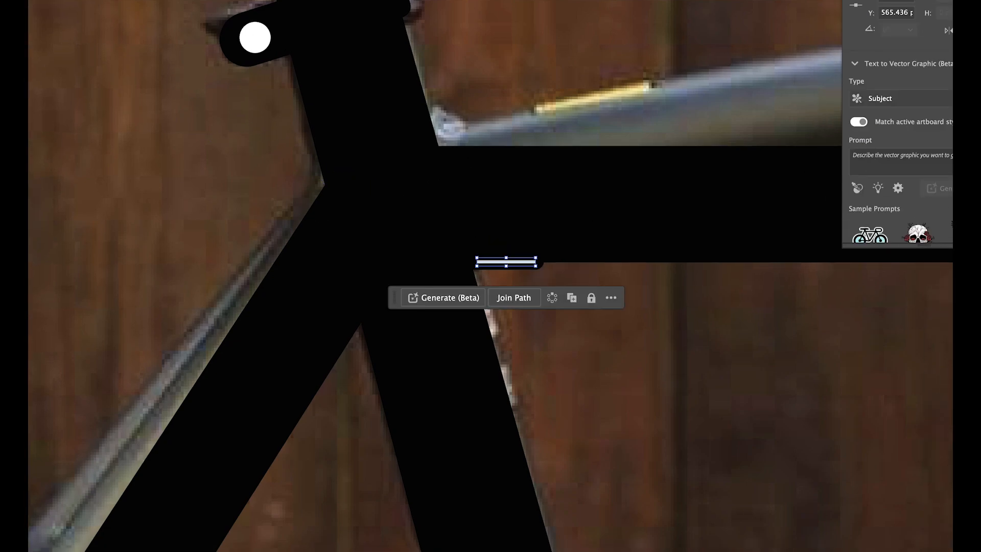
click(967, 61)
click(918, 95)
click(680, 123)
Draw a tapered white highlight shape along the bend and front edge of the seat post, ending at the clamp
scroll(680, 123, down, 2)
scroll(679, 122, right, 2)
scroll(679, 123, down, 3)
scroll(635, 173, right, 2)
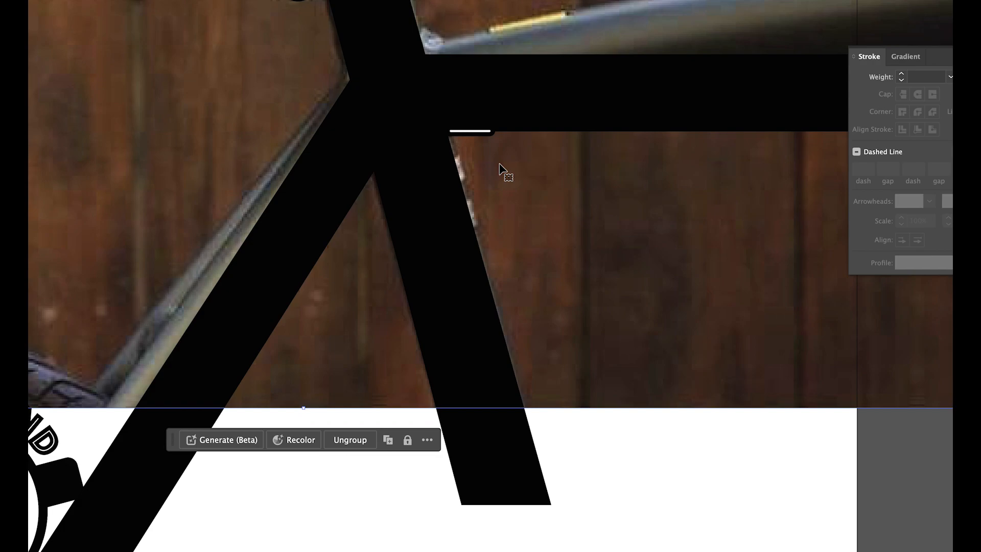
scroll(444, 142, up, 5)
scroll(378, 100, left, 1)
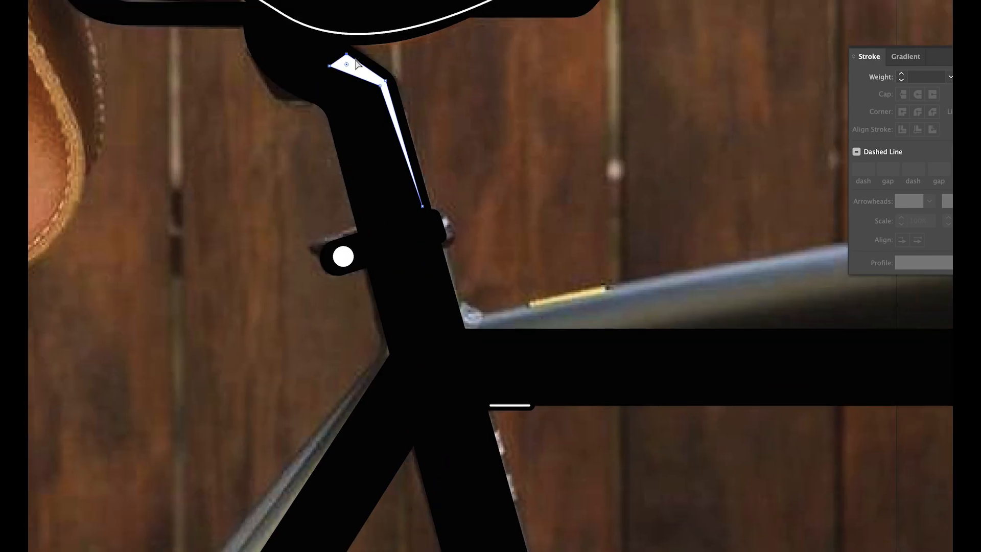
drag(357, 108, 361, 104)
click(422, 207)
drag(423, 206, 422, 205)
click(329, 66)
Draw a long white tapered highlight along the front edge of the seat tube from the clamp to its lower end
scroll(333, 68, down, 3)
scroll(333, 68, right, 1)
scroll(399, 104, down, 2)
click(543, 510)
click(533, 508)
scroll(532, 509, up, 3)
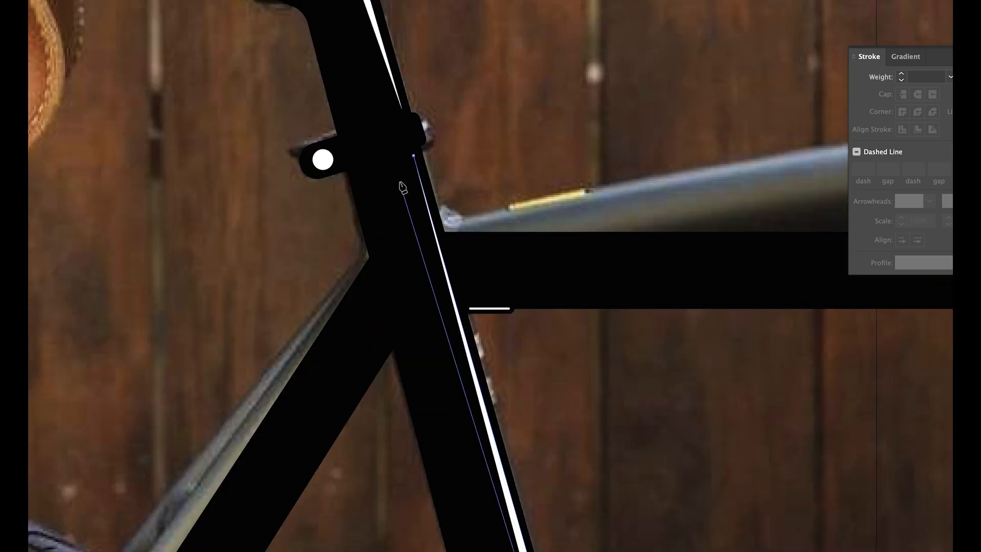
click(413, 155)
Delete the bicycle reference photo from behind the artwork
scroll(413, 156, down, 2)
scroll(337, 266, down, 5)
key(v)
click(134, 57)
key(Delete)
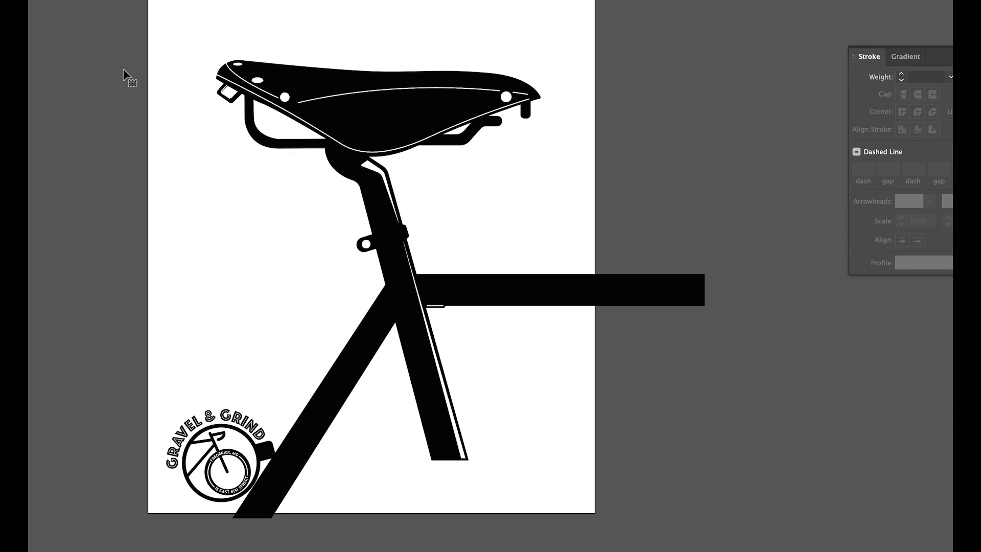
scroll(129, 76, down, 2)
drag(316, 94, 547, 370)
drag(526, 307, 513, 227)
key(super+z)
Scale the whole saddle and frame drawing down and reposition it on the artboard
drag(276, 81, 572, 429)
drag(654, 310, 602, 166)
scroll(534, 207, left, 2)
drag(450, 291, 417, 323)
Unlock all objects and move the Gravel & Grind logo off the artboard
click(348, 364)
key(alt+super+2)
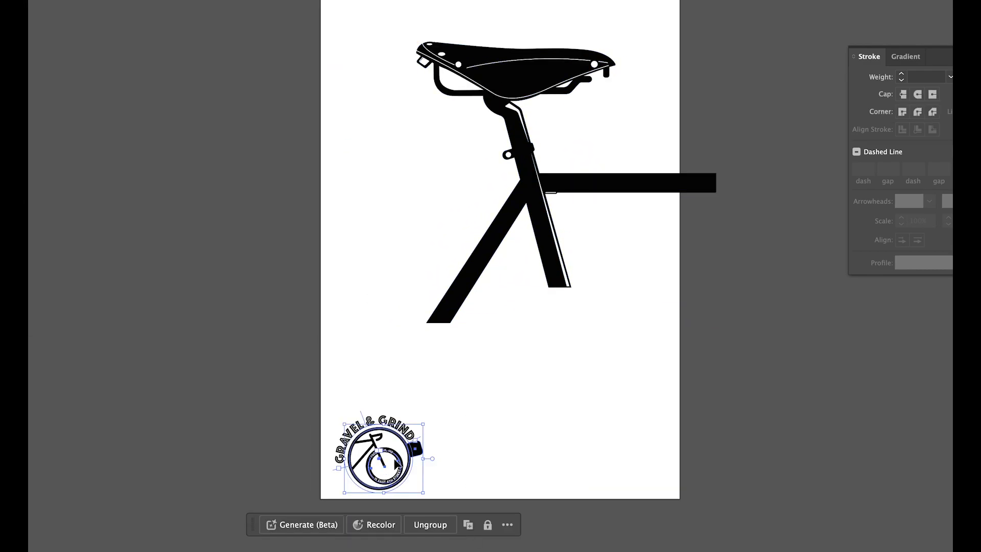
drag(388, 464, 232, 54)
Extend the lower end of the black seat tube past the artboard's bottom edge, keeping its angle
click(368, 23)
drag(368, 23, 559, 280)
drag(558, 280, 603, 526)
click(350, 239)
Stretch the seat tube's white highlight down along the lengthened tube, just past the artboard's bottom edge
key(a)
scroll(537, 339, up, 3)
scroll(576, 453, down, 3)
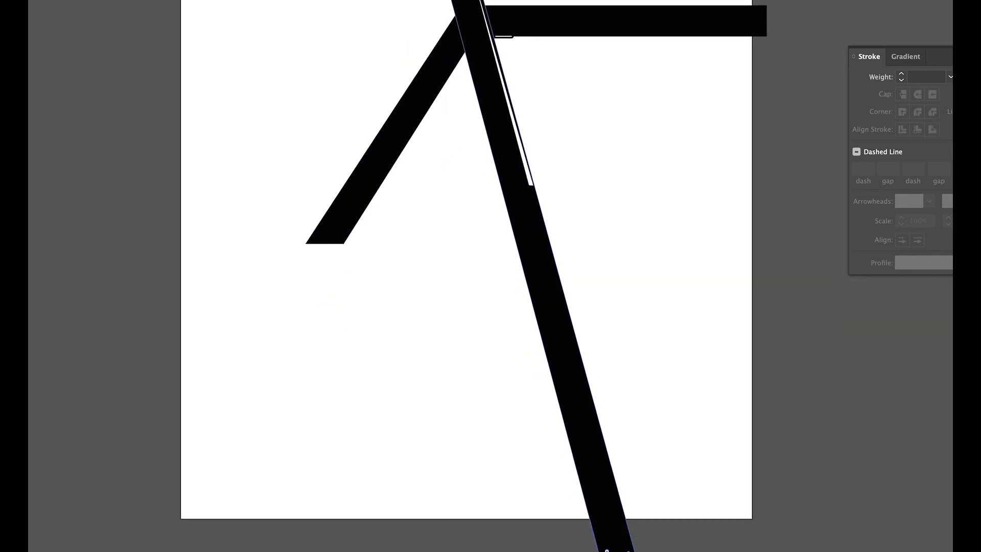
drag(532, 185, 627, 533)
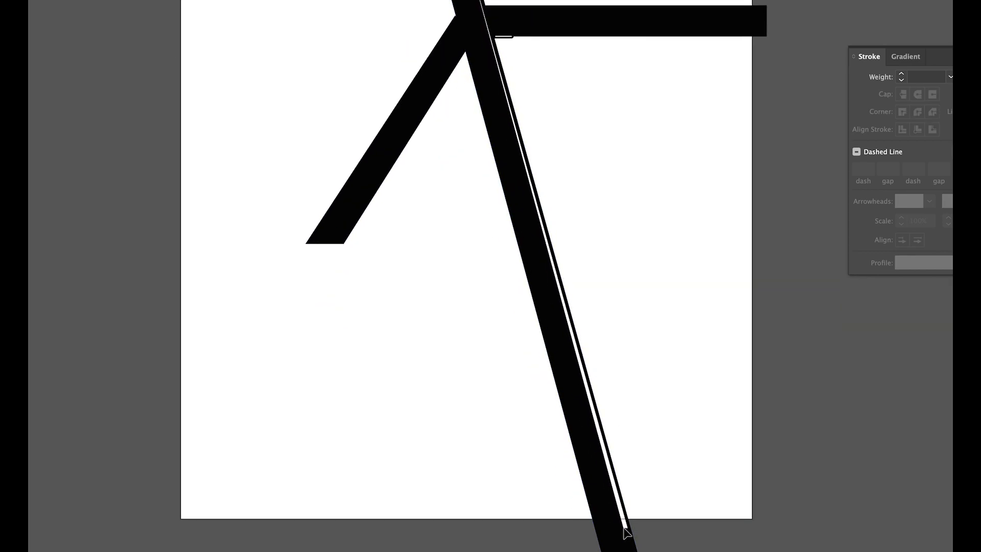
click(666, 205)
Lengthen the diagonal rear frame tube by moving its lower end farther down at a steeper angle
scroll(464, 21, up, 3)
scroll(456, 4, down, 5)
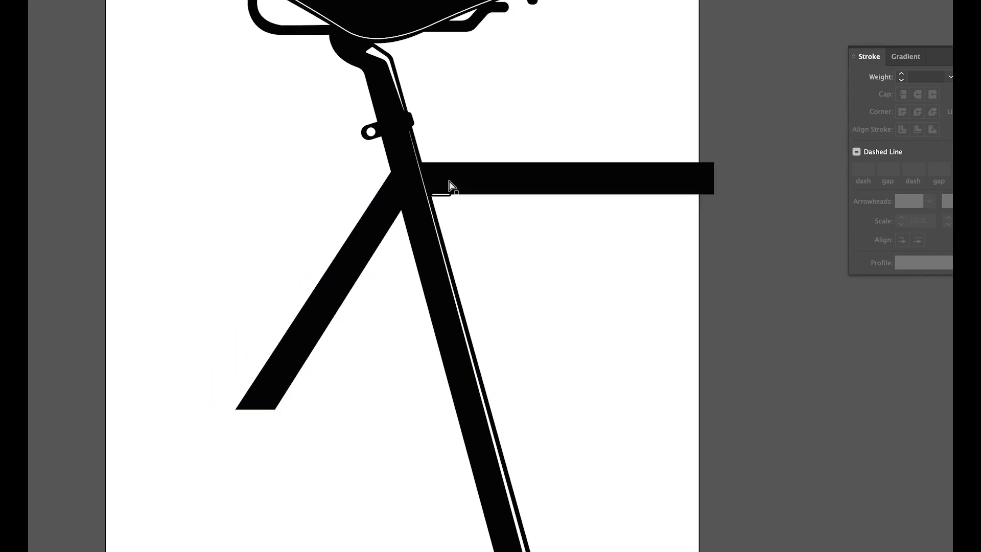
drag(316, 338, 280, 443)
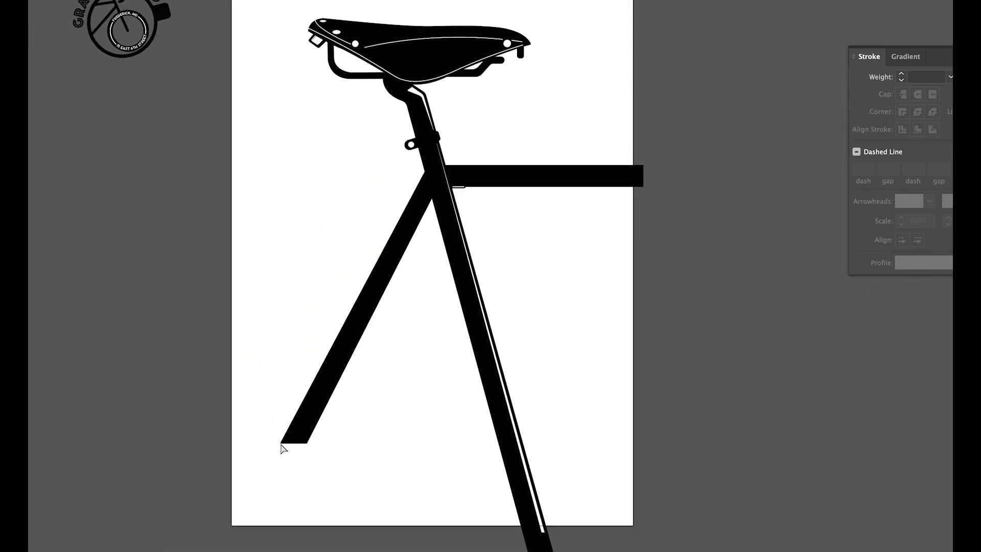
Draw a large black circle as the rear wheel and place it over the lower end of the diagonal frame tube
mouse_move(166, 225)
mouse_down()
mouse_move(482, 549)
mouse_move(586, 551)
mouse_up()
key(v)
scroll(456, 333, down, 3)
scroll(456, 334, down, 2)
mouse_move(481, 320)
mouse_down()
mouse_move(407, 374)
mouse_move(406, 362)
mouse_up()
Duplicate the wheel circle as a white 5 pt outline and shrink it into a concentric ring inside the wheel
key(super+c)
key(super+v)
key(shift+x)
drag(641, 118, 608, 150)
drag(580, 201, 500, 300)
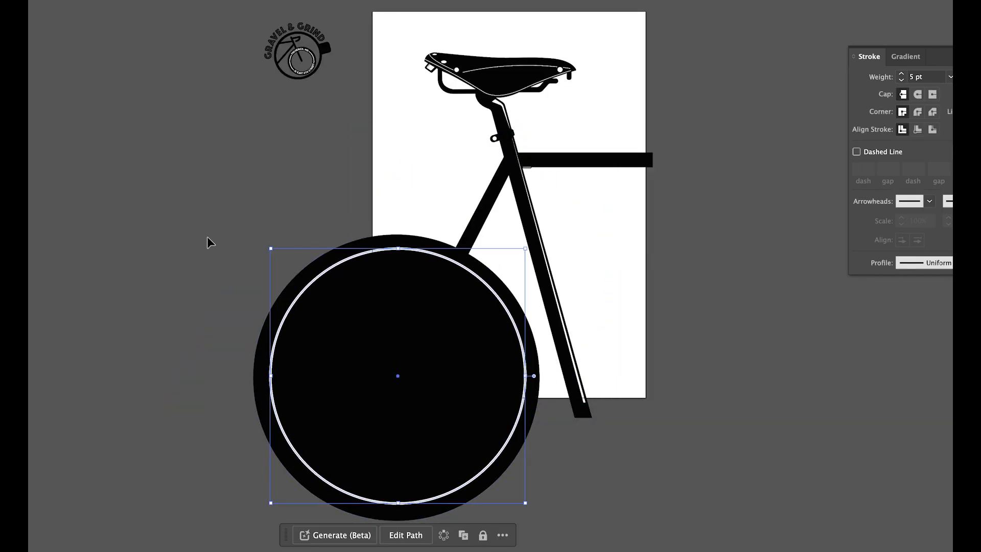
Add a much smaller concentric white-outlined circle at the wheel's center as the hub
key(v)
mouse_move(389, 402)
mouse_down()
mouse_move(420, 434)
mouse_move(393, 378)
mouse_move(428, 385)
mouse_up()
click(426, 375)
click(424, 387)
drag(366, 407, 360, 414)
click(430, 392)
click(427, 391)
drag(427, 391, 430, 389)
click(434, 392)
key(super+shift+a)
click(512, 423)
click(430, 392)
click(663, 414)
scroll(663, 414, right, 2)
scroll(663, 413, up, 1)
Turn on Trim View and move the wheel down so its center sits near the artboard's lower corner
click(104, 0)
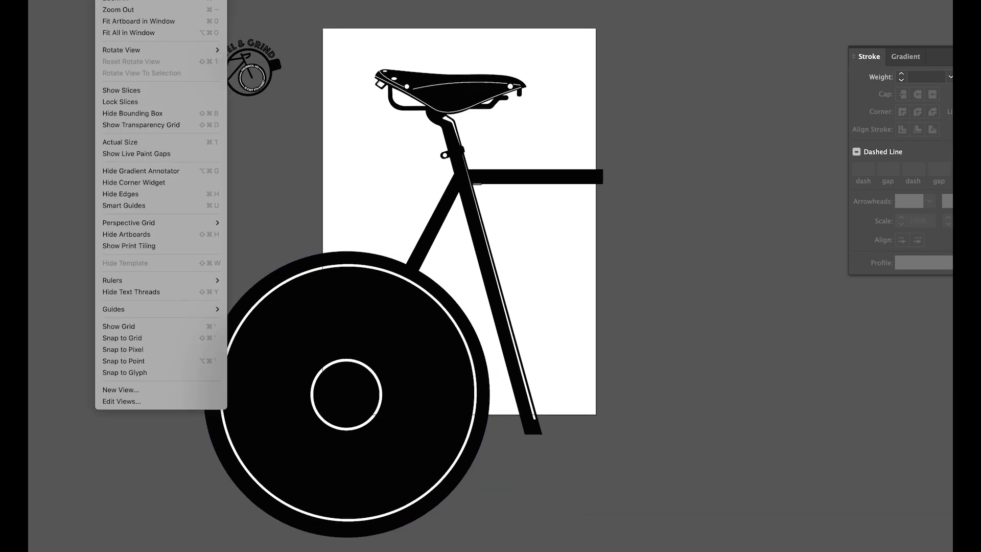
click(120, 0)
drag(355, 358, 344, 375)
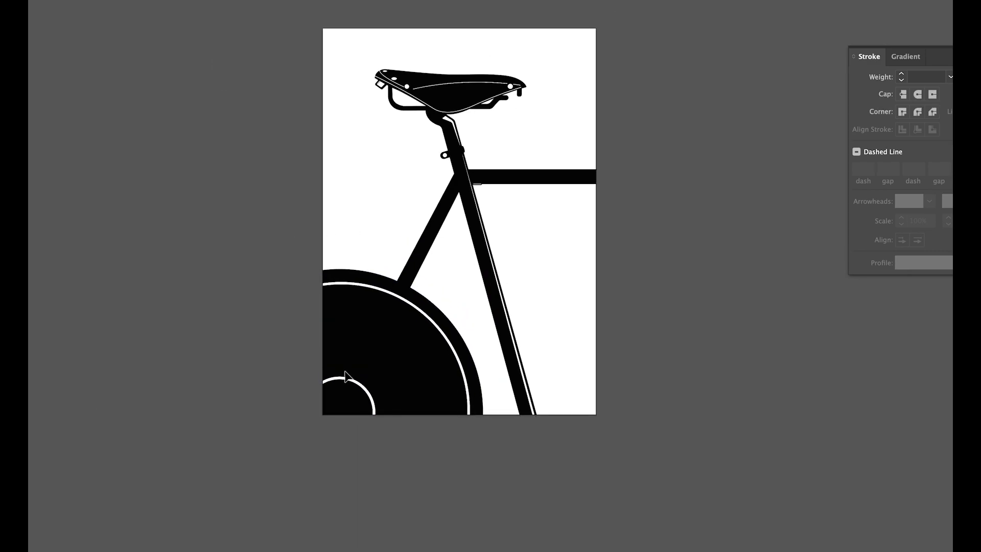
click(155, 284)
Add a smaller circle inside the hub ring and fill it with white
drag(345, 422, 346, 423)
mouse_move(354, 407)
mouse_down()
mouse_move(348, 436)
mouse_move(360, 436)
mouse_move(323, 415)
mouse_move(381, 382)
mouse_up()
click(228, 238)
key(l)
key(v)
key(i)
click(371, 131)
key(v)
click(195, 204)
Bring the diagonal rear frame tube to the front so it overlaps the wheel
scroll(425, 204, up, 3)
click(422, 226)
key(ctrl+shift+bracketright)
click(53, 15)
scroll(53, 15, down, 1)
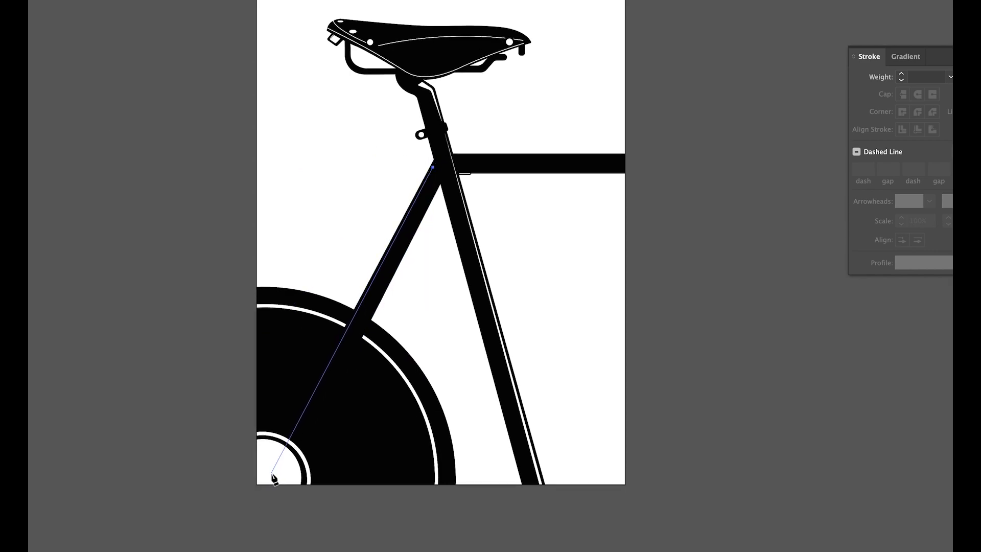
Draw a thin white highlight along the diagonal frame tube's outer edge and extend its end past the artboard's bottom
click(270, 155)
key(v)
click(409, 230)
key(a)
drag(290, 397, 257, 488)
scroll(246, 408, left, 1)
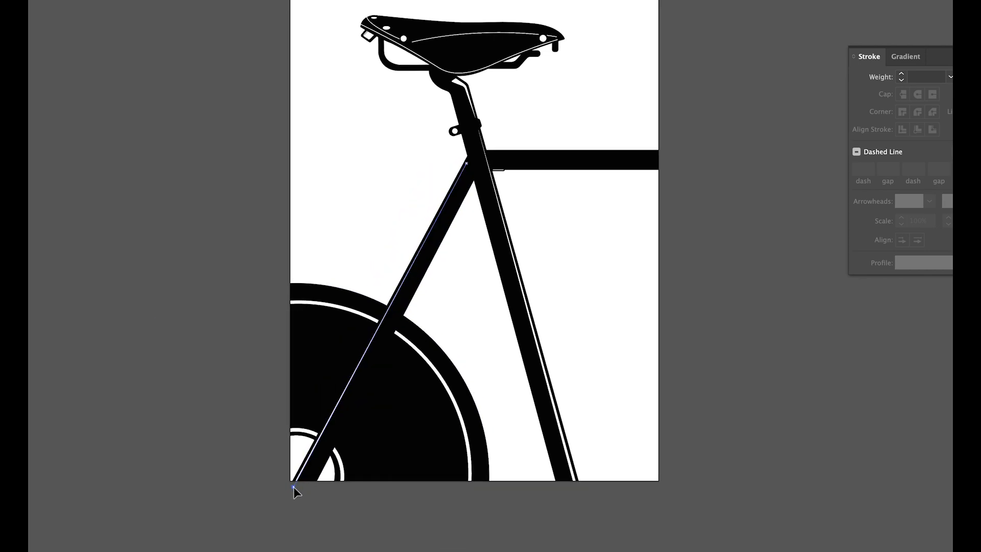
scroll(158, 229, right, 2)
Give the white highlights on the diagonal frame tube and the seat tube a 0.5 pt stroke
key(v)
click(327, 323)
shift+click(427, 211)
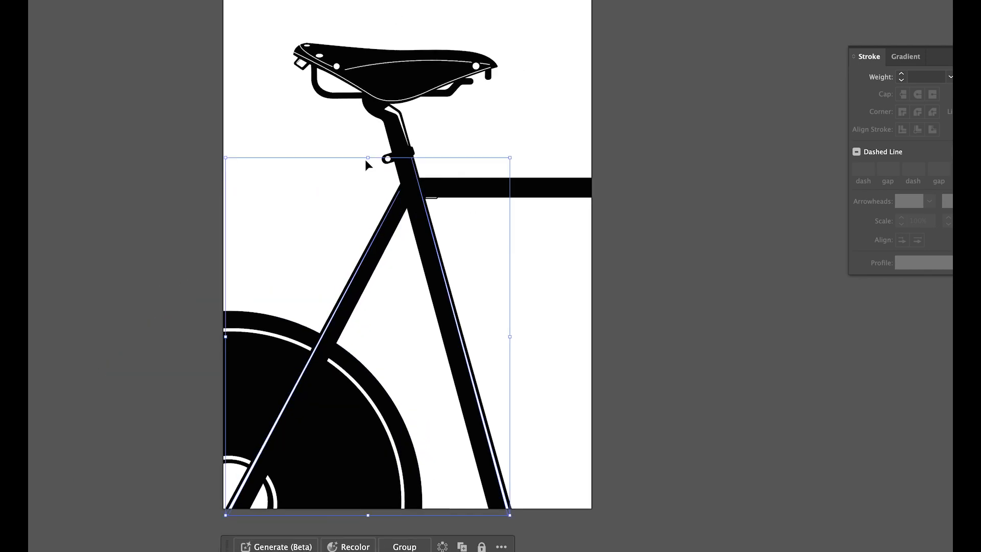
click(103, 136)
scroll(110, 276, left, 2)
scroll(110, 276, up, 1)
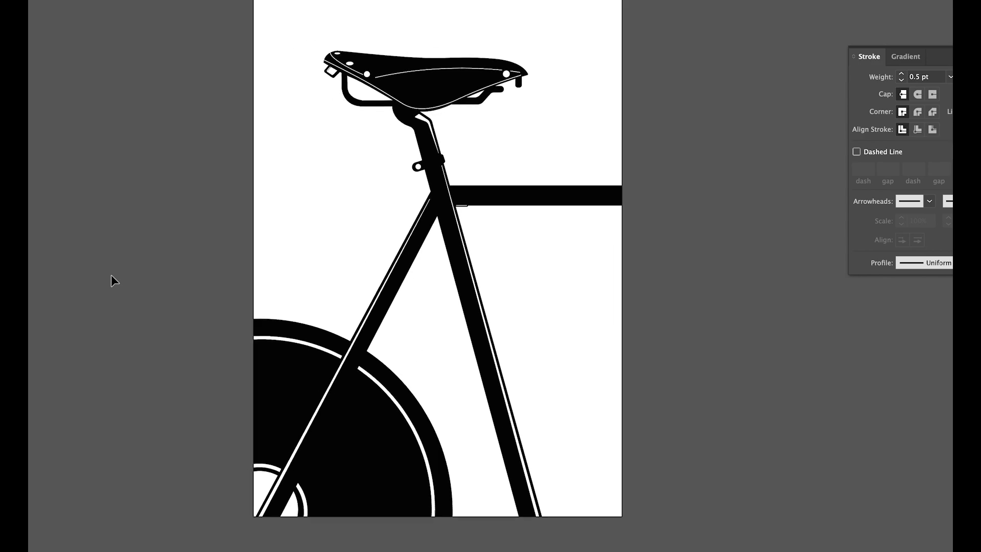
key(v)
Turn off Trim View to show the artwork outside the artboard again
click(130, 193)
scroll(130, 188, left, 1)
click(102, 1)
click(117, 1)
scroll(188, 126, down, 3)
Crop the overhanging wheel and lower frame tubes to the artboard edges using an artboard-sized rectangle
drag(283, 57, 606, 442)
click(609, 447)
click(30, 13)
click(51, 13)
drag(296, 26, 608, 450)
key(v)
click(30, 1)
mouse_move(64, 268)
click(132, 275)
Place the Gravel & Grind logo in the poster's upper-right corner and slightly shrink and lower the bicycle illustration to make room
click(240, 90)
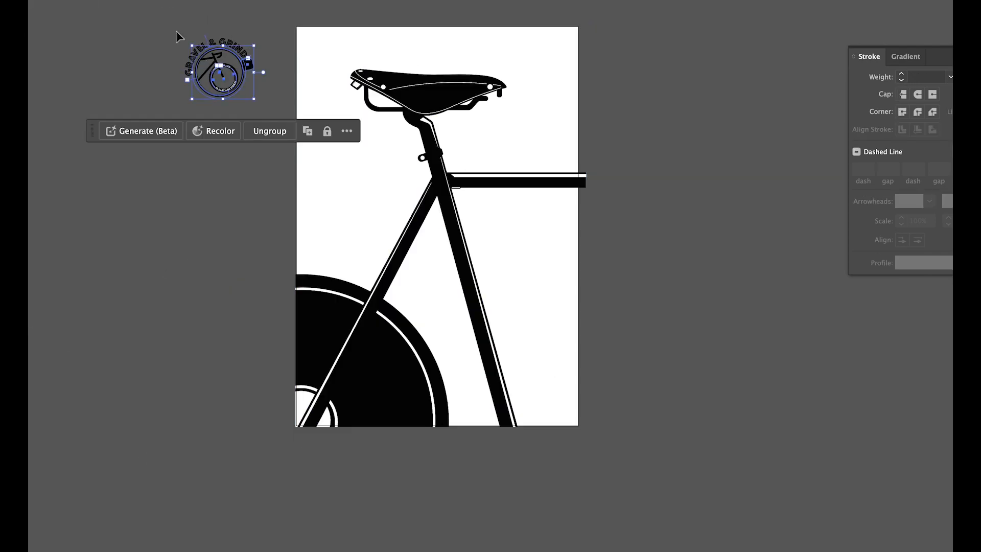
drag(223, 72, 560, 166)
drag(441, 162, 435, 179)
drag(435, 444, 436, 429)
click(500, 230)
drag(521, 163, 527, 95)
drag(431, 99, 432, 98)
Extend the horizontal top tube and its white highlight past the artboard's right edge
drag(574, 236, 589, 237)
key(ctrl+z)
double_click(566, 194)
scroll(582, 196, up, 5)
click(565, 195)
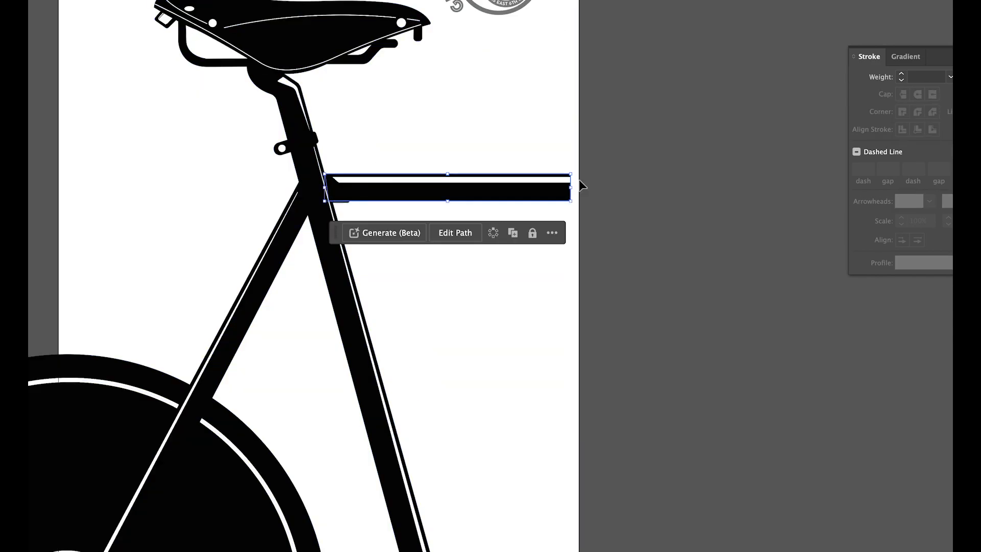
drag(567, 189, 607, 189)
click(565, 180)
scroll(587, 186, up, 5)
key(ctrl+0)
Rotate the curved Gravel & Grind lettering clockwise around the cup in the logo
click(573, 45)
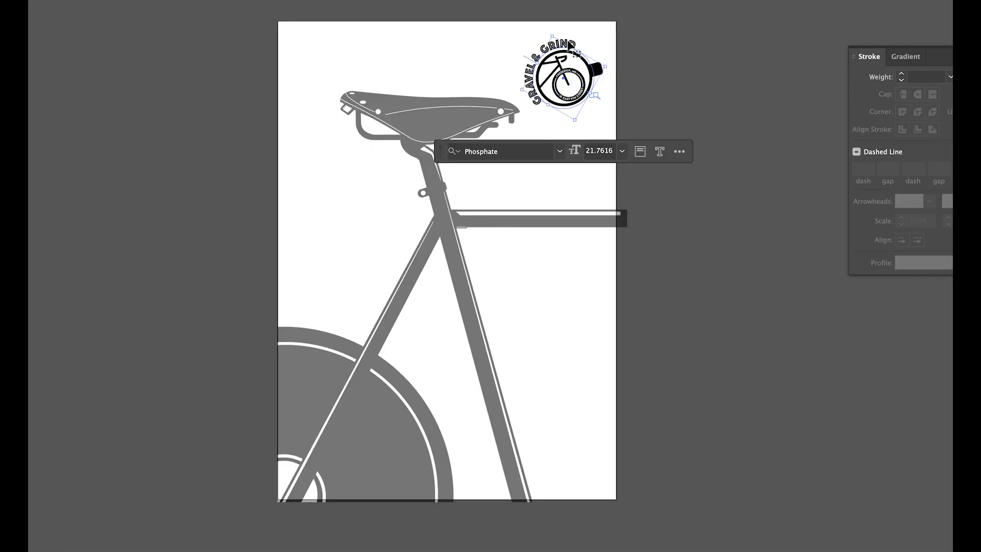
drag(600, 99, 557, 109)
double_click(679, 89)
scroll(679, 88, down, 3)
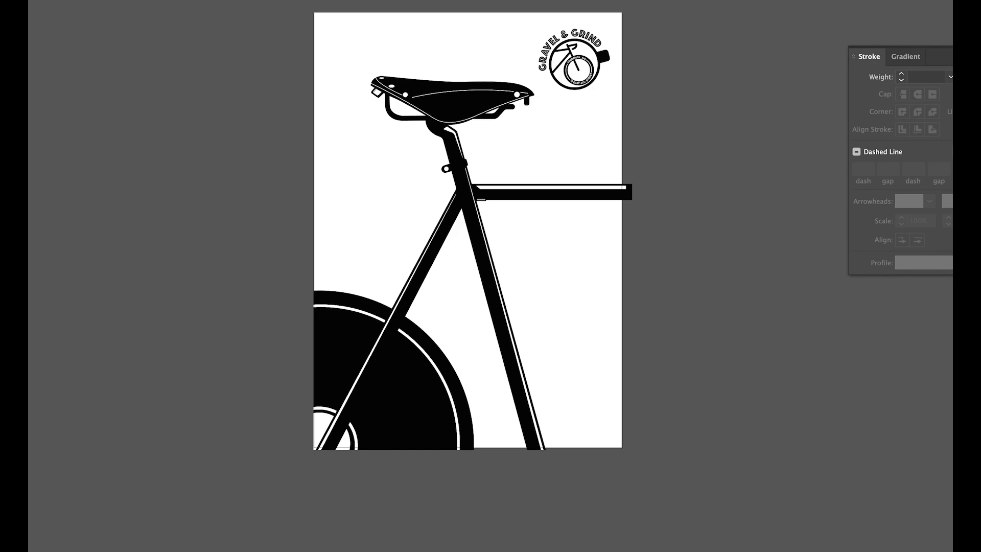
Give the thin white highlight lines across the saddle body round stroke caps
double_click(515, 95)
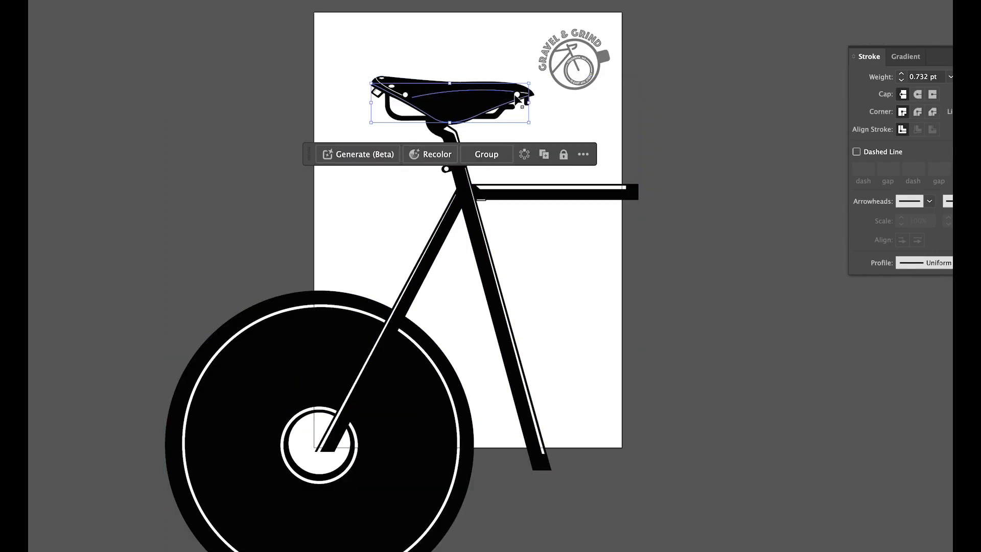
shift+click(395, 93)
click(918, 94)
click(797, 134)
Give the white highlight on the small loop at the saddle's rear round stroke caps and leave the isolated artwork
scroll(378, 100, up, 5)
click(369, 86)
click(917, 94)
click(811, 136)
scroll(338, 85, up, 8)
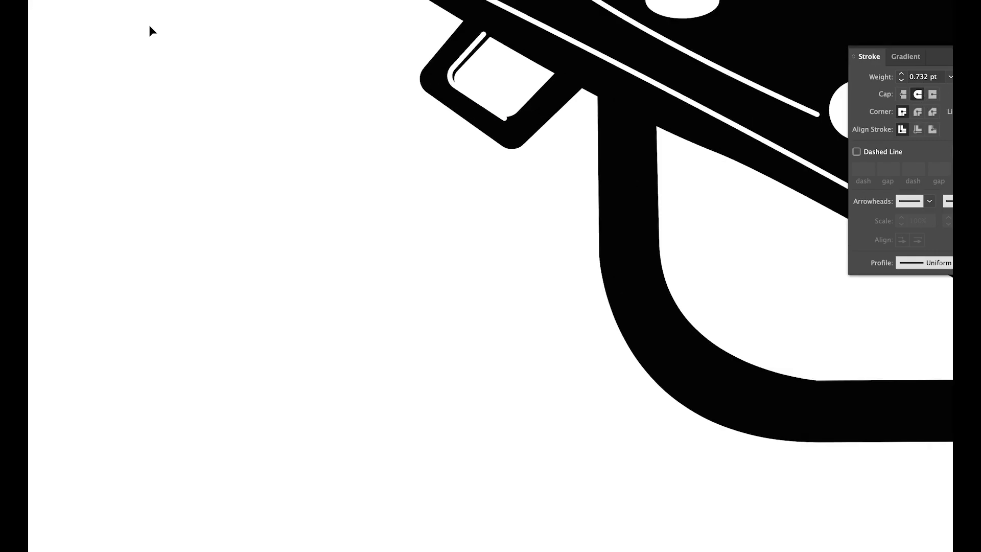
click(503, 120)
click(504, 118)
click(420, 188)
scroll(421, 188, down, 10)
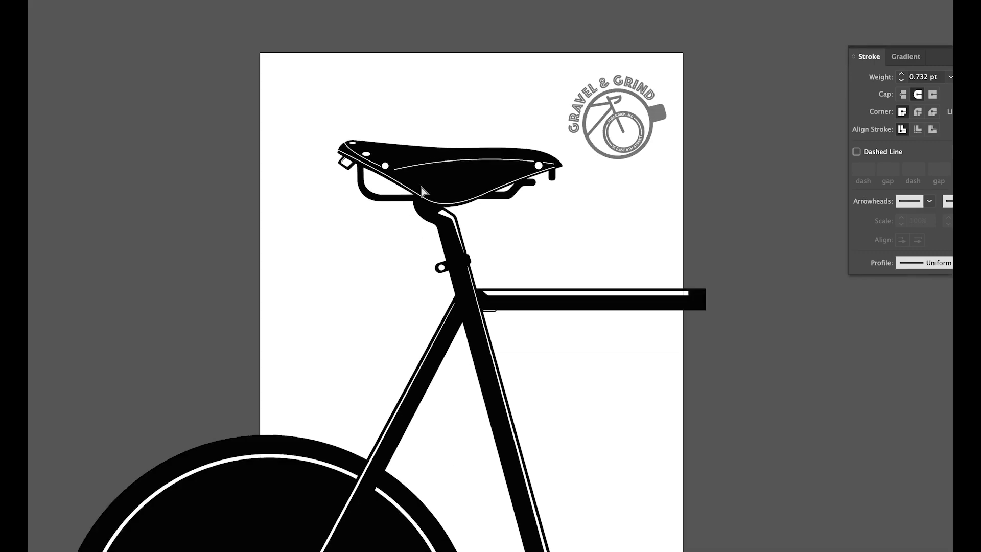
scroll(543, 188, down, 2)
double_click(722, 161)
key(Tab)
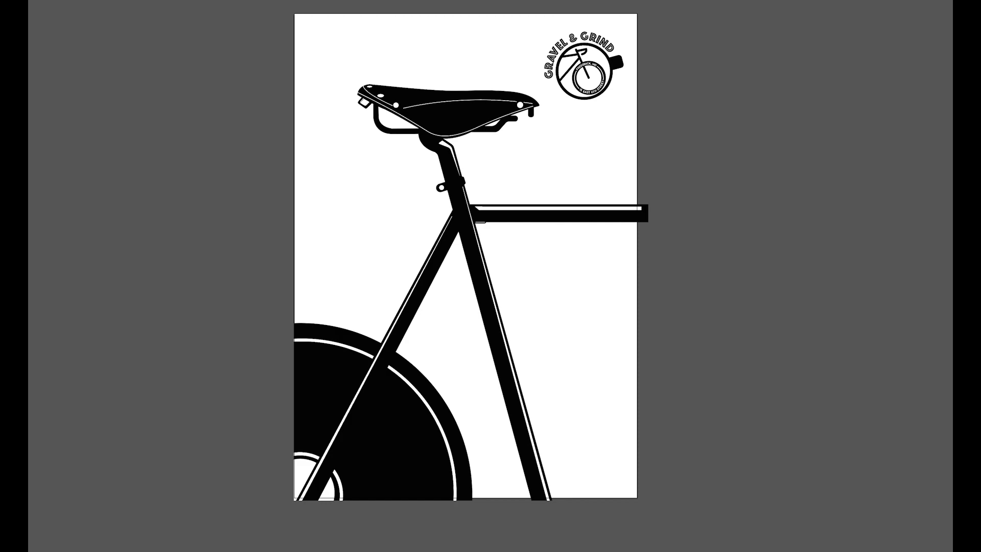
Add the text "2014" in white Cocomat lettering and place it on the top tube near the seat tube
key(Tab)
key(t)
click(573, 161)
text(2014)
key(Escape)
drag(587, 164, 471, 110)
key(shift+x)
click(621, 236)
drag(460, 120, 573, 217)
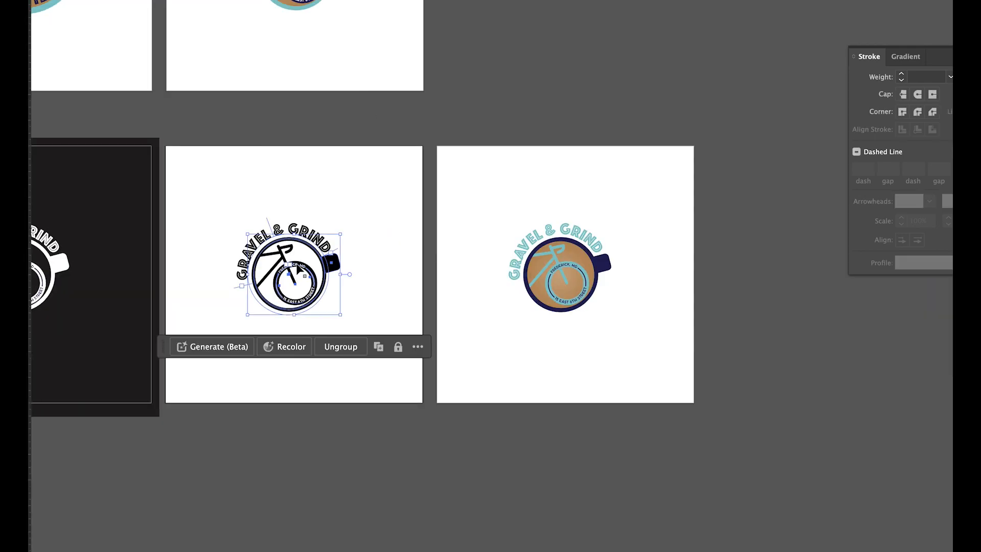
key(ctrl+shift+a)
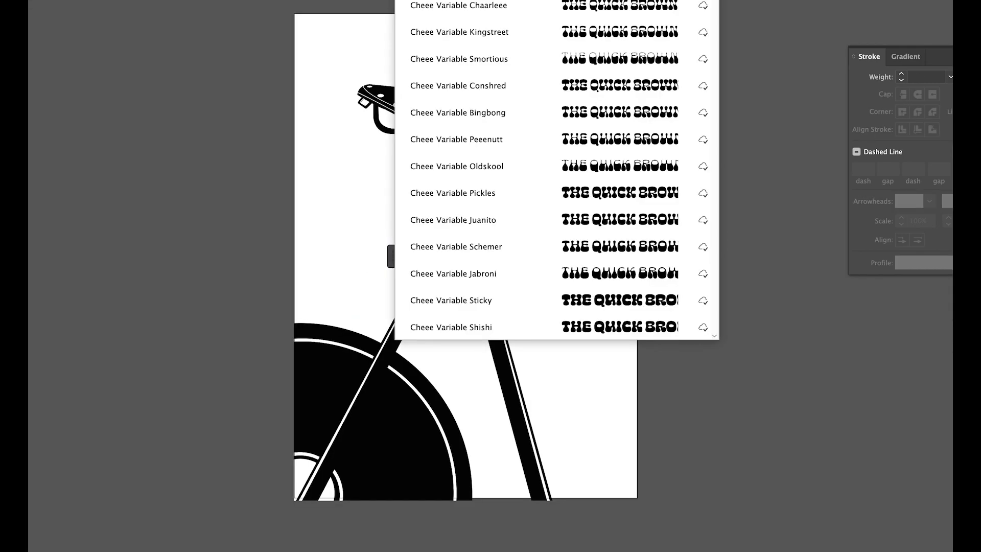
key(Escape)
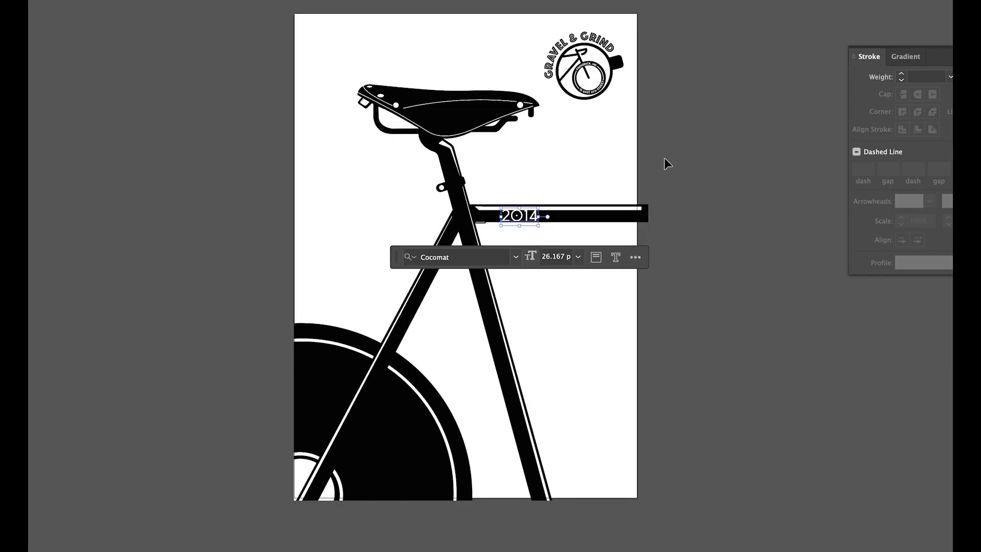
Scale the "2014" text down to fit inside the top tube and replace its zero with the letter O
click(512, 222)
drag(534, 227, 515, 218)
click(514, 218)
double_click(514, 216)
key(BackSpace)
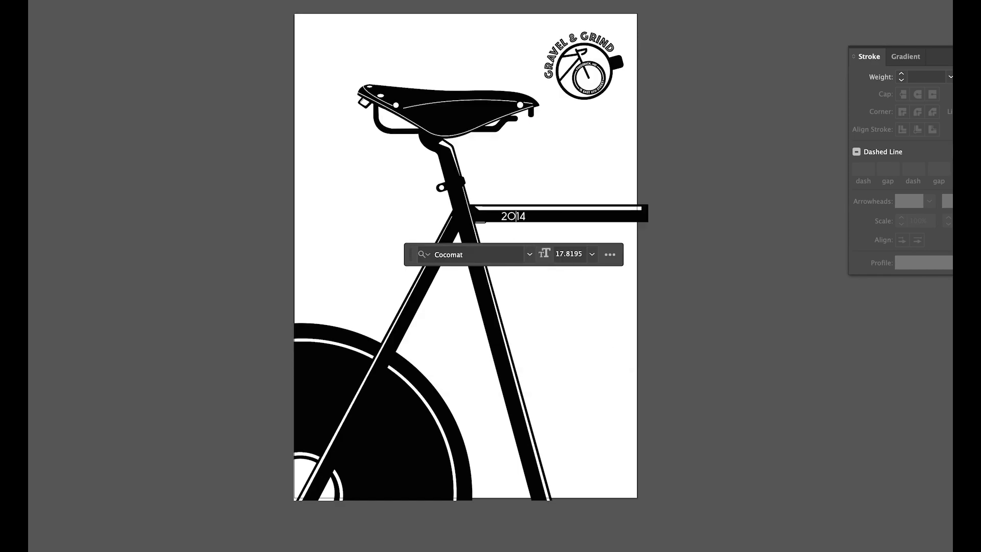
text(O)
key(Escape)
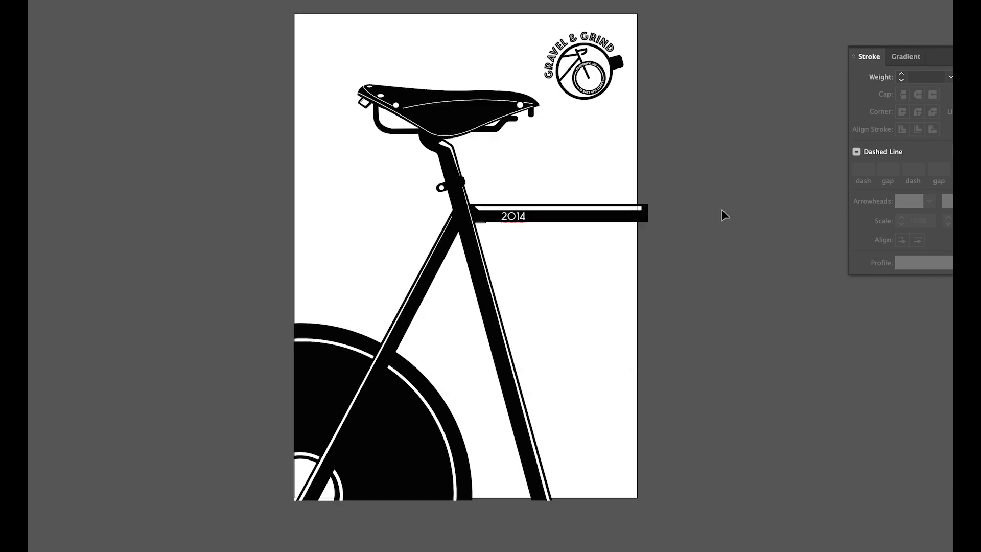
key(Tab)
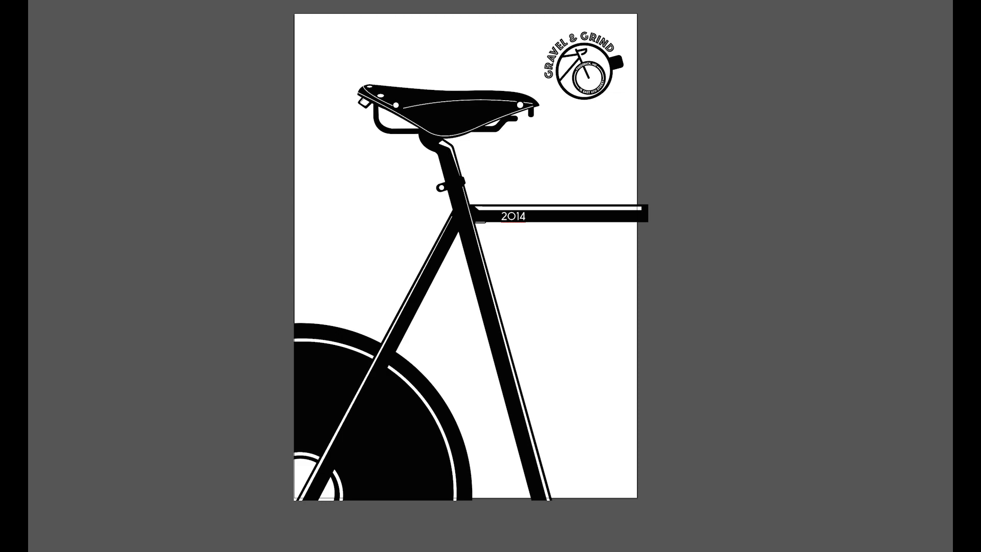
key(Tab)
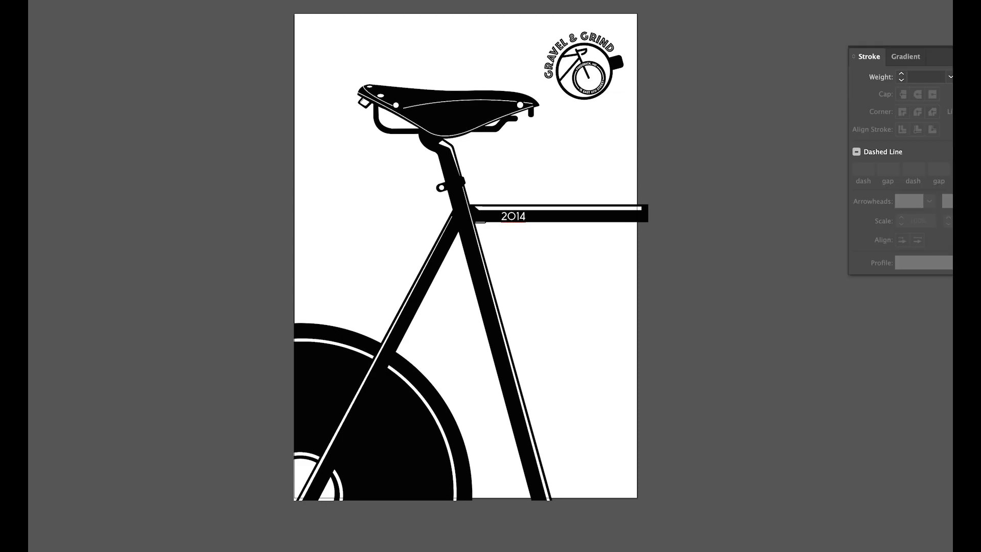
Add the text "Gravel & Grind" on the poster below the top tube
click(555, 244)
text(Gravel & Gro)
key(BackSpace)
text(ind)
key(Escape)
click(574, 276)
click(440, 5)
key(Delete)
Position the white "Gravel & Grind" text on the top tube beyond the "2014", leaving a gap between them
click(549, 219)
click(515, 220)
key(super+shift+a)
scroll(520, 220, up, 5)
click(511, 212)
mouse_move(532, 201)
mouse_down()
mouse_move(478, 207)
mouse_move(550, 208)
mouse_up()
key(super+shift+a)
Draw a white line along the top tube from beside "2014" past the artboard edge, with a 2 pt stroke and round caps
key(p)
click(502, 210)
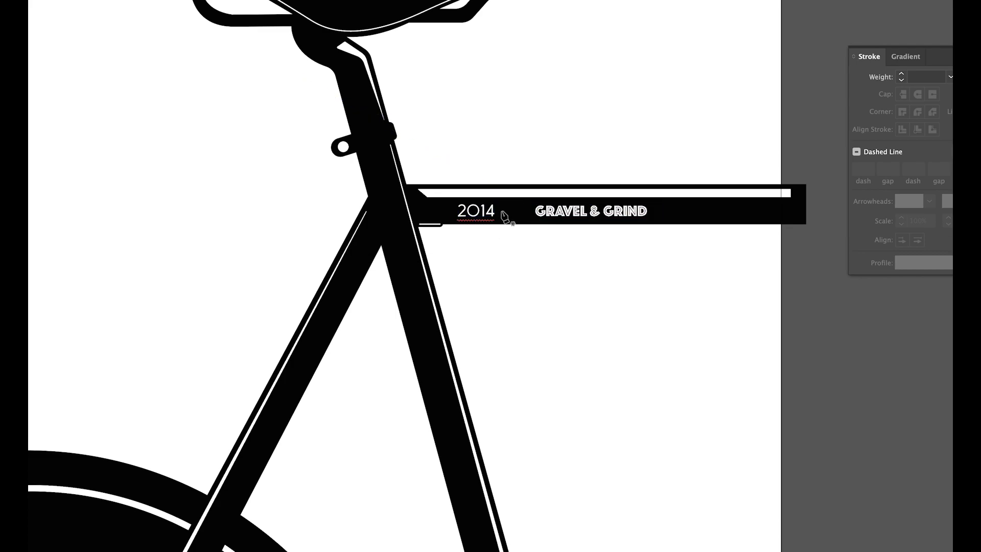
key(v)
key(i)
click(360, 31)
key(v)
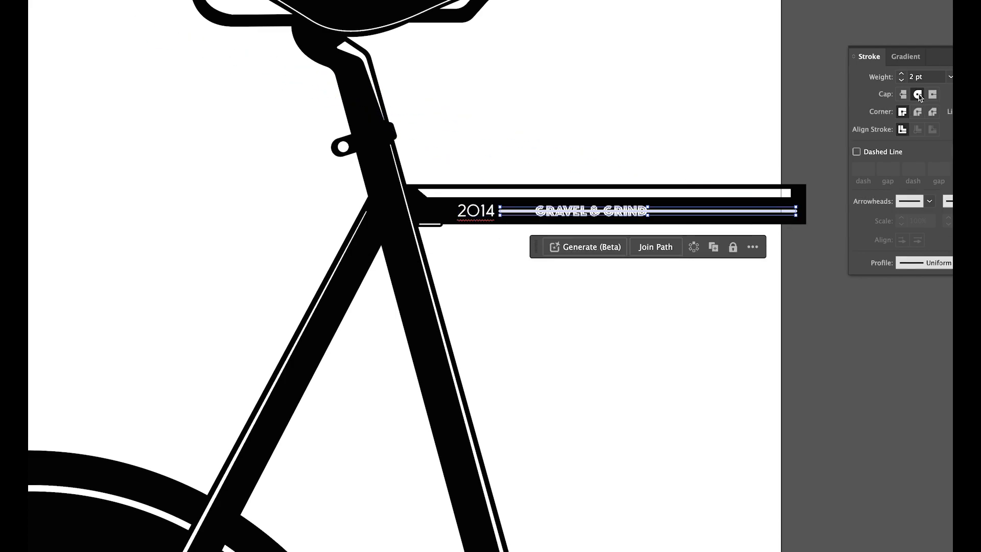
key(super+shift+a)
Cut out the part of the white line behind the Gravel & Grind text and hide the tube's overhang outside the artboard
click(650, 211)
key(v)
click(543, 211)
key(Delete)
click(513, 211)
click(706, 229)
scroll(686, 289, down, 5)
scroll(687, 289, right, 4)
click(105, 1)
click(146, 1)
Add the shop's city and street address as two separate 12 pt Phosphate texts beside the seat post
scroll(151, 38, right, 1)
key(t)
click(327, 183)
text(FR)
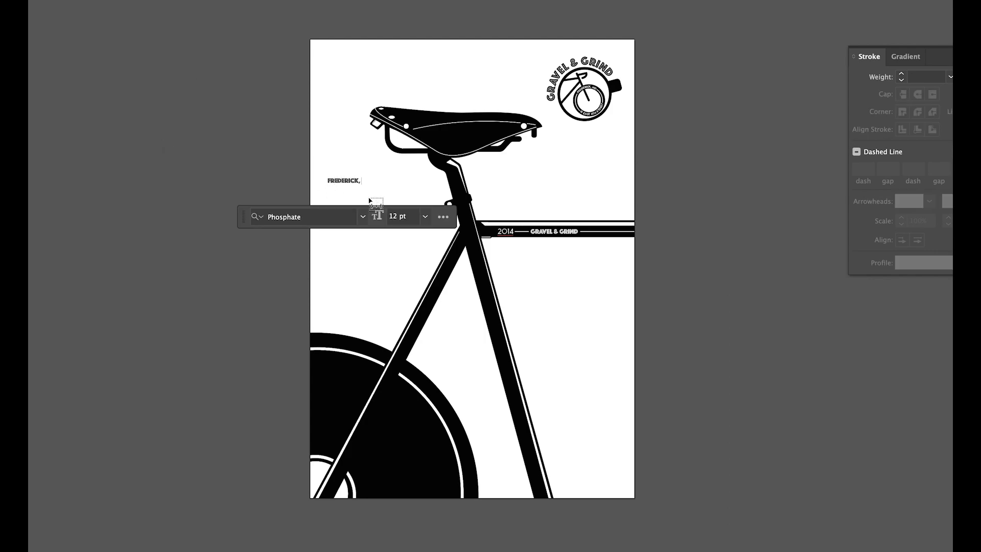
key(Escape)
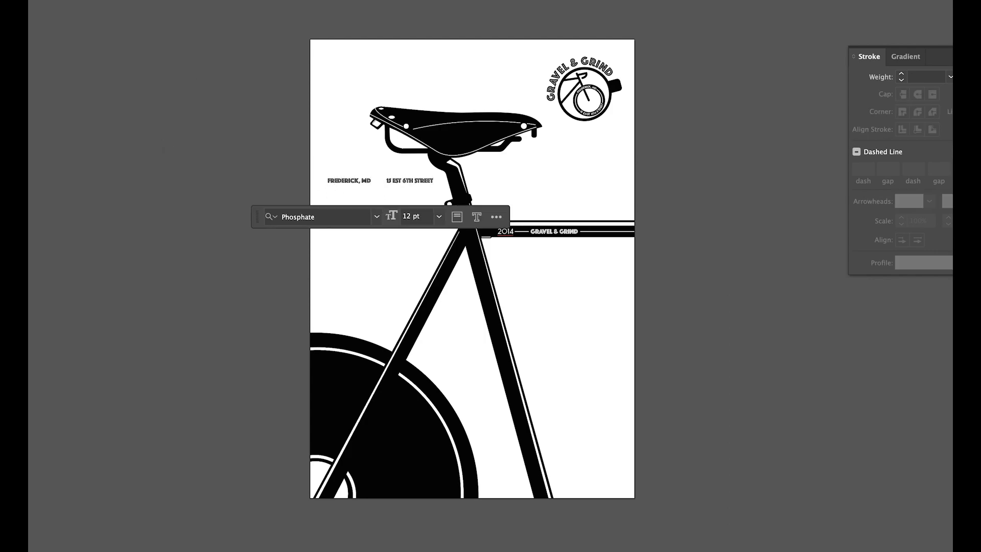
Move the city and street texts toward the diagonal rear frame tube and rotate them to its angle
drag(375, 182, 606, 359)
drag(683, 363, 644, 416)
drag(615, 352, 501, 334)
drag(538, 396, 509, 381)
drag(524, 407, 522, 402)
scroll(522, 402, up, 4)
Fit the white city and street texts inside the diagonal rear tube, one above the other with a gap between them
drag(472, 256, 501, 367)
scroll(548, 345, down, 4)
drag(512, 320, 396, 470)
drag(520, 390, 398, 366)
drag(456, 319, 446, 292)
scroll(379, 358, up, 4)
drag(451, 300, 447, 302)
drag(512, 217, 511, 216)
scroll(497, 259, down, 4)
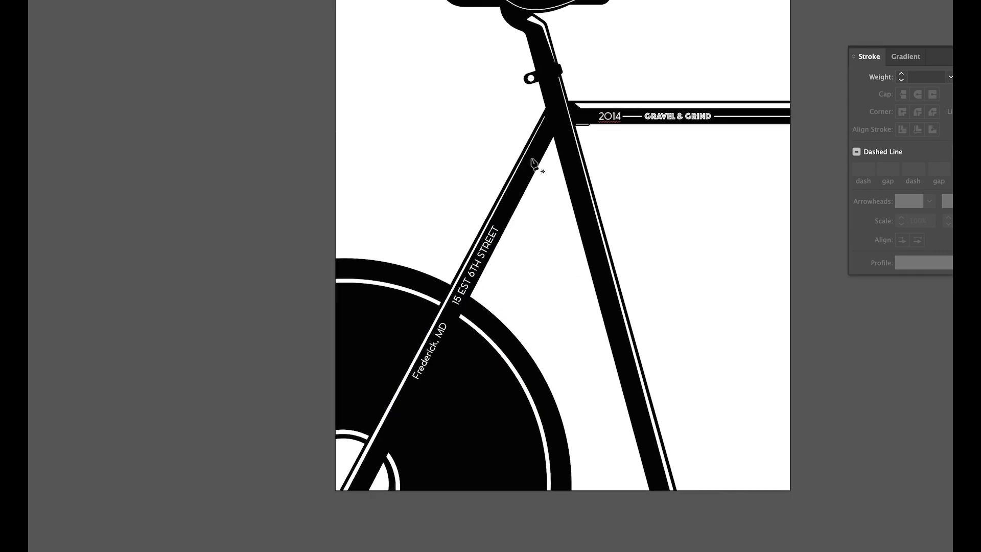
Draw a white 1 pt round-capped line along the diagonal rear tube and split it around the city text
click(638, 118)
key(c)
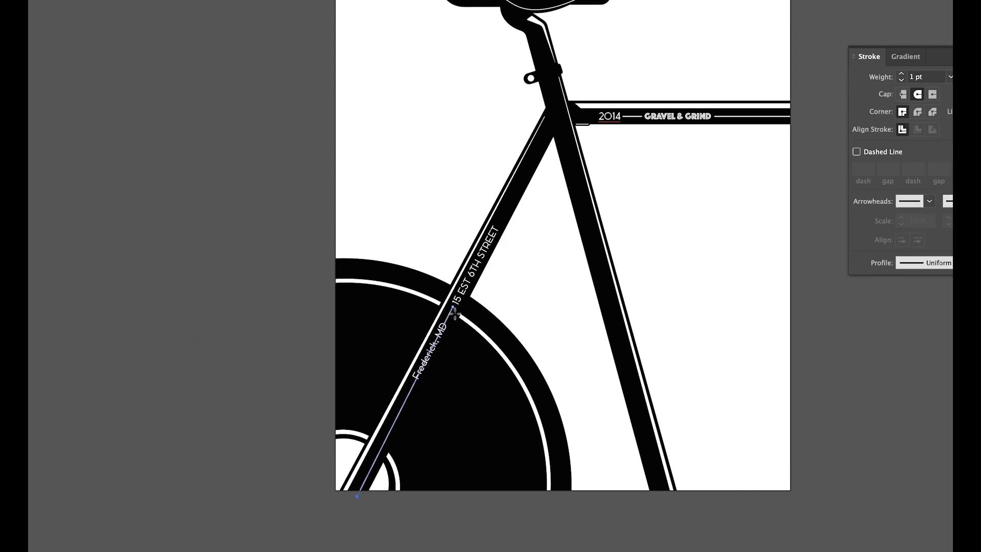
scroll(455, 313, up, 4)
click(389, 430)
scroll(435, 372, down, 3)
scroll(252, 421, down, 3)
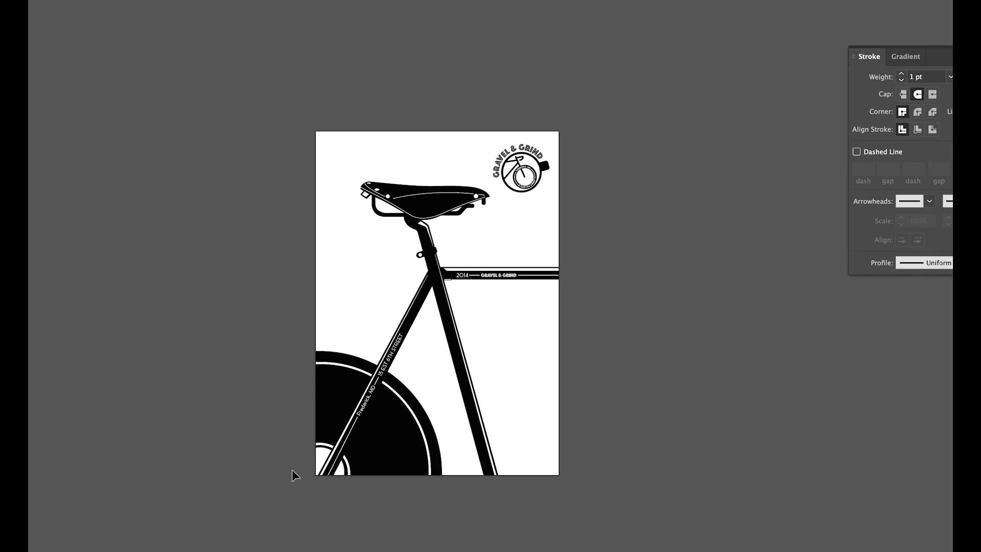
Adjust the lower end of the diagonal tube's white line near the wheel hub and delete an unwanted piece
scroll(292, 470, up, 4)
click(374, 484)
drag(362, 486, 358, 486)
key(super+shift+a)
scroll(450, 306, up, 3)
key(v)
click(407, 346)
key(Delete)
scroll(116, 397, down, 4)
scroll(232, 340, up, 3)
click(318, 342)
key(super+shift+a)
click(324, 344)
Trace the bottle cage around the upright steel bottle in the bike photo as an open stroked path
scroll(138, 372, down, 5)
click(168, 352)
scroll(168, 353, left, 2)
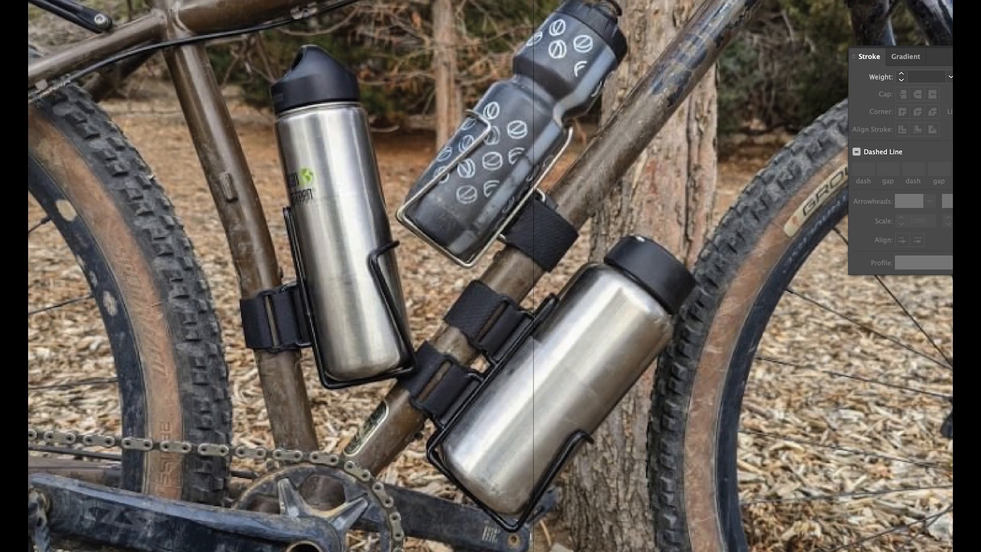
click(419, 369)
click(373, 257)
click(400, 243)
key(shift+x)
key(F6)
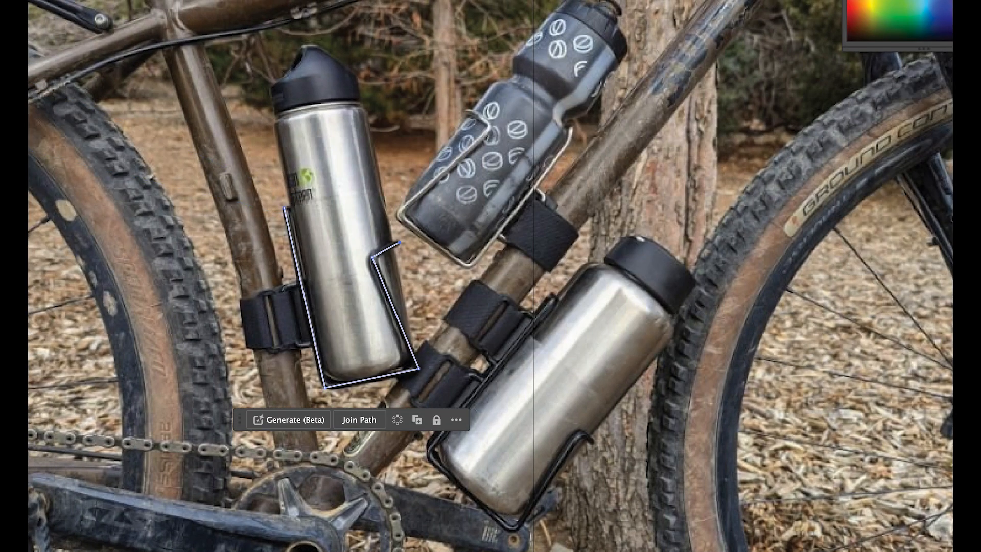
Round the corners of the black bottle cage path and give its stroke round caps and round joins
key(v)
key(a)
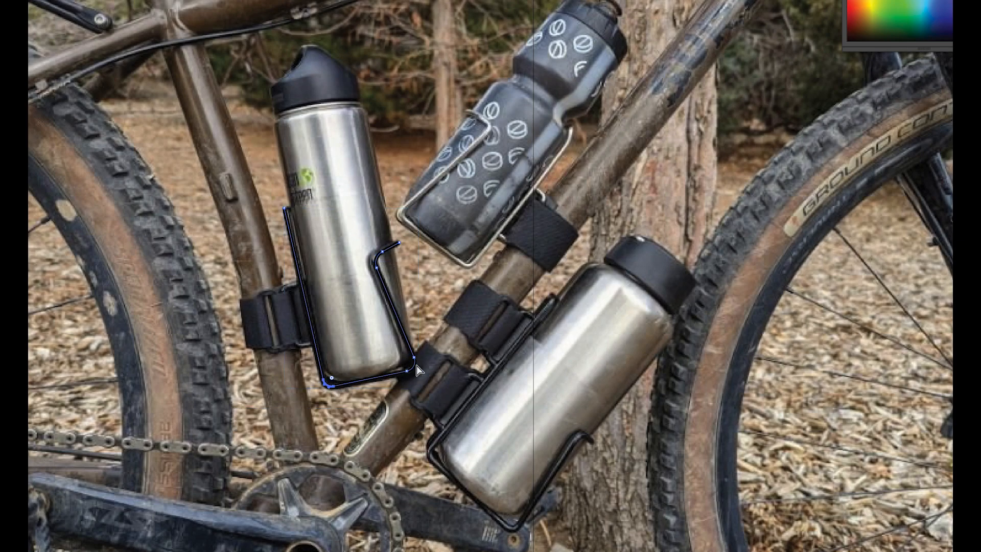
click(393, 307)
key(super+F10)
click(918, 94)
click(918, 111)
click(356, 263)
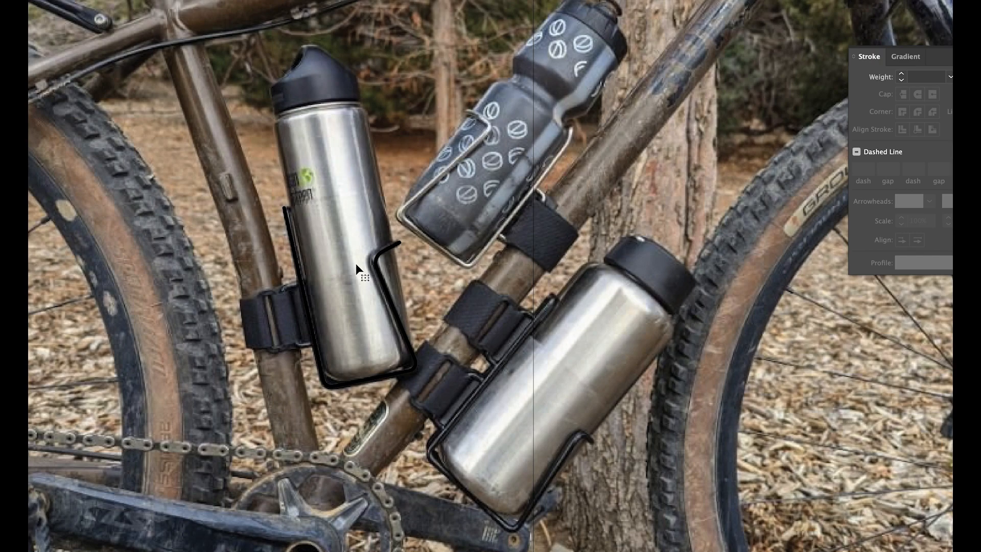
Draw a black four-cornered shape for the body of the upright steel bottle and line it up with the cage
scroll(311, 215, up, 2)
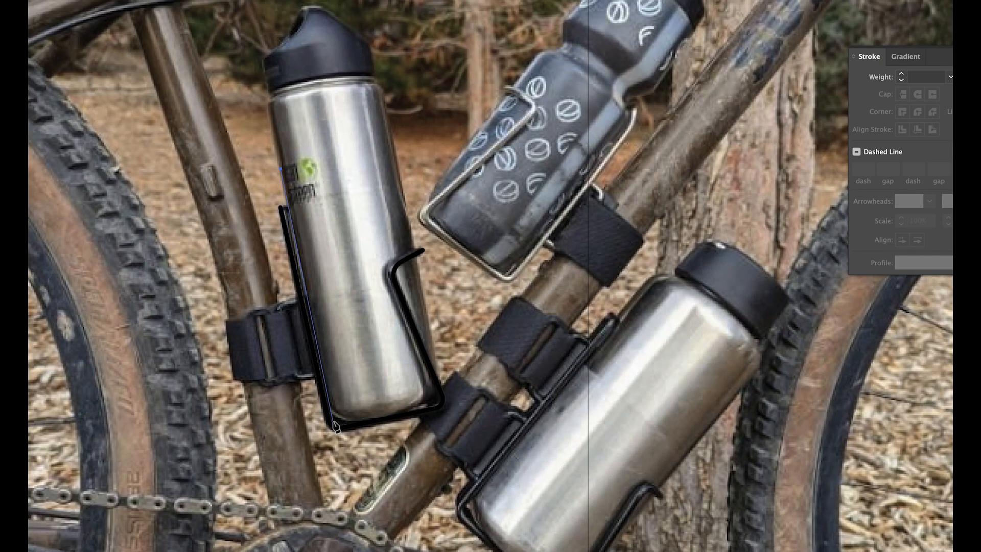
click(393, 305)
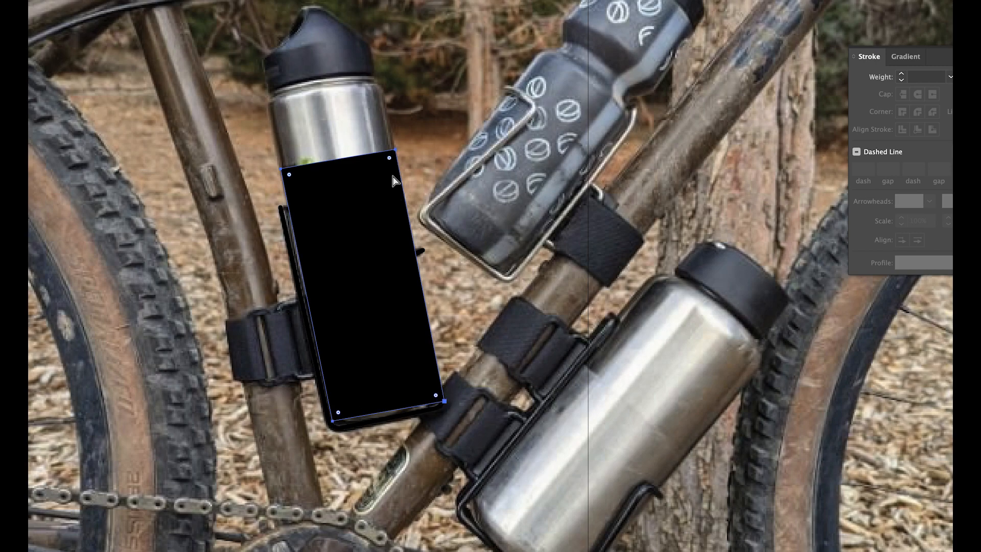
key(v)
drag(363, 336, 363, 342)
Trace the bottle cage over the black bottle shape as an open path with a white 1 pt stroke
click(283, 209)
key(p)
click(284, 207)
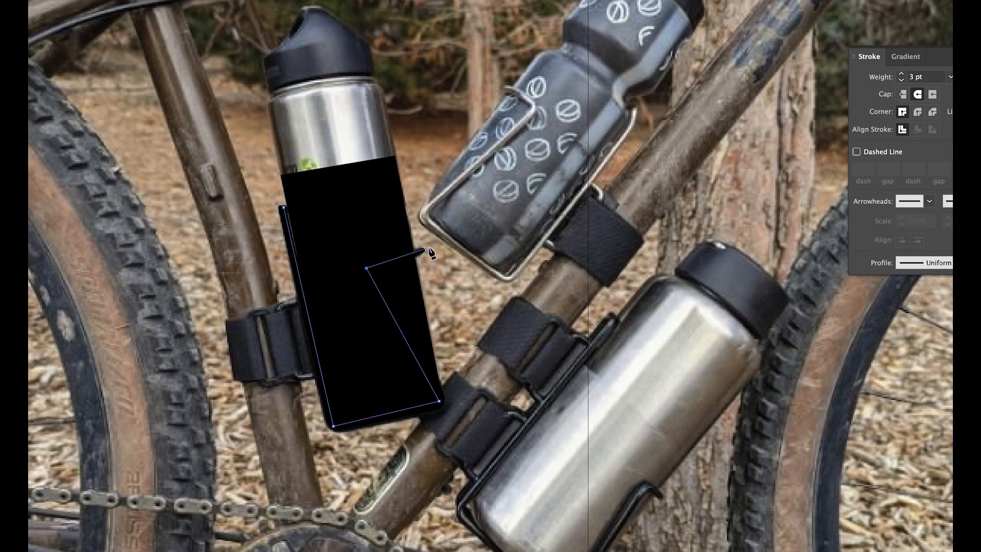
key(super+z)
key(v)
double_click(14, 357)
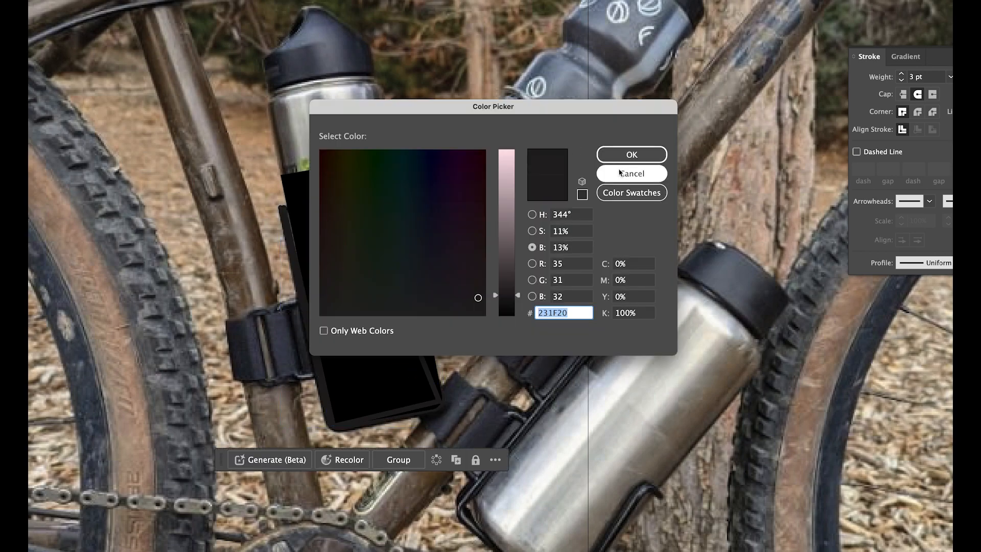
click(622, 174)
click(307, 308)
double_click(901, 80)
Round the corners of the white cage line and adjust its bend and upper tip to match the black cage
key(a)
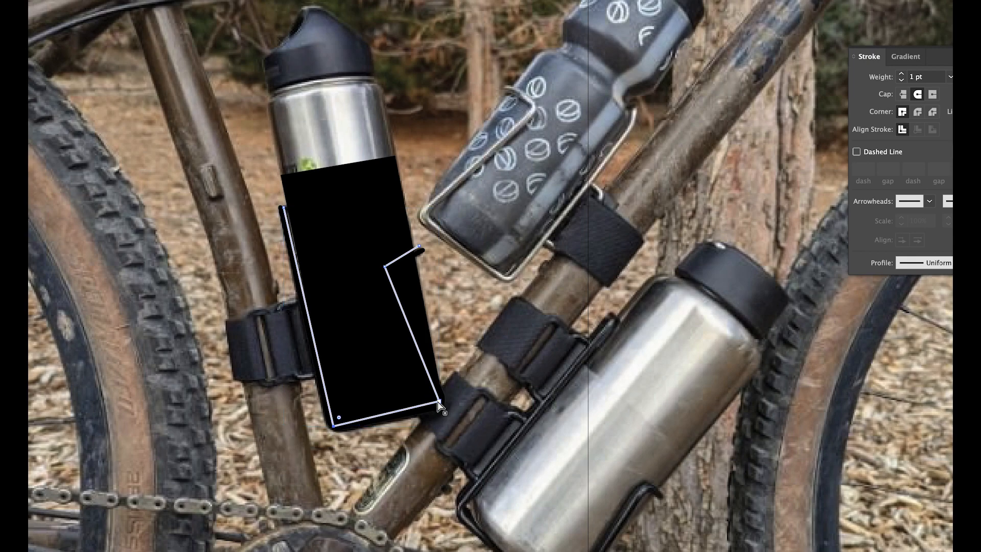
shift+click(439, 402)
drag(430, 397, 414, 388)
key(v)
key(super+shift+a)
scroll(405, 378, up, 2)
click(382, 238)
drag(382, 237, 385, 241)
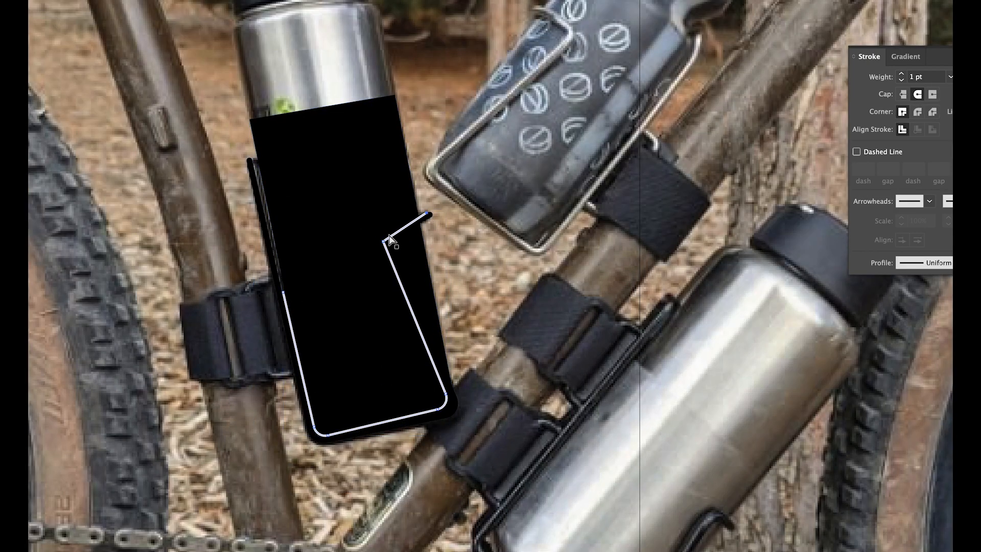
drag(427, 210, 428, 213)
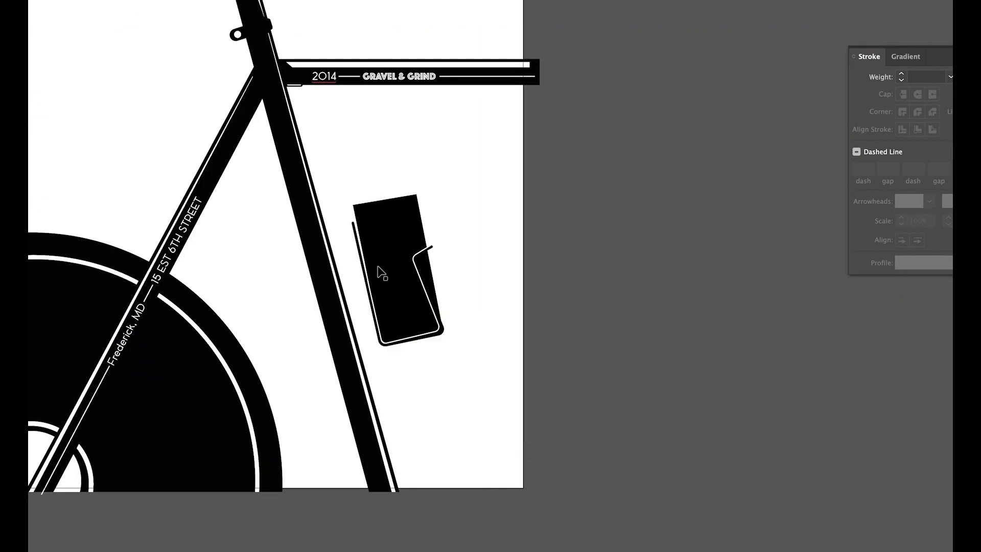
Move the bottle and cage closer to the seat tube and draw a black bracket across the tube
click(383, 245)
drag(383, 246, 363, 246)
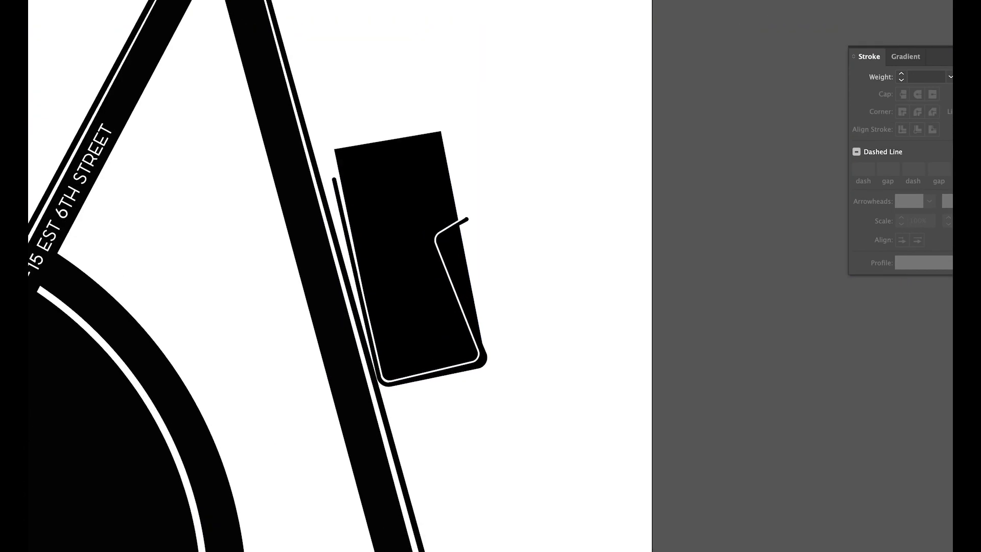
click(361, 276)
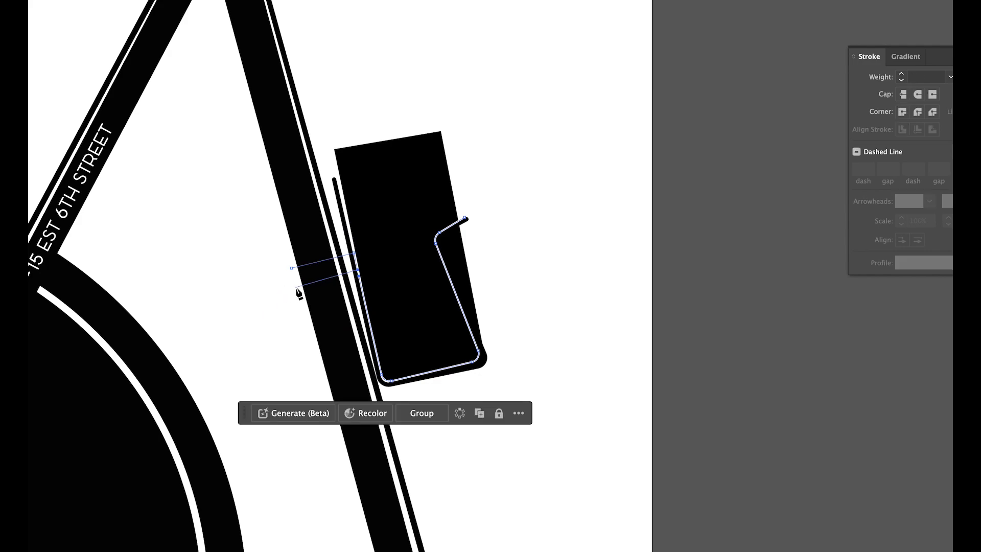
click(327, 275)
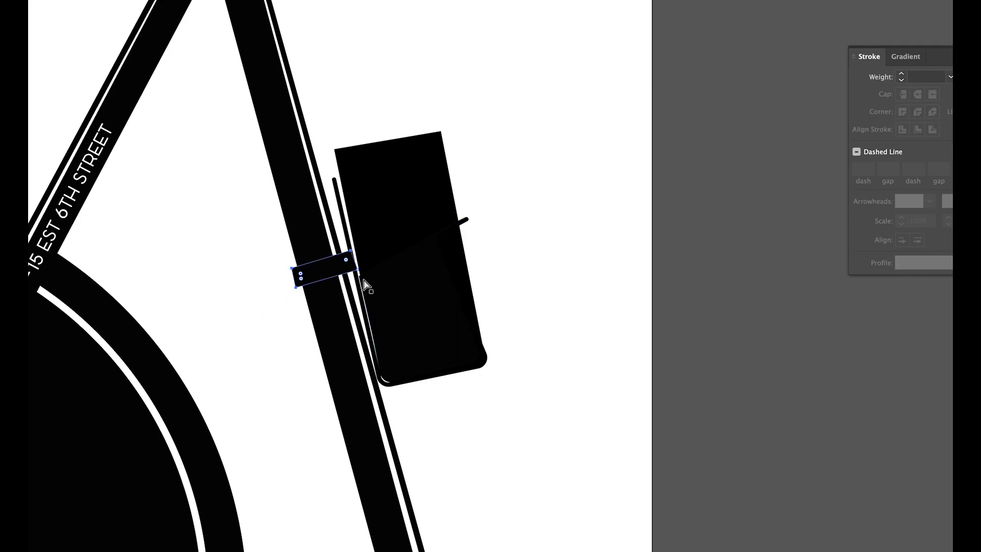
click(416, 305)
Duplicate the black bracket and place the copy lower on the seat tube beside the cage
click(324, 271)
key(super+c)
key(super+v)
drag(496, 263, 340, 341)
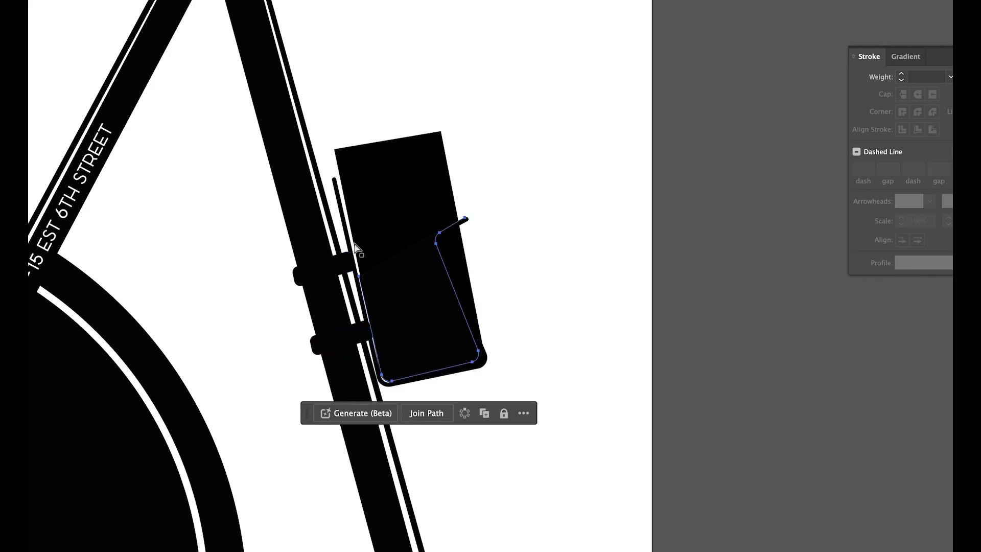
Paste a copy of the cage line and align it with the cage around the black bottle
click(422, 329)
scroll(398, 281, up, 4)
key(super+v)
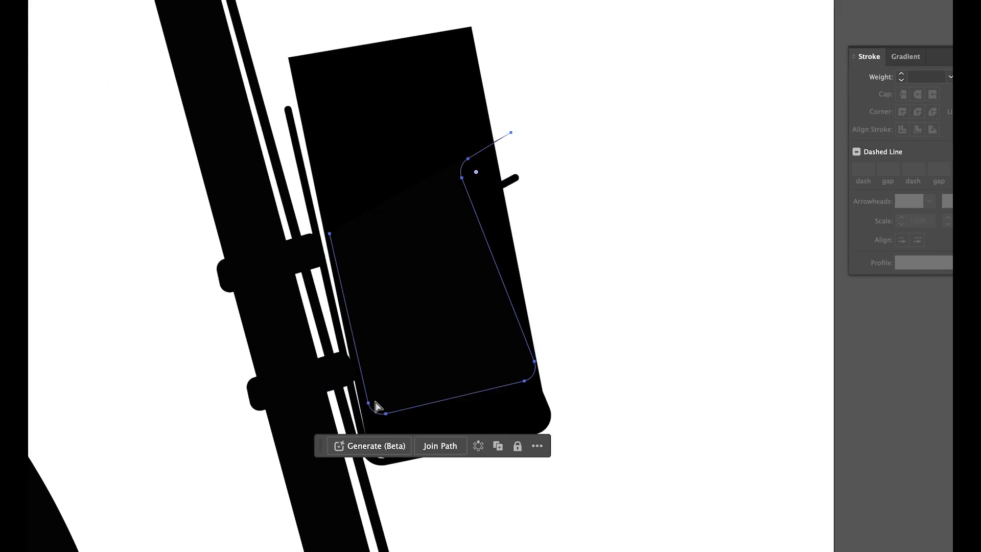
drag(377, 407, 380, 451)
click(483, 190)
click(480, 186)
key(a)
drag(508, 173, 506, 170)
Adjust the white cage line's points along the bottle's side and lower corner
click(546, 164)
click(324, 274)
drag(323, 275, 322, 267)
click(652, 274)
click(516, 378)
drag(375, 445, 373, 446)
scroll(541, 475, right, 1)
click(522, 416)
key(shift+super+a)
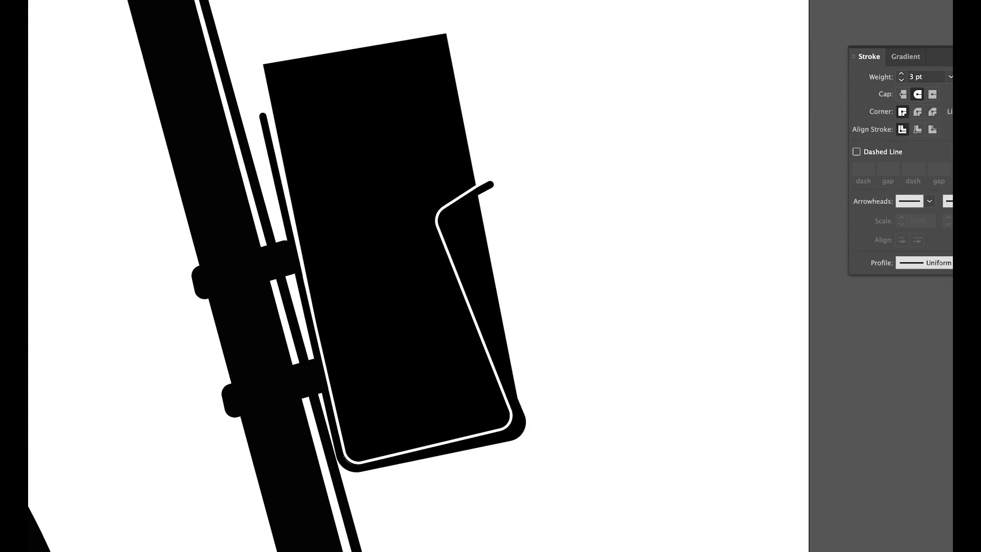
Draw a second white line parallel to the first along the cage's angled front arm
click(438, 217)
click(525, 414)
key(i)
click(328, 371)
key(a)
drag(437, 217, 472, 200)
Reshape the lower front corner of the white cage line and refine the second line's lower end
scroll(455, 225, right, 1)
mouse_move(510, 423)
mouse_down()
mouse_move(519, 443)
mouse_move(500, 428)
mouse_up()
click(502, 434)
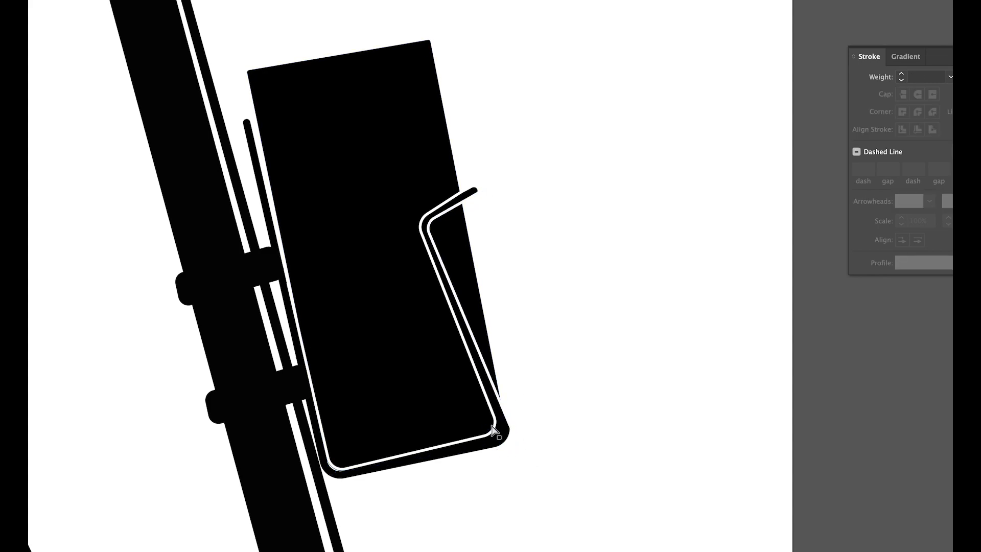
click(501, 433)
click(524, 454)
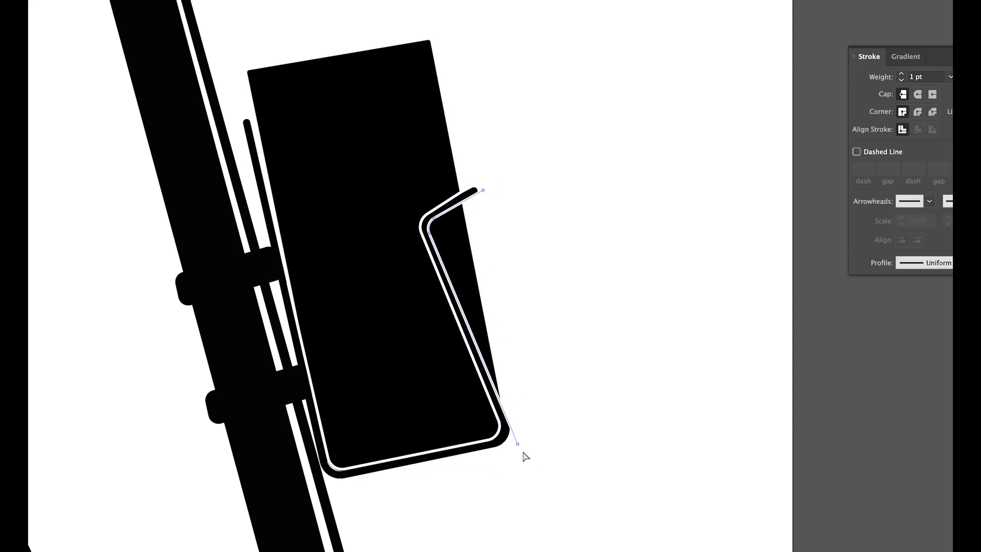
click(519, 430)
drag(518, 426, 506, 407)
scroll(531, 404, down, 5)
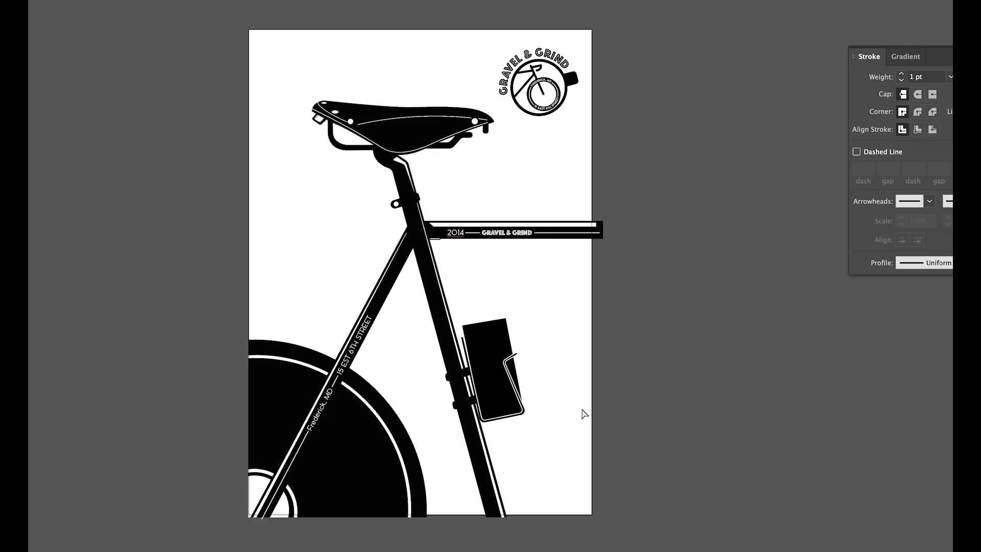
Try a thin white wedge highlight across the upper part of the bottle and remove it
scroll(526, 342, up, 3)
click(457, 330)
scroll(458, 332, up, 2)
key(p)
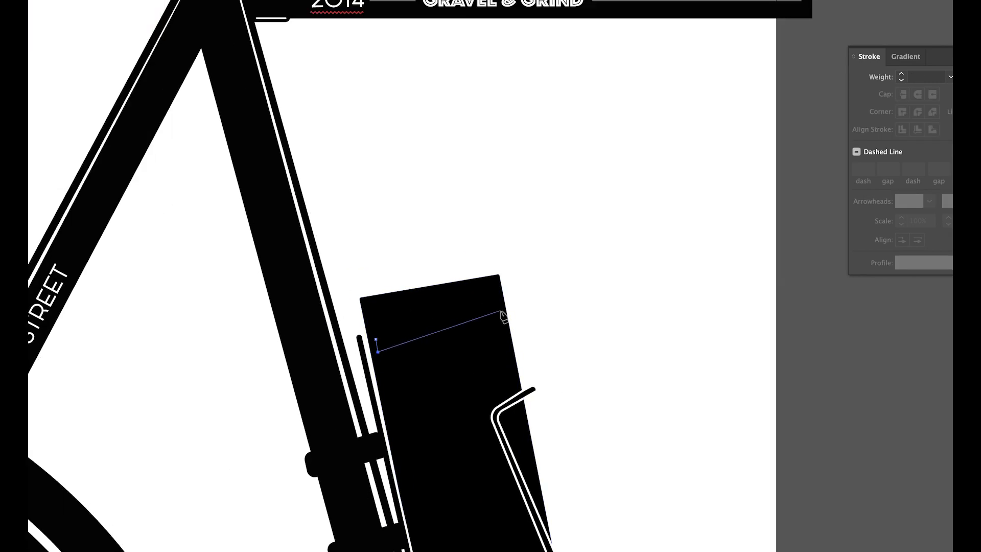
key(i)
click(296, 195)
key(a)
click(378, 352)
key(Up)
key(Up)
scroll(539, 329, down, 5)
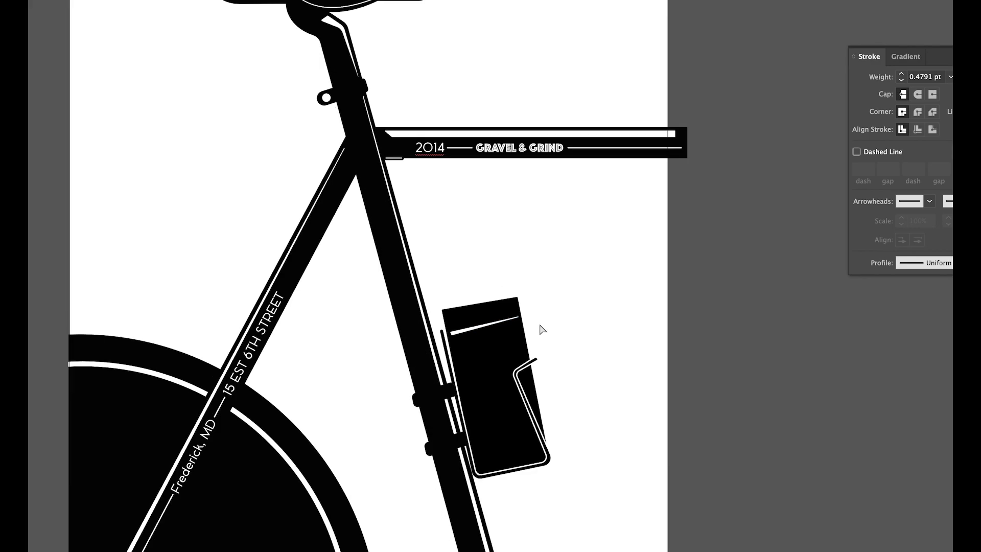
key(Delete)
Draw a long, narrow white wedge highlight running down the length of the black bottle
scroll(450, 406, up, 5)
key(p)
click(323, 230)
click(378, 494)
click(385, 494)
click(323, 230)
scroll(397, 122, down, 5)
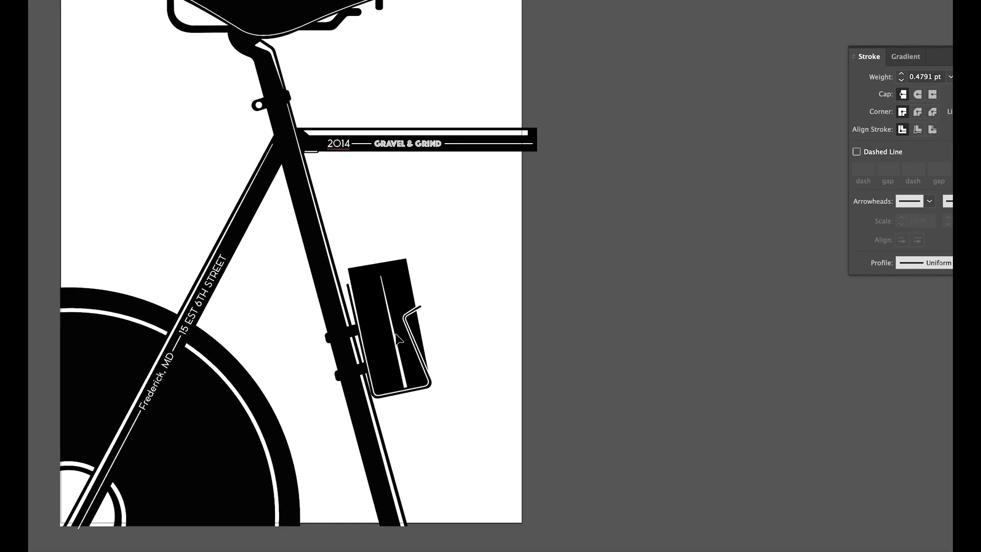
Move the white wedge highlight near the bottle's edge facing the seat tube and remove its stroke
click(371, 337)
scroll(409, 353, up, 6)
key(/)
scroll(284, 307, down, 3)
click(509, 320)
scroll(510, 319, down, 5)
scroll(423, 277, up, 4)
key(Tab)
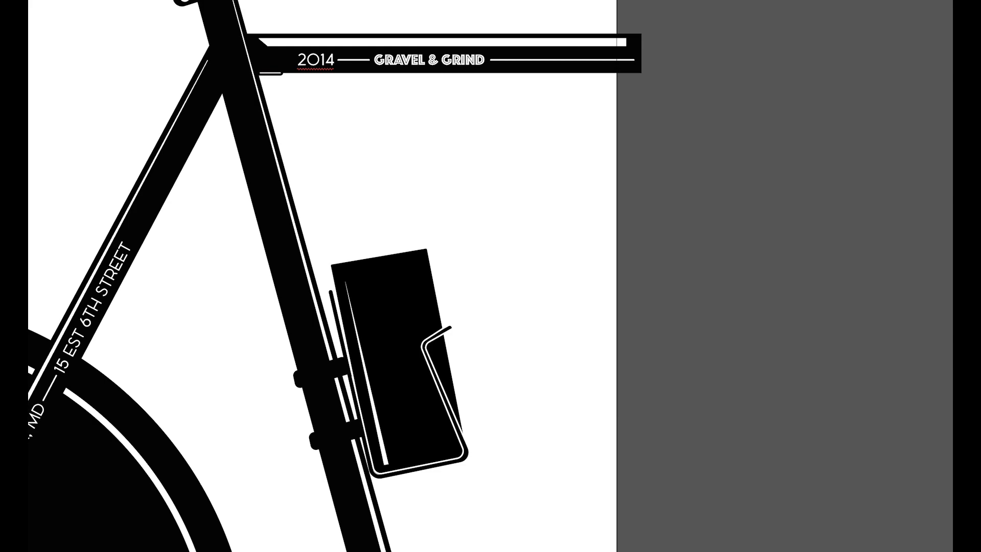
key(Tab)
Draw a curved S-shaped steam wisp above the bottle and fill it with the bottle's black
key(p)
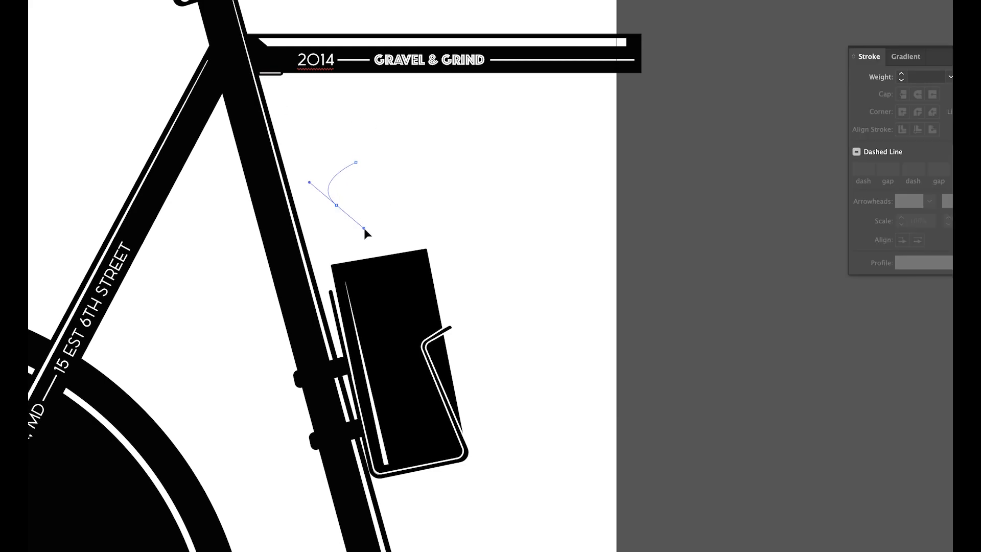
click(352, 196)
drag(356, 162, 382, 138)
key(i)
click(377, 310)
key(a)
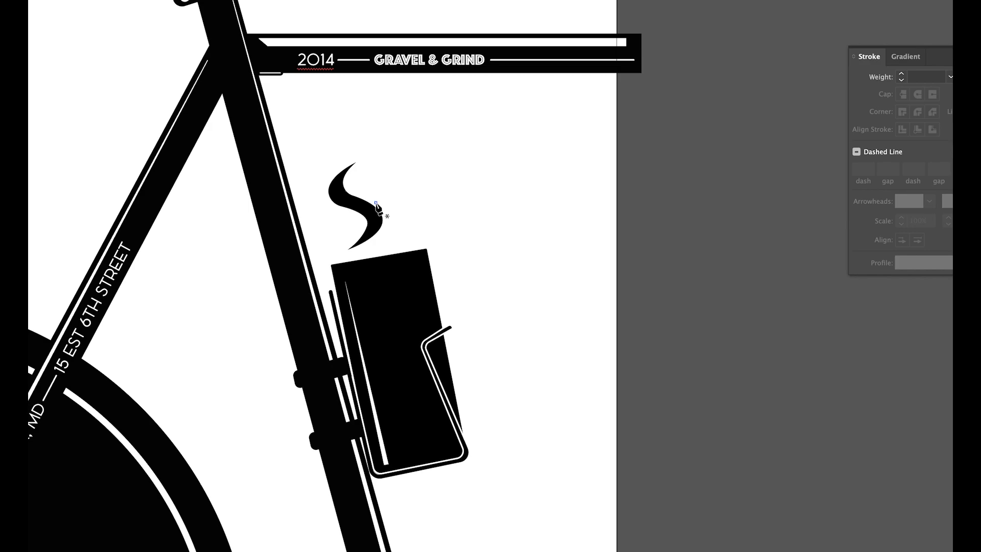
Move the S-shaped steam wisp up to leave more space above the bottle
click(348, 256)
key(Delete)
key(Delete)
key(shift+Up)
key(shift+Up)
key(shift+Up)
key(shift+Up)
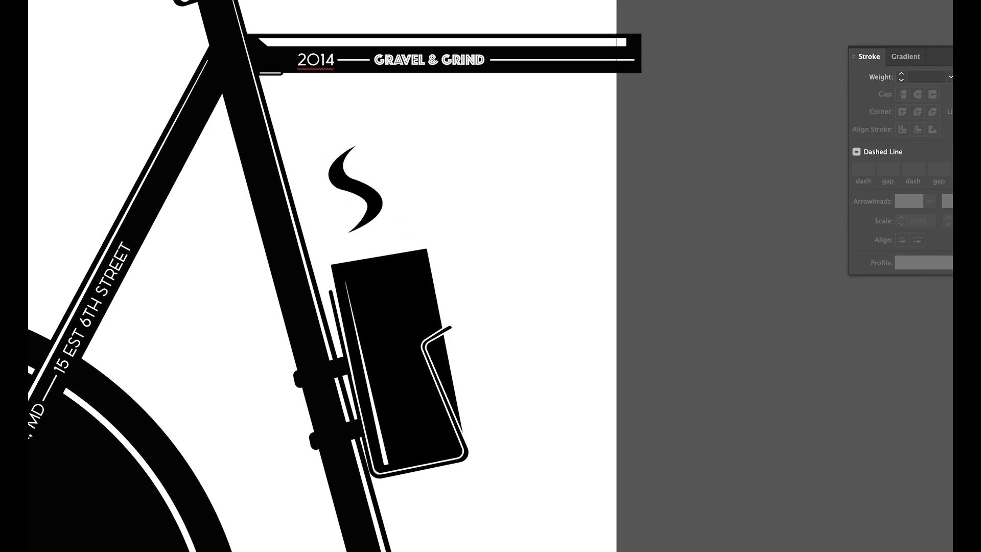
Draw a second, thinner steam wisp curving from the bottle's top around the large one
drag(355, 271, 363, 274)
drag(351, 270, 342, 250)
drag(384, 218, 391, 213)
click(384, 218)
click(375, 186)
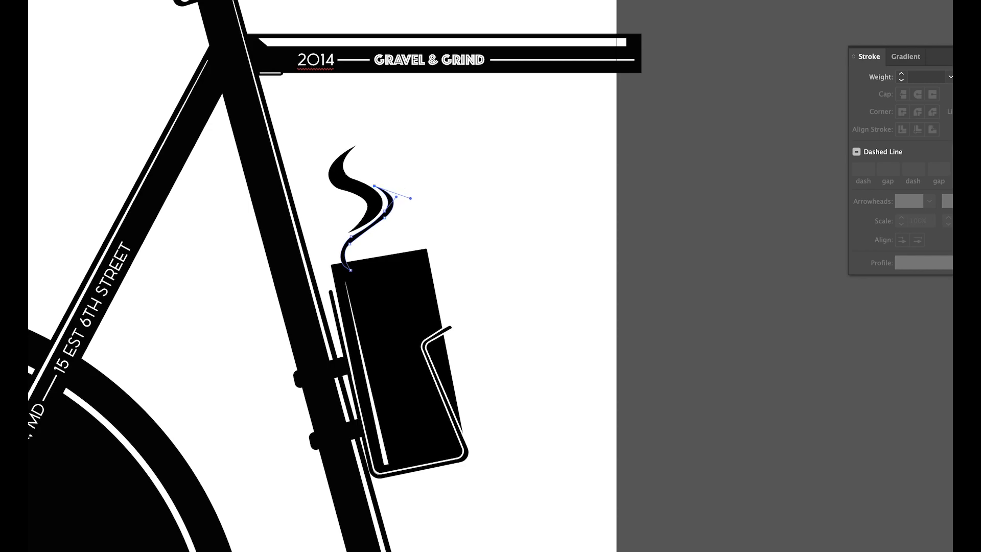
Select both steam wisps and raise them slightly above the bottle's top
key(v)
drag(333, 152, 386, 210)
drag(384, 215, 385, 203)
click(317, 163)
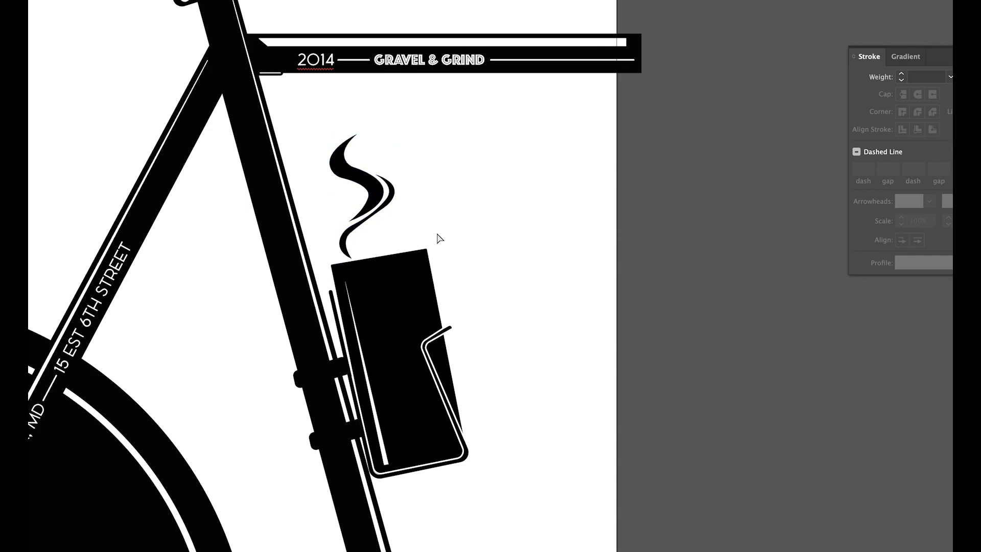
Draw two more thin black steam wisps, one rising from the bottle and one curving above it
key(super+z)
click(385, 215)
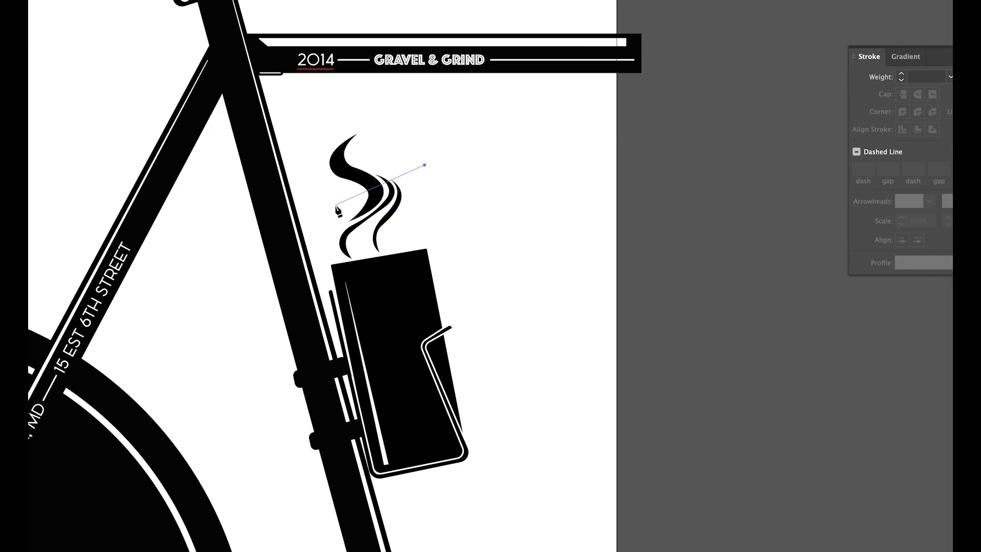
drag(404, 195, 402, 199)
click(405, 195)
click(363, 154)
drag(388, 166, 349, 160)
Refine the curves of the lower steam wisps and smooth the large wisp's outer edge
key(super+equal)
click(348, 247)
drag(320, 256, 315, 263)
click(285, 282)
drag(239, 304, 236, 306)
drag(345, 232, 347, 236)
click(225, 165)
click(266, 191)
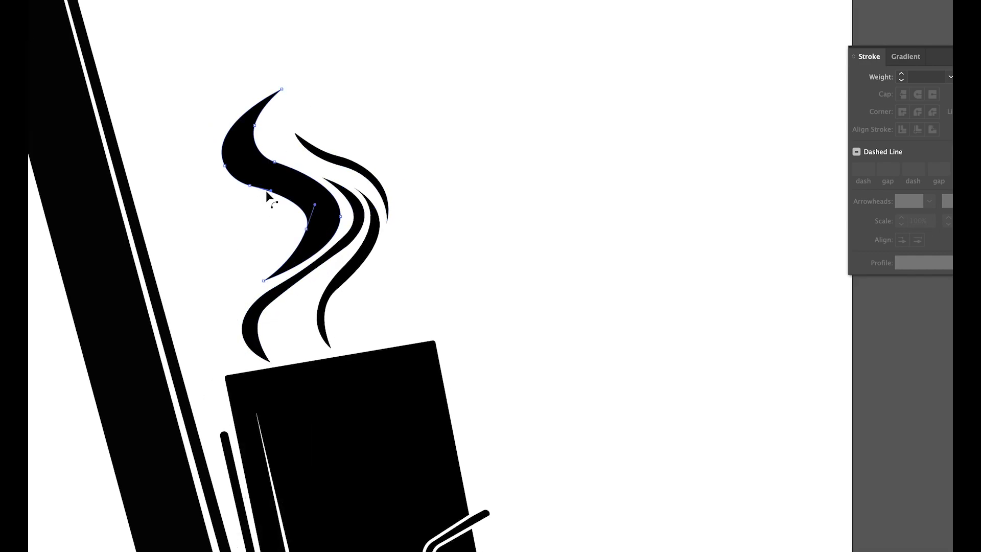
click(237, 178)
drag(210, 129, 212, 127)
Reshape the small upper wisp's tip and smooth the lower bend of the thin wisp rising beside it
click(327, 160)
drag(294, 133, 309, 131)
drag(330, 148, 325, 156)
click(333, 153)
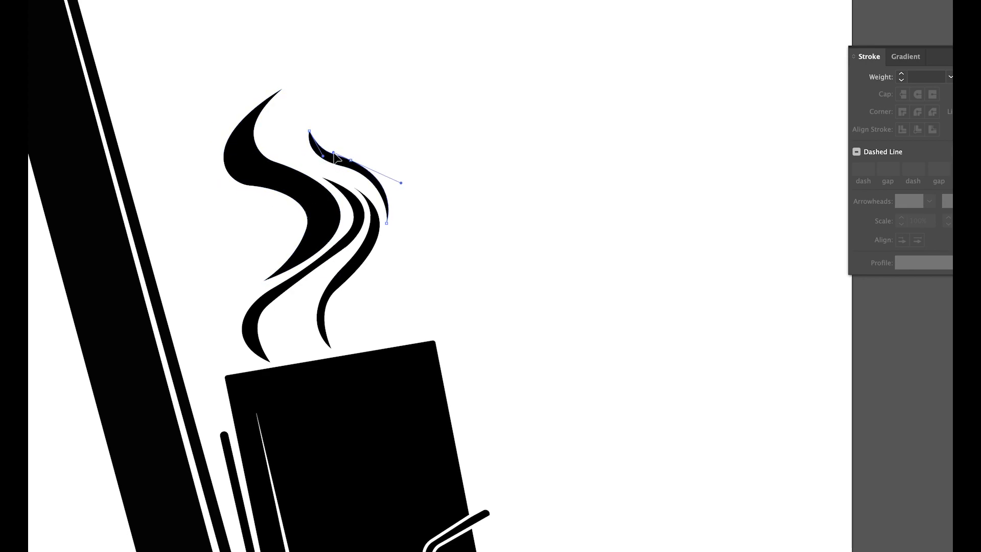
click(336, 290)
drag(318, 305, 287, 318)
click(317, 310)
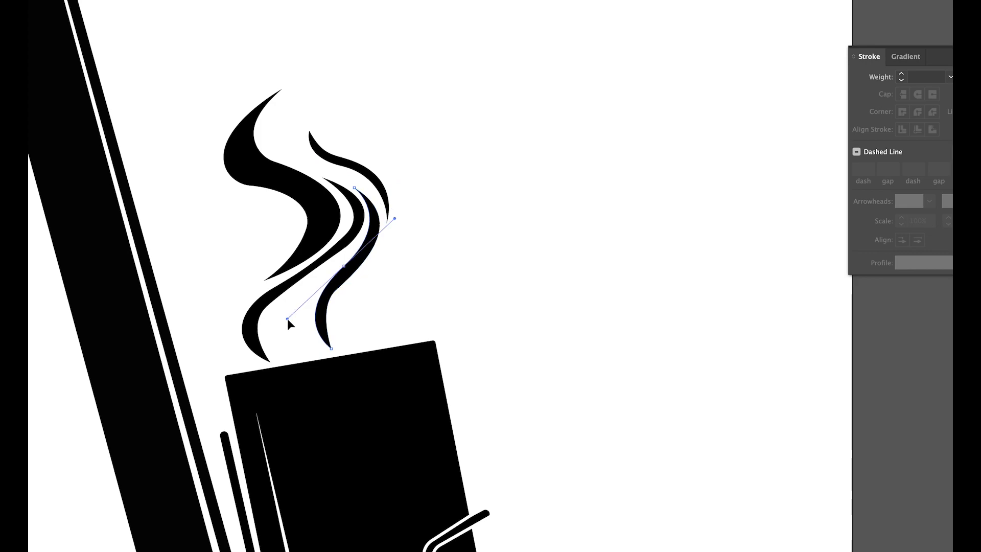
key(super+minus)
key(super+minus)
key(super+minus)
key(super+minus)
key(super+minus)
click(437, 288)
Isolate the bicycle artwork and enlarge the rear hub's circles to form a wide ring inside the wheel
scroll(438, 289, left, 1)
click(307, 384)
scroll(307, 385, up, 2)
key(v)
double_click(203, 422)
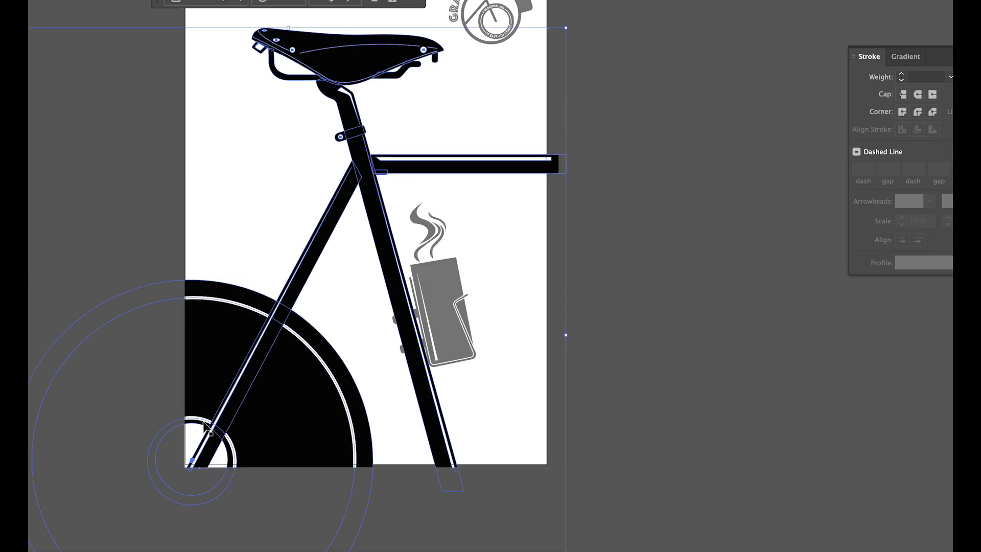
double_click(203, 422)
shift+click(186, 424)
click(203, 422)
drag(236, 417, 300, 353)
key(super+z)
scroll(302, 352, down, 2)
drag(216, 443, 102, 551)
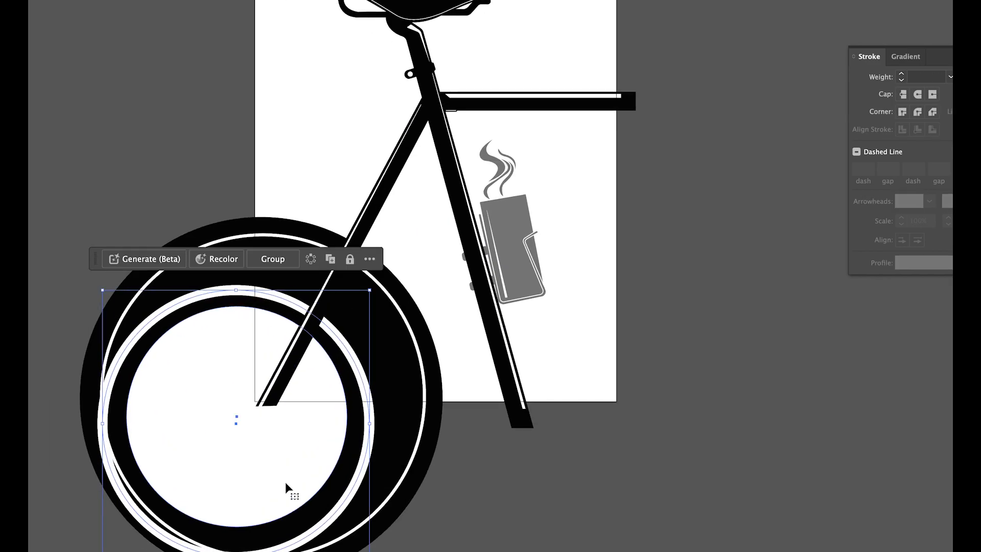
Centre the enlarged circles on the rear wheel and fine-tune their size
drag(286, 483, 313, 459)
scroll(313, 459, down, 2)
drag(377, 314, 379, 311)
drag(174, 518, 176, 516)
drag(379, 312, 377, 314)
Adjust the size of the rear wheel's inner rings so they sit evenly inside the black tyre
key(Escape)
double_click(366, 396)
click(357, 408)
drag(362, 408, 375, 408)
drag(195, 498, 177, 517)
drag(277, 318, 278, 313)
Set the stroke weight of the rear wheel's white ring to 14 pt
key(Escape)
double_click(389, 365)
click(386, 361)
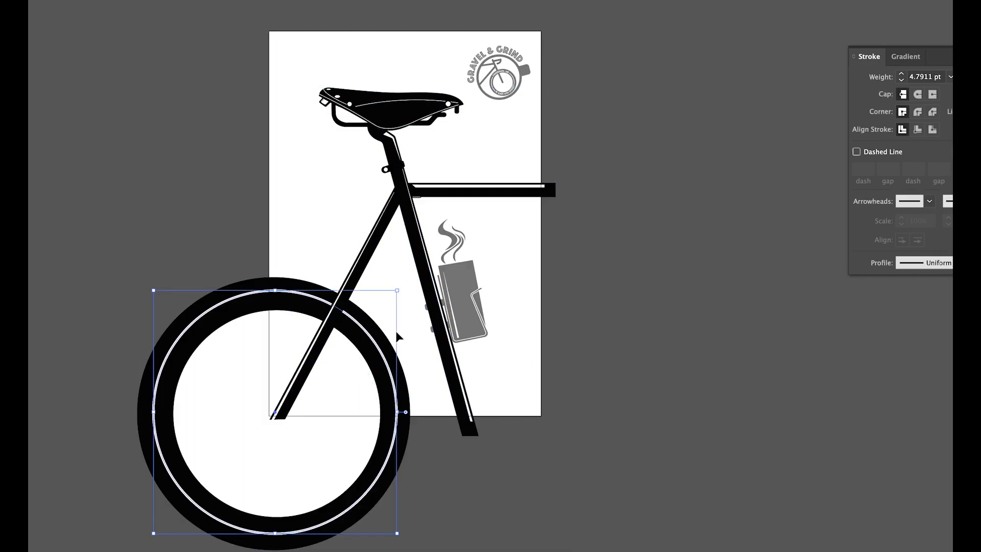
text(14)
key(Return)
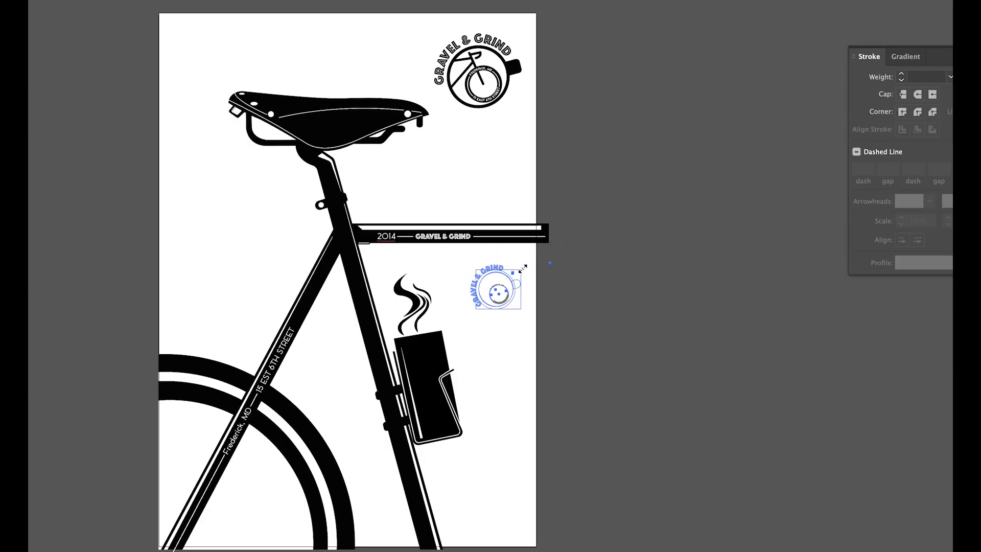
Move the small white Gravel & Grind logo onto the bottle and scale it down
drag(511, 286, 432, 362)
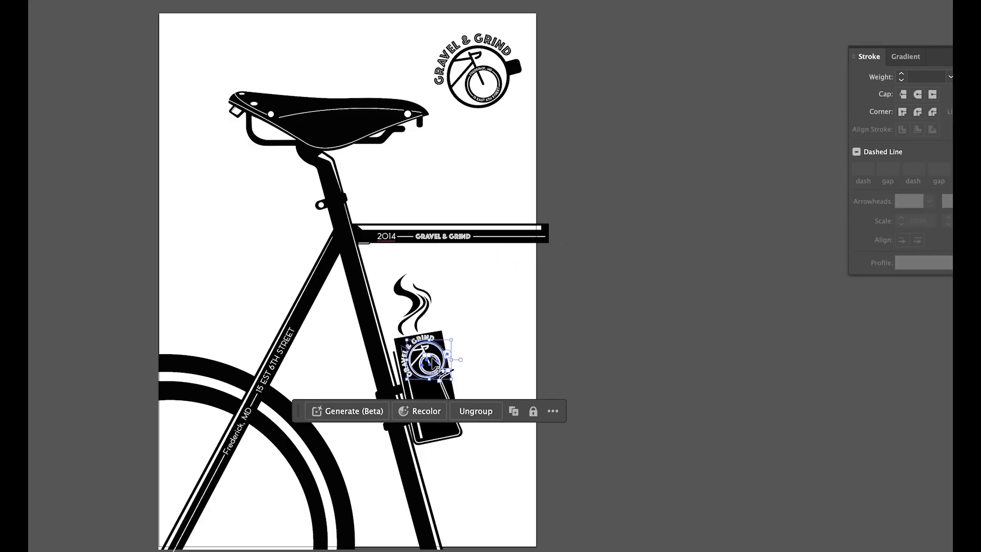
scroll(433, 358, up, 5)
drag(473, 319, 442, 347)
mouse_move(410, 378)
mouse_down()
mouse_move(423, 385)
mouse_move(420, 371)
mouse_up()
click(505, 364)
scroll(505, 363, down, 1)
scroll(504, 363, down, 3)
scroll(561, 356, up, 4)
click(449, 388)
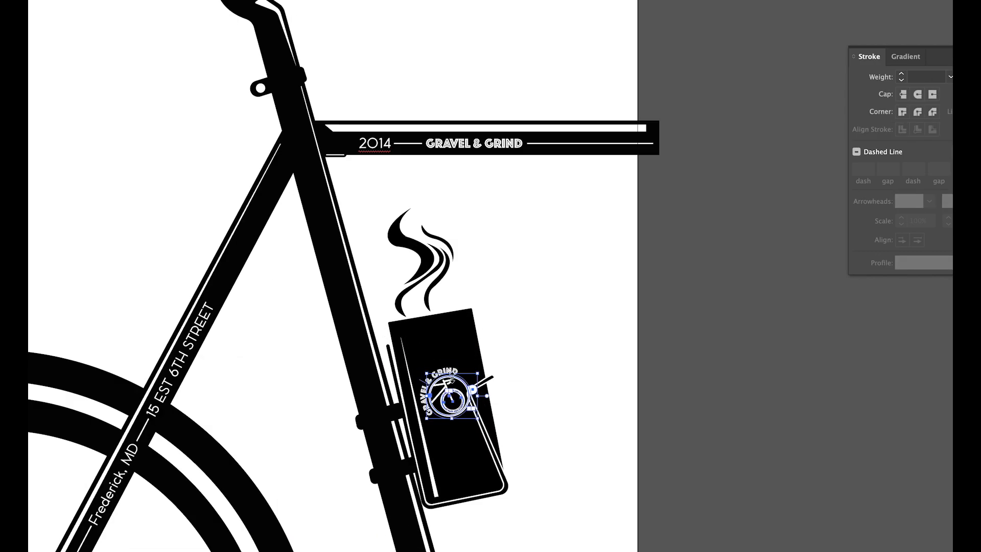
Undo the last logo change, and reposition, resize and rotate the logo to suit the tilted bottle
key(super+z)
key(super+z)
key(super+z)
key(super+shift+z)
key(super+shift+z)
key(super+shift+z)
key(super+z)
drag(442, 369, 435, 359)
scroll(449, 354, up, 3)
double_click(440, 349)
double_click(506, 236)
click(445, 354)
drag(494, 344, 518, 388)
click(554, 334)
Fine-tune the logo's position on the bottle with a slight nudge
scroll(478, 365, down, 3)
scroll(410, 366, down, 2)
key(p)
key(v)
click(480, 170)
scroll(480, 170, down, 4)
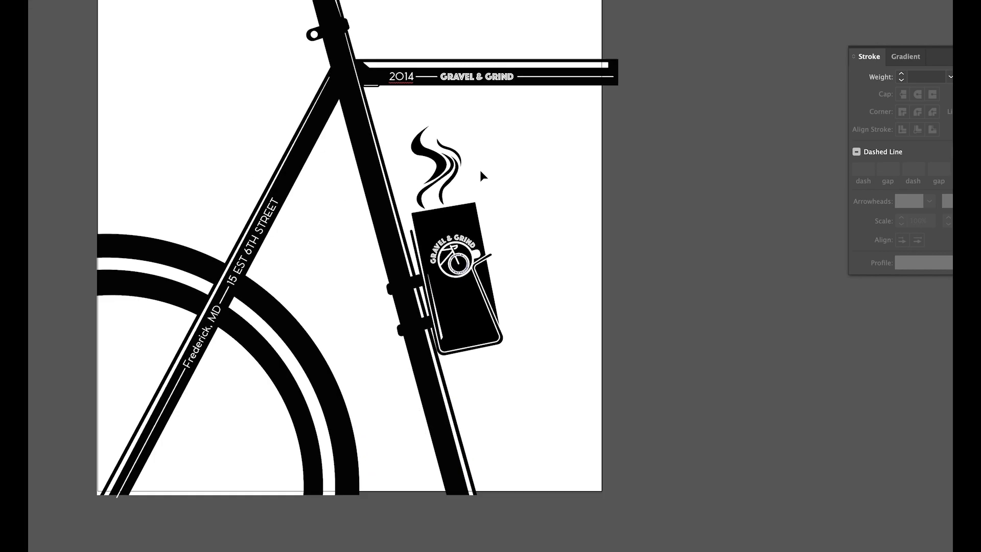
click(464, 304)
scroll(455, 286, up, 3)
drag(461, 301, 456, 304)
scroll(458, 310, up, 3)
key(p)
click(303, 255)
click(508, 222)
key(ctrl+z)
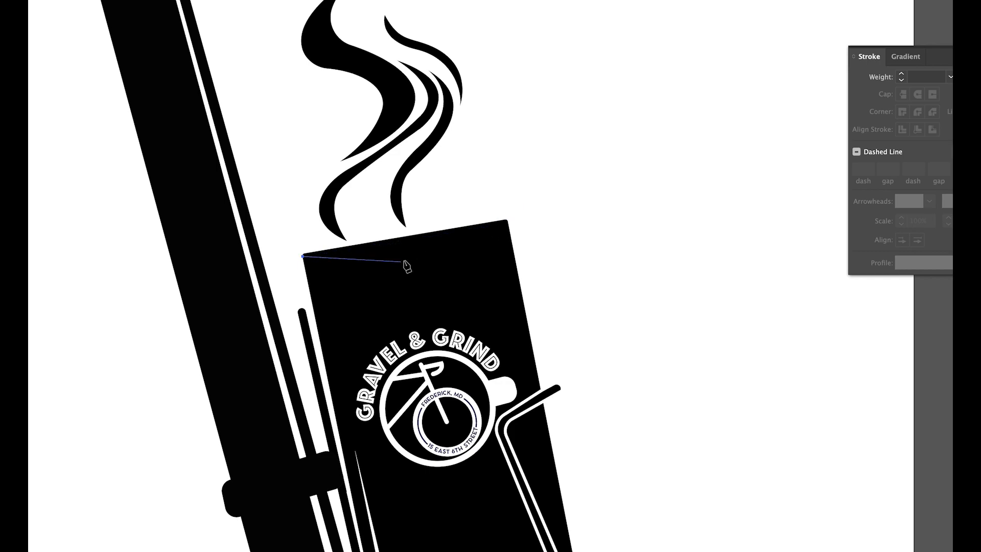
key(ctrl+z)
Delete the large Gravel & Grind logo above the saddle and leave isolation
scroll(426, 257, down, 5)
scroll(442, 89, up, 1)
key(v)
drag(437, 49, 486, 110)
double_click(467, 103)
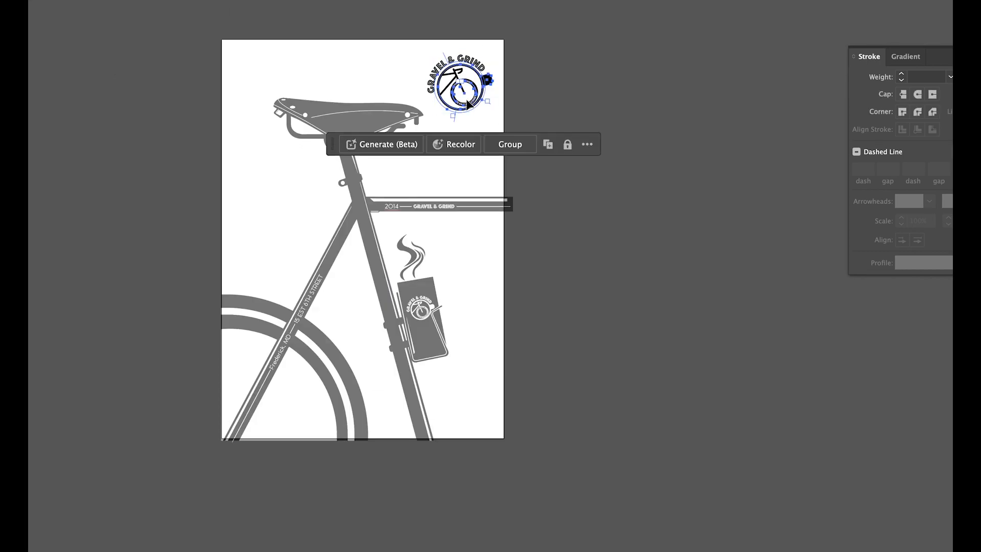
key(Delete)
double_click(570, 167)
Examine the finished saddle poster in full-screen presentation view
click(103, 0)
key(shift+f)
scroll(83, 28, down, 5)
scroll(83, 28, left, 3)
scroll(84, 28, up, 2)
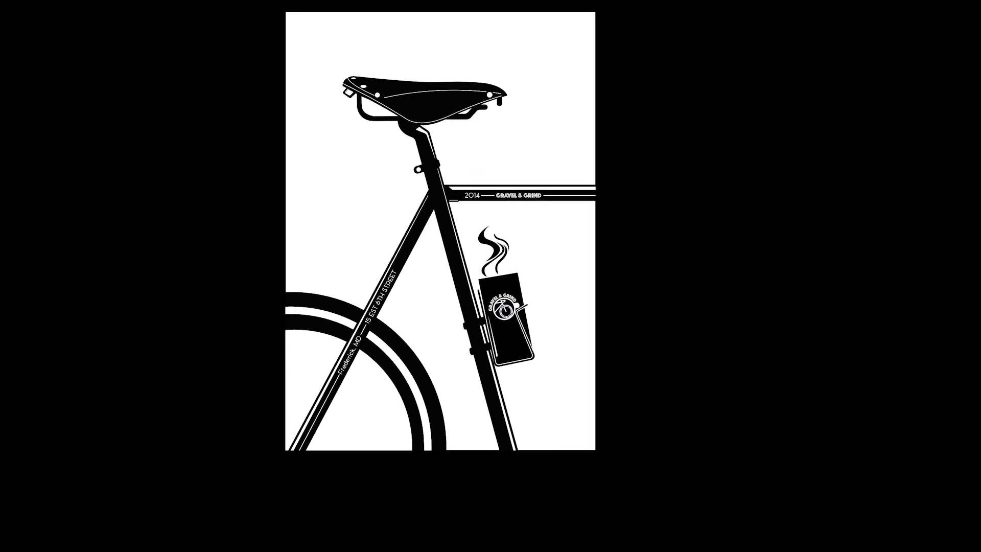
key(Escape)
scroll(173, 194, down, 2)
Add a second blank artboard beside the saddle poster and position the gravel bike reference photo across both artboards
key(ctrl+alt+p)
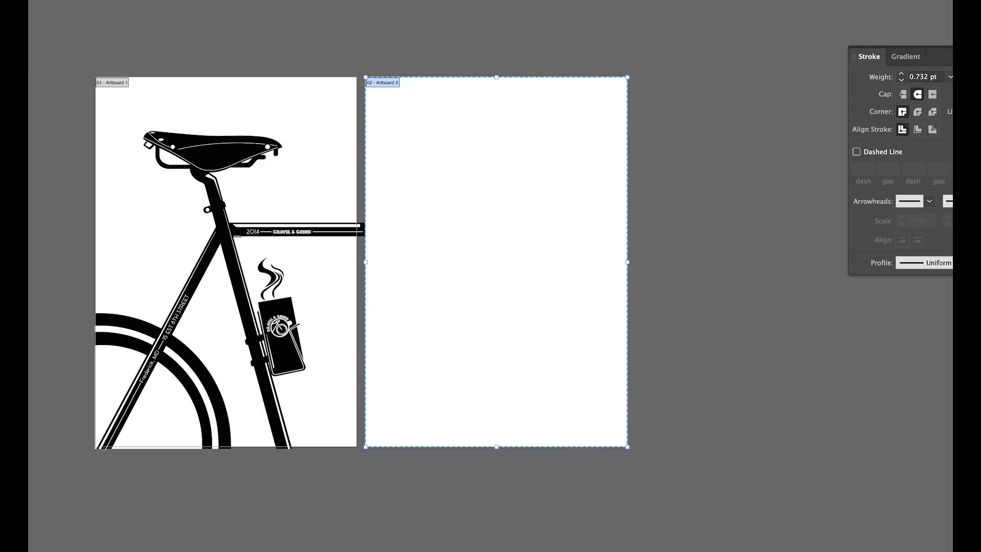
key(Escape)
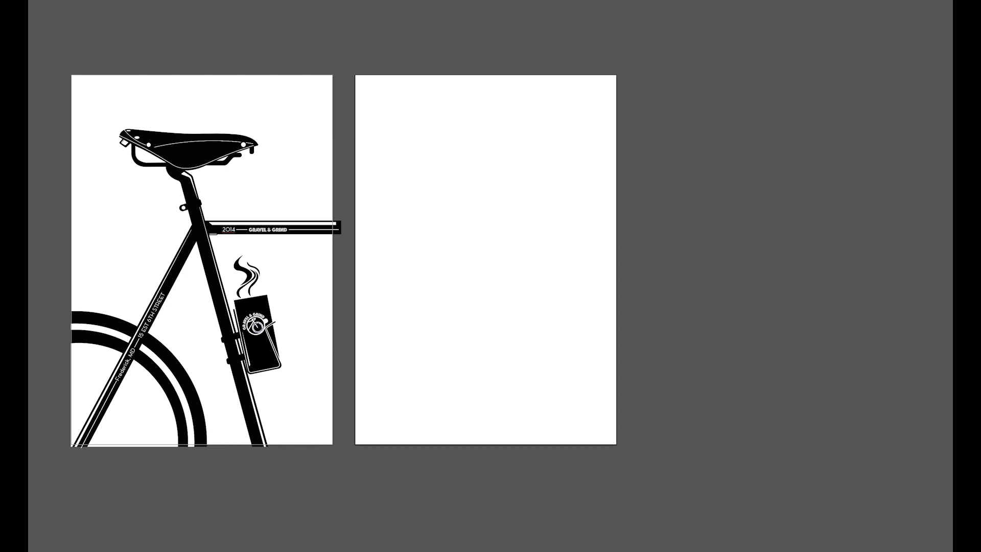
drag(459, 206, 458, 207)
drag(838, 328, 284, 206)
drag(646, 254, 630, 233)
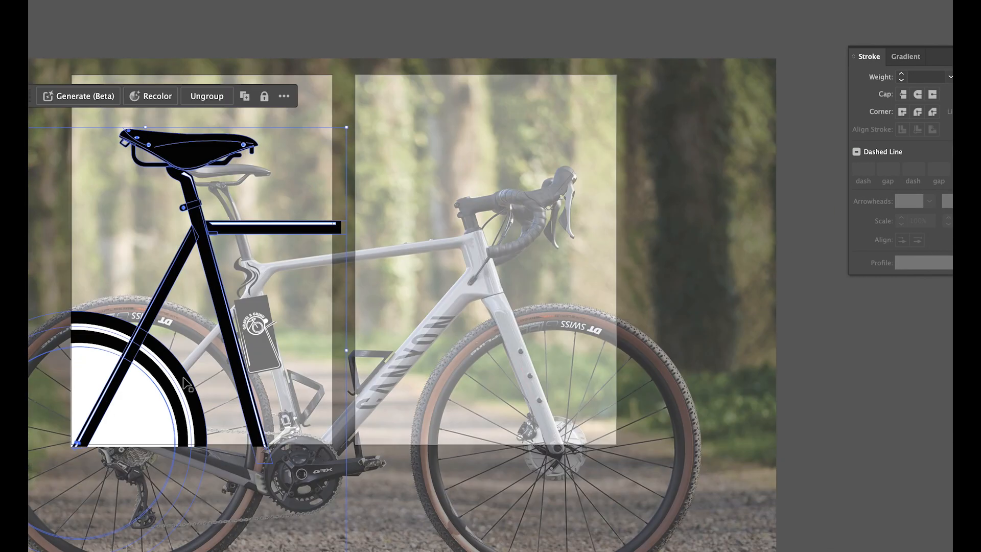
Duplicate the rear wheel's rings over the photo's front wheel and align the outer circle with them
click(168, 388)
drag(169, 389, 525, 476)
click(920, 493)
click(662, 454)
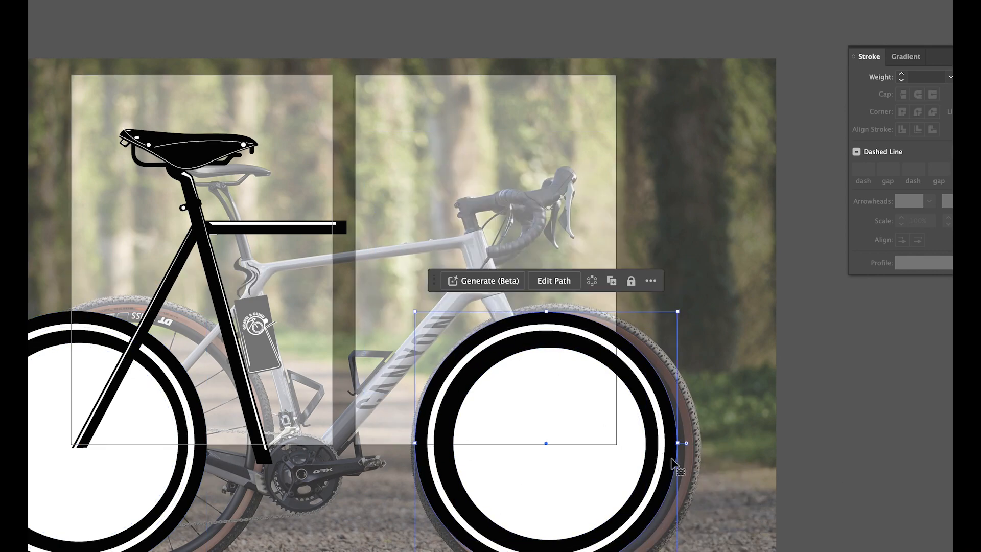
click(672, 460)
drag(671, 459, 675, 460)
click(674, 463)
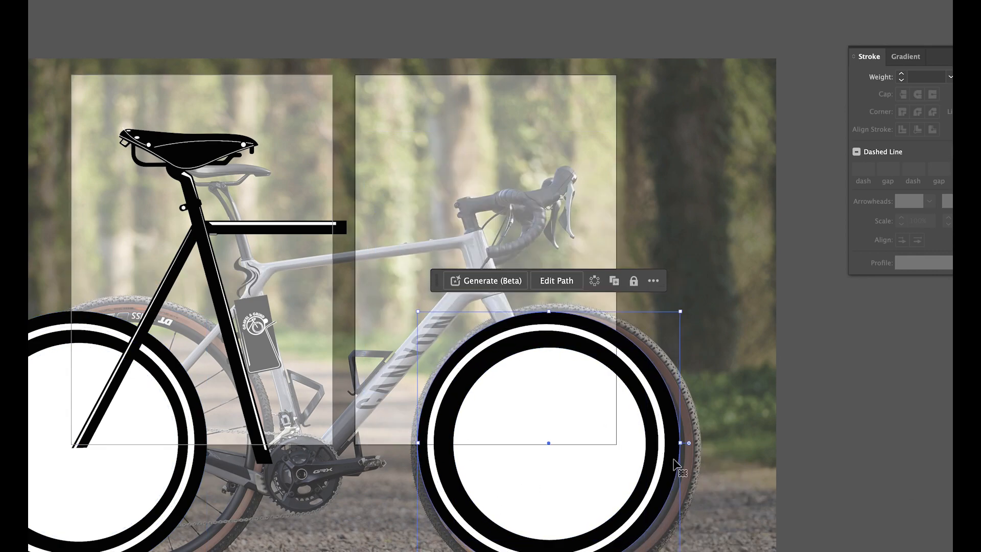
click(616, 445)
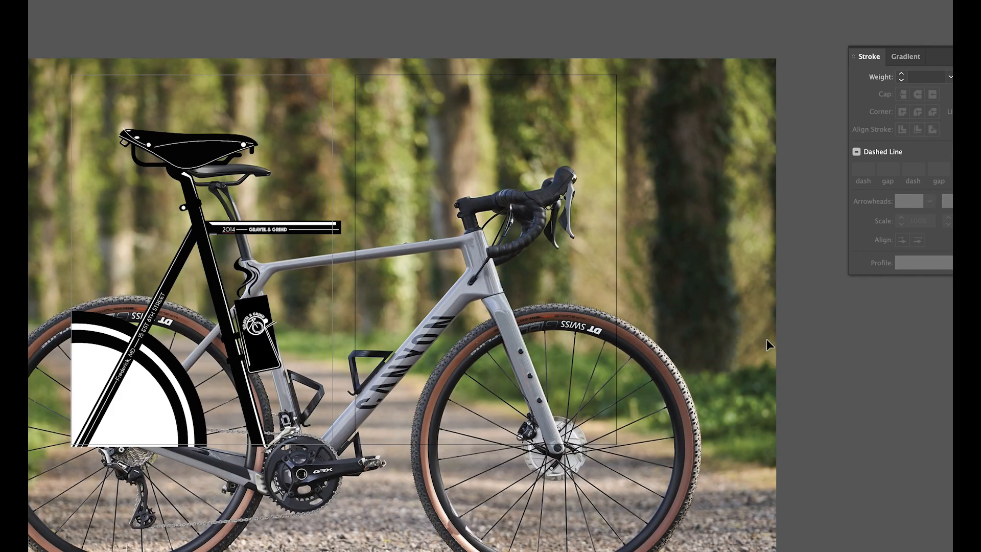
Trace a solid black shape along the head tube and fork from the stem to the front hub, refining its upper edge
scroll(531, 327, up, 2)
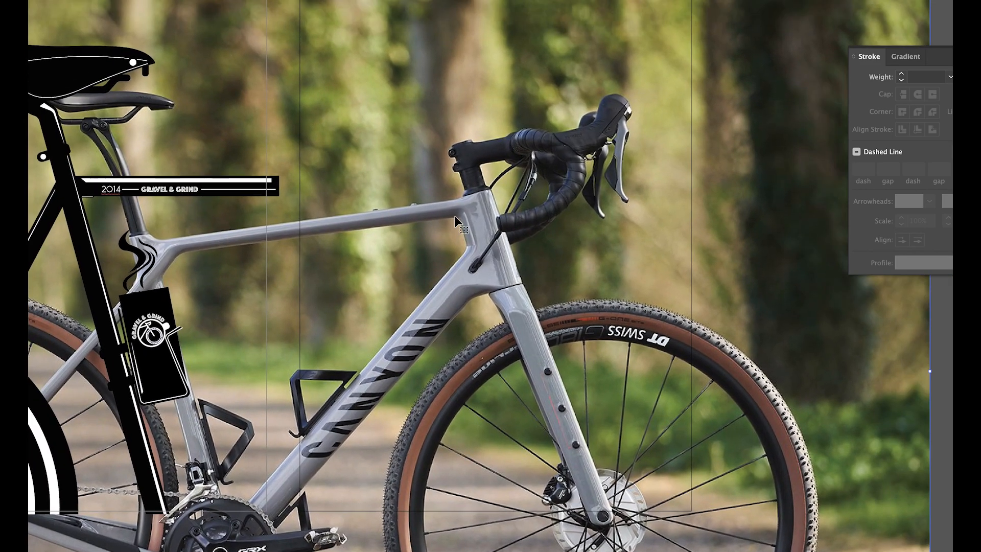
click(441, 160)
click(569, 503)
click(591, 500)
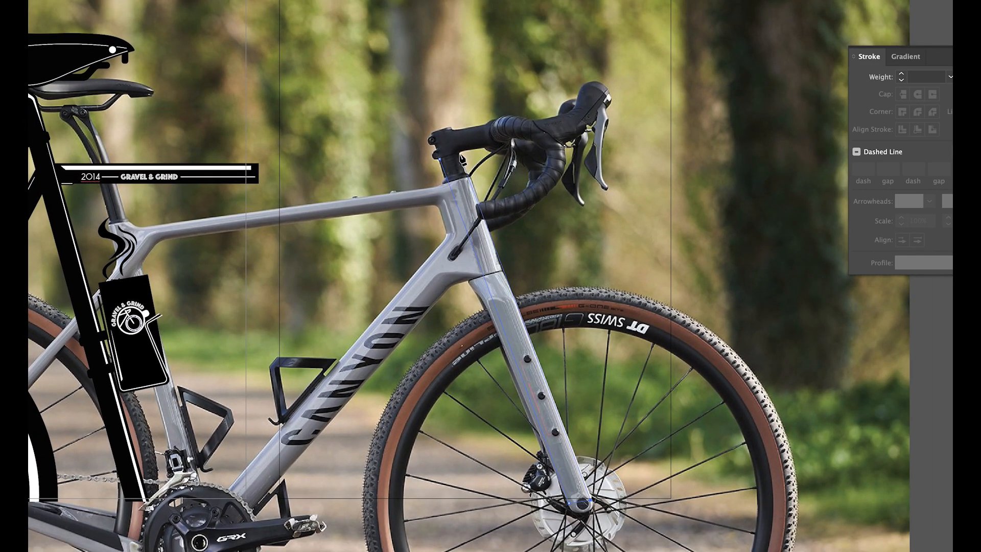
click(440, 160)
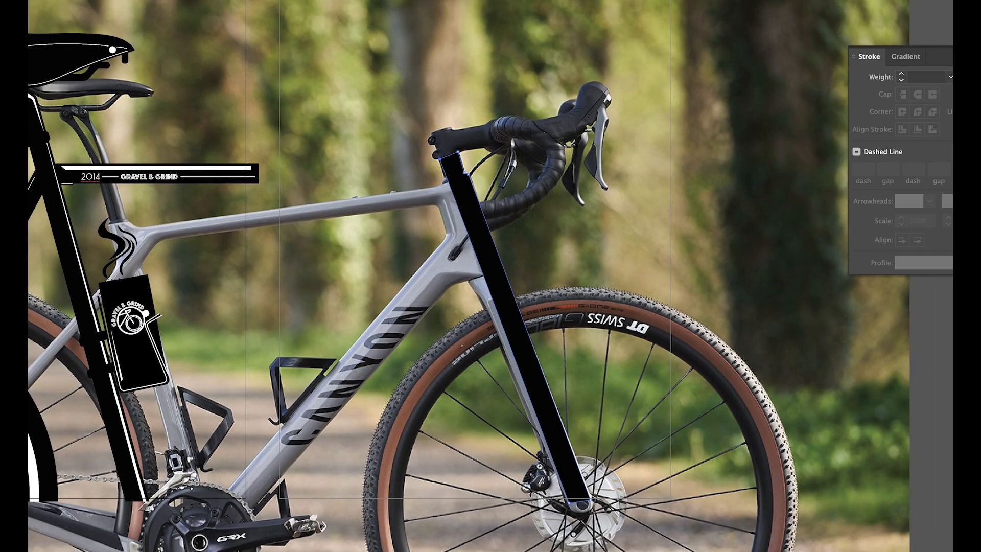
scroll(449, 179, up, 3)
drag(412, 164, 416, 159)
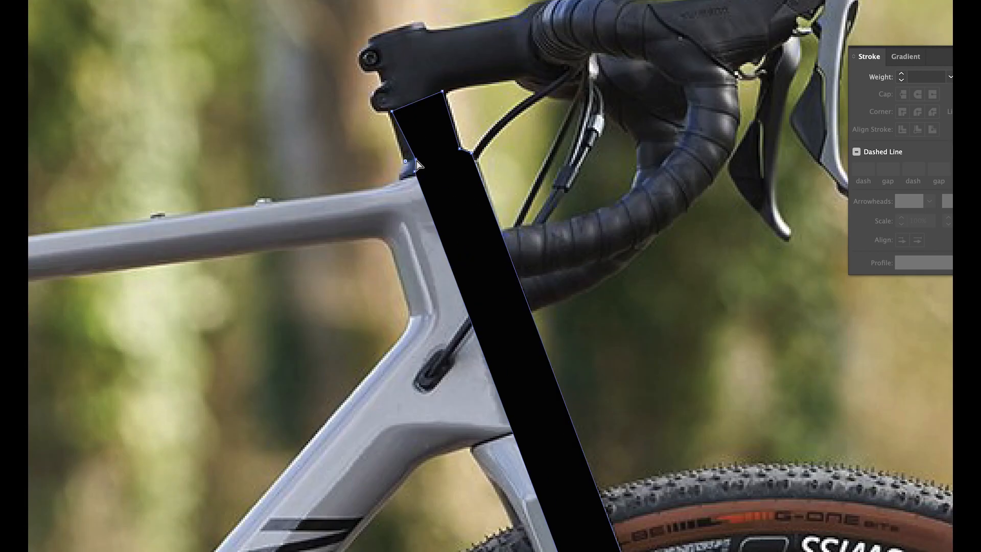
Trace the stem and curved drop handlebar as one solid black shape with the Pen tool
scroll(398, 115, up, 3)
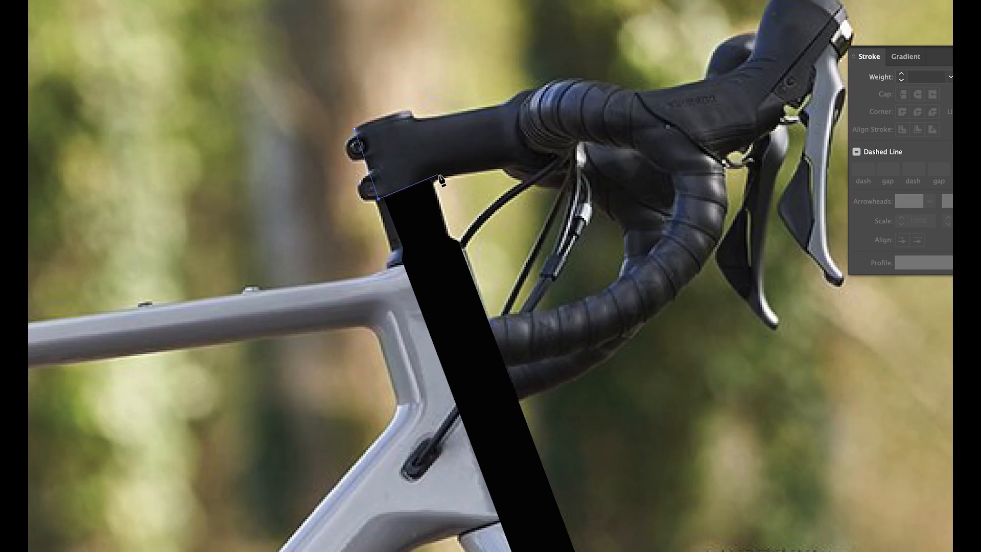
click(436, 177)
drag(512, 167, 556, 161)
click(512, 166)
drag(570, 170, 579, 133)
click(570, 169)
drag(654, 152, 675, 176)
drag(601, 293, 505, 317)
click(601, 293)
click(538, 361)
drag(723, 220, 733, 106)
click(724, 220)
drag(636, 92, 428, 122)
click(635, 92)
click(498, 102)
click(355, 129)
Refine the handlebar's upper curve, outer bend and clamp underside to follow the photo
drag(497, 102, 496, 96)
drag(565, 76, 574, 77)
drag(636, 92, 631, 85)
drag(747, 99, 746, 106)
mouse_move(569, 169)
mouse_down()
mouse_move(560, 171)
mouse_move(579, 159)
mouse_up()
key(super+z)
click(575, 149)
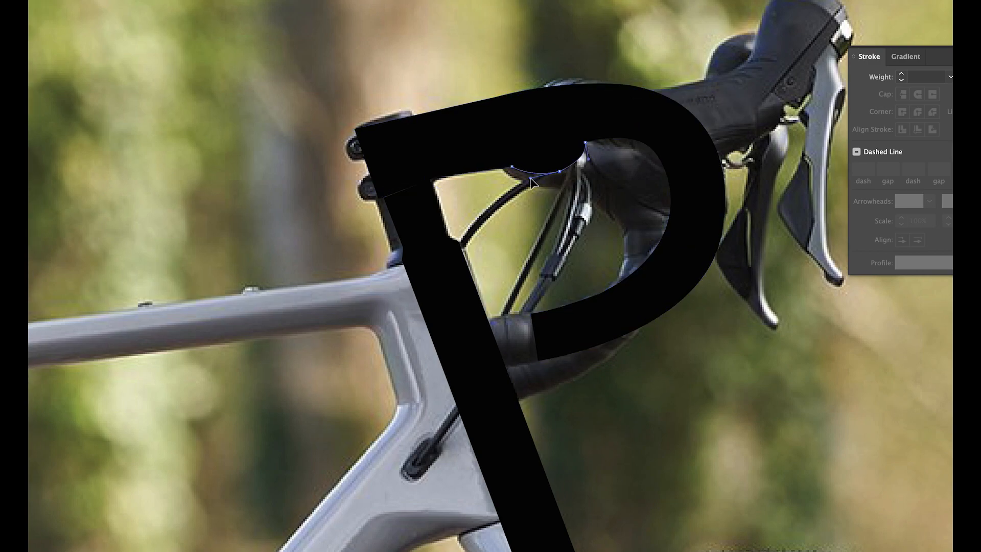
Adjust the stem's rear corners and draw a black top cap with rounded corners above it
key(super+shift+a)
click(369, 153)
drag(355, 128, 357, 134)
drag(378, 199, 377, 195)
click(381, 166)
click(405, 110)
click(361, 126)
click(405, 109)
key(a)
key(super+shift+a)
click(400, 115)
drag(367, 128, 371, 131)
Draw a small rounded bolt on the stem's upper rear edge and copy it to the lower bolt position
key(super+shift+a)
click(356, 134)
click(338, 144)
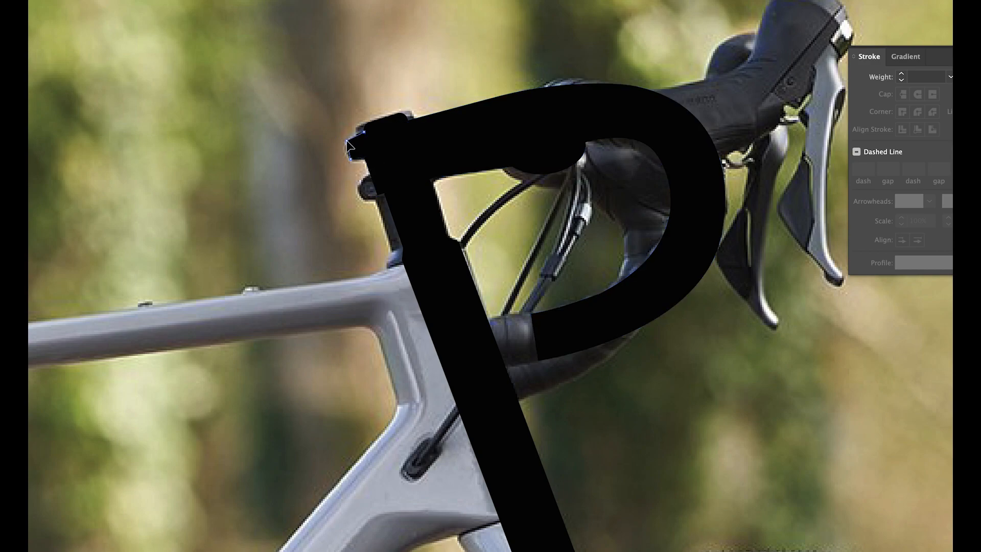
shift+click(351, 160)
drag(353, 142, 359, 146)
key(v)
key(super+c)
key(super+v)
drag(500, 265, 384, 192)
scroll(323, 236, down, 8)
click(278, 265)
key(Delete)
key(super+z)
key(Delete)
key(super+z)
Move the fork, stem and handlebar assembly up together so it sits higher than in the photo
scroll(398, 225, up, 6)
click(429, 210)
scroll(434, 220, down, 5)
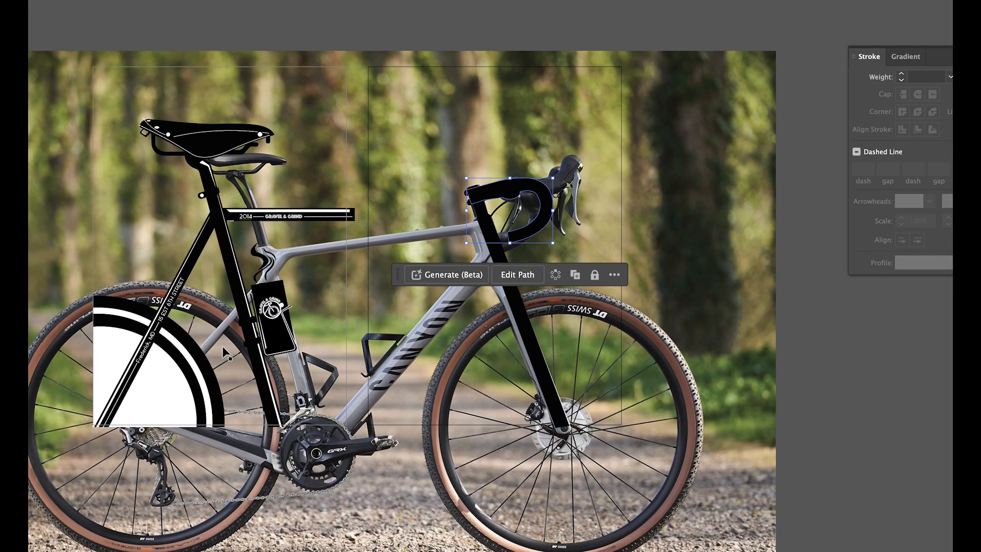
scroll(516, 229, up, 8)
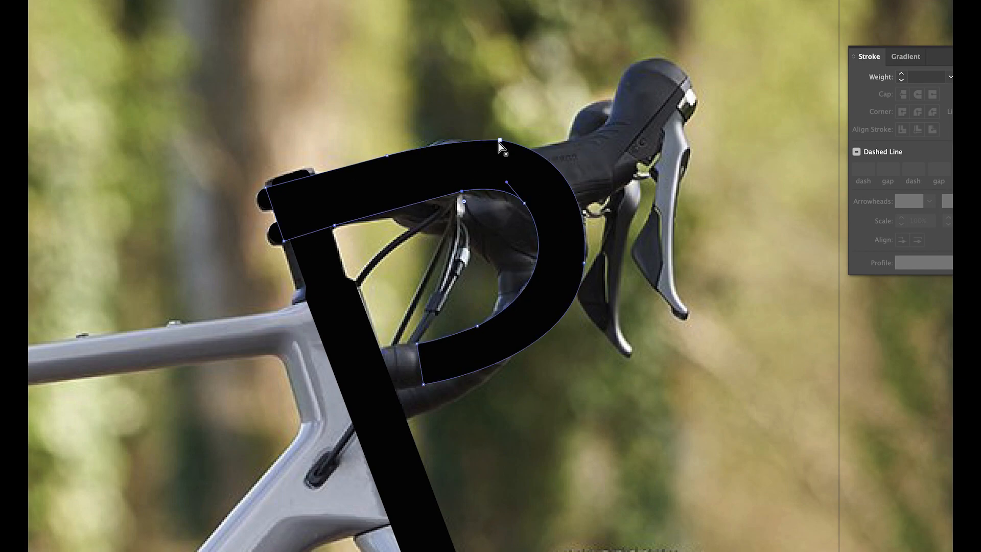
scroll(511, 403, down, 5)
click(493, 337)
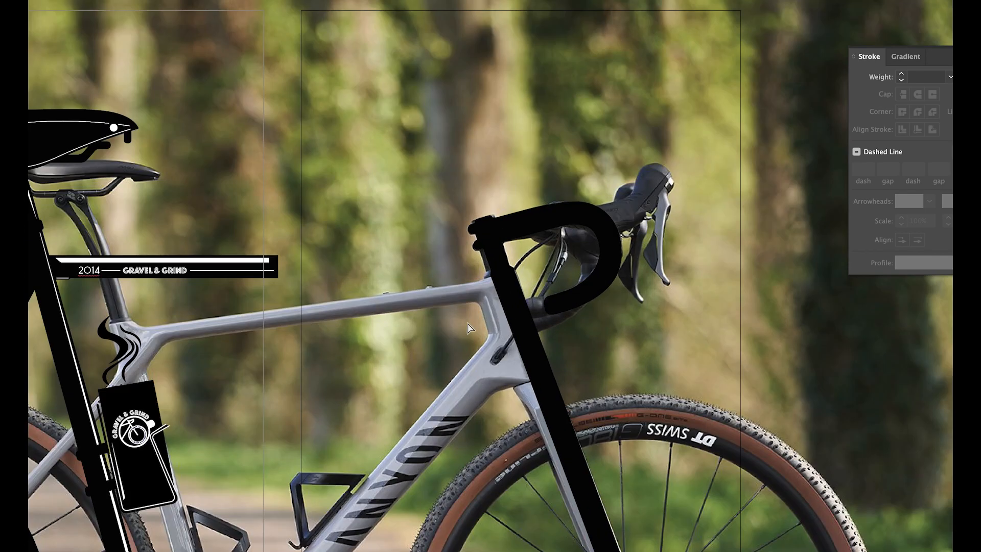
click(506, 278)
shift+click(484, 231)
drag(496, 258, 490, 206)
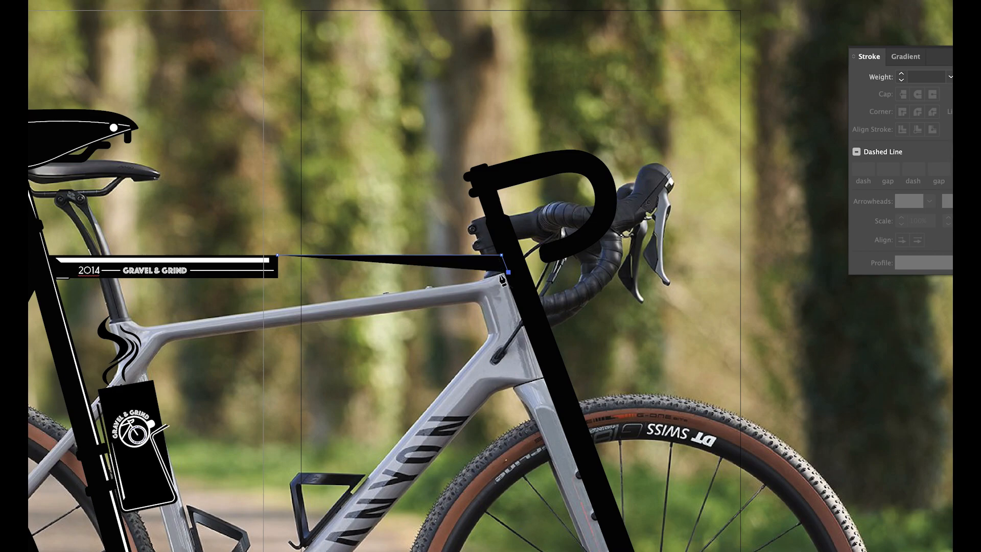
Finish the black top tube running from the saddle poster's tube to the fork, and draw a straight diagonal black down tube
click(278, 278)
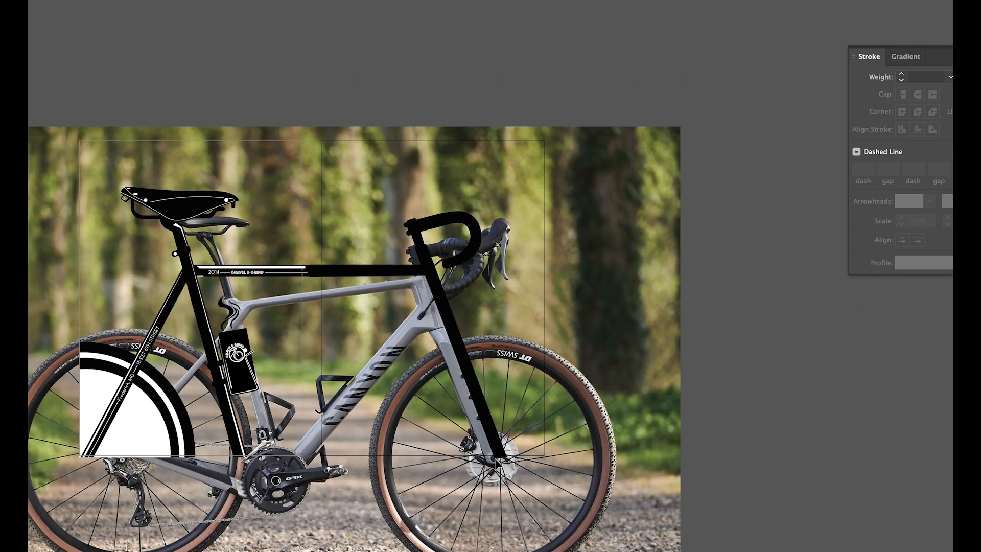
drag(495, 457, 493, 458)
click(754, 413)
key(p)
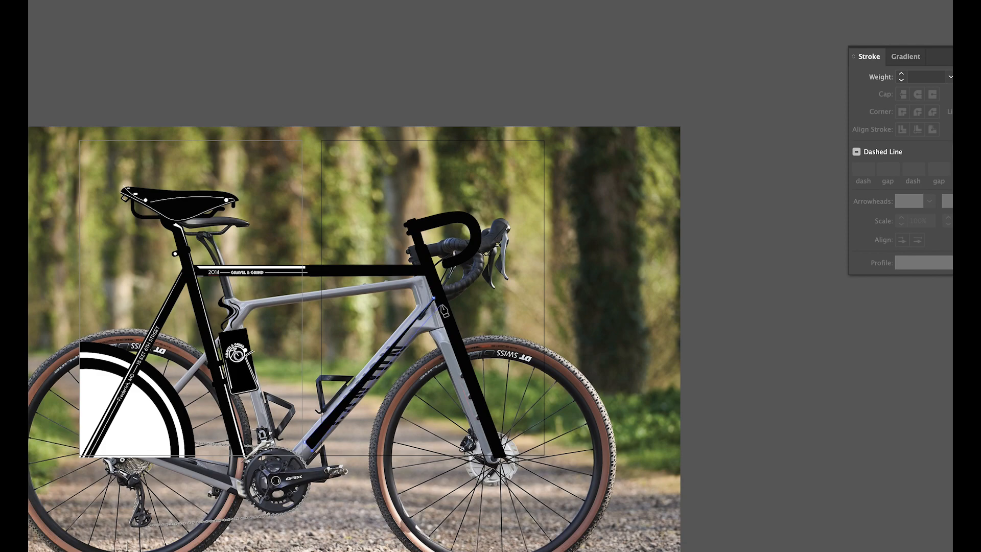
click(441, 307)
click(434, 298)
Delete the reference bicycle photo so that only the vector artwork remains on both posters
key(v)
click(305, 137)
key(Delete)
key(super+z)
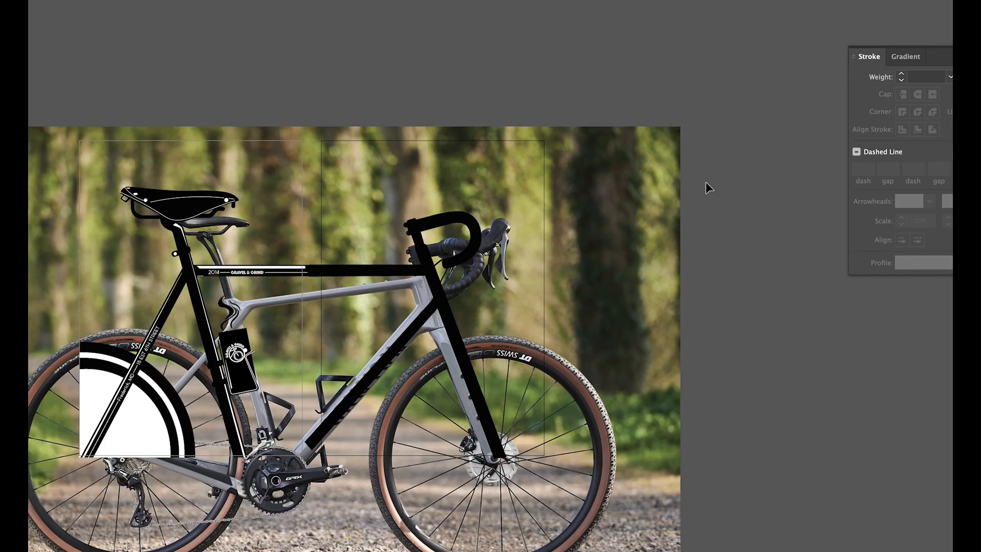
key(Delete)
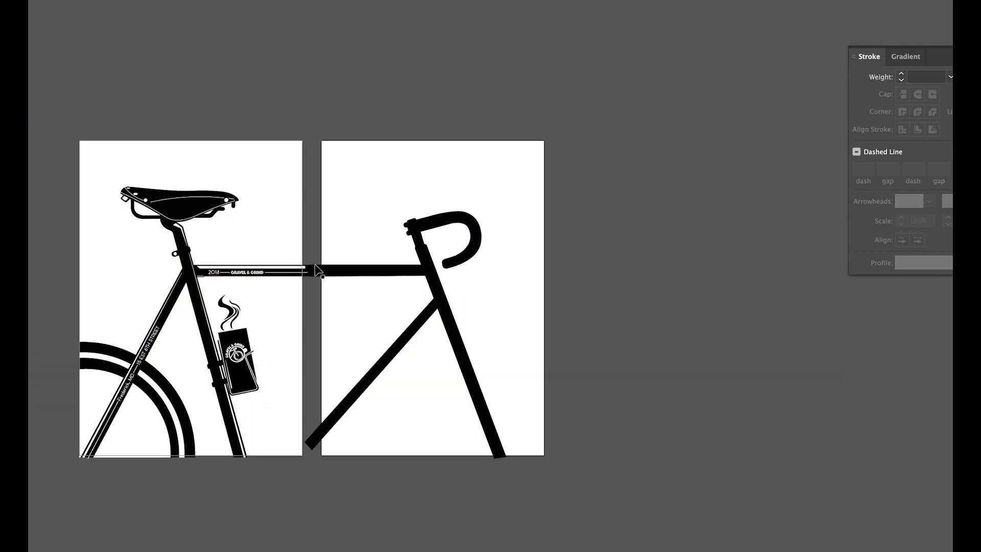
Draw a white highlight along the upper part of the top tube, continuing the saddle poster's stripe to the fork
scroll(316, 272, up, 6)
double_click(317, 271)
double_click(357, 222)
click(529, 269)
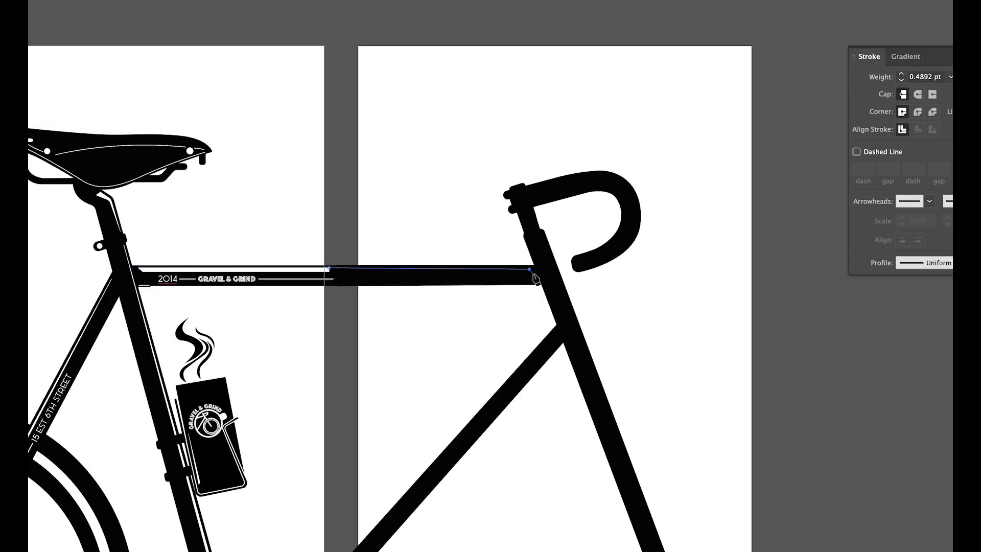
key(Escape)
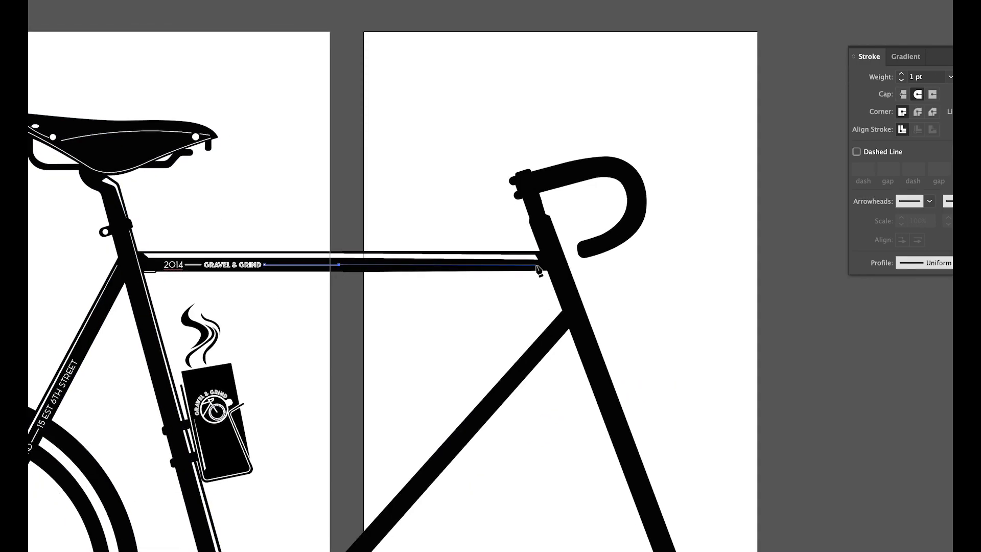
Extend the thin white line after the GRAVEL & GRIND lettering along the top tube to the fork
key(Escape)
click(293, 264)
click(539, 264)
key(v)
Copy the top tube's "2014 — GRAVEL & GRIND" lettering onto the down tube and rotate it to the tube's angle
scroll(330, 269, up, 5)
scroll(329, 266, down, 6)
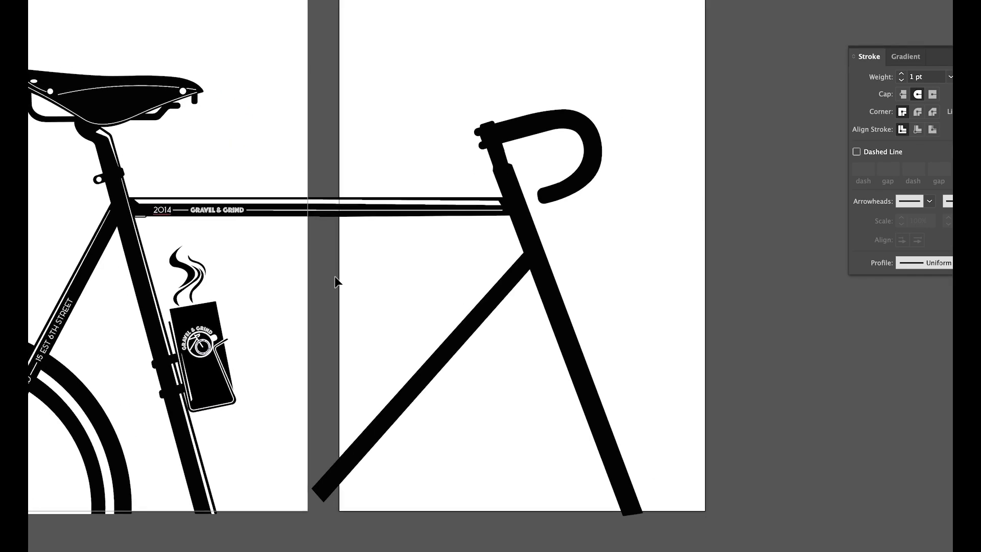
click(225, 197)
shift+click(179, 197)
shift+click(297, 197)
key(super+c)
key(super+v)
drag(320, 270, 379, 395)
drag(557, 207, 658, 145)
drag(731, 82, 721, 71)
drag(540, 261, 531, 252)
drag(712, 66, 714, 68)
drag(521, 278, 518, 273)
Fit the thin white line before "2014" along the down tube to its lower end
click(582, 240)
click(566, 212)
drag(567, 210, 340, 473)
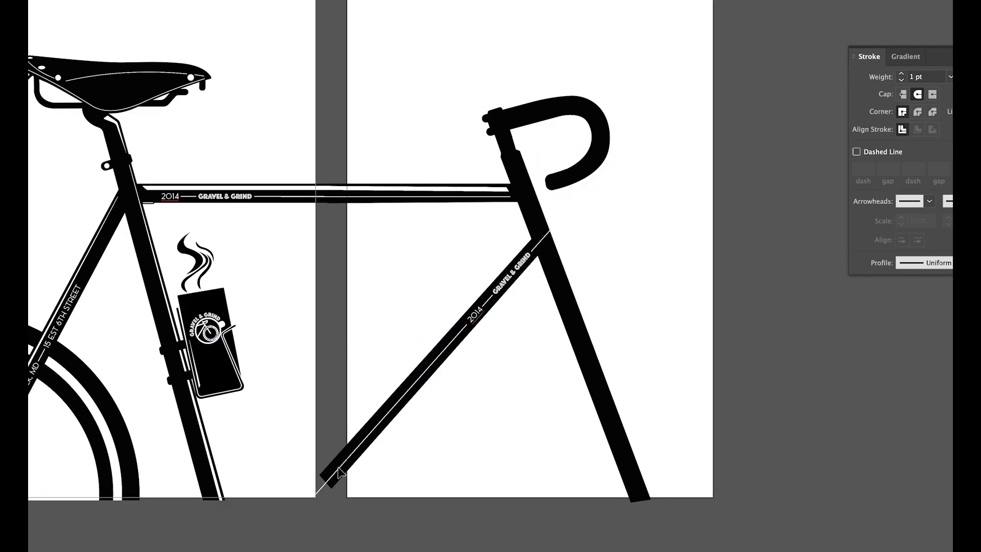
key(super+minus)
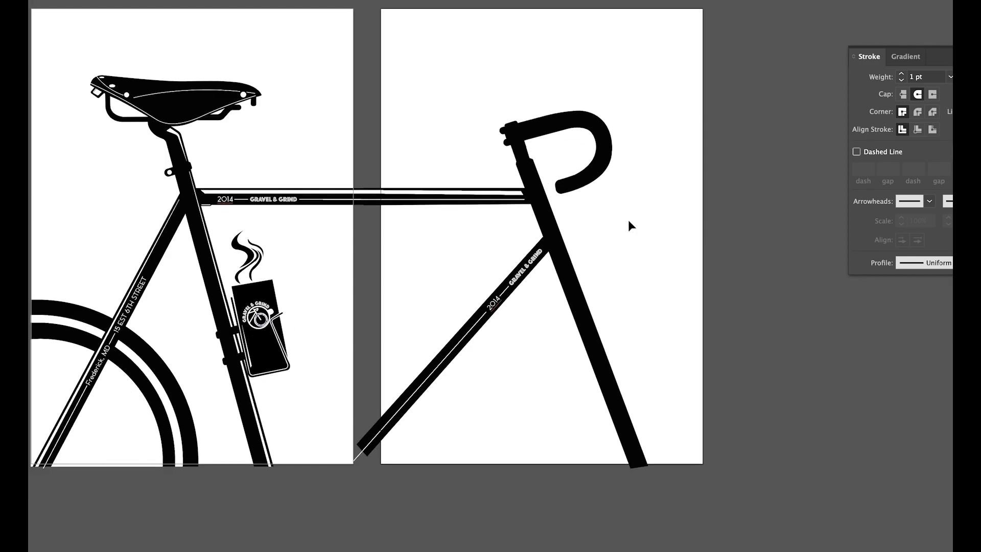
Try to extend the down tube to the base of the seat tube and send it behind the other artwork
click(384, 422)
scroll(304, 480, right, 2)
key(a)
key(super+y)
key(super+y)
click(336, 462)
drag(337, 462, 237, 472)
key(v)
key(super+shift+bracketleft)
click(67, 3)
Rotate the down tube's lettering and white lines to match the tube's shallower angle
click(488, 282)
shift+click(471, 302)
shift+click(464, 307)
shift+click(344, 444)
mouse_move(522, 248)
mouse_down()
mouse_move(536, 273)
mouse_move(486, 280)
mouse_move(519, 256)
mouse_up()
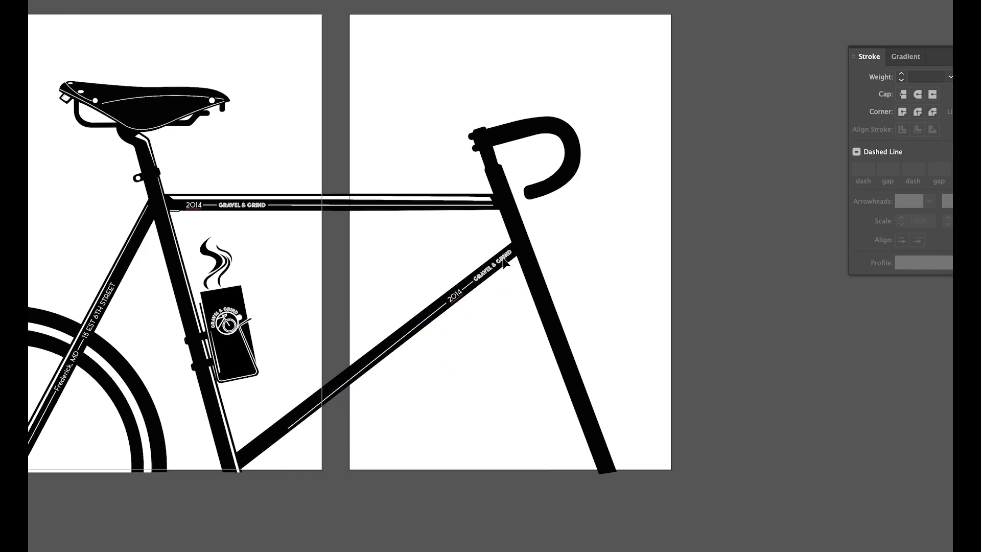
drag(507, 265, 507, 267)
Shift the lettering down along the shallower tube and realign the white line before it
click(490, 273)
shift+click(443, 305)
shift+click(430, 314)
click(444, 312)
drag(442, 309, 441, 308)
drag(507, 268, 504, 265)
click(516, 279)
click(287, 424)
drag(274, 435, 300, 419)
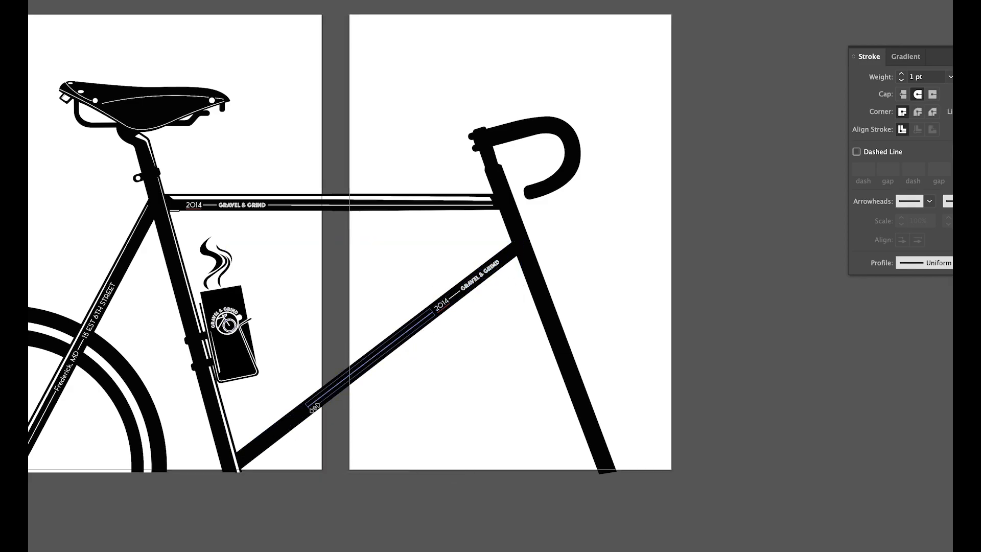
scroll(323, 353, left, 3)
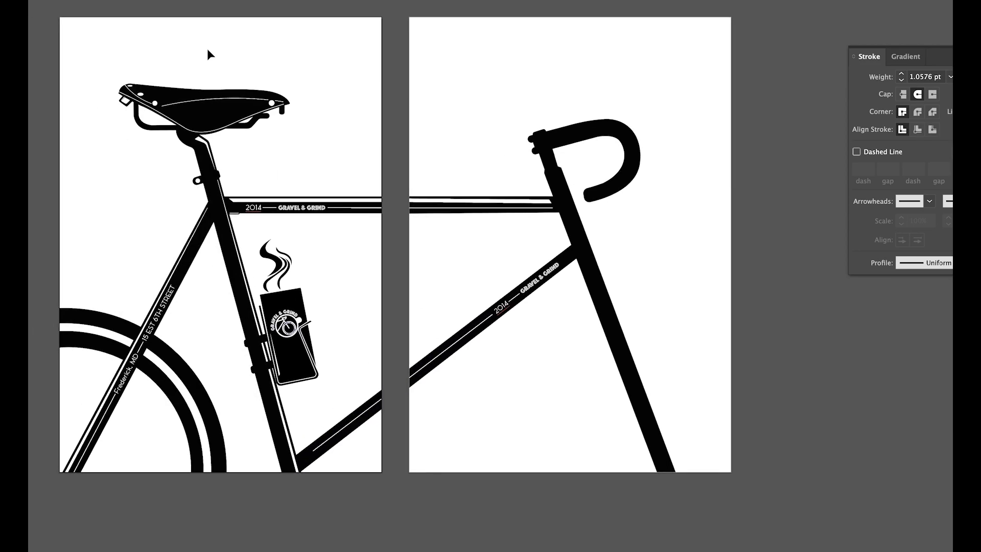
Place a full copy of the two-ring wheel around the fork's lower end on the second poster
click(149, 1)
click(291, 28)
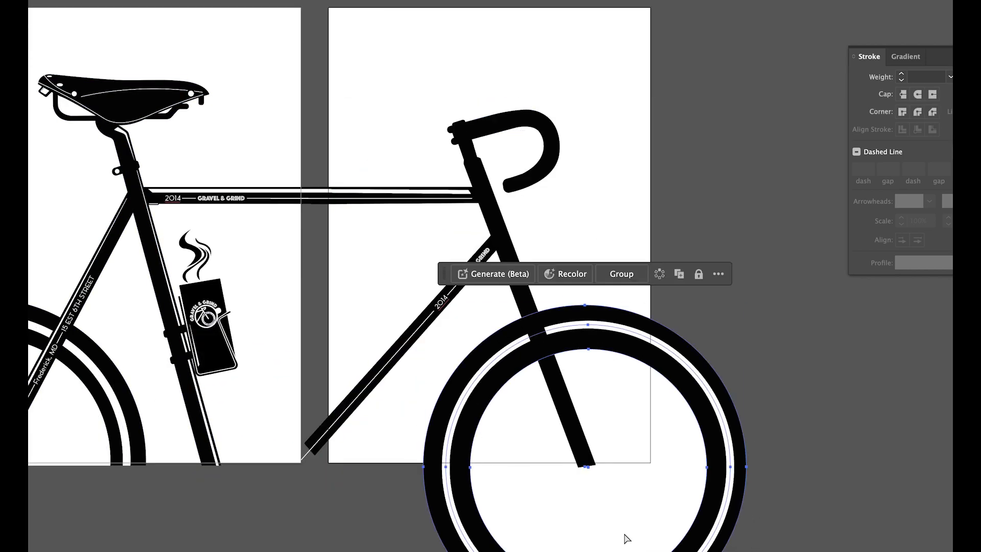
click(624, 533)
Show the rulers and align the front wheel's top with the rear wheel's using a horizontal guide
click(107, 1)
mouse_move(205, 280)
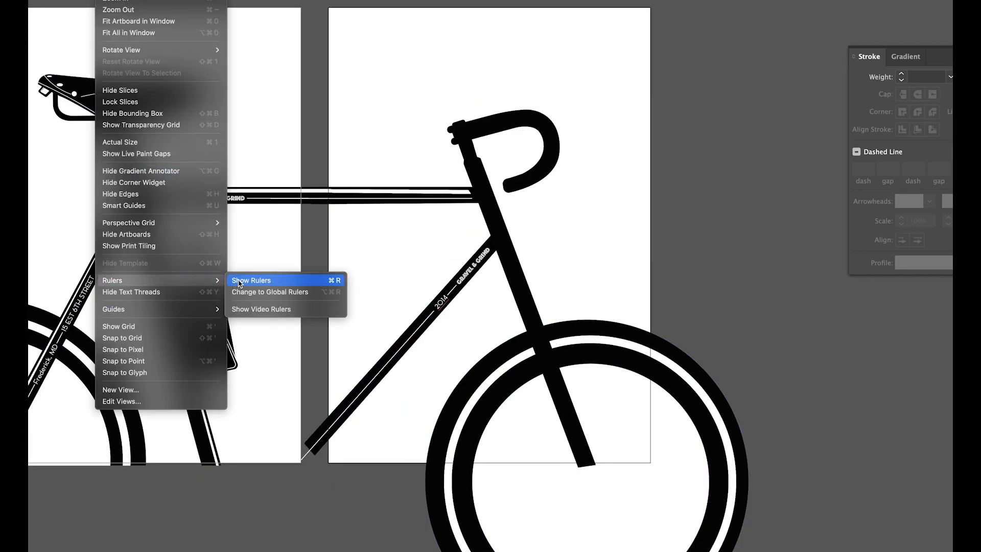
click(250, 280)
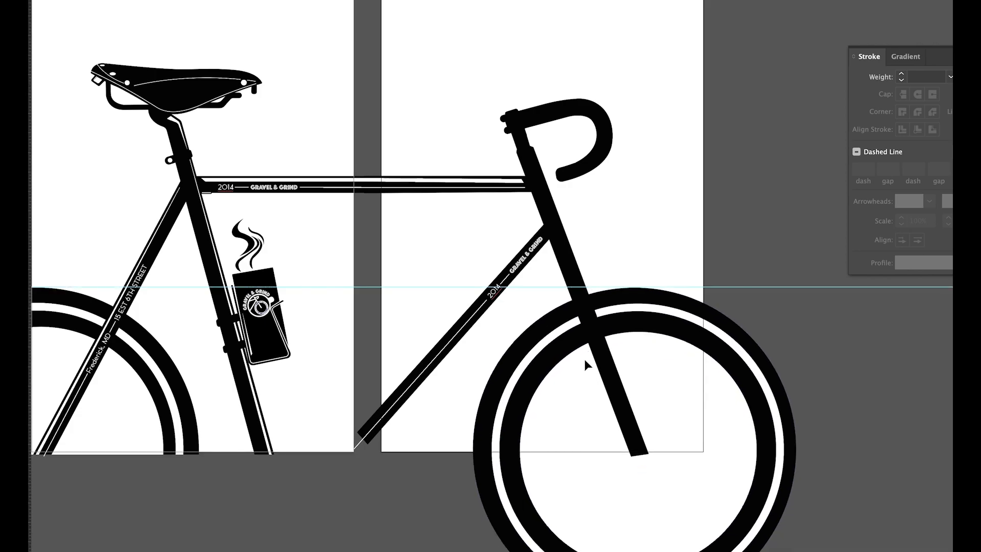
scroll(584, 359, down, 2)
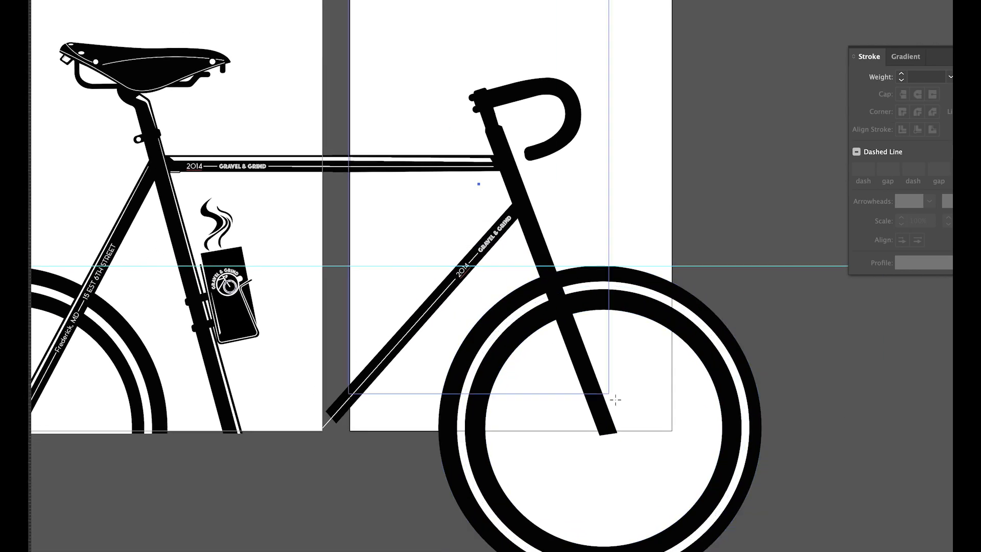
Draw a rectangle matching the second artboard and use it to clip the front bike artwork to the poster
key(v)
drag(429, 38, 616, 400)
click(347, 2)
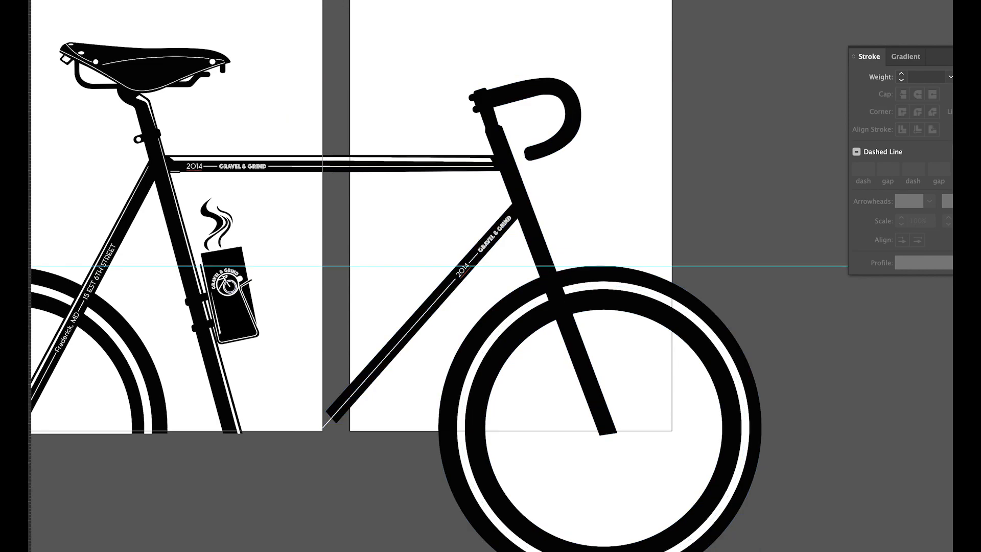
drag(672, 433, 672, 432)
click(134, 269)
click(750, 438)
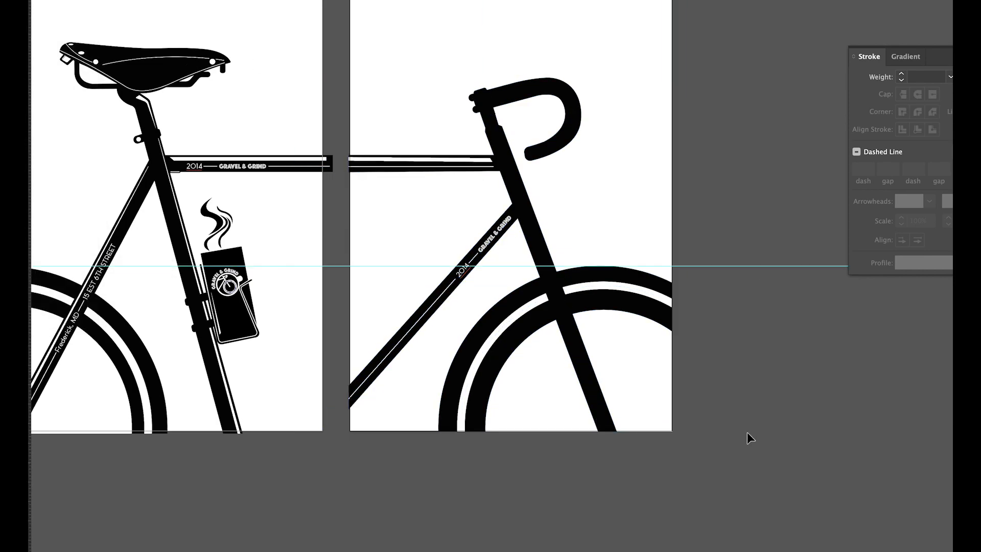
double_click(434, 292)
drag(706, 256, 724, 285)
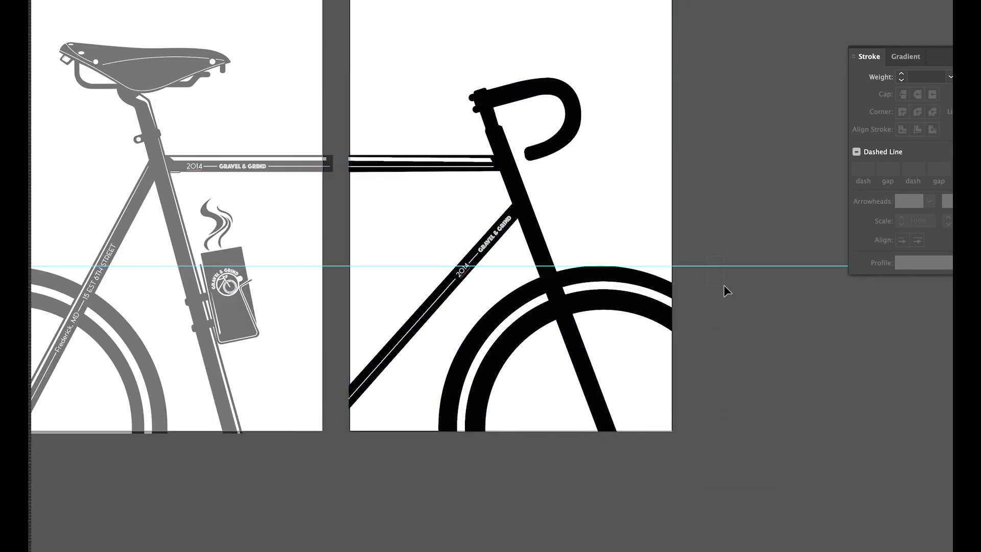
double_click(734, 220)
Copy the coffee cup with its holder and steam to the second poster and reflect the copy horizontally
click(191, 329)
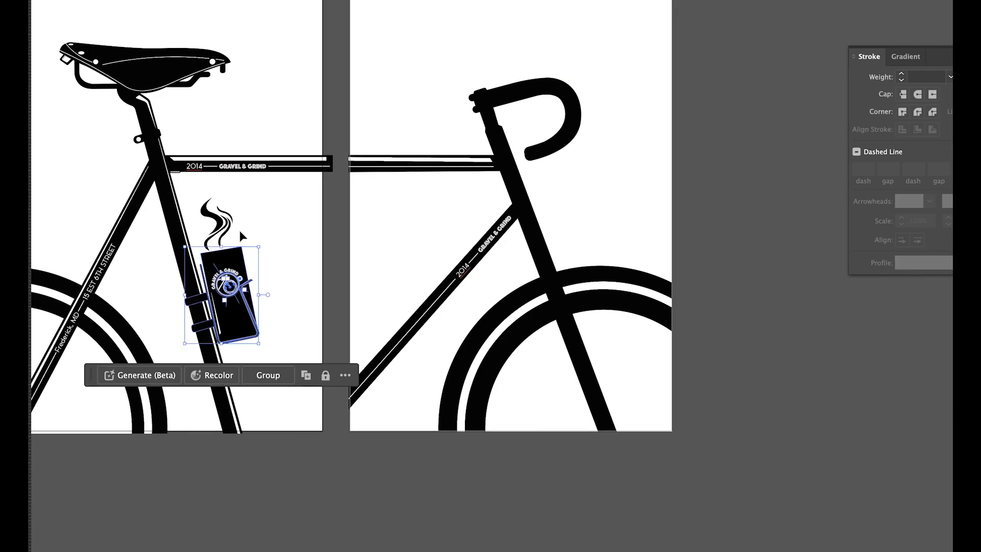
drag(231, 233, 231, 233)
drag(213, 232, 491, 226)
click(39, 0)
click(128, 0)
click(766, 357)
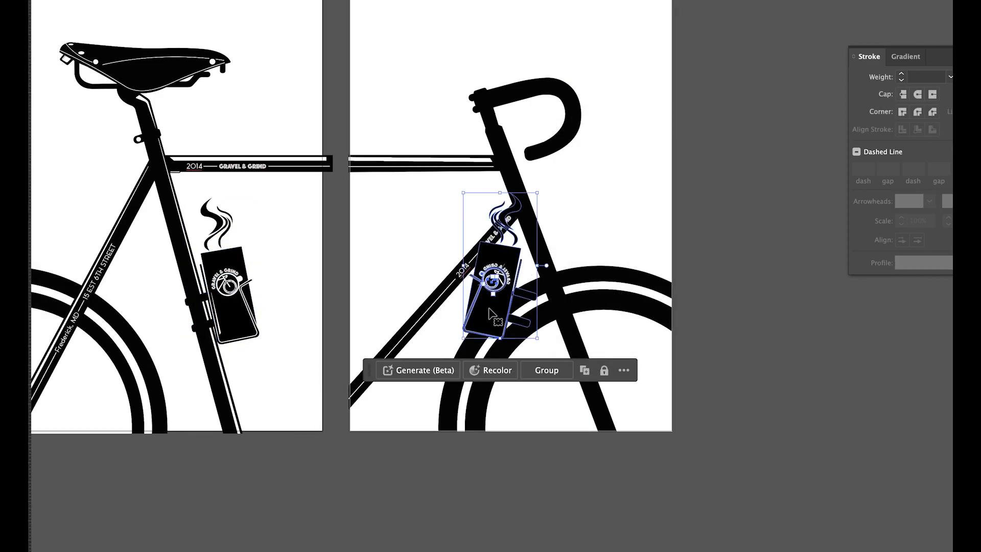
Move and rotate the mirrored cup and holder so that the holder's clamps sit on the down tube
drag(491, 308, 388, 313)
drag(437, 197, 465, 223)
drag(403, 256, 412, 263)
scroll(395, 293, up, 4)
drag(466, 333, 417, 390)
drag(444, 355, 437, 349)
drag(365, 162, 459, 284)
drag(401, 358, 408, 361)
drag(507, 160, 510, 162)
drag(414, 241, 414, 240)
Delete the steam wisps above the cup on the second poster
click(462, 179)
key(Delete)
click(462, 195)
key(Delete)
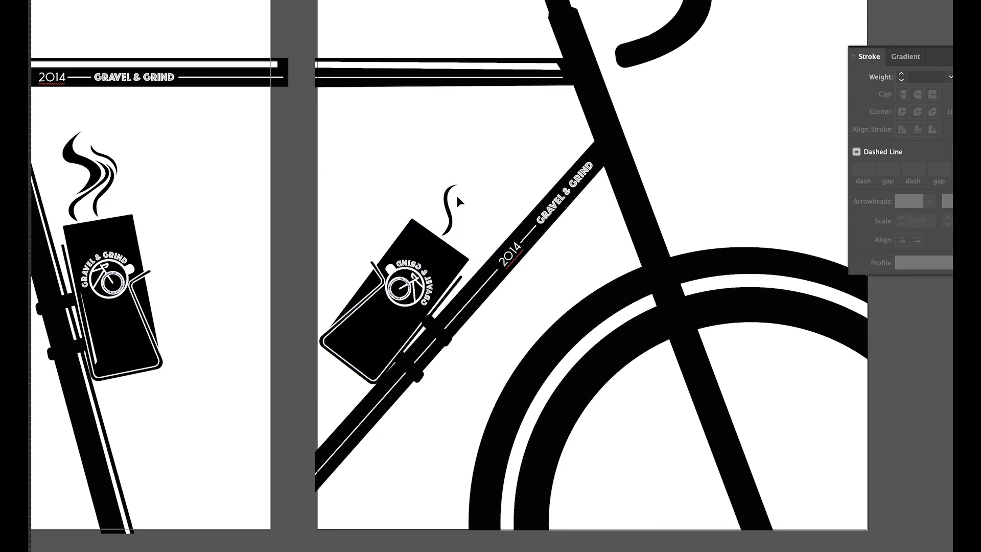
click(454, 205)
key(Delete)
Reflect the mirrored logo on the second cup so it reads correctly, and rotate it to fit the cup
click(416, 284)
click(0, 0)
click(128, 0)
click(740, 321)
drag(432, 263, 426, 320)
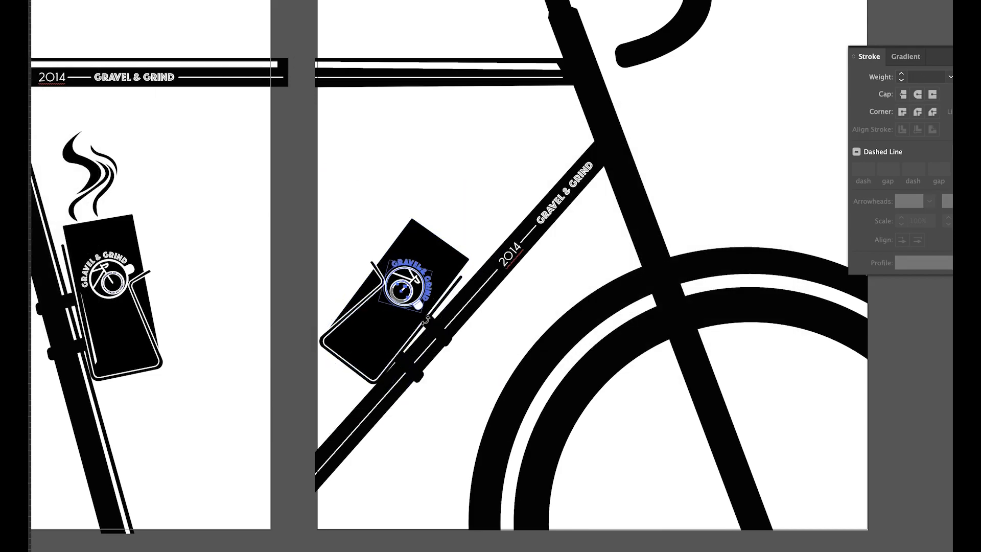
drag(435, 262, 440, 269)
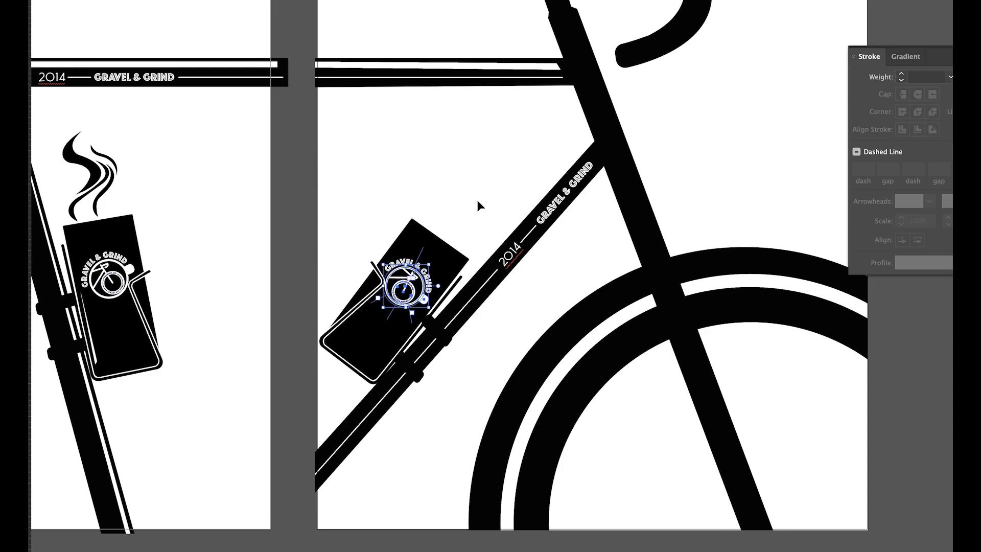
click(477, 200)
Draw a thin white bent highlight along the front edge of the steerer just below the handlebar with the Pen tool
scroll(471, 205, down, 5)
key(p)
scroll(593, 204, up, 3)
scroll(521, 180, up, 3)
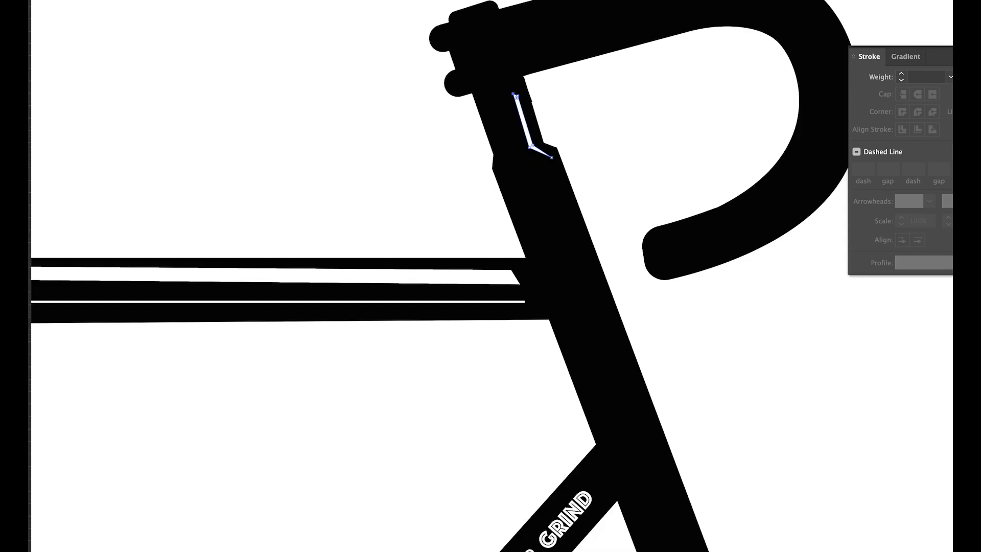
scroll(560, 86, down, 1)
click(499, 149)
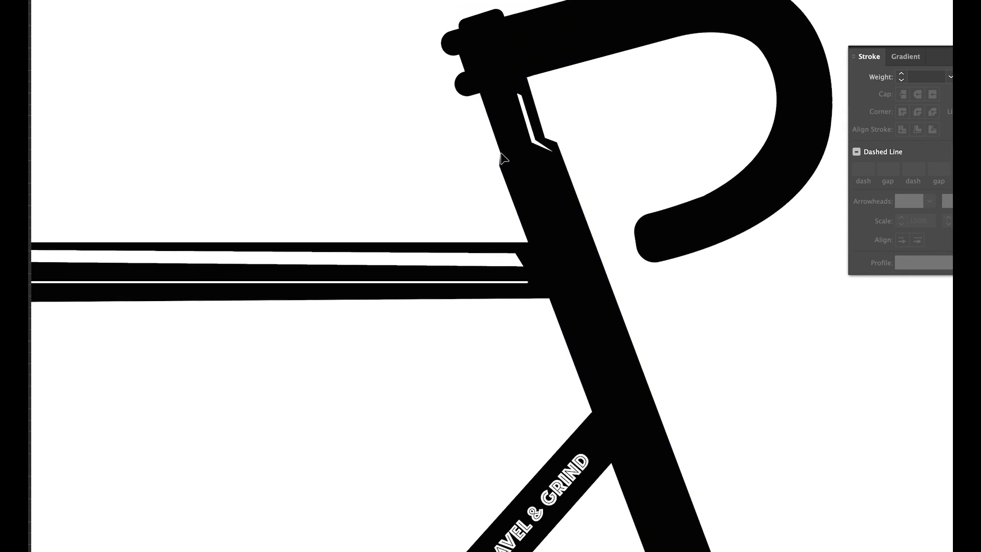
Place a long white highlight strip along the fork's front edge, angled to match and extending below the artboard
scroll(483, 174, down, 3)
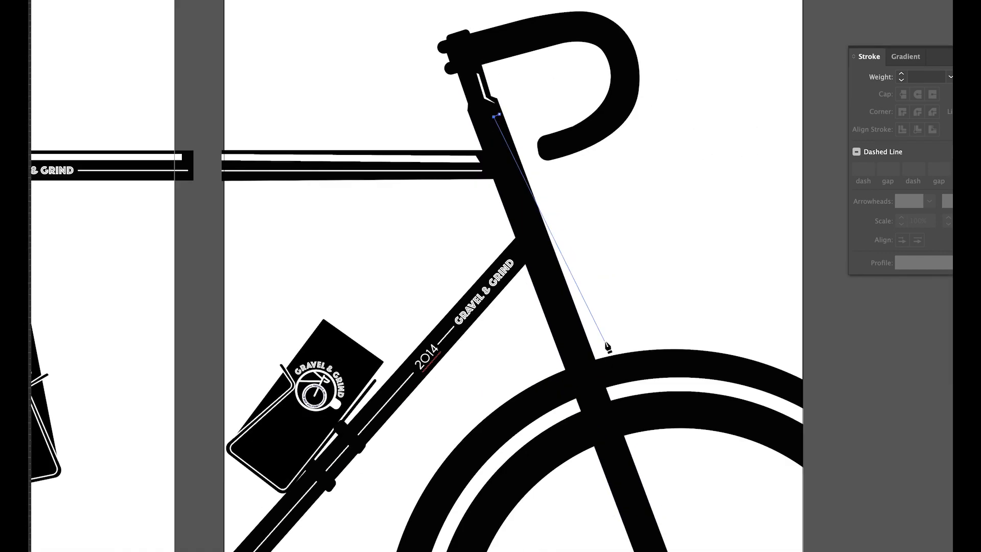
scroll(608, 348, down, 2)
key(v)
drag(632, 70, 505, 400)
click(659, 431)
drag(632, 459, 633, 463)
click(736, 432)
scroll(766, 430, left, 2)
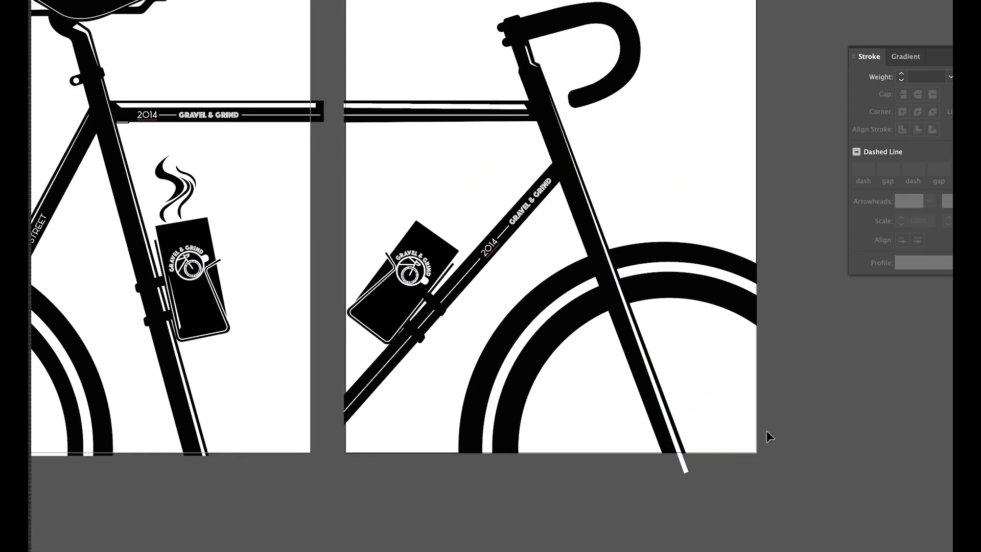
Lock the clipped front bike artwork and select the white highlight strip on the fork
scroll(756, 424, down, 3)
click(651, 352)
key(super+2)
click(588, 341)
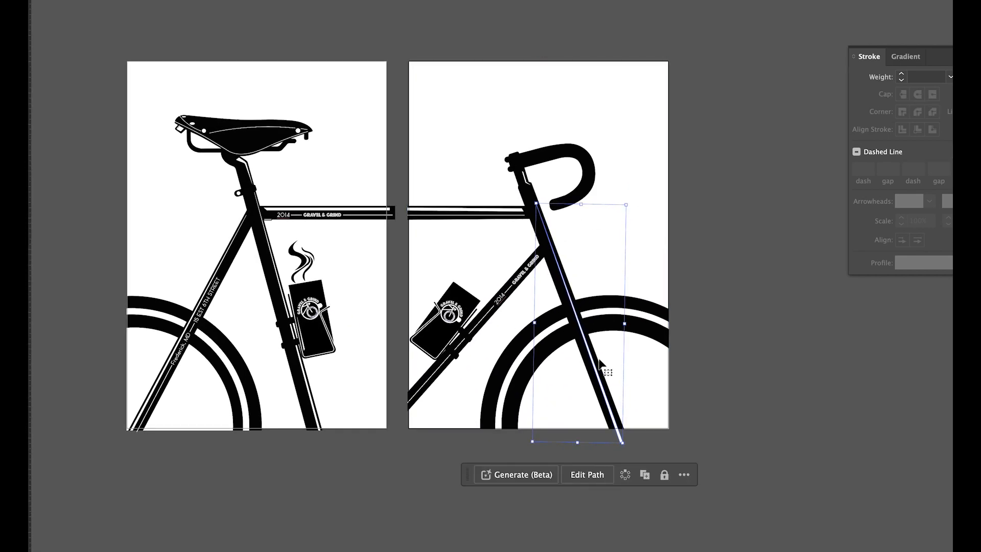
Copy the thin white highlight from the first poster's seat stay and place it along the second poster's fork, rotated to match
double_click(167, 373)
key(super+c)
double_click(444, 126)
key(super+v)
click(118, 3)
click(744, 322)
drag(524, 310, 615, 381)
drag(654, 224, 664, 235)
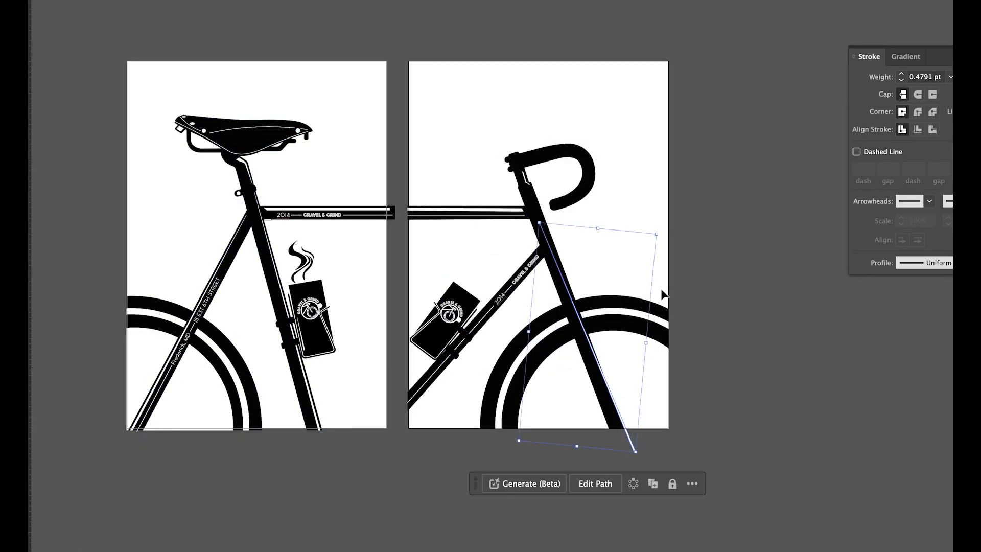
click(696, 422)
Copy the address lettering from the first poster's seat stay and place it along the second poster's fork, rotated to run downwards
click(184, 356)
shift+click(166, 376)
key(super+c)
click(738, 348)
key(super+v)
drag(553, 186, 579, 436)
click(713, 284)
key(Delete)
drag(704, 294, 604, 393)
drag(615, 303, 620, 306)
drag(583, 343, 567, 303)
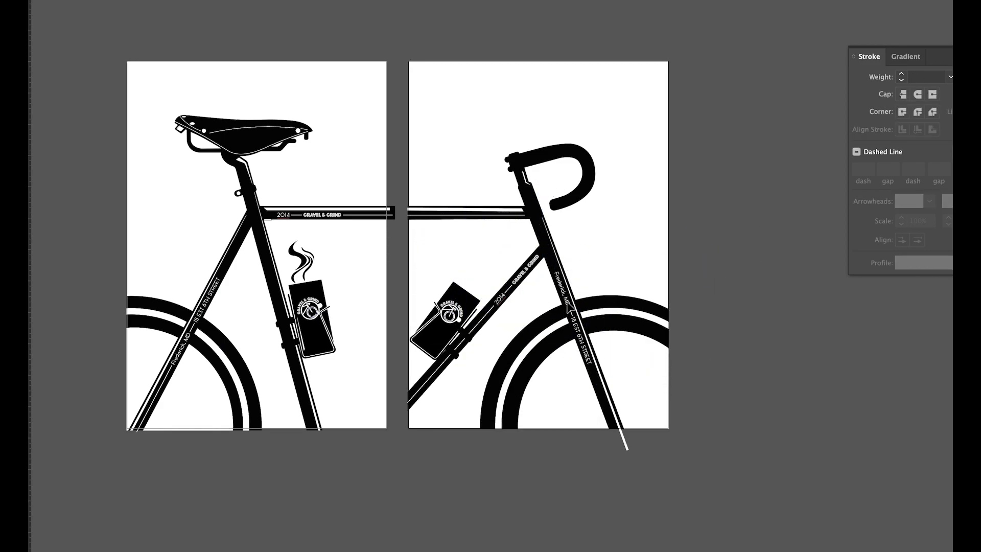
Draw a thin white line with the Pen tool from the end of the address lettering down past the fork's lower end
click(613, 236)
key(p)
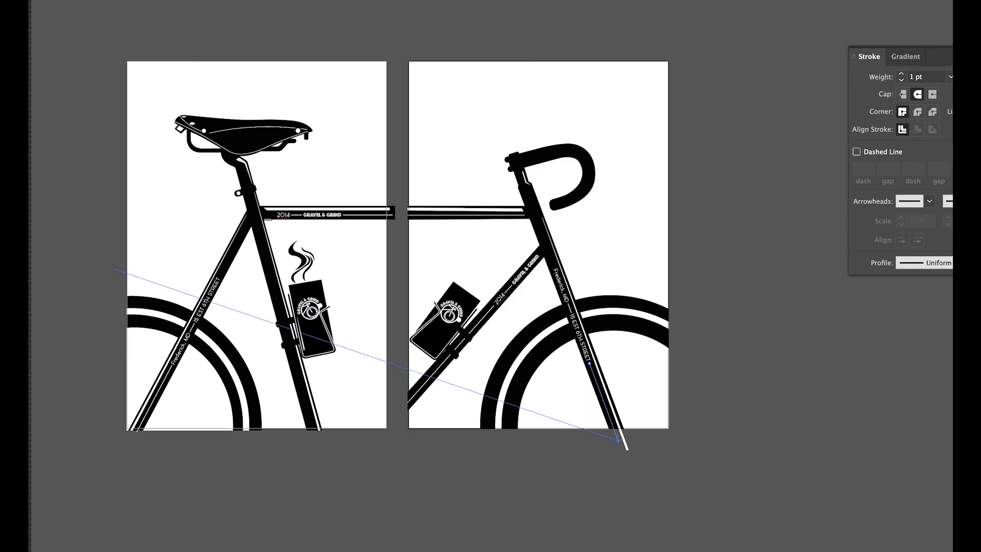
key(v)
click(525, 501)
Add small white circles as bolt holes in the two round lugs of the handlebar clamp
scroll(580, 147, up, 5)
scroll(356, 184, up, 4)
key(l)
drag(358, 180, 378, 230)
key(shift+x)
key(v)
click(310, 230)
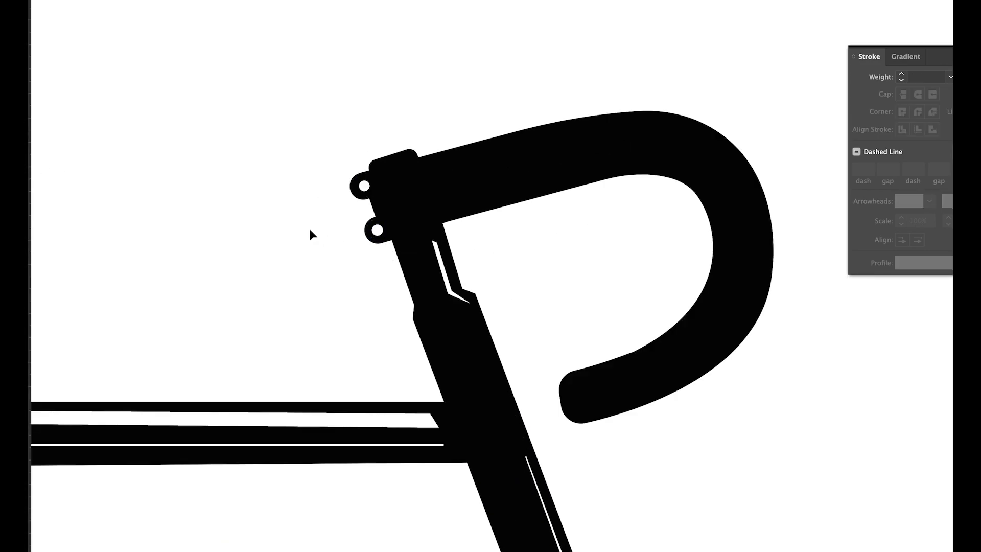
Preview both posters with the artwork trimmed to the artboard edges
scroll(310, 230, down, 6)
scroll(278, 212, left, 5)
scroll(278, 212, down, 1)
click(102, 1)
click(105, 88)
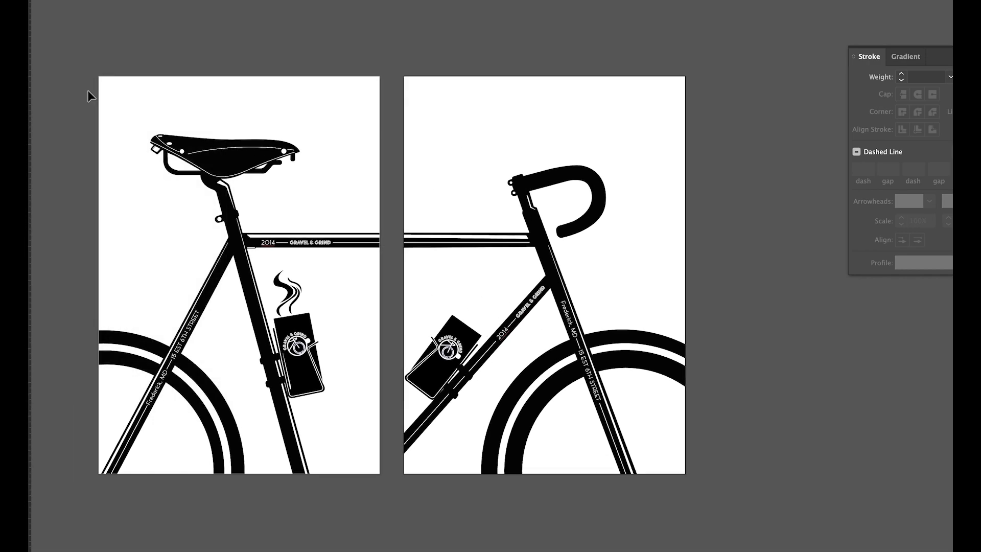
Add a third artboard matching the second poster's size and position it directly below the second poster
scroll(91, 96, left, 1)
scroll(91, 96, down, 2)
scroll(91, 96, left, 3)
scroll(90, 96, up, 1)
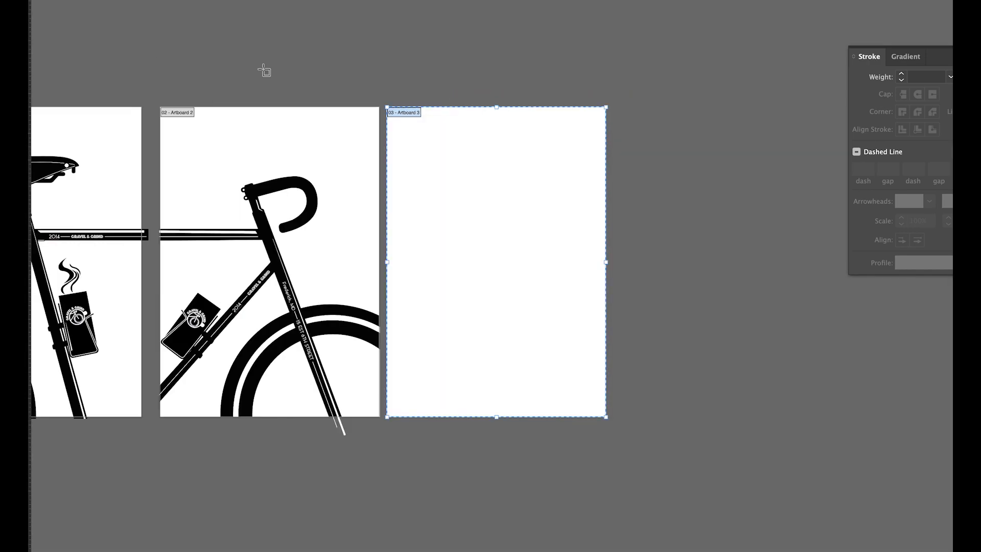
scroll(263, 70, down, 2)
drag(486, 124, 328, 362)
Copy the second poster's bike artwork onto the third artboard and delete its clipping rectangle to expose the whole wheel
key(v)
drag(428, 302, 305, 315)
key(super+c)
scroll(377, 318, down, 3)
scroll(376, 317, up, 3)
key(super+v)
double_click(440, 257)
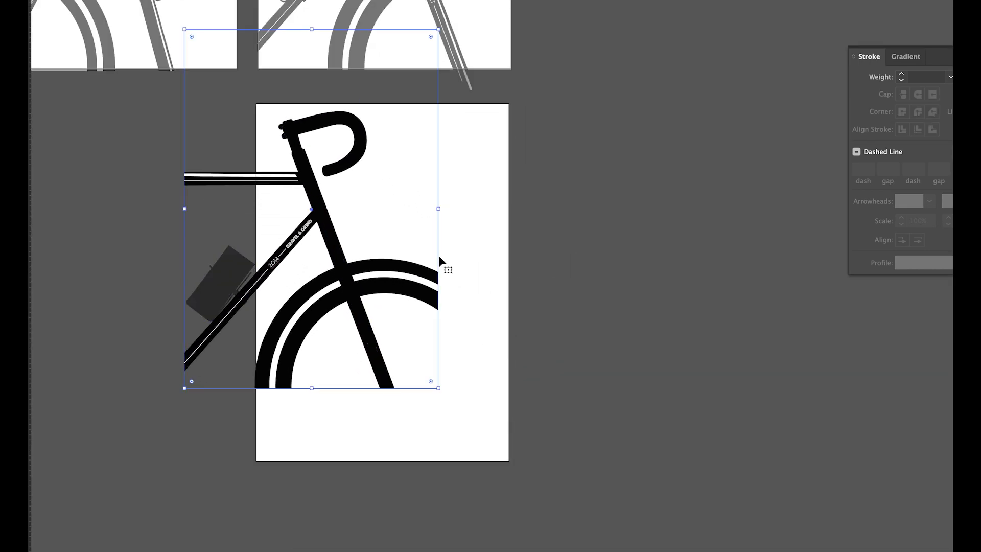
key(Delete)
double_click(547, 253)
Scale down the complete bike artwork and position it so the whole front wheel fits on the third artboard
scroll(547, 254, down, 4)
drag(307, 178, 544, 394)
drag(408, 426, 408, 378)
drag(468, 369, 482, 376)
drag(420, 387, 422, 356)
drag(454, 350, 463, 363)
click(486, 307)
scroll(486, 307, up, 3)
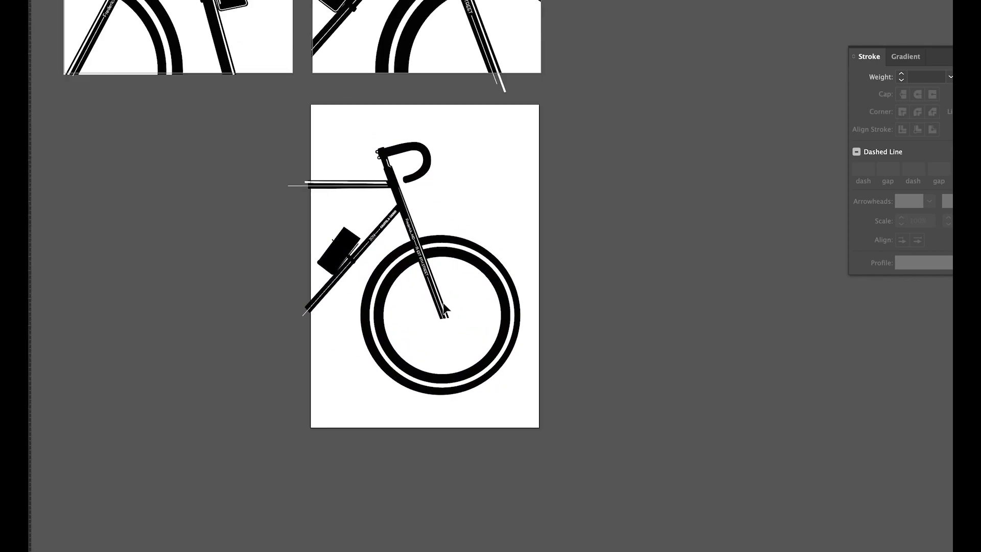
Extend the fork's lower end with a black Pen-drawn shape and round its bottom corners
scroll(462, 311, up, 8)
click(463, 380)
key(p)
click(448, 380)
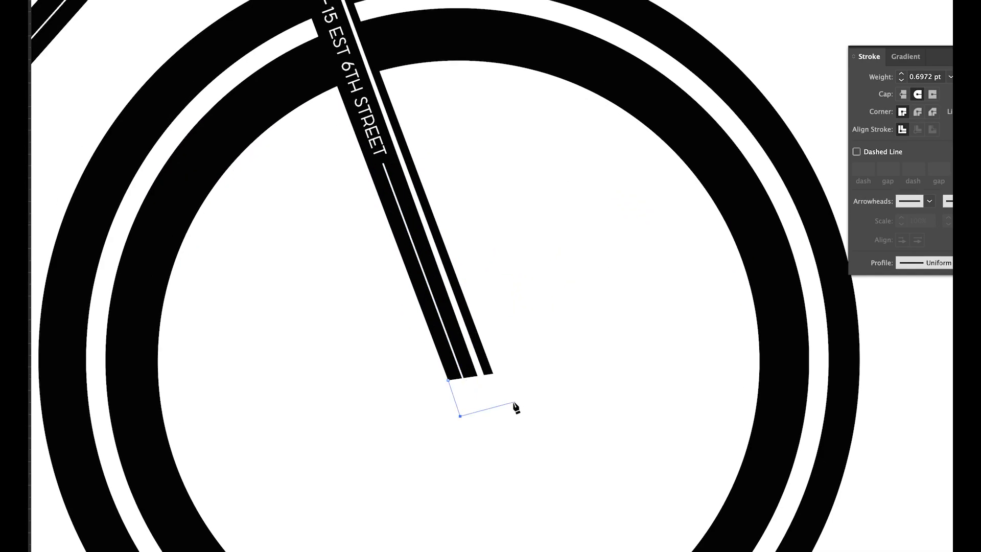
key(a)
drag(437, 398, 475, 395)
click(514, 393)
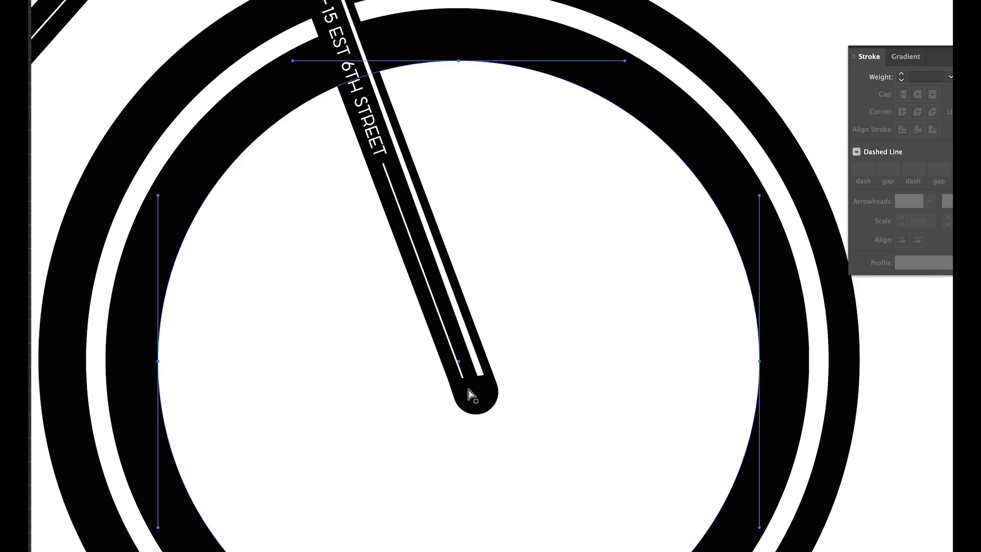
Send the rounded fork end backward so it sits behind the white fork highlights
scroll(514, 381, up, 4)
key(v)
click(395, 370)
click(444, 402)
key(ctrl+shift+[)
key(ctrl+z)
key(ctrl+[)
key(ctrl+[)
click(637, 403)
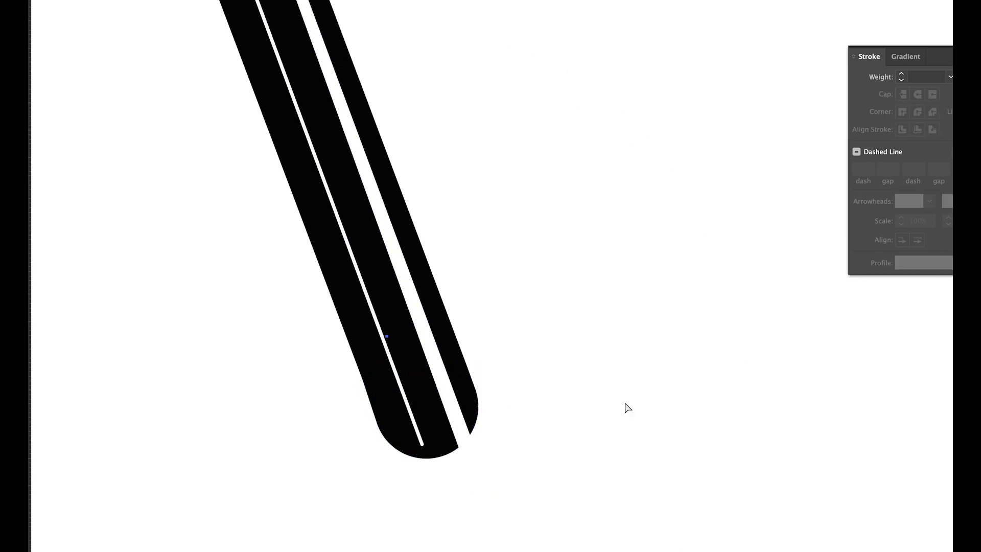
Draw a small circle for the hub at the fork's tip with the Ellipse tool and duplicate it for a surrounding ring
drag(424, 447, 405, 400)
click(483, 421)
scroll(475, 420, down, 5)
mouse_move(476, 461)
mouse_down()
mouse_move(448, 411)
mouse_move(433, 427)
mouse_up()
click(399, 408)
key(l)
key(v)
key(ctrl+c)
key(ctrl+v)
drag(500, 277, 500, 315)
drag(501, 299, 456, 402)
Style the larger hub circle as a black outline ring around the white centre at the fork's tip
key(i)
click(80, 124)
key(shift+x)
key(v)
click(424, 322)
scroll(451, 415, up, 5)
click(578, 381)
scroll(579, 381, down, 6)
scroll(579, 381, right, 1)
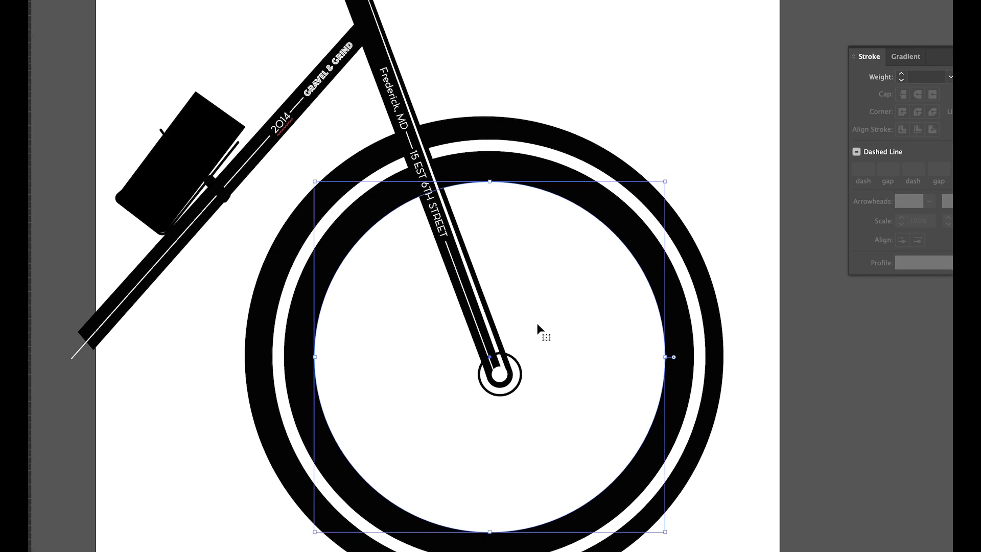
Reposition the grouped wheel rings so they are centred on the hub at the fork's tip
click(519, 381)
scroll(777, 412, down, 2)
scroll(467, 372, right, 1)
scroll(466, 372, up, 3)
click(624, 373)
scroll(624, 373, down, 4)
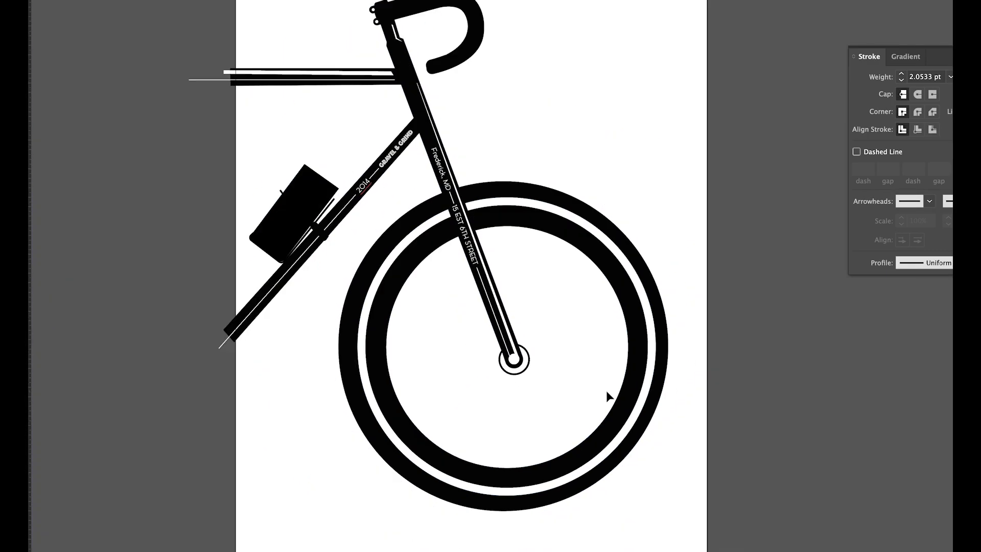
scroll(606, 390, right, 2)
double_click(550, 356)
mouse_move(550, 357)
mouse_down()
mouse_move(559, 366)
mouse_move(548, 372)
mouse_up()
double_click(685, 378)
double_click(547, 365)
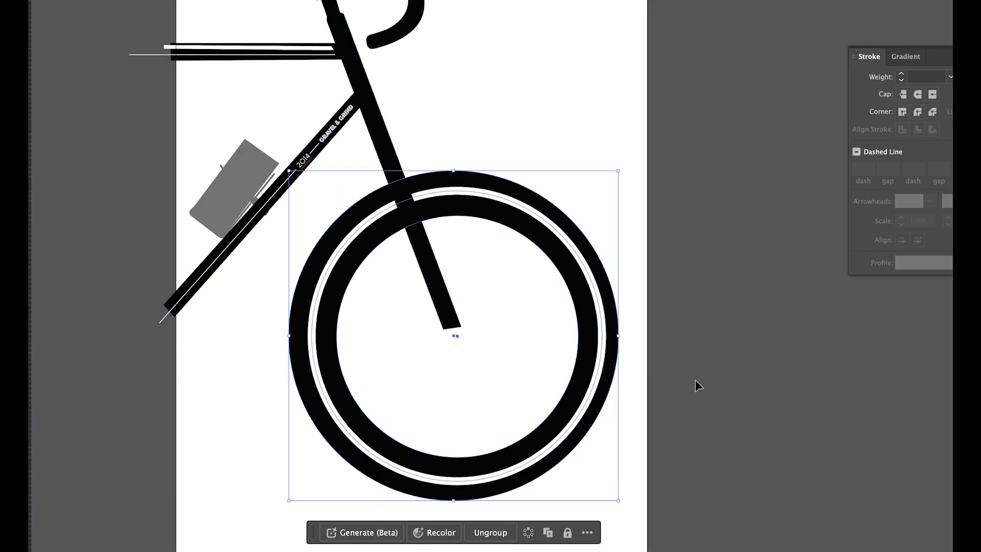
double_click(695, 381)
Copy the cup's logo and line details from the second poster and paste them in for the third poster's plain cup
scroll(691, 384, down, 3)
scroll(664, 378, down, 1)
scroll(559, 354, up, 2)
click(316, 201)
scroll(224, 229, down, 3)
scroll(224, 229, up, 3)
click(331, 56)
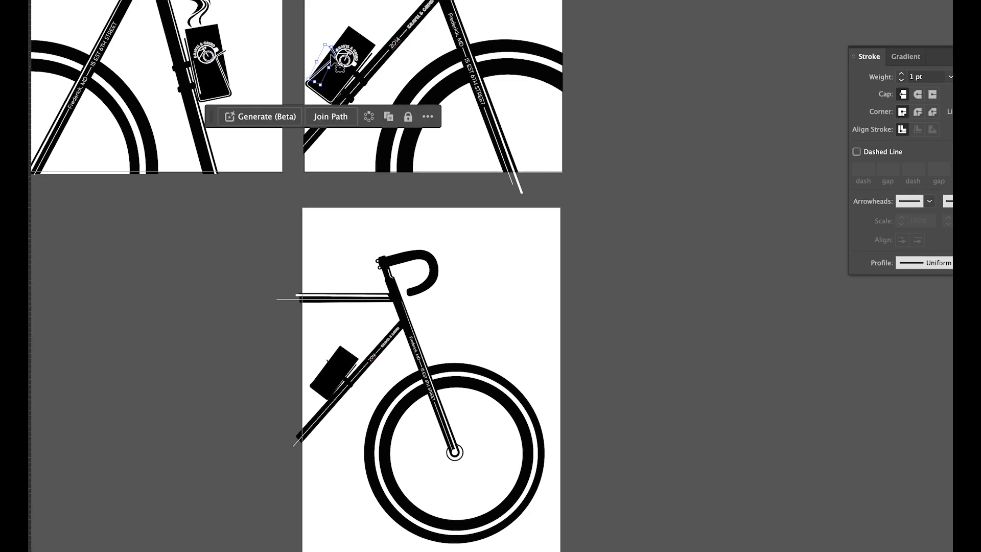
scroll(332, 56, up, 6)
click(397, 258)
shift+click(357, 220)
scroll(357, 220, down, 6)
scroll(327, 360, up, 3)
click(381, 378)
key(Delete)
key(super+v)
drag(580, 266, 518, 266)
click(477, 263)
key(super+z)
Group the pasted cup details, scale them down and place them on the third poster's down tube
key(super+g)
drag(580, 266, 511, 265)
drag(454, 284, 386, 408)
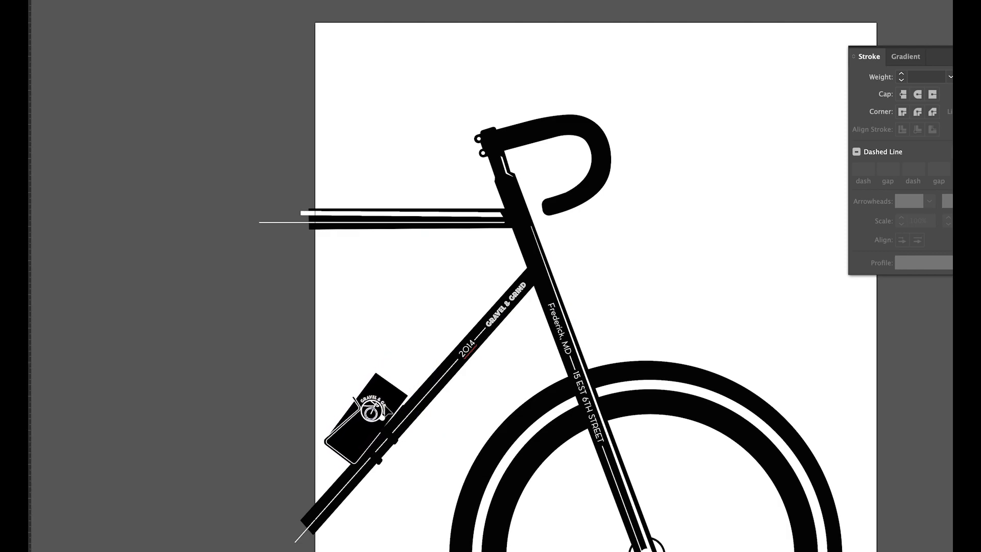
Resize and reposition the logo so it fits inside the third poster's cup
click(483, 418)
scroll(483, 418, down, 3)
scroll(451, 445, up, 4)
click(406, 373)
drag(441, 311, 455, 295)
drag(432, 331, 420, 332)
drag(445, 296, 450, 291)
drag(428, 328, 432, 323)
click(280, 301)
Place the street map screenshot over the third poster's wheel and arrange it behind the fork details and hub
scroll(281, 302, down, 5)
scroll(327, 385, down, 2)
key(Tab)
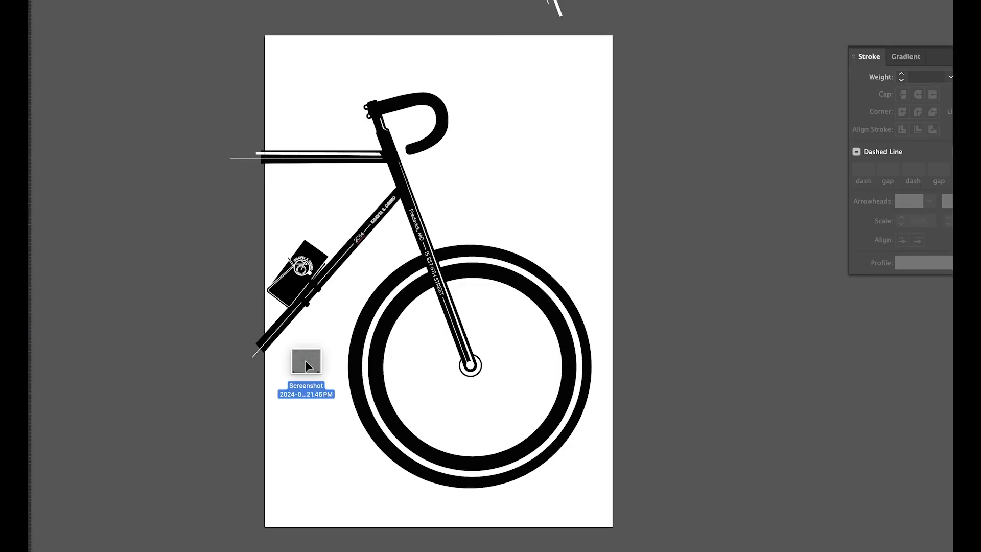
click(305, 360)
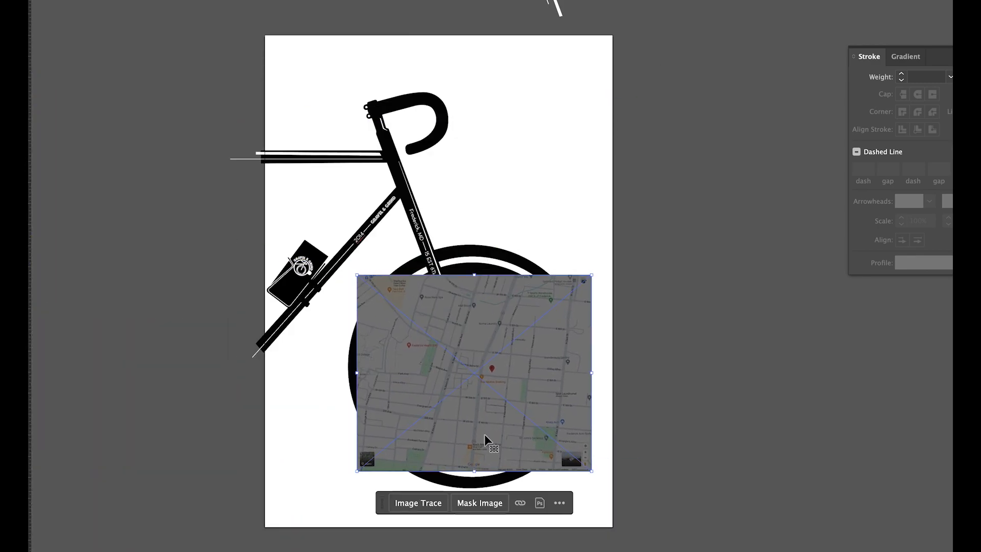
key(super+[)
key(super+[)
key(super+])
Trace the main north-south street beside the hub on the map and give the path a 4 pt black stroke
scroll(486, 440, up, 5)
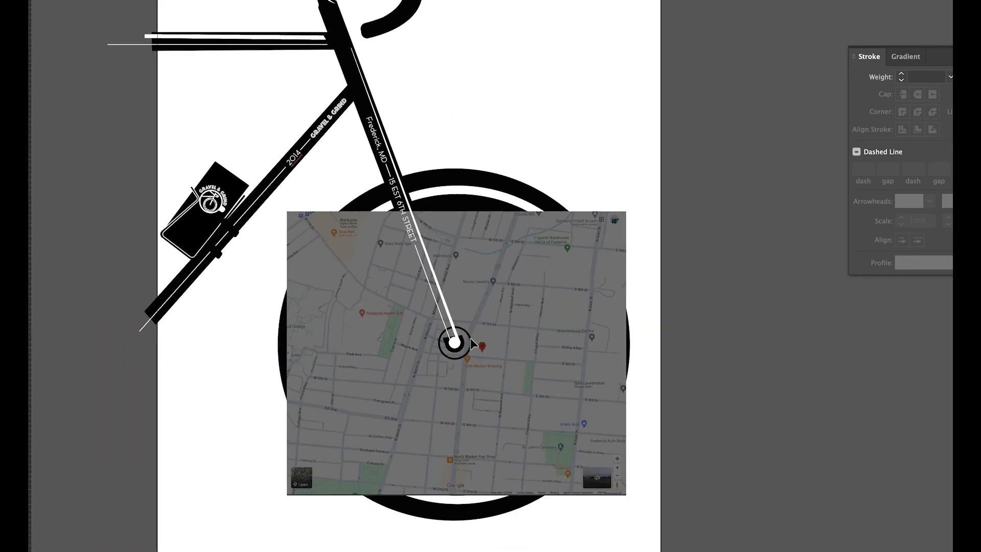
scroll(470, 339, down, 2)
scroll(838, 365, right, 1)
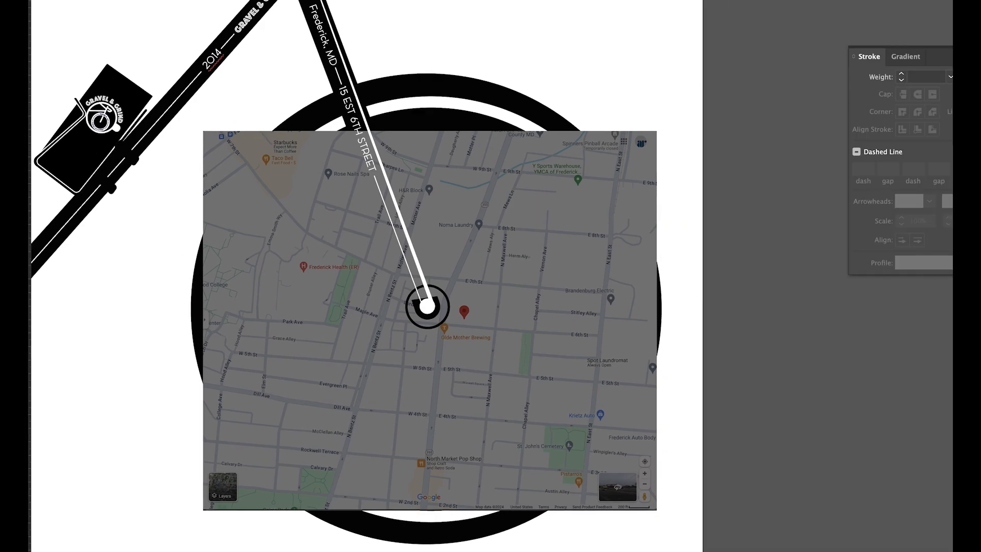
key(comma)
key(v)
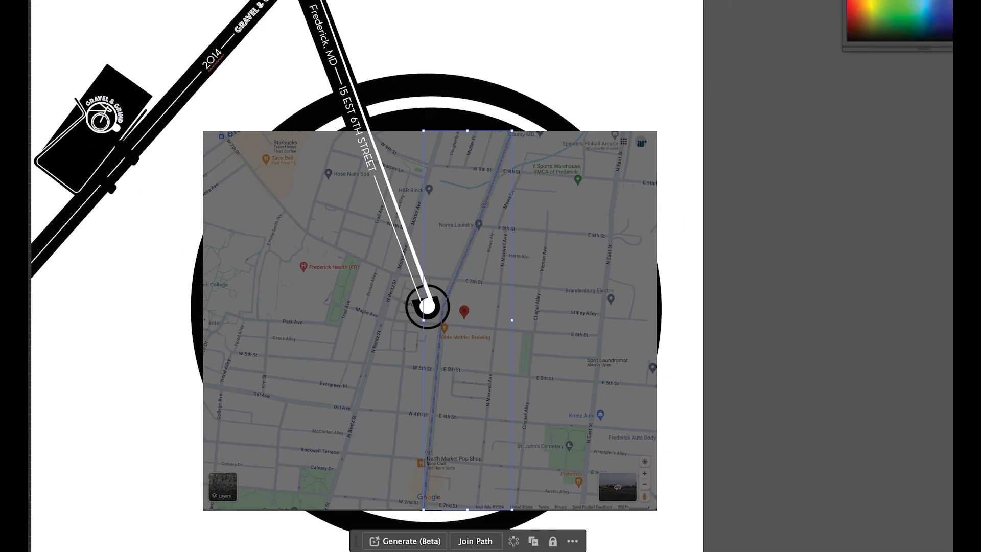
key(super+F10)
click(901, 73)
click(902, 73)
click(902, 74)
Trace the long diagonal street west of the hub and the 9th, 8th, 7th and 6th Street lines with 4 pt paths
click(328, 502)
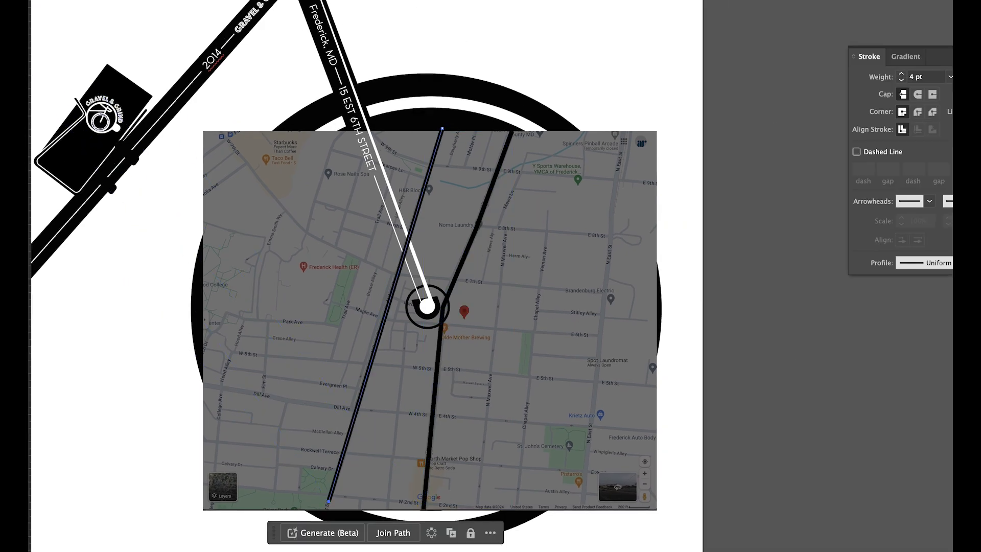
key(Escape)
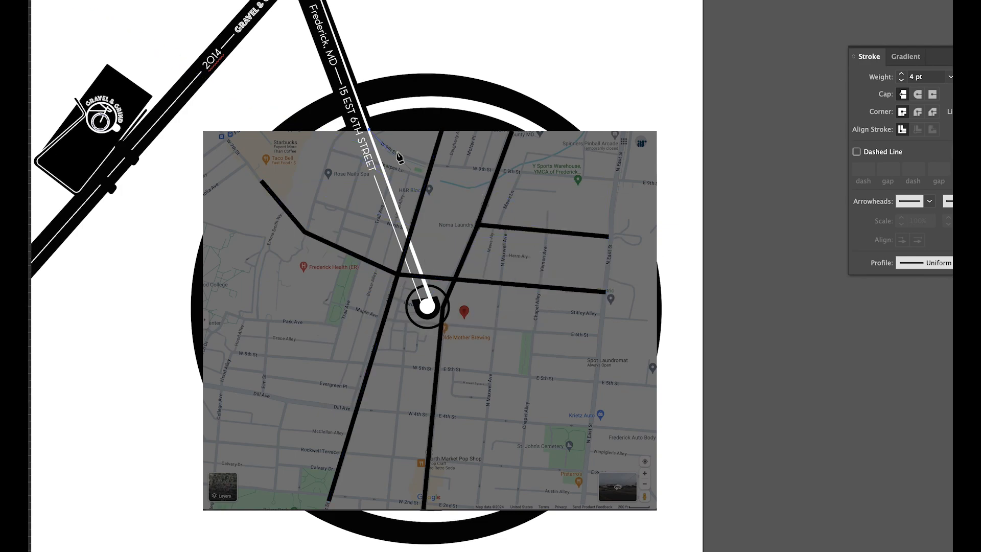
click(614, 180)
key(Escape)
click(332, 302)
click(381, 317)
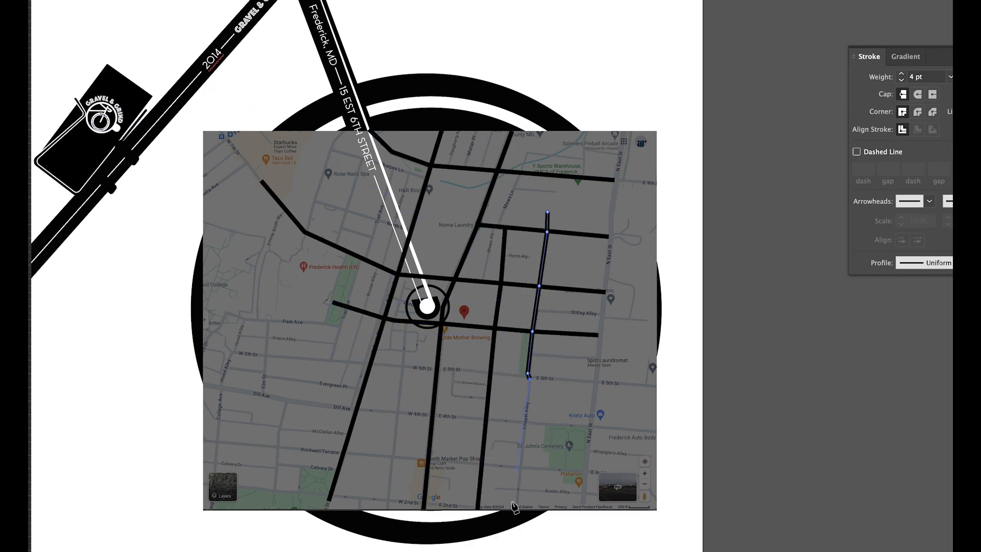
Trace the Chapel Alley line, 5th Street, 4th Street and the street running south below the hub with 4 pt paths
click(529, 378)
click(597, 382)
key(Escape)
click(406, 322)
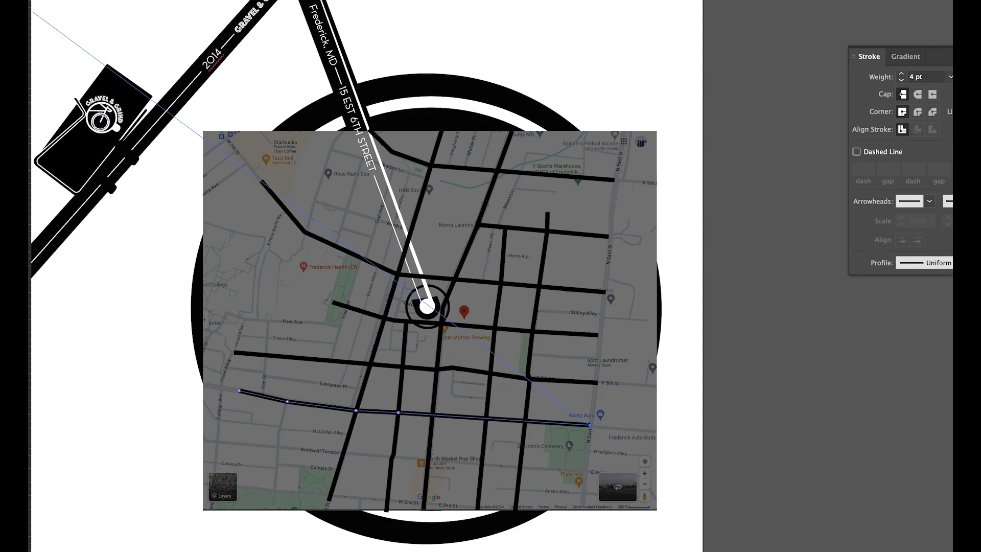
Trace the narrow alleys near 8th Street and the small loop south of 5th Street with 2 pt paths
click(519, 175)
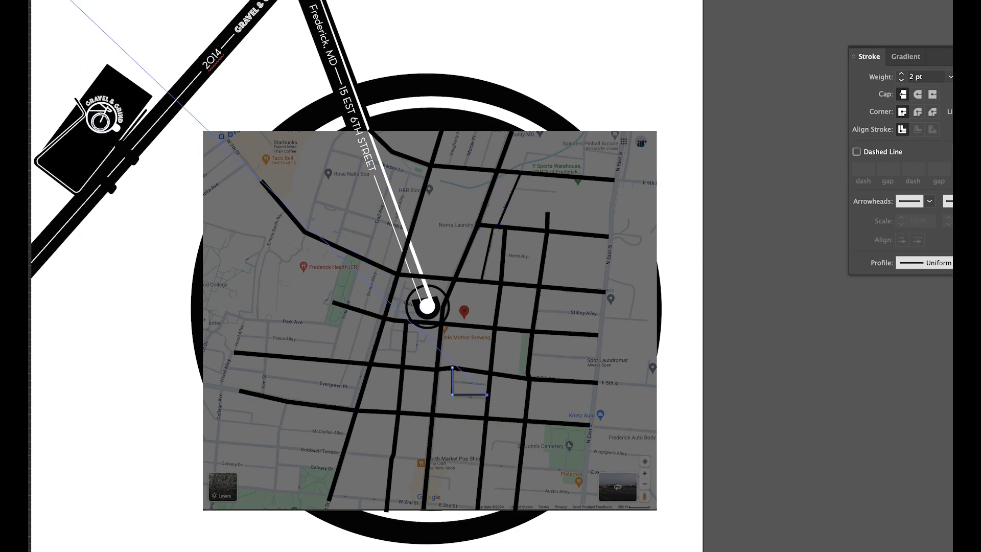
click(453, 381)
click(487, 383)
Trace the small looped block and its side lanes southwest of the hub with 2 pt paths
click(405, 283)
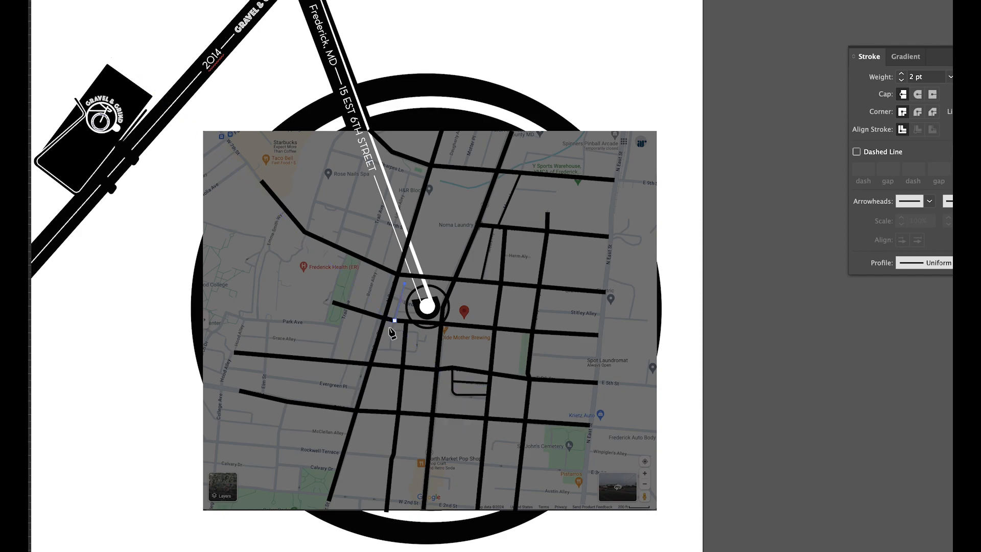
key(Escape)
scroll(386, 352, up, 4)
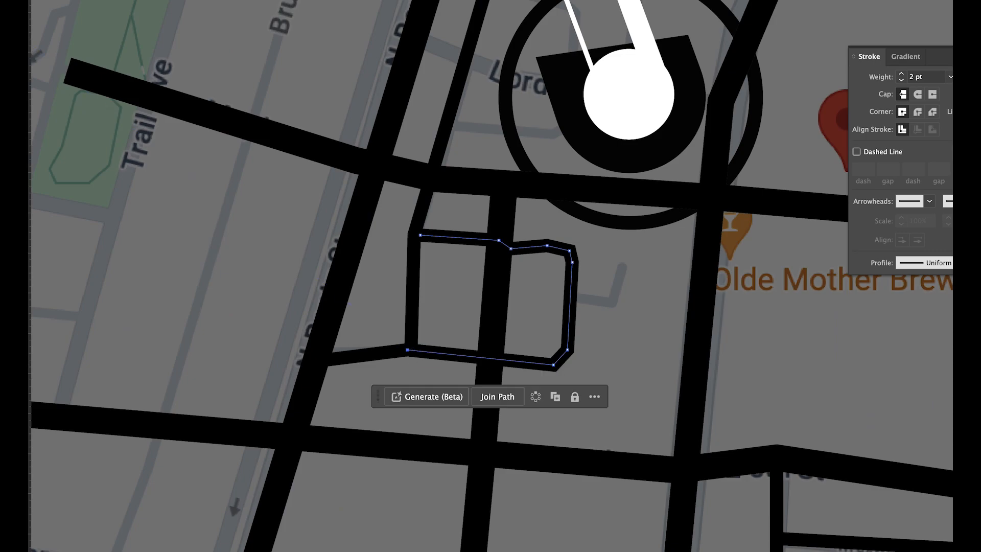
scroll(612, 301, down, 6)
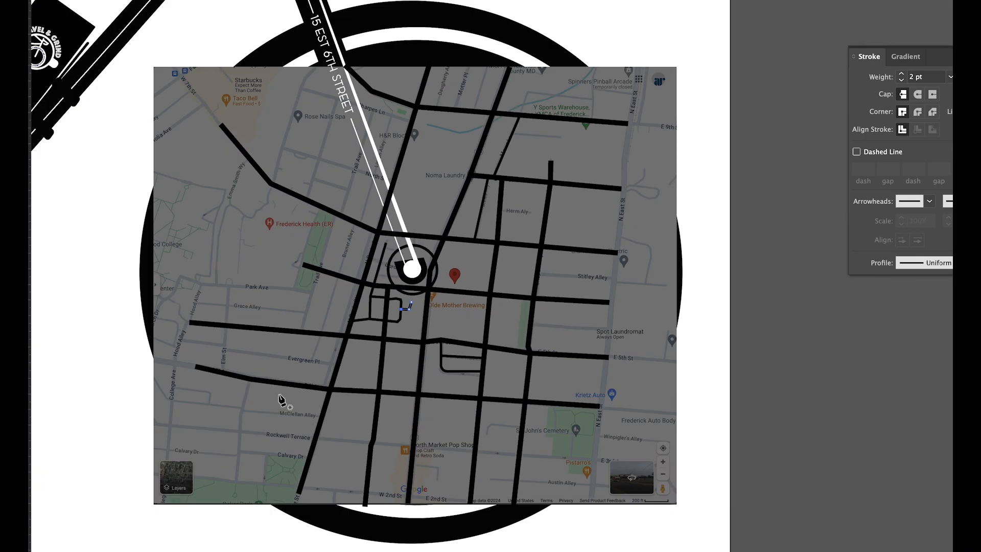
Trace the narrow alleys west of the hub, including the ones beside the park and Grace Alley, with 2 pt paths
click(353, 223)
key(v)
key(p)
click(391, 114)
click(360, 222)
key(v)
key(p)
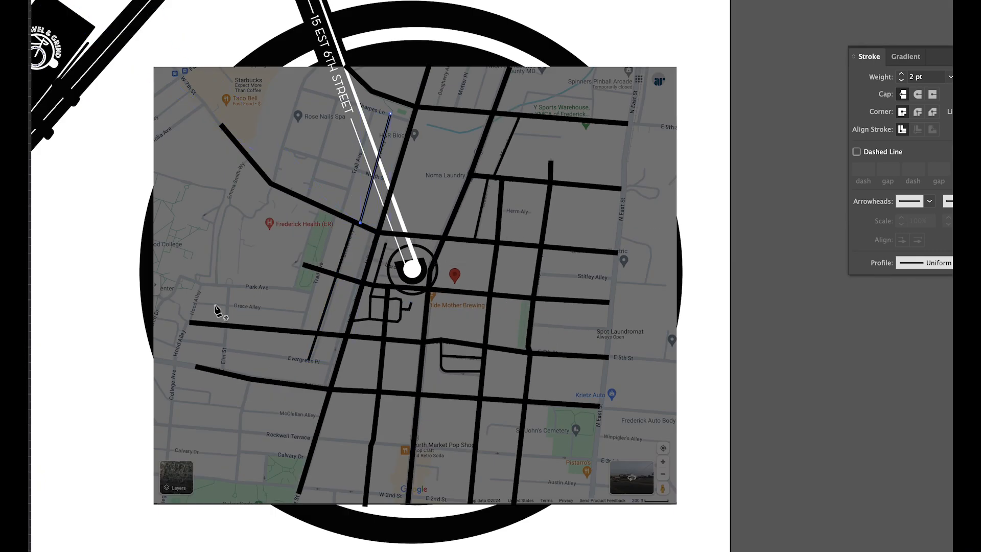
key(v)
key(p)
Set the stroke to 4 pt and trace the parallel streets and their connecting roads in the map's northwest area
click(902, 73)
click(336, 101)
key(v)
key(p)
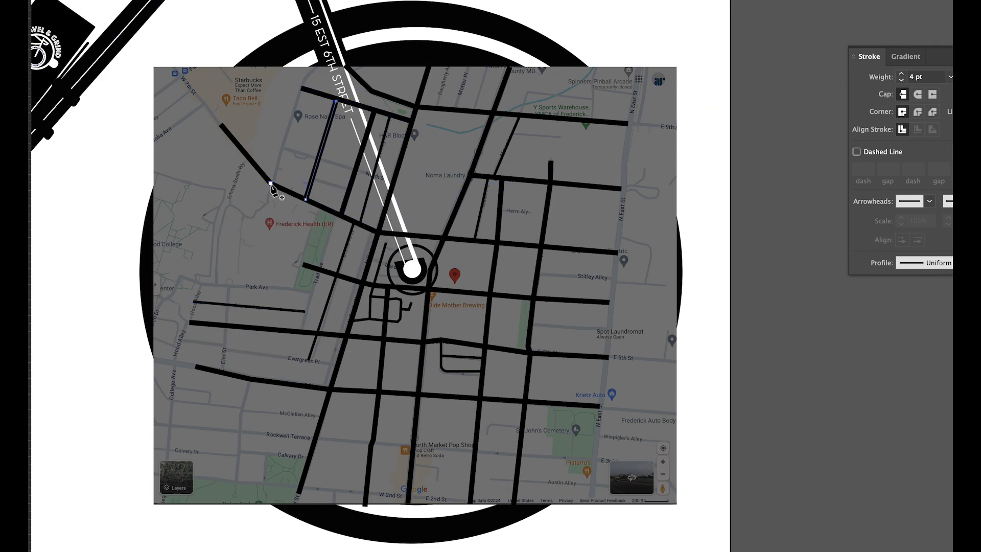
click(323, 66)
key(v)
key(p)
Trace the western streets around Park Ave, Elm St and Evergreen Pt with 4 pt paths
key(v)
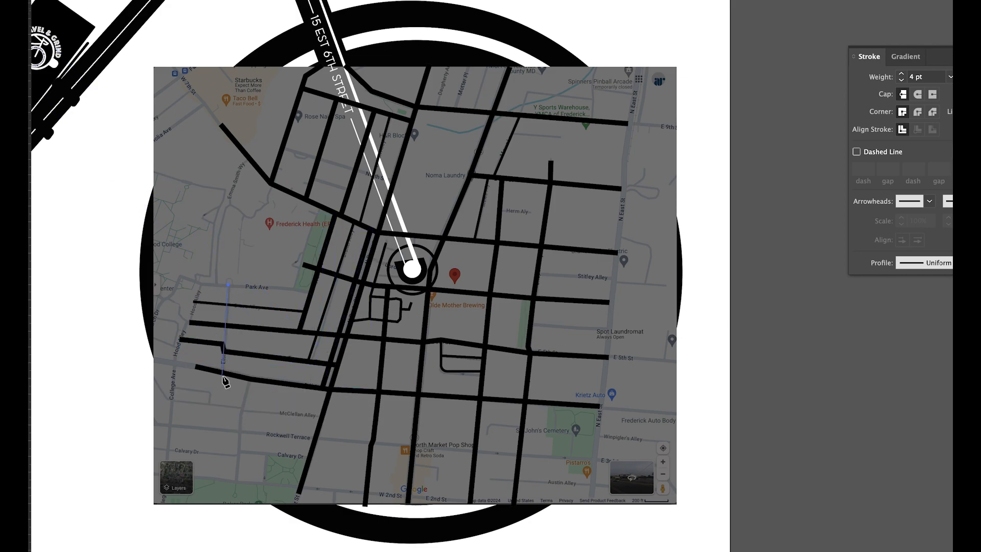
click(314, 295)
key(v)
key(p)
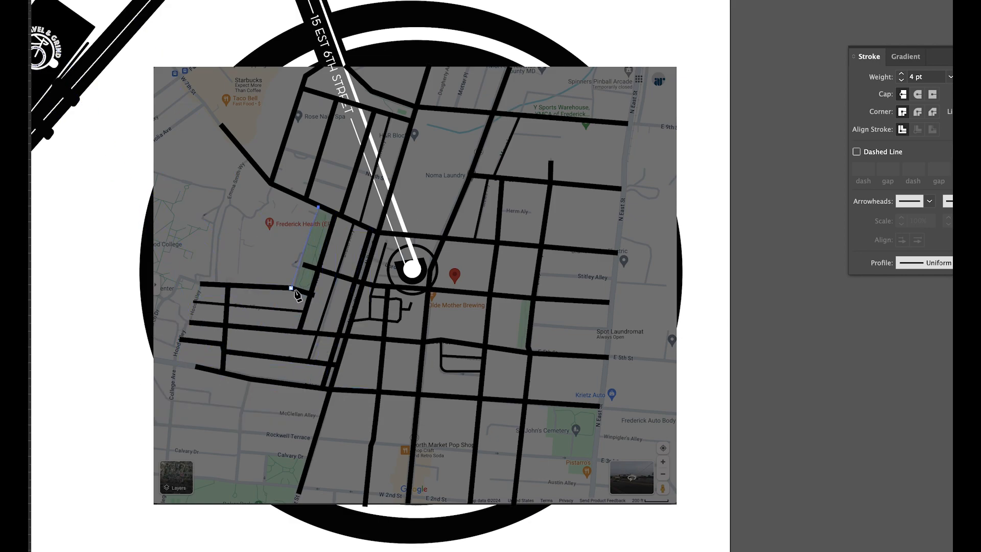
scroll(298, 295, down, 5)
click(360, 399)
key(Delete)
scroll(327, 317, left, 2)
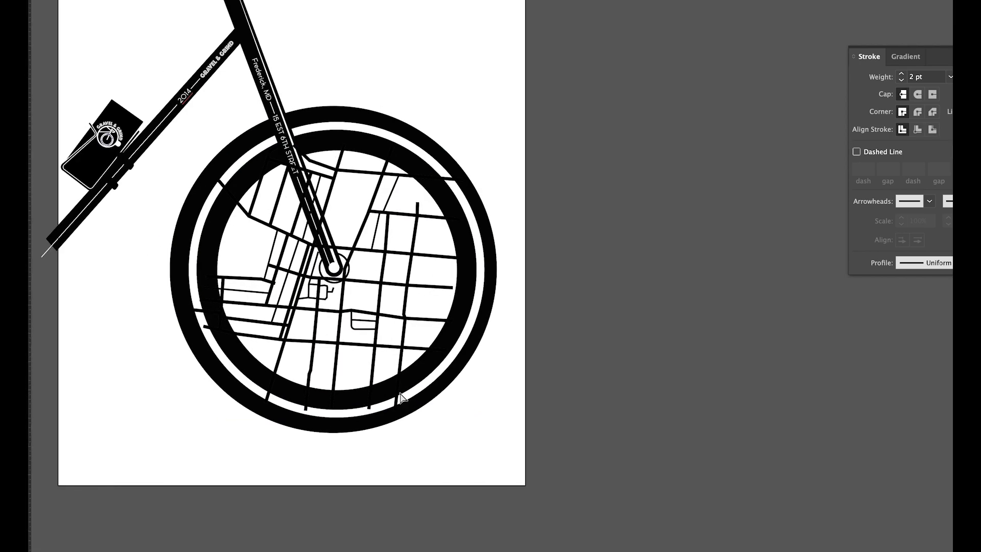
key(super+z)
Draw a small black coffee cup with a stroked handle over the map's location pin
scroll(317, 317, up, 8)
scroll(423, 250, up, 3)
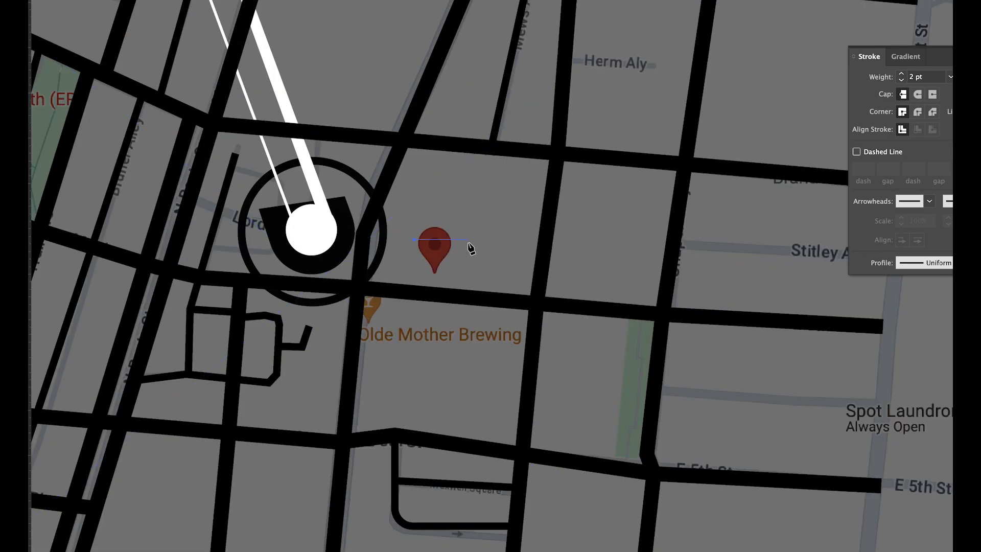
key(shift+x)
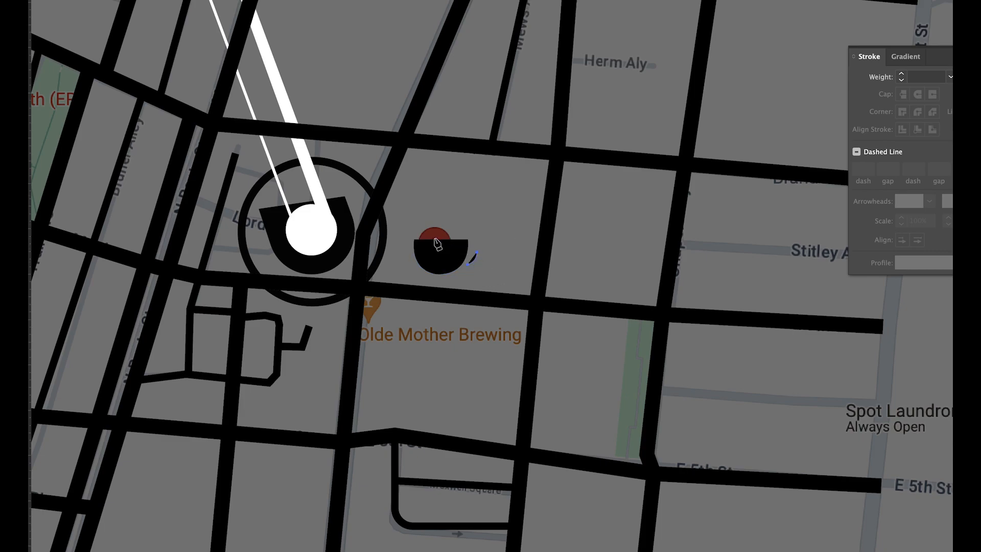
key(shift+x)
drag(466, 256, 476, 253)
key(v)
click(502, 256)
shift+click(454, 257)
Delete the map screenshot and group all the traced street paths
scroll(556, 250, down, 8)
click(541, 260)
key(Delete)
scroll(536, 257, up, 2)
drag(288, 134, 549, 352)
shift+click(395, 124)
drag(511, 282, 672, 346)
key(ctrl+z)
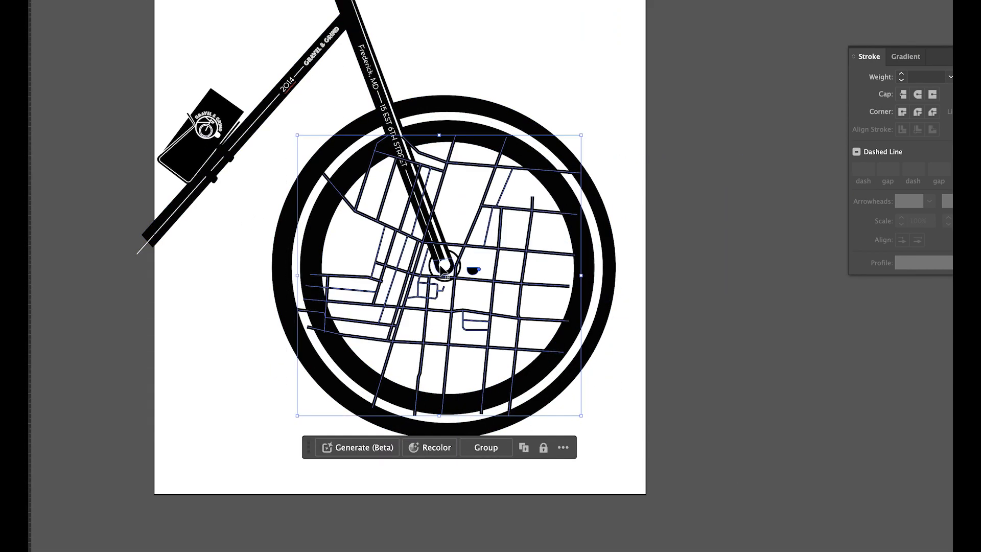
scroll(445, 266, up, 5)
scroll(435, 287, down, 4)
key(ctrl+g)
Draw a circle matching the wheel's inner rim, centre it on the wheel and use it as a clipping mask for the streets
click(436, 179)
key(l)
drag(302, 122, 633, 454)
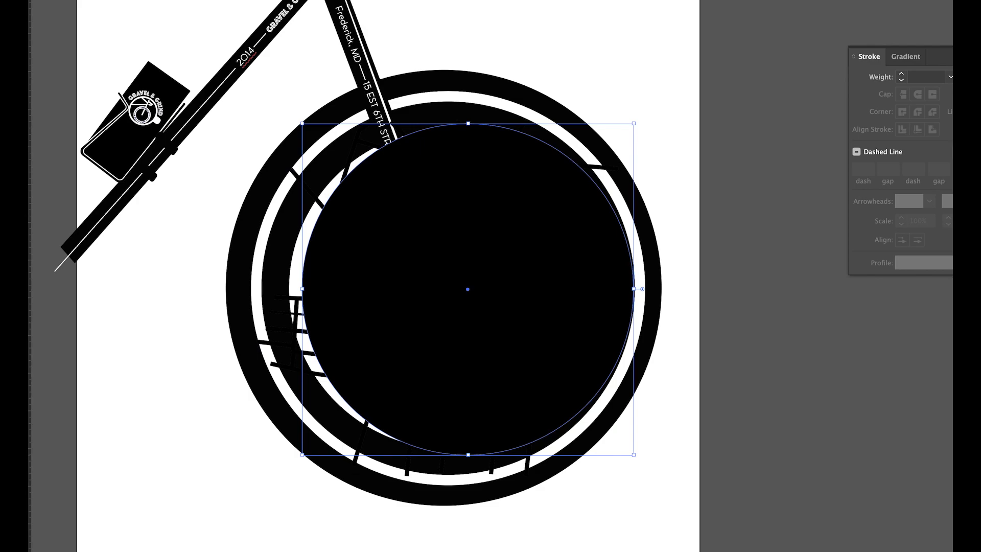
key(v)
drag(540, 429, 516, 429)
shift+click(527, 461)
click(31, 1)
mouse_move(33, 271)
click(118, 271)
click(506, 330)
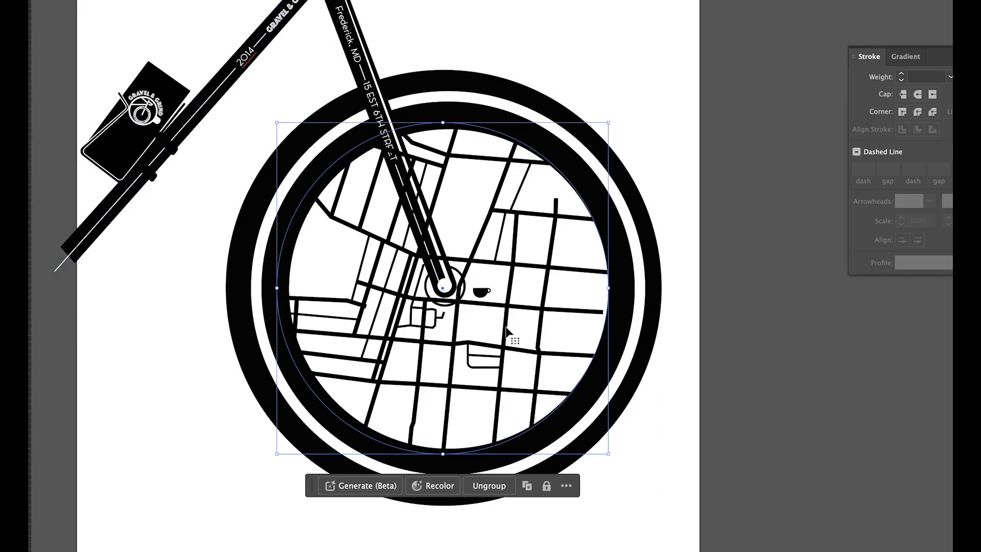
Give the traced streets inside the clip group round caps and joins, tidy their loose ends and exit isolation mode
double_click(458, 326)
scroll(455, 311, up, 4)
drag(372, 178, 376, 170)
click(392, 366)
double_click(424, 243)
double_click(503, 166)
click(917, 95)
key(ctrl+shift+a)
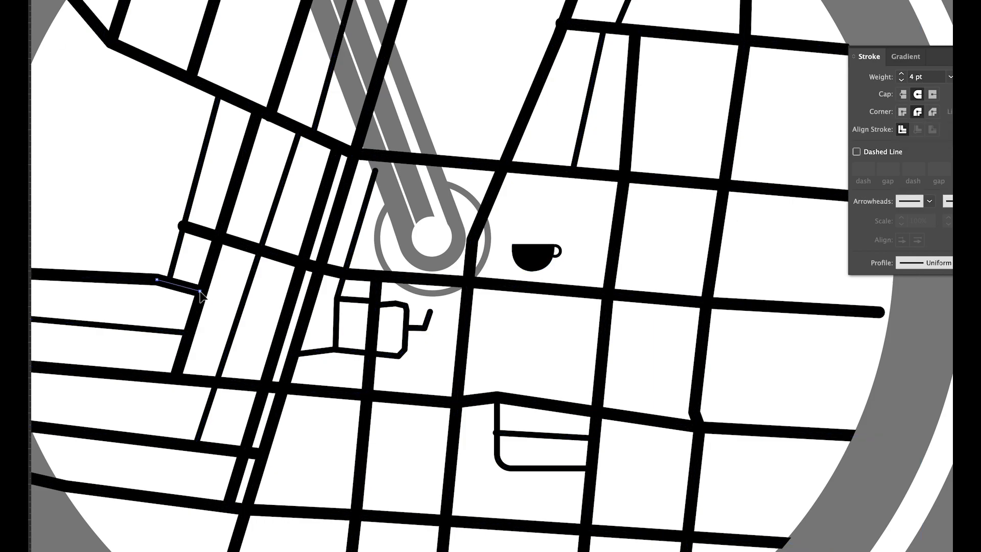
scroll(454, 440, down, 3)
click(454, 440)
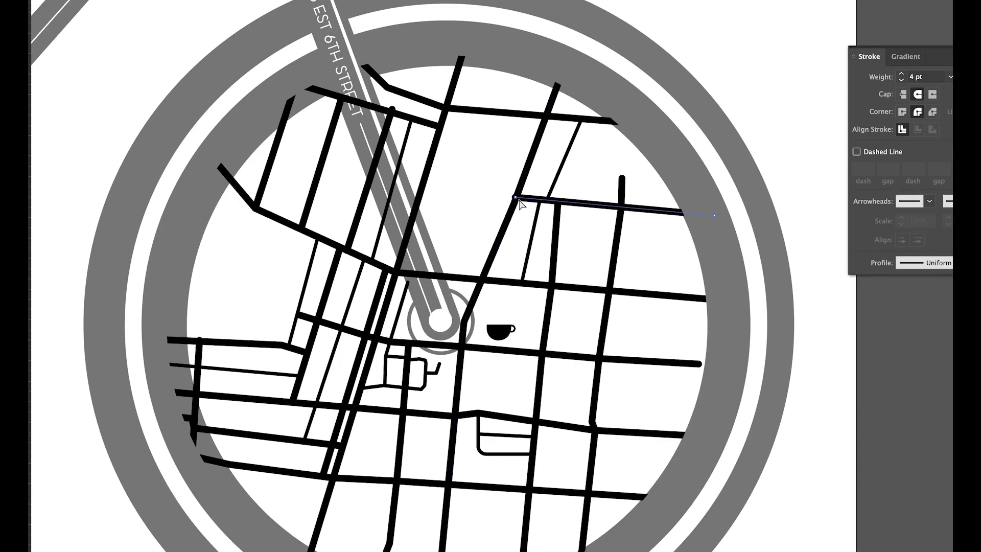
scroll(240, 335, down, 2)
double_click(707, 387)
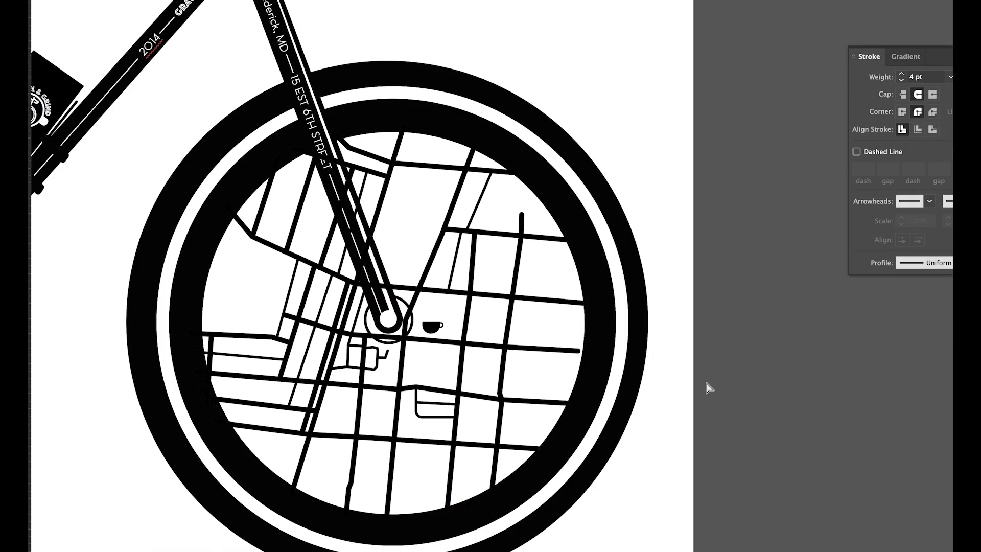
Copy the steam from the first poster's cup and place a scaled-down copy above the small cup on the wheel map
scroll(707, 387, down, 4)
scroll(496, 364, up, 3)
scroll(142, 83, up, 5)
drag(140, 80, 240, 181)
key(ctrl+c)
scroll(240, 181, down, 5)
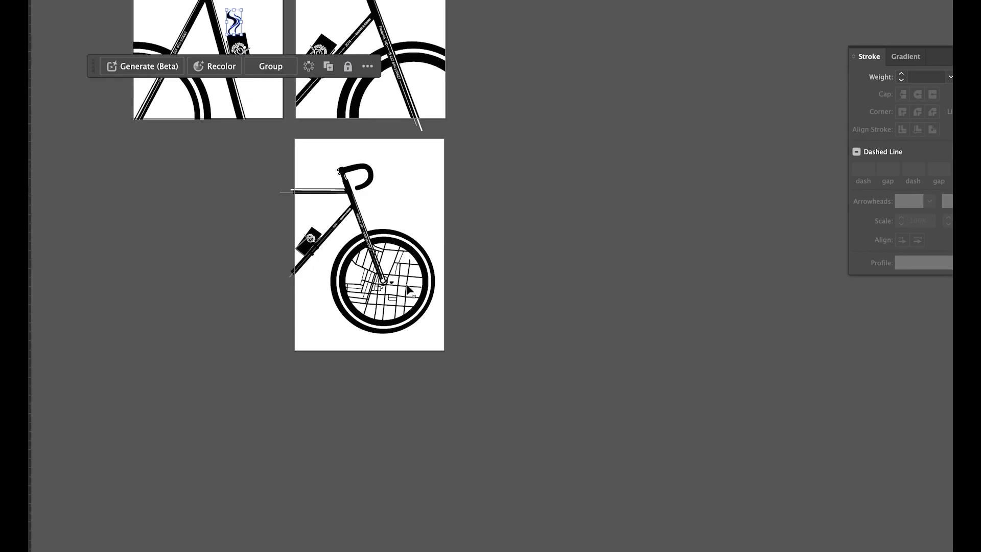
scroll(409, 290, up, 8)
key(ctrl+v)
drag(596, 265, 434, 266)
drag(412, 265, 507, 208)
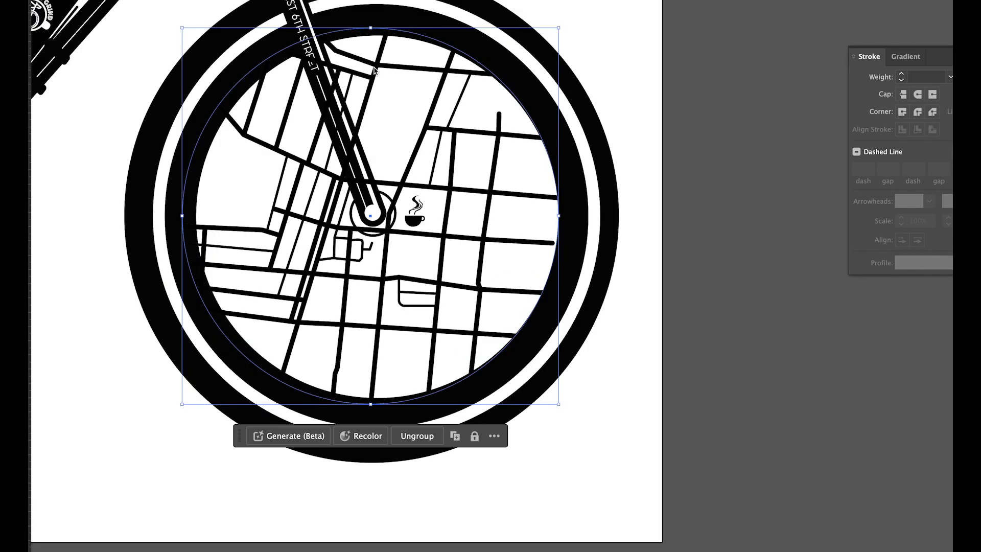
Paste the colour logo and apply its teal to the small map cup and its navy to the steam
key(ctrl+v)
double_click(414, 218)
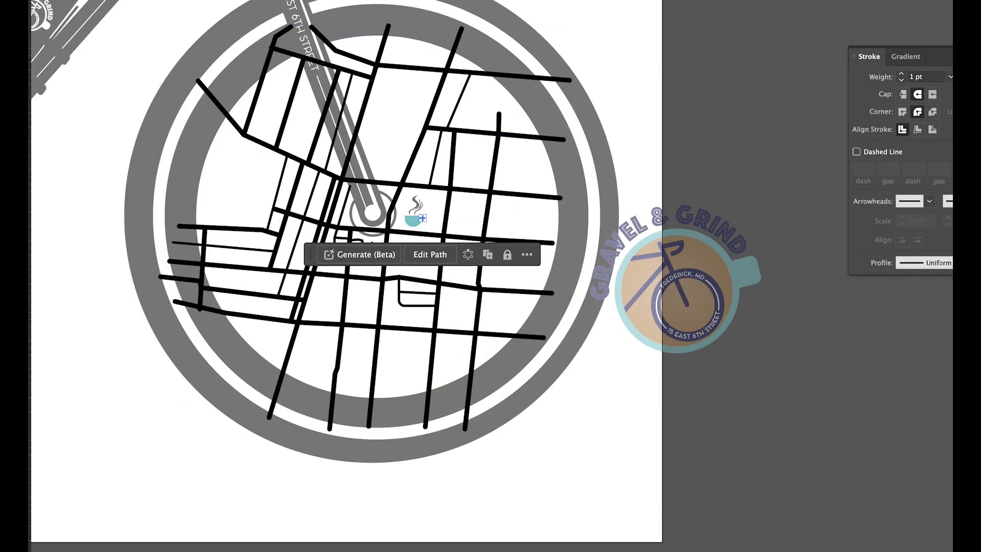
click(416, 204)
scroll(418, 205, up, 4)
scroll(418, 204, down, 5)
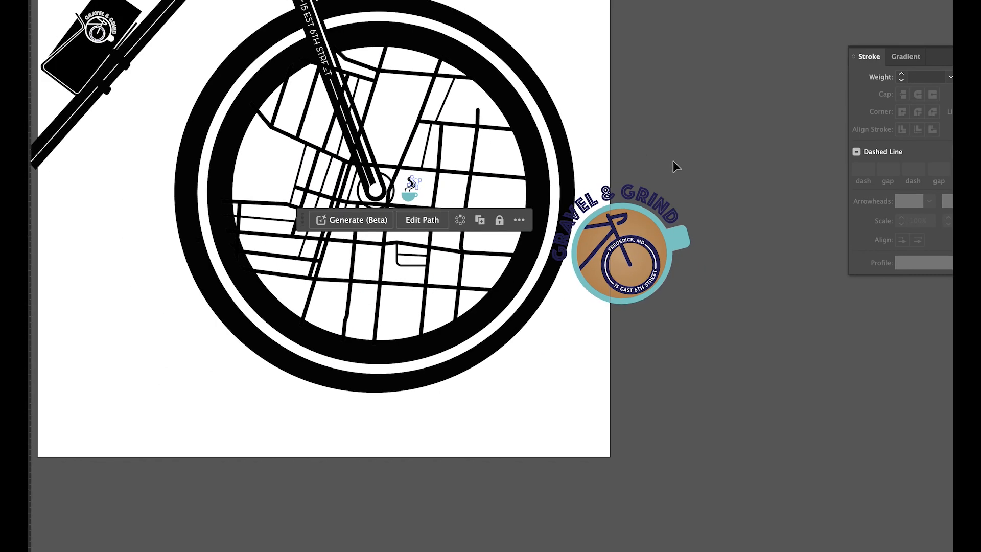
Move the pasted colour logo off the third poster and delete it
drag(624, 249, 711, 273)
scroll(641, 110, down, 2)
scroll(642, 110, up, 5)
key(Delete)
scroll(642, 228, down, 2)
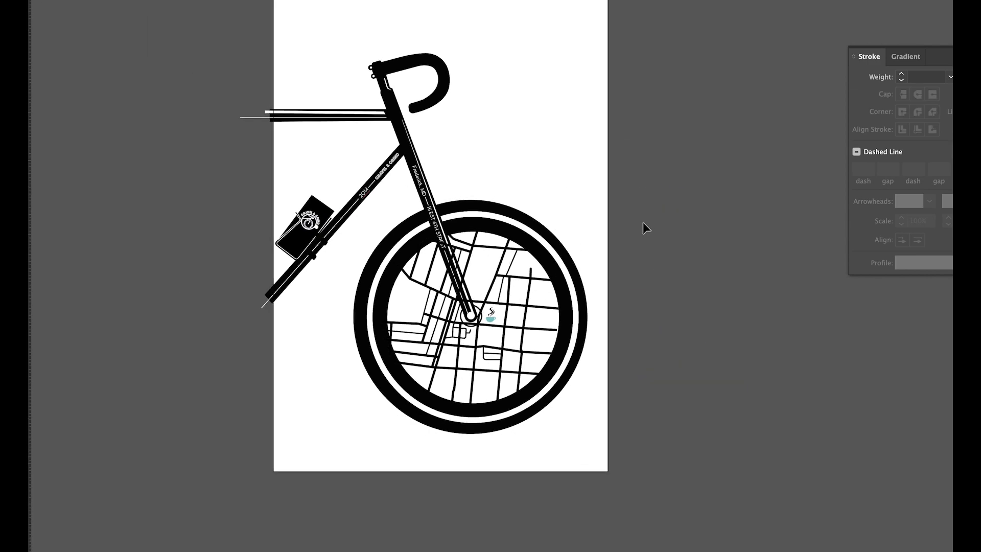
Add the headline "Alexa, show me where to bike" at the third poster's upper right and set it in Cocomat
scroll(501, 72, up, 1)
key(t)
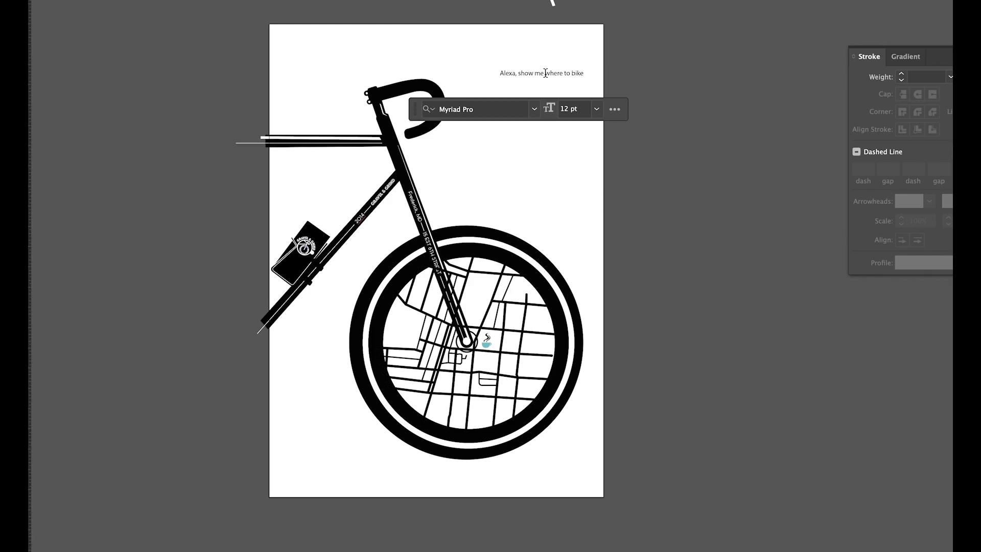
key(super+a)
click(460, 116)
text(coco)
click(451, 138)
key(Escape)
Enlarge the headline in a bold weight, break it before "where" and position it above the handlebar's right side
drag(499, 86, 458, 99)
drag(537, 89, 566, 72)
mouse_move(486, 85)
mouse_down()
mouse_move(456, 95)
mouse_move(503, 80)
mouse_up()
drag(455, 90, 511, 77)
click(635, 84)
click(670, 67)
click(977, 48)
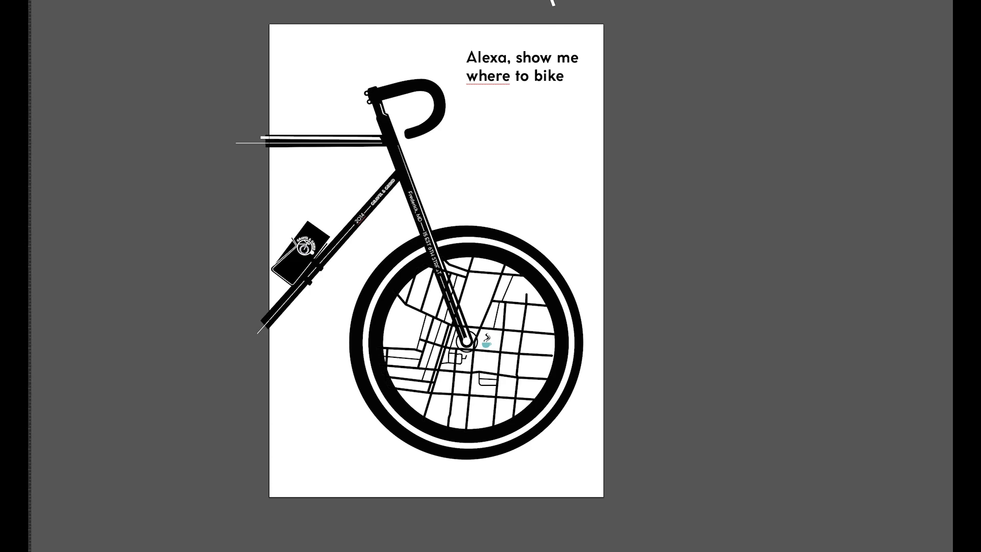
Add 12 pt Cocomat text below the headline reading "Ok, showing you where to bike." followed by the shop's address
click(519, 8)
key(t)
click(494, 125)
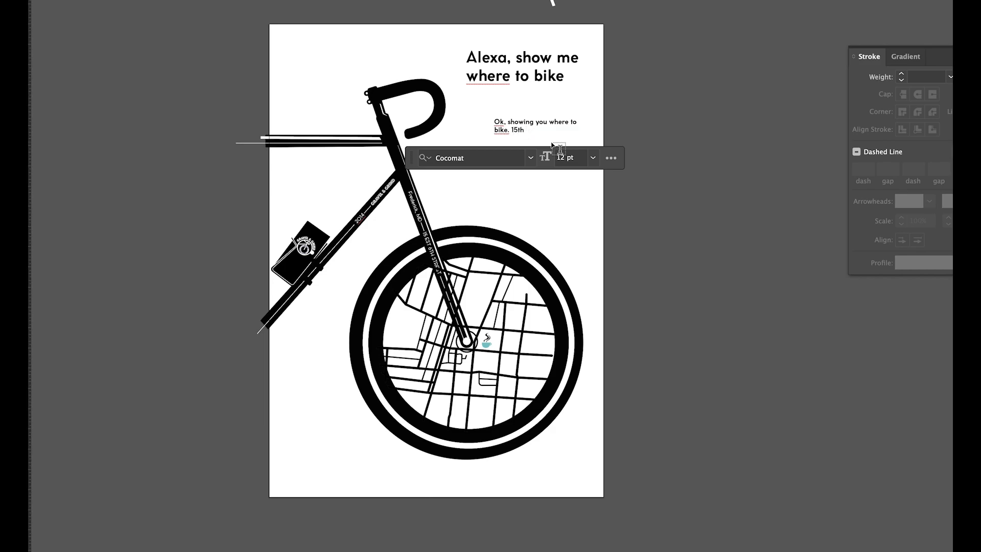
key(super+Tab)
key(super+Tab)
text(EST)
key(super+Tab)
key(super+Tab)
text(, R)
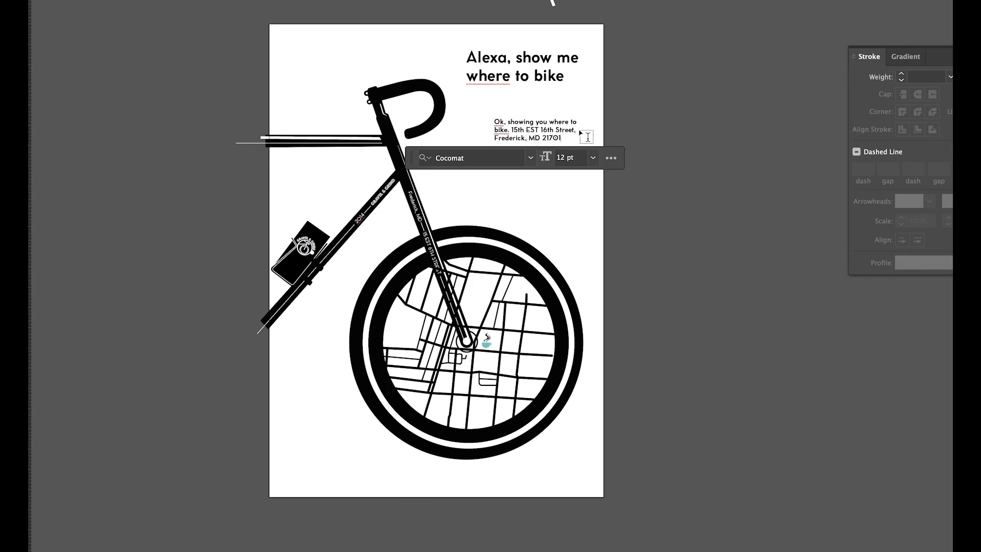
Align the response text under the headline in a lighter weight and insert "Now in route to" before the address
key(Escape)
click(541, 20)
drag(576, 138, 549, 111)
double_click(467, 103)
key(BackSpace)
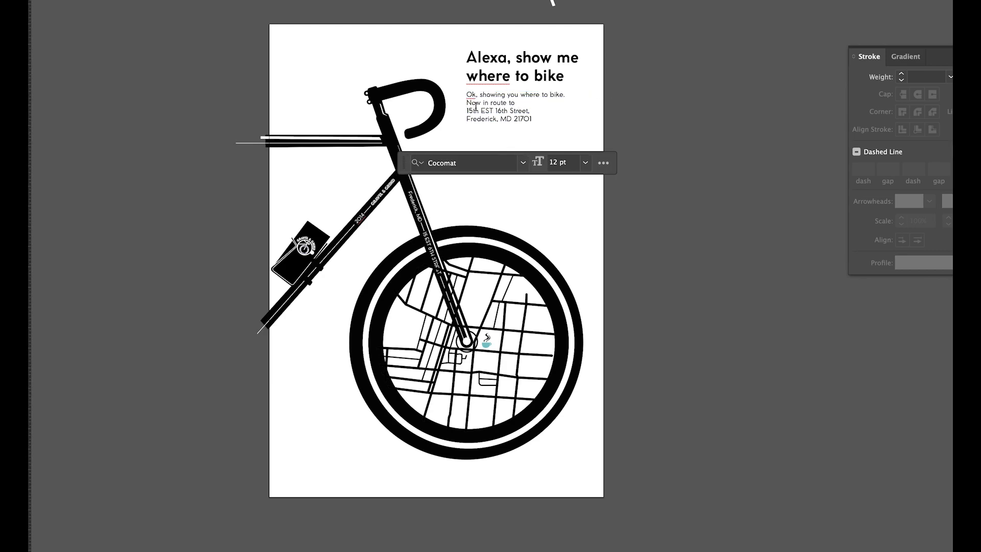
Set both "th" ordinals in the address as superscript and reposition the text block beneath the headline
key(super+t)
click(304, 47)
drag(523, 103, 529, 103)
key(super+t)
click(304, 46)
click(526, 102)
key(Escape)
click(696, 124)
drag(512, 105, 512, 107)
click(656, 123)
Add three blank artboards beside the third poster and rearrange all artboards into 3 columns with 20 pt spacing
click(109, 0)
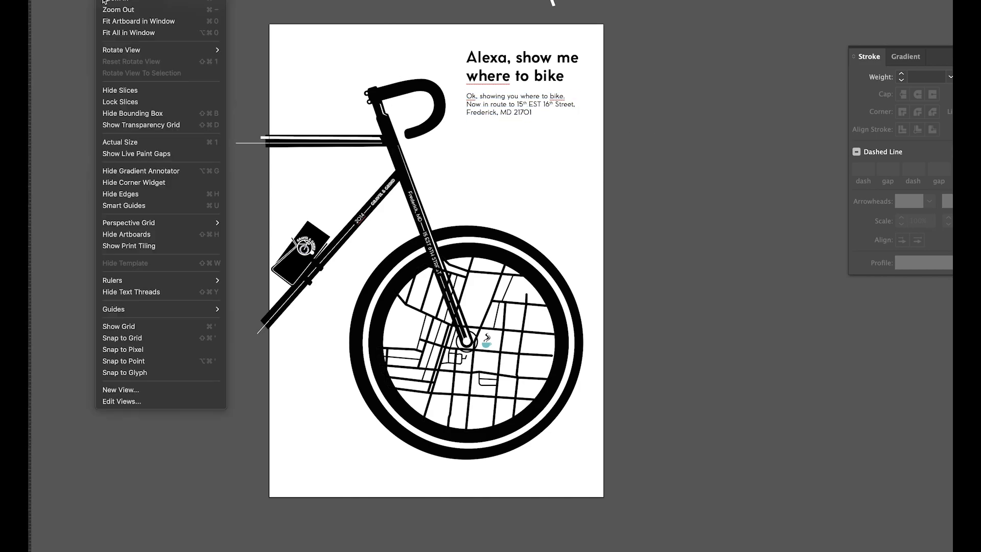
click(122, 113)
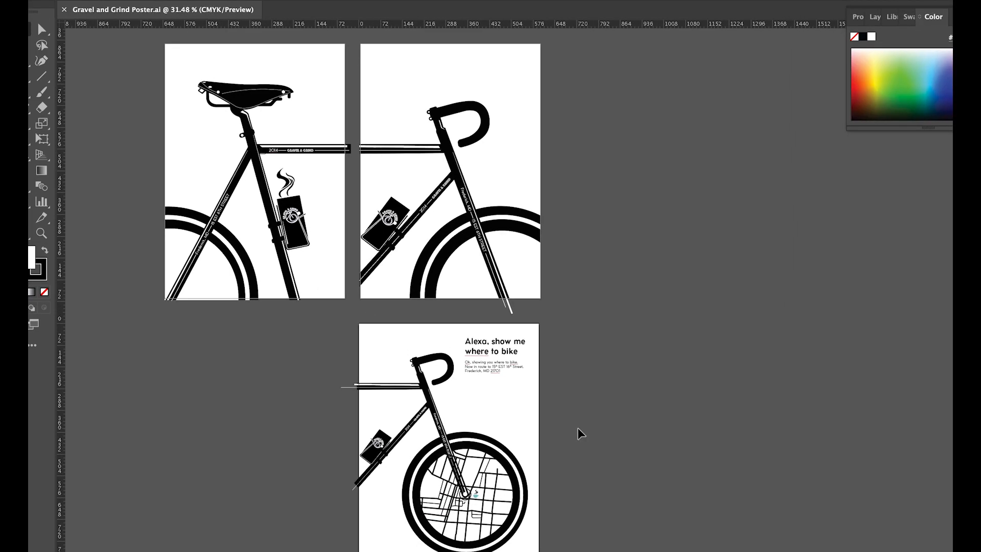
key(ctrl+alt+p)
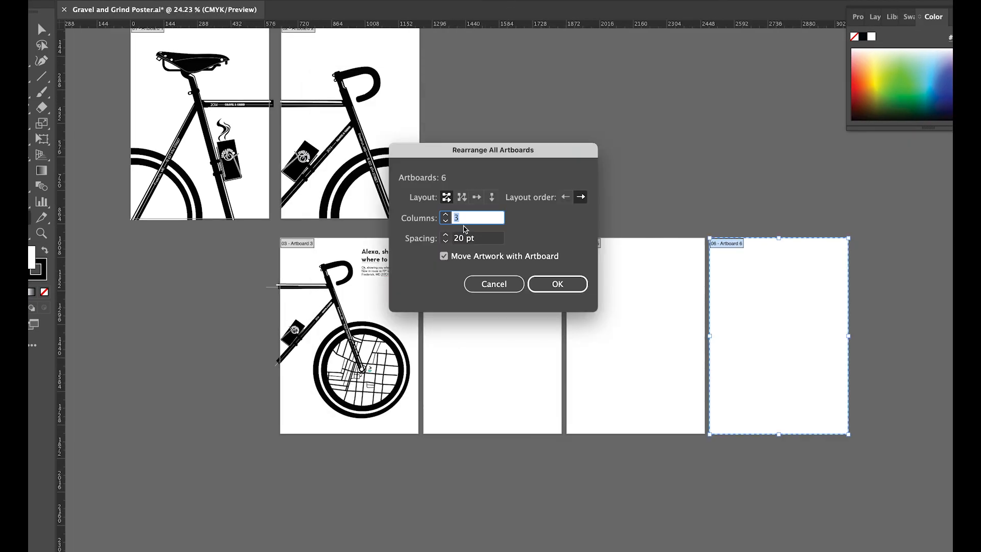
click(558, 284)
Copy the artwork of all three posters and place the duplicates on the second row of artboards
key(v)
drag(134, 112, 684, 296)
key(ctrl+c)
scroll(618, 346, down, 4)
key(ctrl+v)
drag(493, 327, 356, 358)
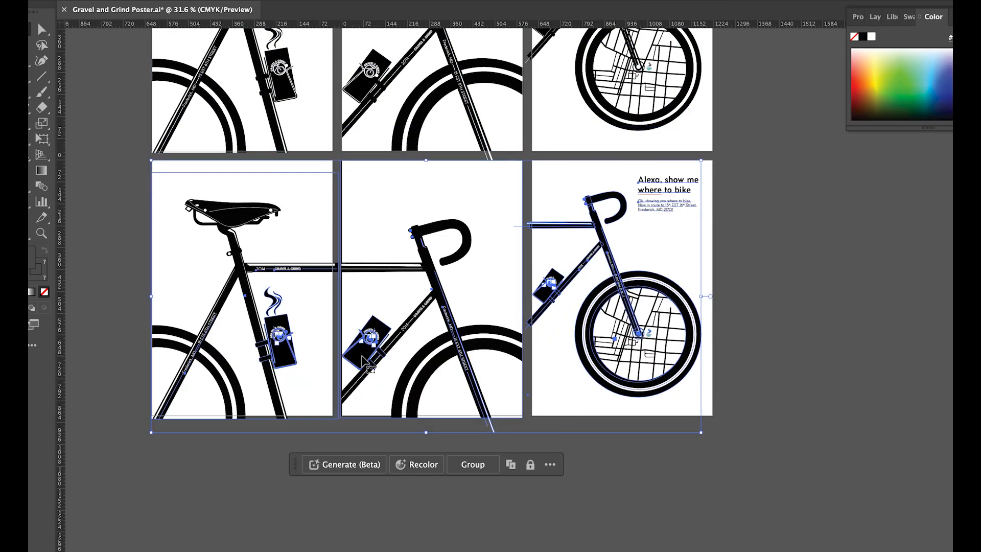
Recolour the bike frame on the first second-row poster with the teal sampled from the logo cup
click(746, 406)
scroll(744, 405, down, 5)
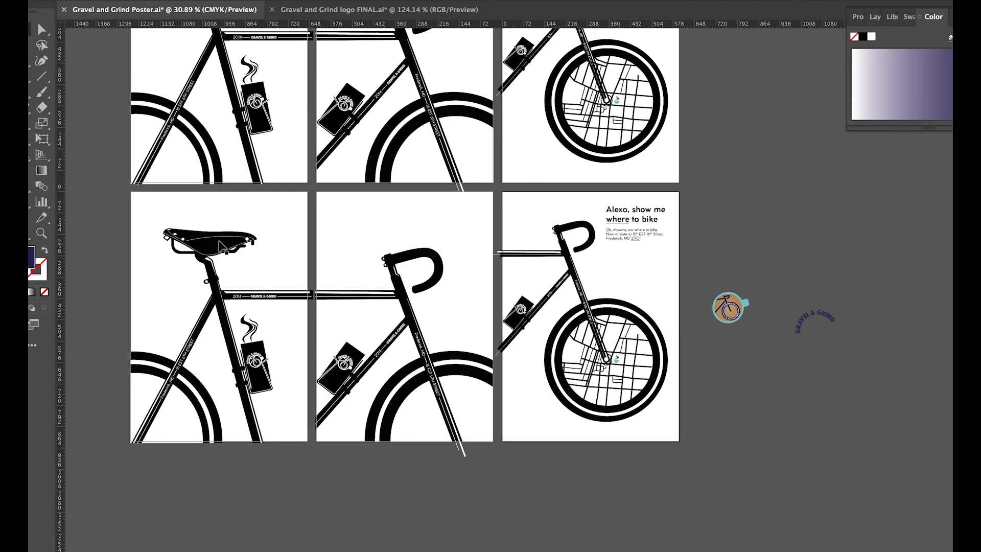
double_click(207, 319)
shift+click(206, 316)
shift+click(270, 296)
key(i)
click(745, 303)
key(v)
click(186, 308)
scroll(178, 344, up, 5)
click(192, 352)
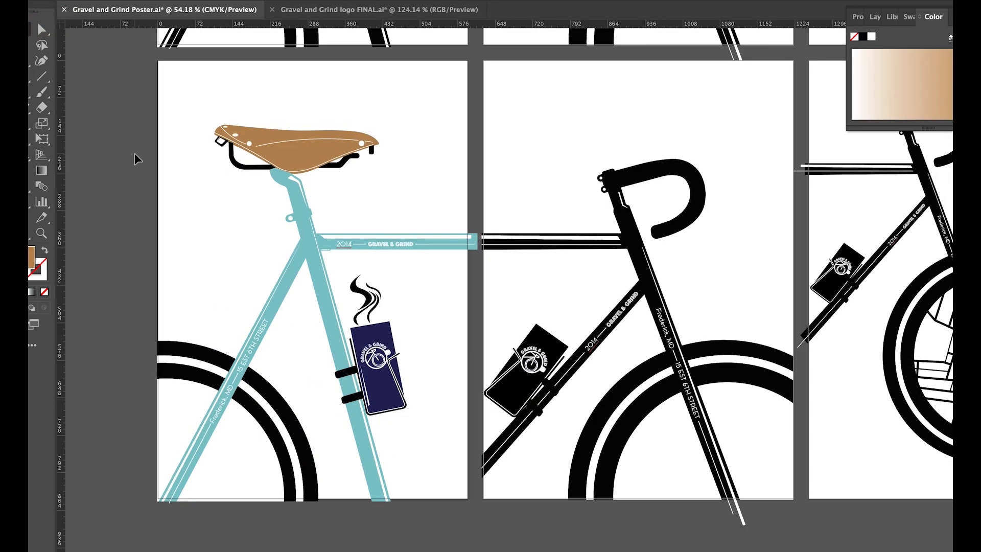
Recolour the second poster's handlebar stem in teal and nudge the white ring of the first poster's rear wheel slightly upward
scroll(137, 159, right, 10)
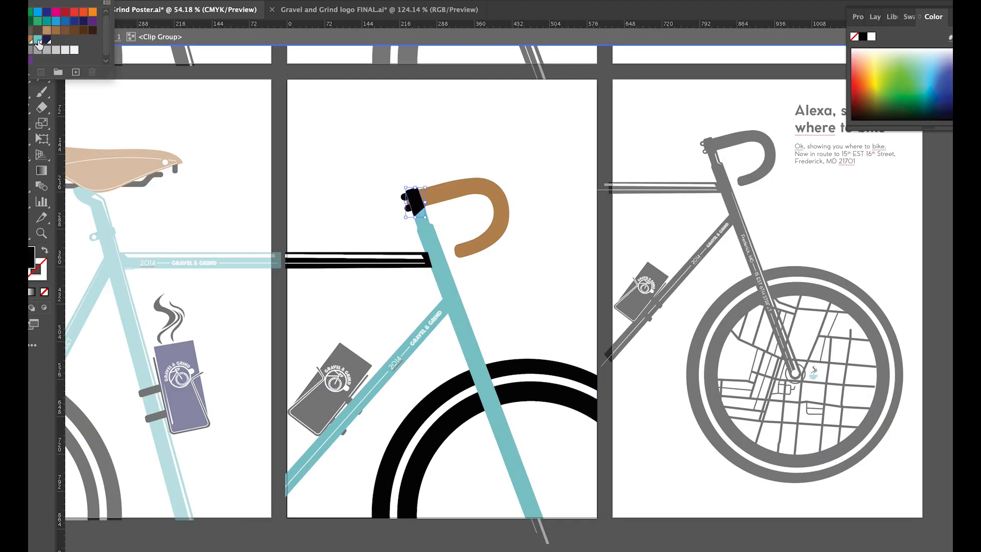
click(405, 204)
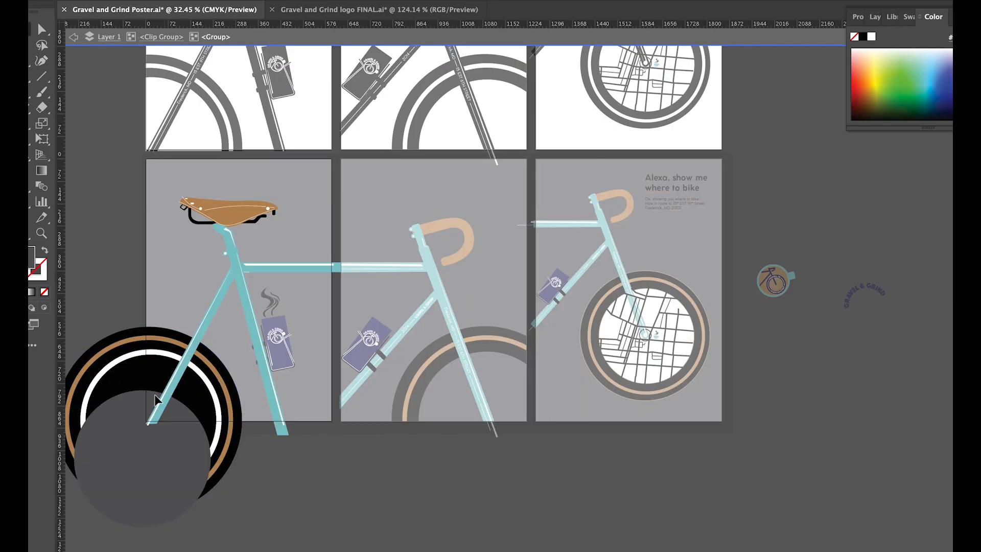
drag(152, 358, 152, 352)
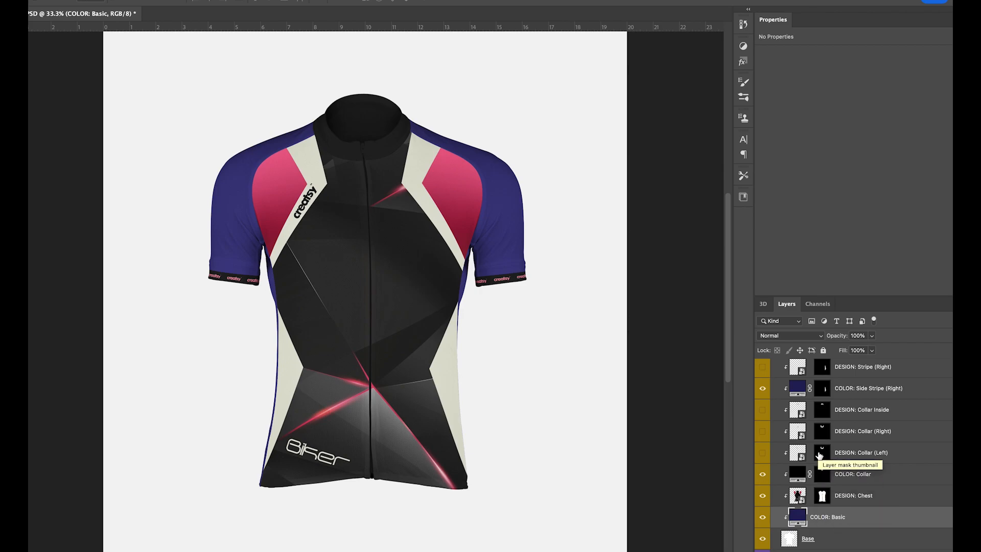
In the Photoshop jersey mockup, hide the DESIGN: Chest layer and draw a vertical gradient up the body with its upper stop in logo teal
click(763, 495)
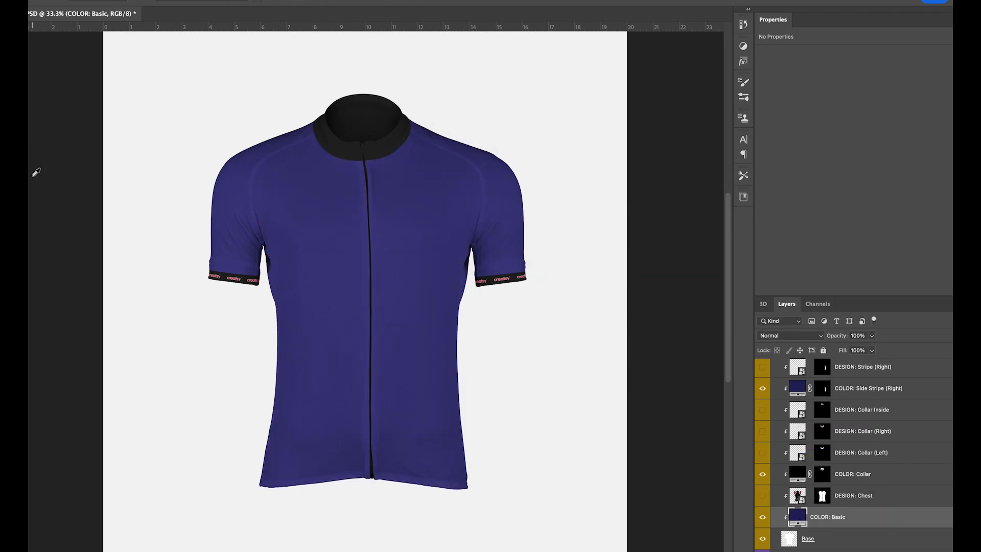
click(18, 315)
click(65, 493)
drag(348, 469, 351, 179)
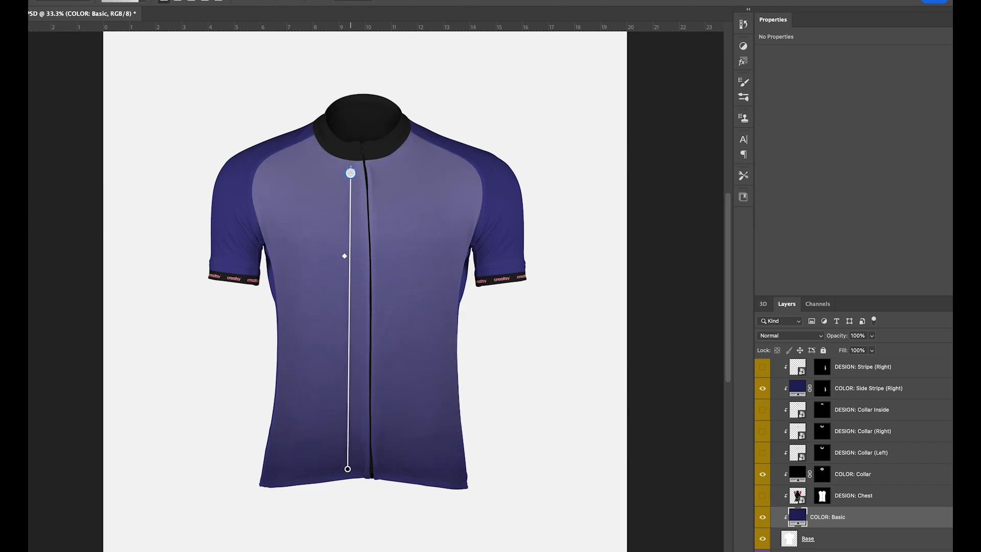
double_click(352, 163)
key(super+v)
key(Return)
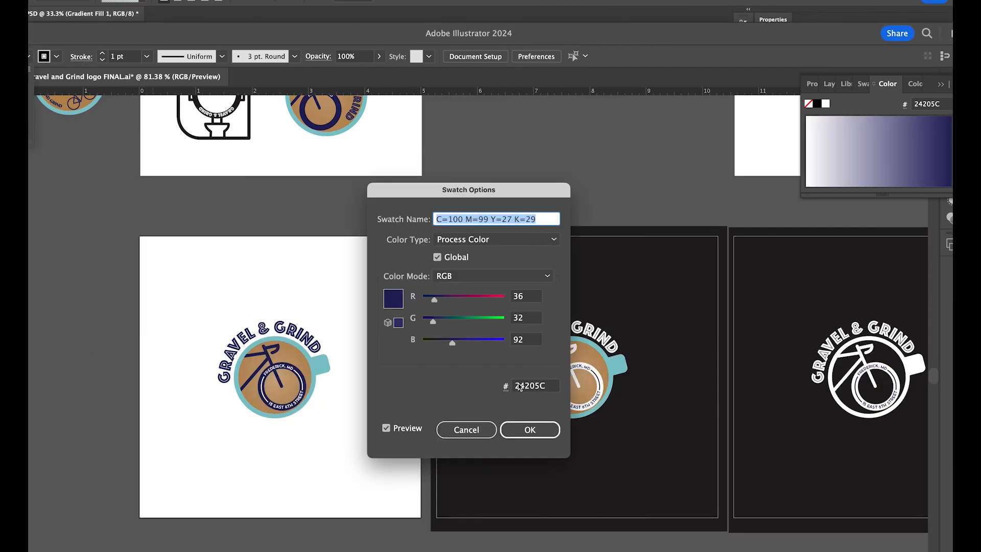
Copy the navy swatch's hex code 24205C from the Illustrator logo file and apply it to the gradient's lower stop in Photoshop
double_click(519, 387)
key(super+c)
click(528, 429)
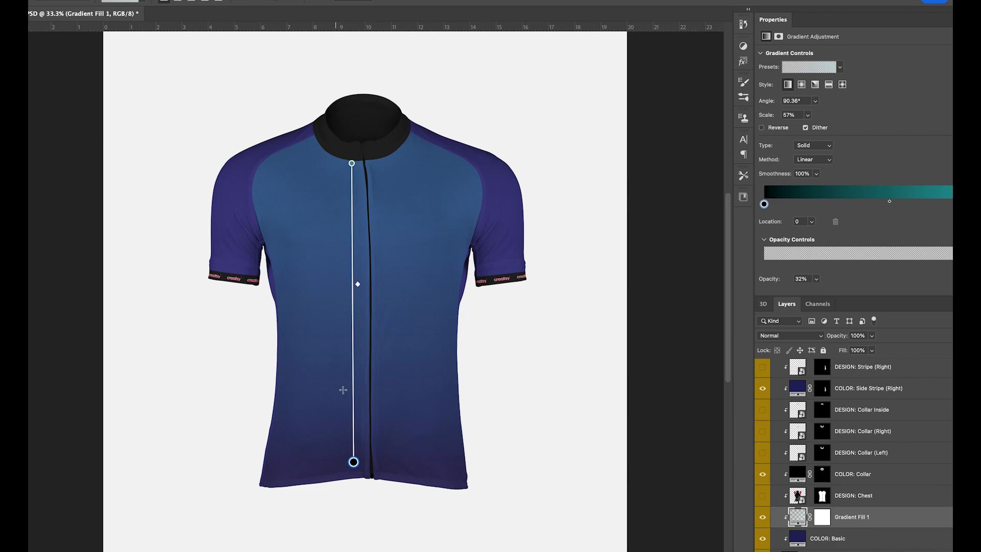
double_click(353, 462)
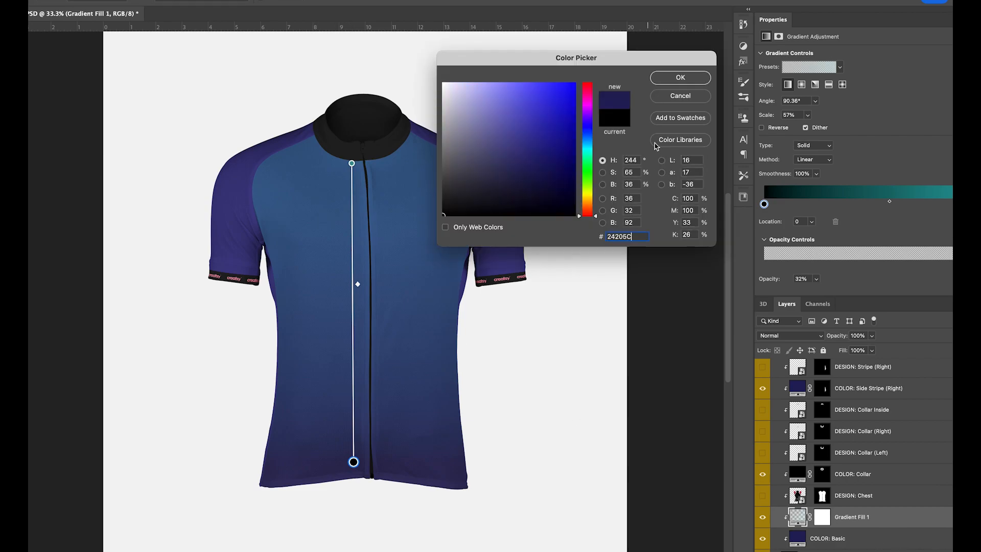
key(super+v)
key(Return)
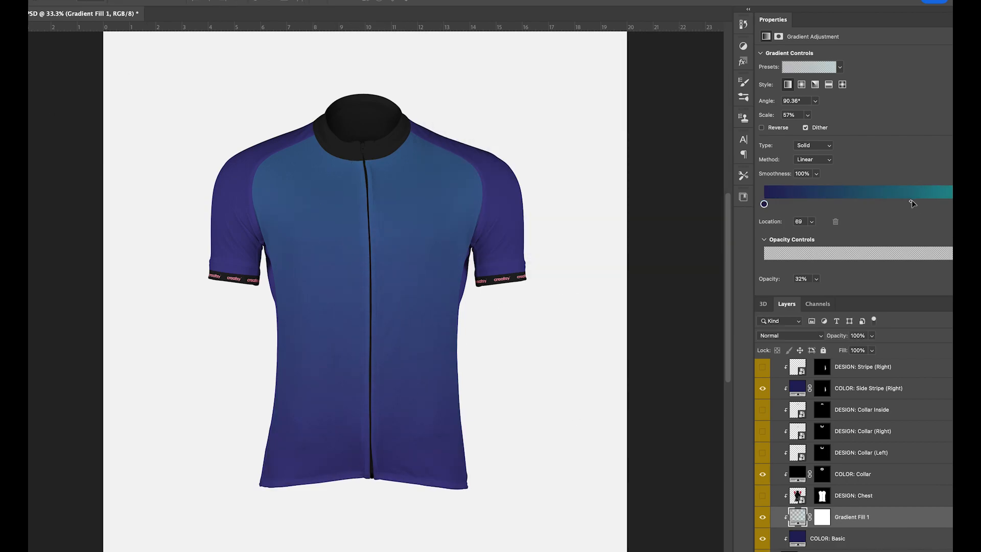
Check the colour fills of both side stripe layers, the right stripe's mask and the visibility of the inside collar design
scroll(858, 435, up, 3)
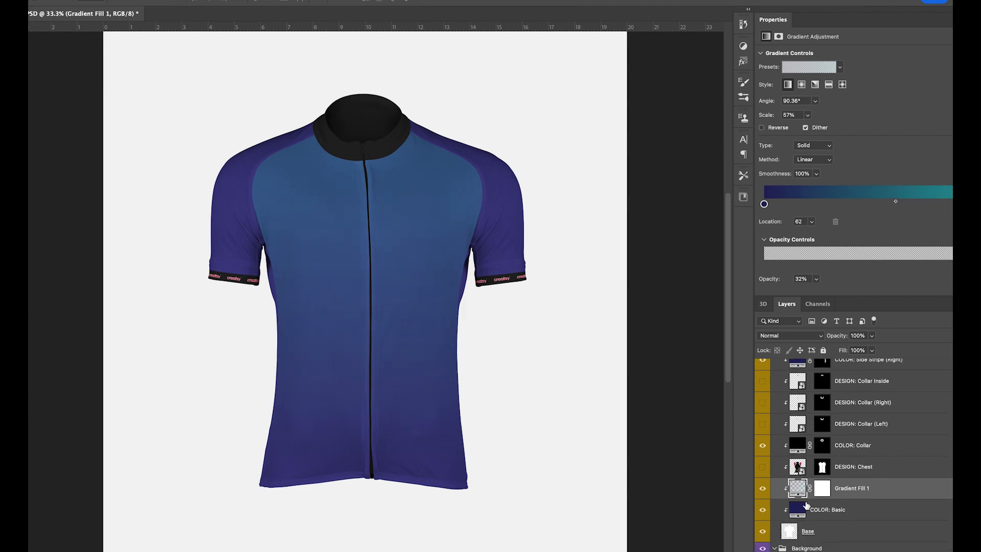
click(869, 427)
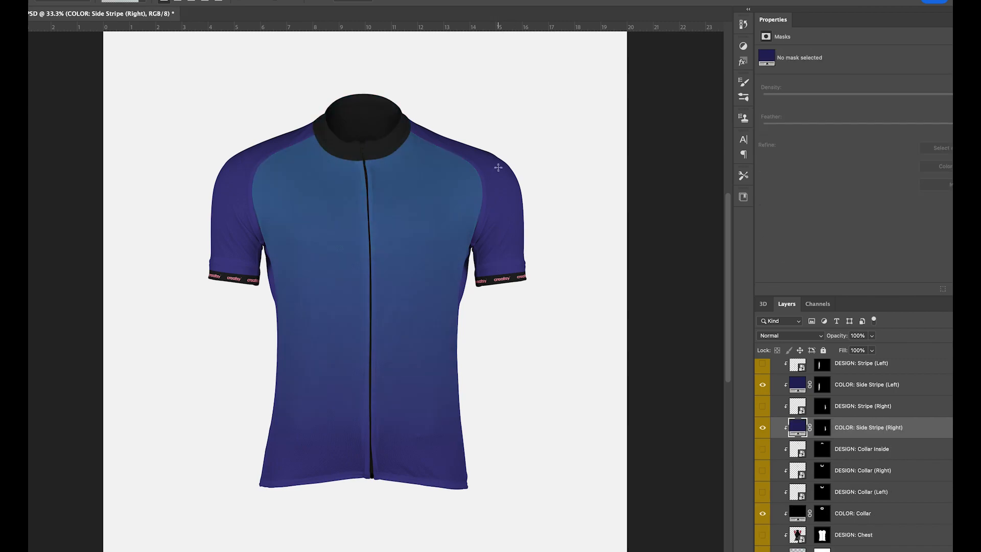
double_click(799, 429)
click(687, 95)
click(823, 429)
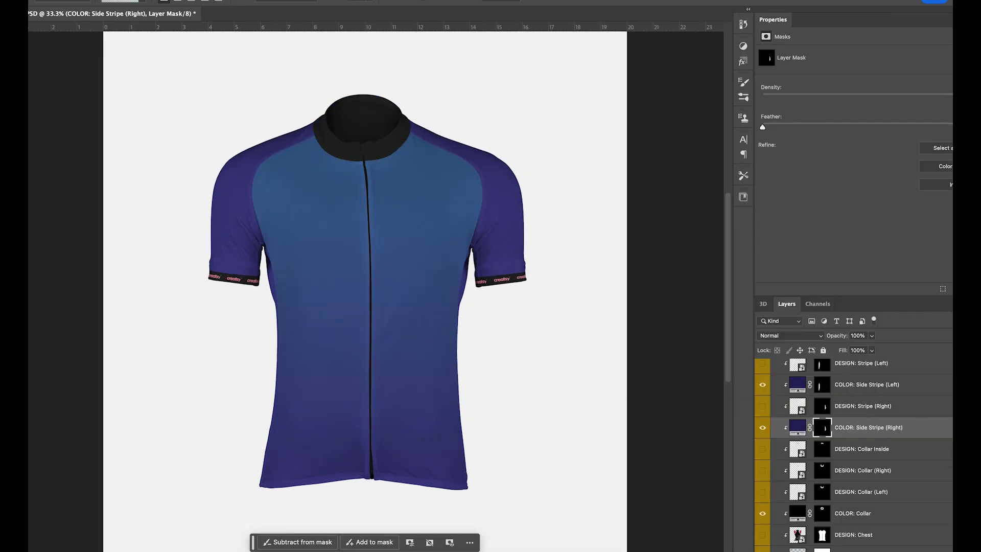
click(819, 453)
click(762, 449)
click(762, 449)
scroll(762, 434, up, 2)
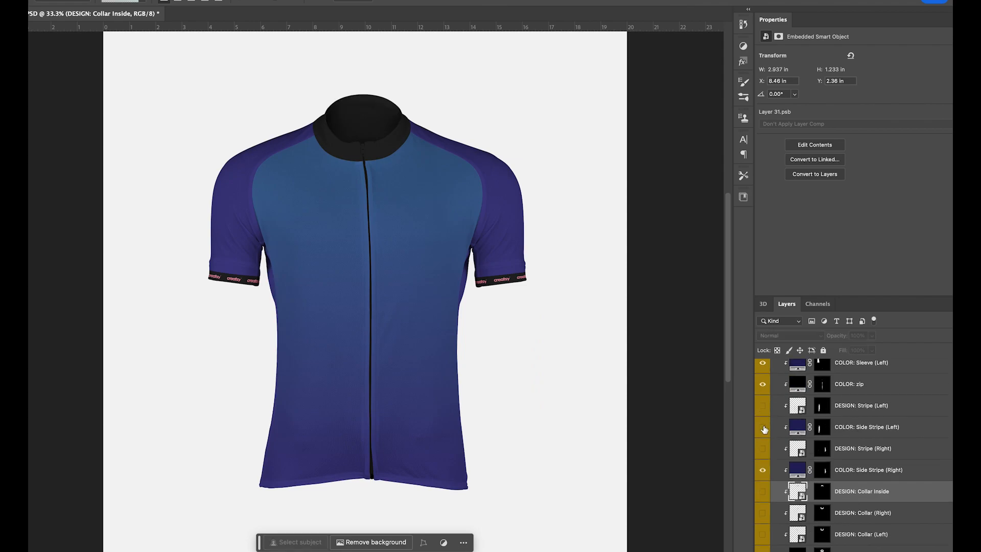
double_click(800, 431)
click(682, 96)
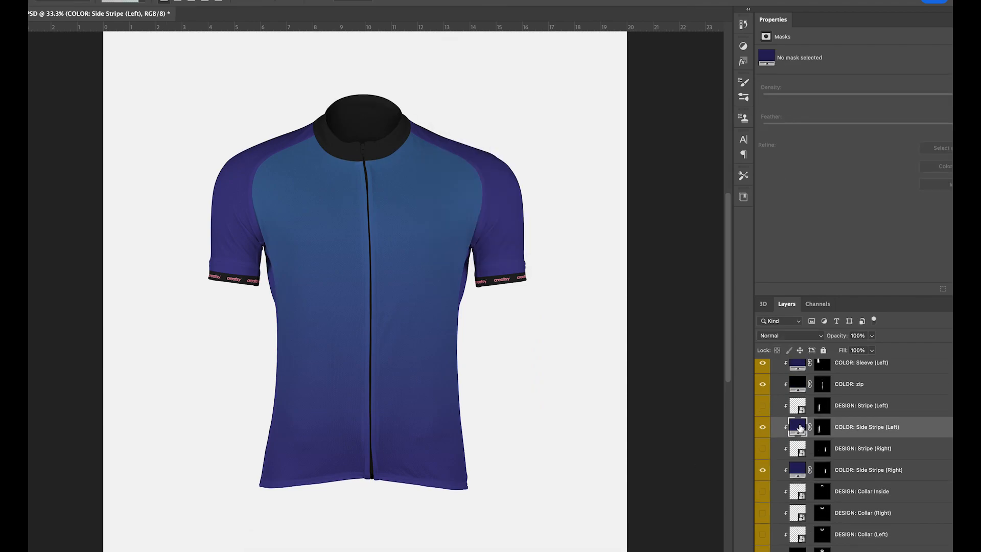
Draw a second, shorter vertical gradient over the jersey's upper chest, above the COLOR: Side Stripe (Left) layer
drag(230, 252, 235, 162)
key(super+z)
drag(329, 315, 331, 188)
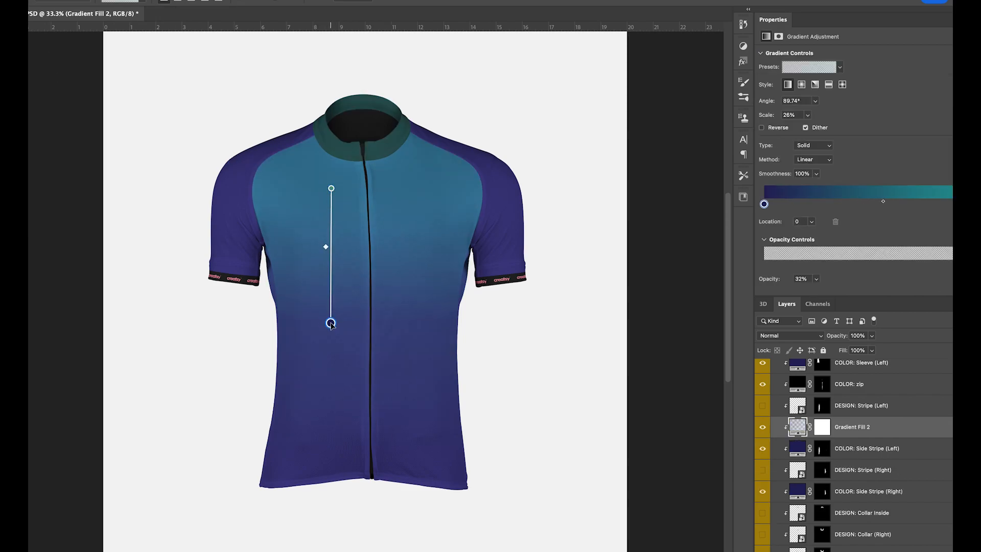
key(v)
click(562, 266)
Show the DESIGN: Chest layer, open its smart object contents and hide both existing layers inside it
scroll(817, 485, down, 1)
scroll(807, 487, up, 6)
scroll(807, 486, down, 6)
scroll(807, 486, up, 4)
scroll(904, 482, down, 8)
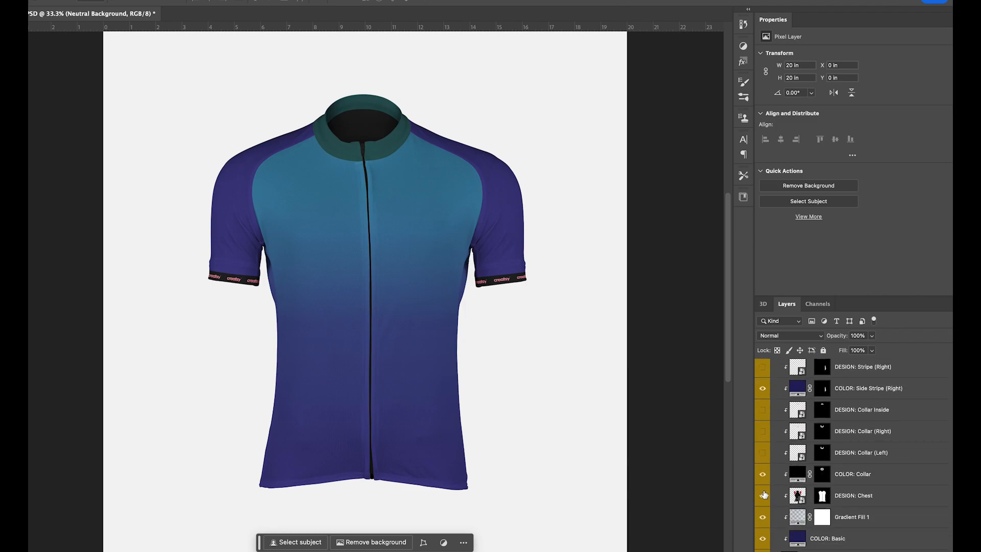
click(762, 495)
double_click(798, 495)
click(763, 370)
click(762, 392)
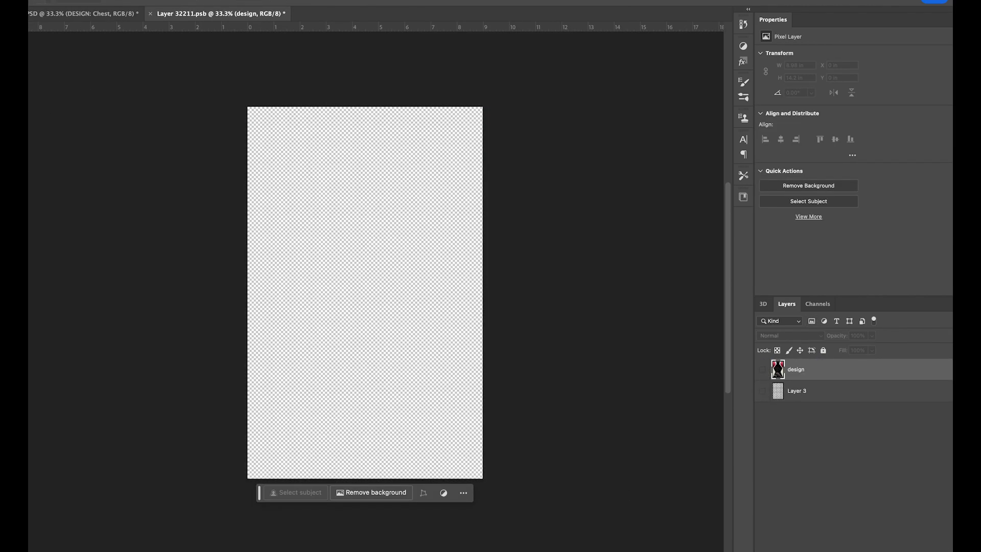
Add the title "GRAVEL & GRIND" in Phosphate Inline, enlarge it to 84.2 pt across the canvas and save
key(t)
click(322, 232)
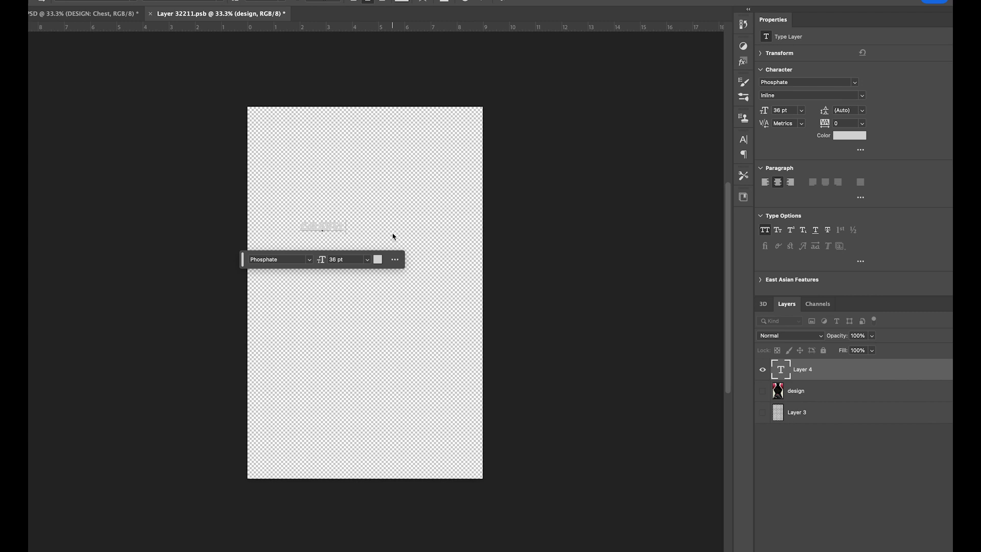
key(ctrl+t)
drag(381, 215, 478, 177)
drag(273, 234, 260, 245)
key(Return)
key(ctrl+s)
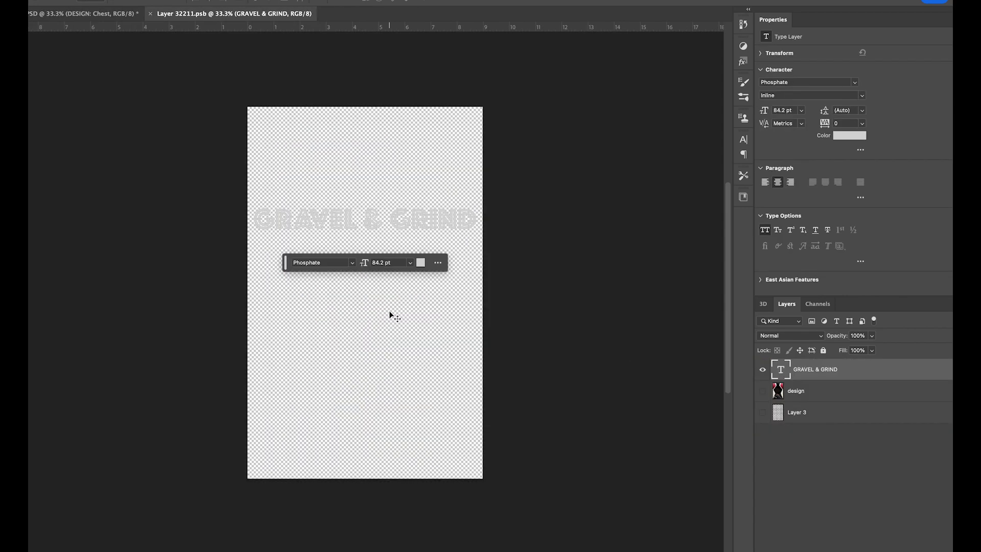
Reduce the title to about 75 pt, move it higher on the chest canvas, save and check it on the jersey mockup
key(ctrl+t)
drag(365, 239, 365, 229)
drag(381, 221, 367, 182)
key(Return)
key(ctrl+s)
click(139, 15)
click(263, 16)
key(ctrl+t)
key(Return)
key(ctrl+s)
click(116, 14)
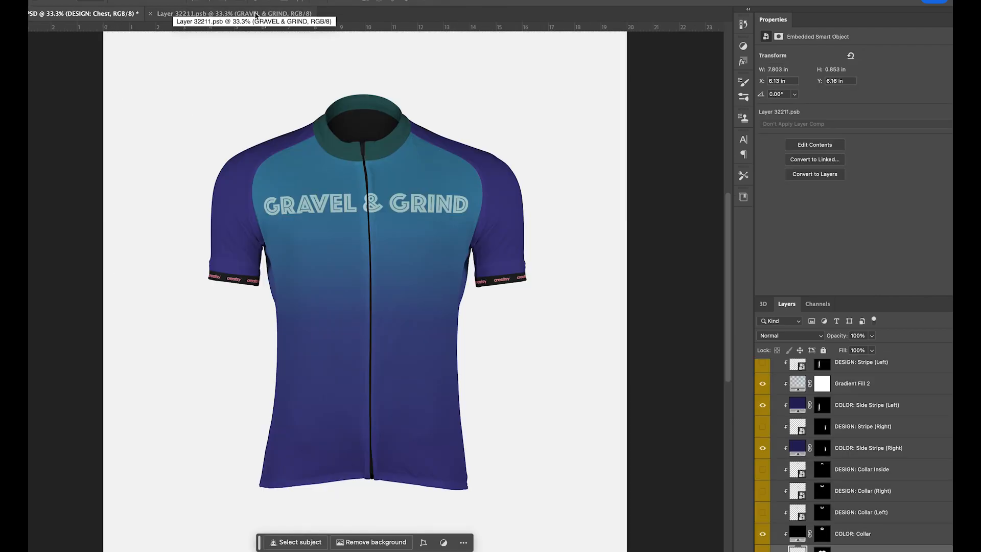
Draw a full-width stripe about 0.37 in high below the title, duplicate it just beneath, save and check the jersey
click(271, 14)
drag(248, 210, 486, 220)
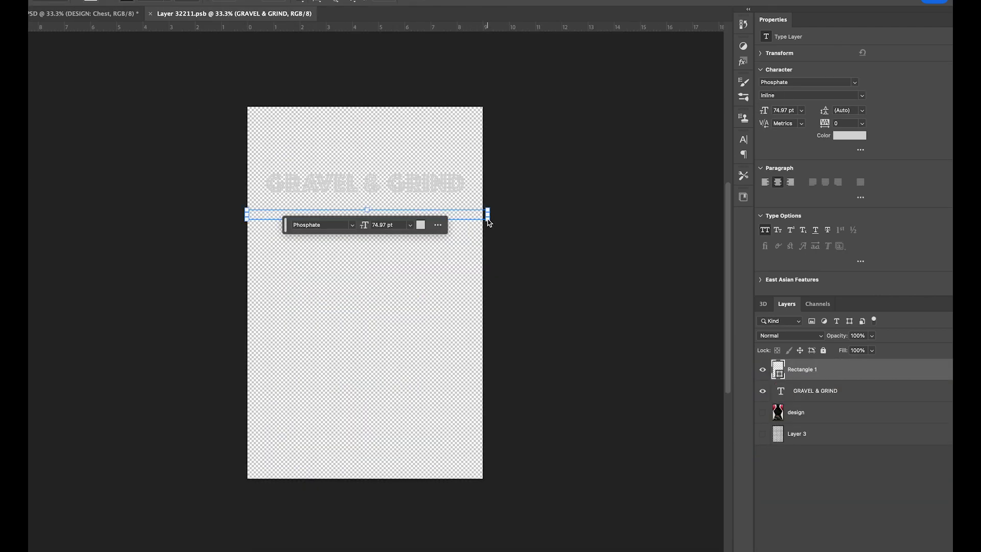
mouse_move(406, 222)
mouse_down()
mouse_move(406, 260)
mouse_move(410, 234)
mouse_up()
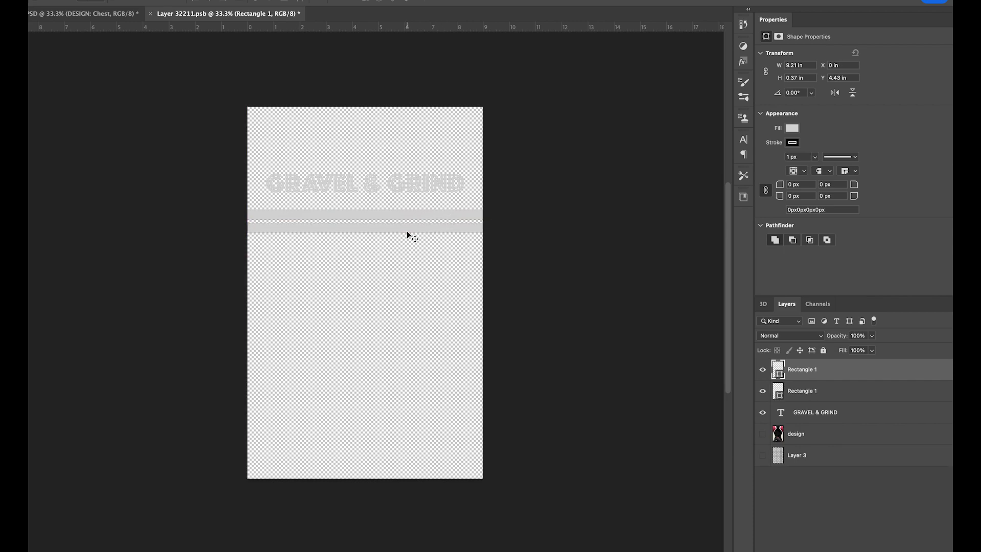
click(390, 217)
key(ctrl+s)
click(94, 12)
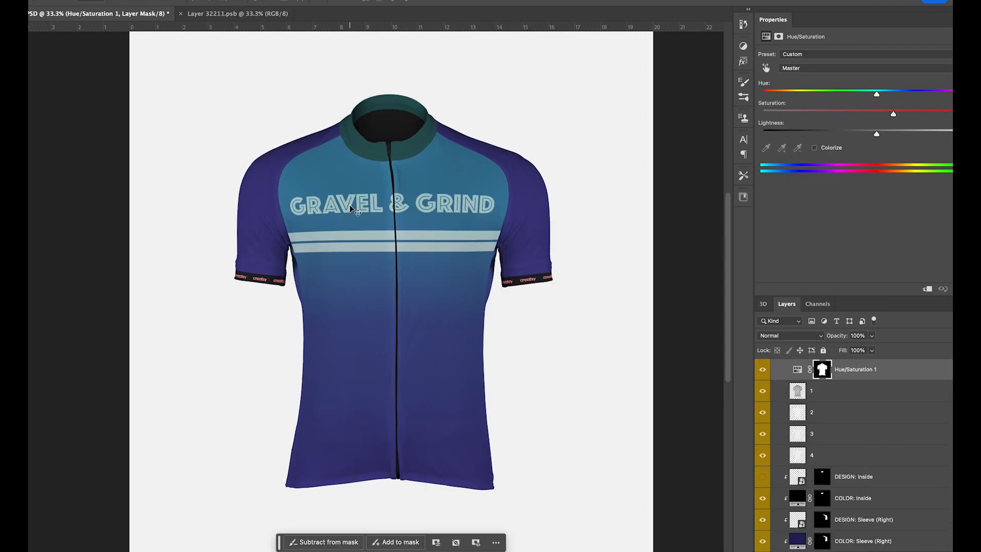
Add a text line with the shop's street address, city and state beneath the two stripes in the chest design
click(237, 14)
key(t)
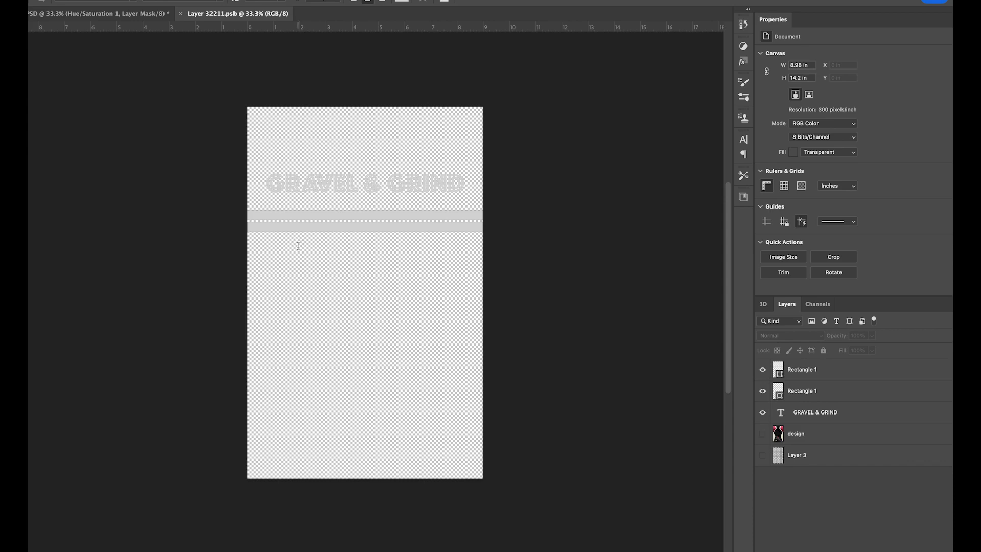
click(298, 245)
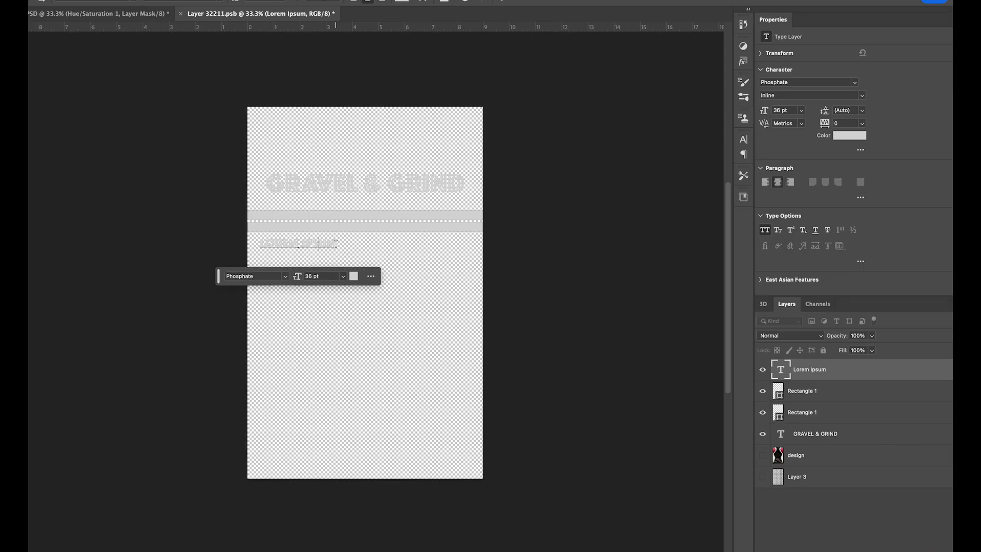
key(BackSpace)
key(super+Return)
drag(335, 249, 394, 248)
Change the address line's font to Cocomat Light
double_click(396, 249)
click(315, 275)
text(cocomat)
click(310, 311)
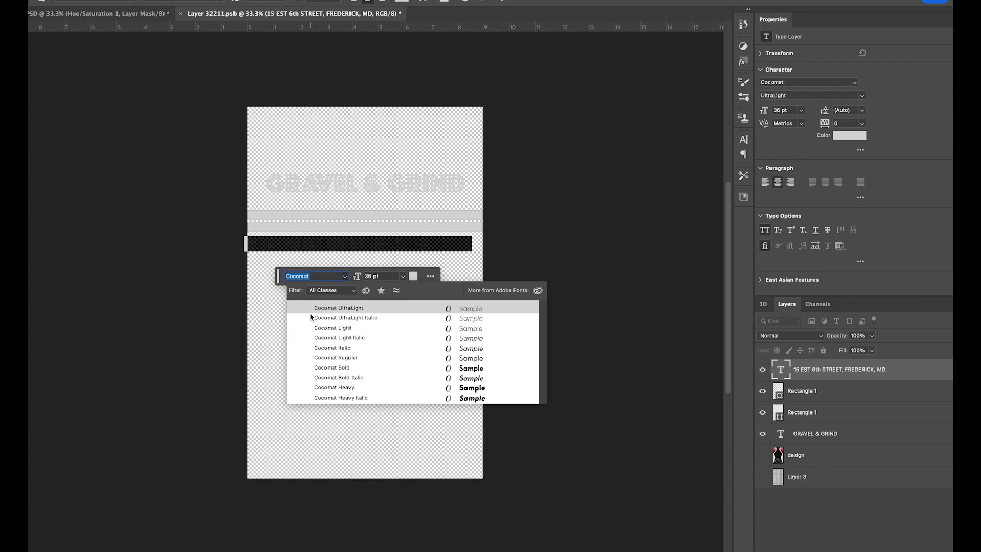
click(345, 329)
key(super+Return)
Fit the address line centred beneath the stripes and save the chest design
drag(308, 245, 391, 248)
key(super+t)
click(402, 280)
click(518, 347)
key(super+s)
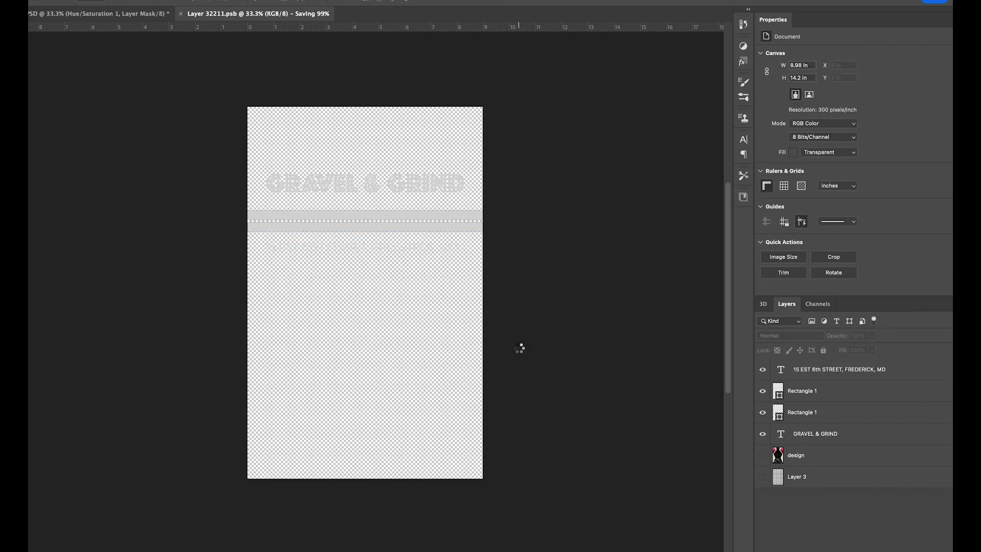
Resize the street address text below the stripes and save the jersey's front design
click(130, 16)
click(239, 14)
click(361, 247)
key(super+t)
drag(361, 246, 383, 246)
click(402, 280)
key(super+s)
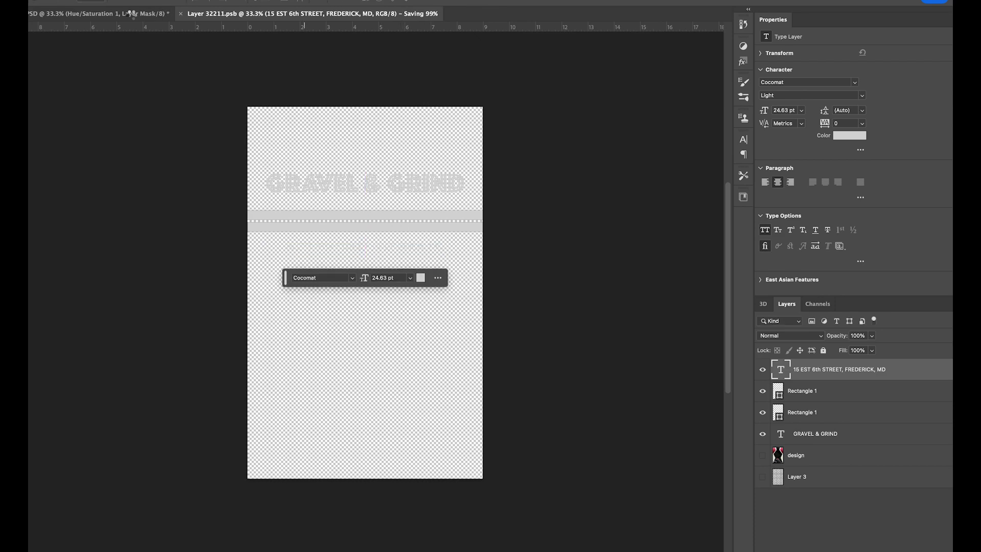
Set the street address text to the Cocomat Regular style, save the design and check it on the jersey mockup
click(131, 14)
click(239, 15)
double_click(416, 248)
click(220, 1)
click(205, 29)
key(super+Return)
key(super+s)
click(149, 18)
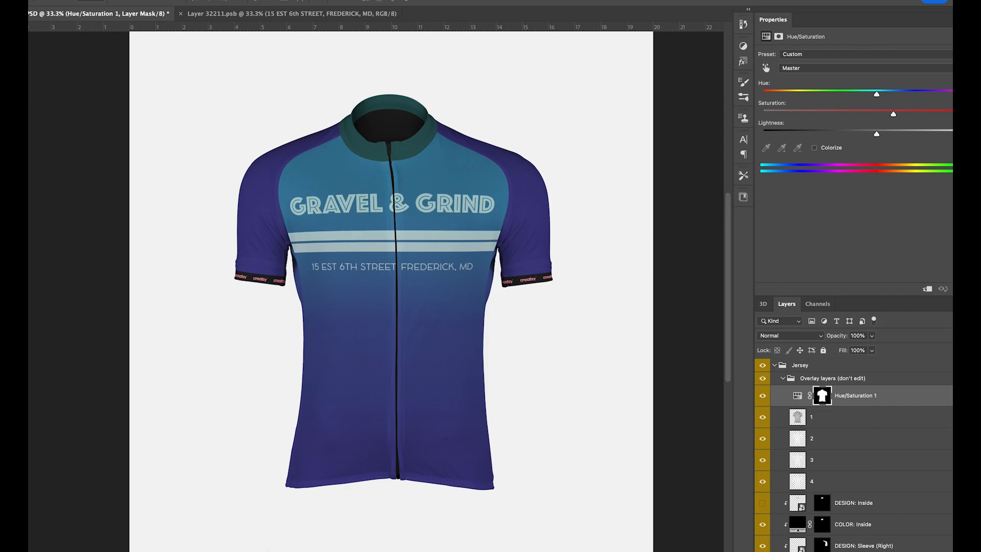
Open the contents of the right sleeve design smart object
scroll(837, 511, down, 4)
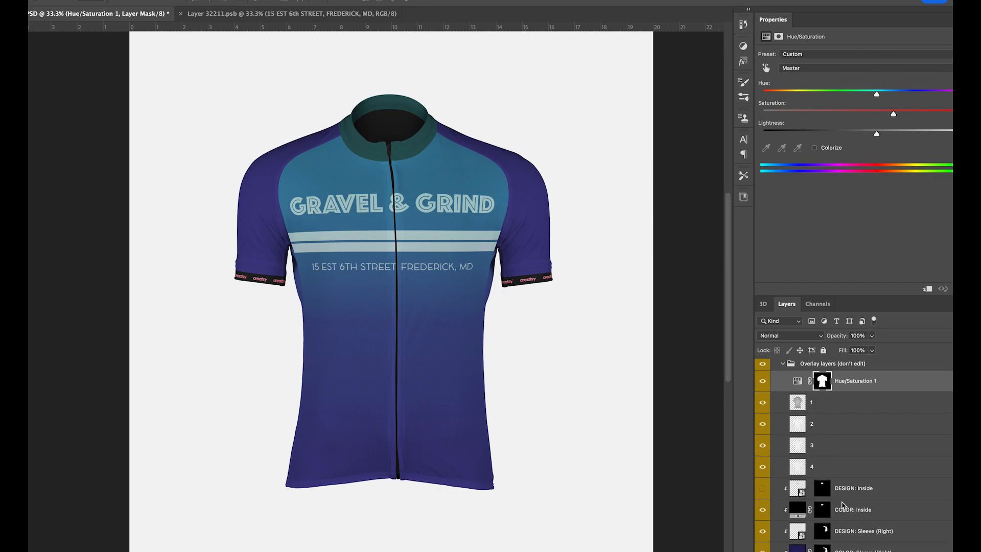
click(793, 451)
double_click(793, 451)
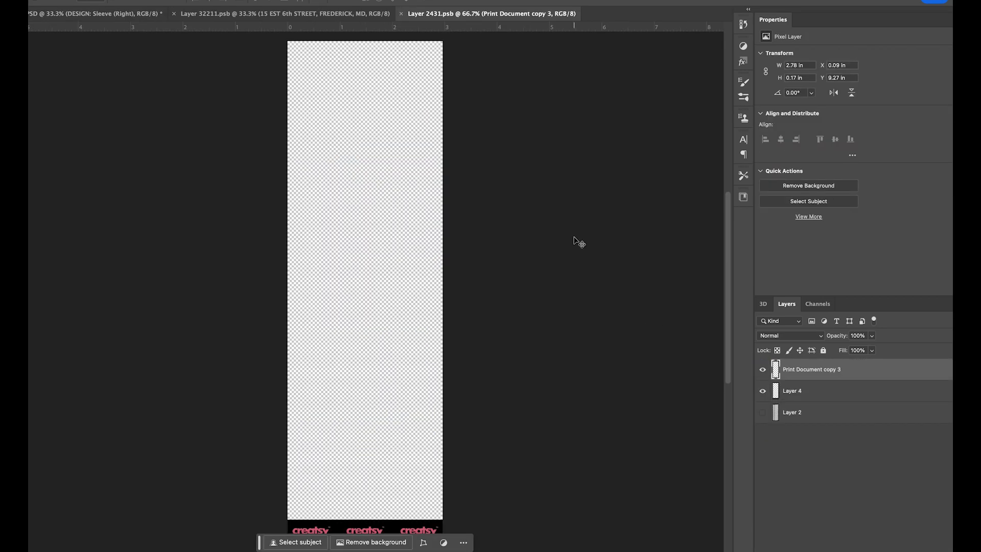
Try a vertical "GRAVEL & GRIND" text running down the right sleeve, previewing it on the jersey before deleting it
click(359, 200)
text(GRAVEL & GRIND)
click(23, 27)
drag(420, 196, 377, 391)
drag(367, 254, 400, 476)
drag(352, 143, 336, 49)
drag(383, 117, 380, 118)
key(Return)
key(super+s)
click(245, 14)
click(133, 15)
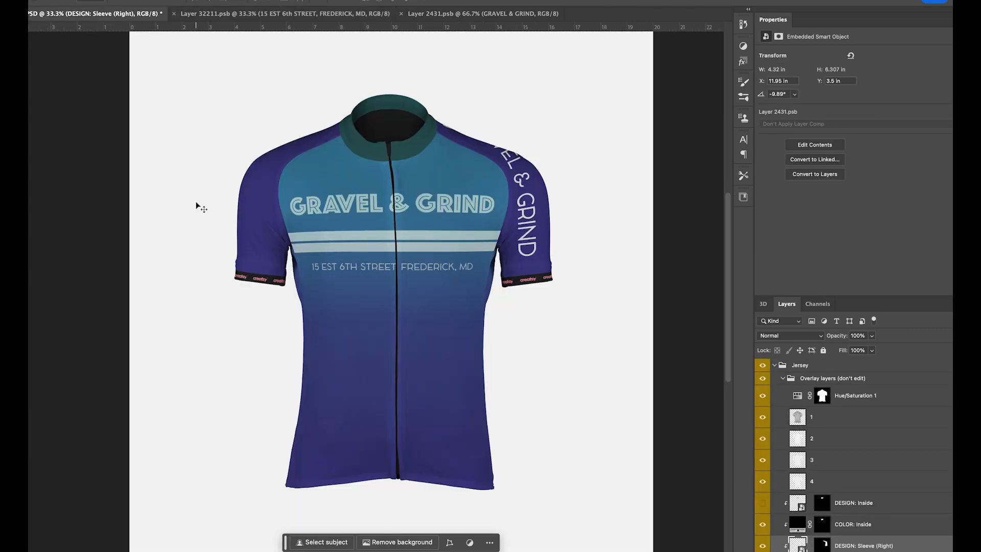
click(444, 14)
key(BackSpace)
Add the text "Gravel & Grind" to the right sleeve design in Phosphate Inline at 12 pt
click(20, 221)
click(355, 253)
text(GRAVEL & GRIND)
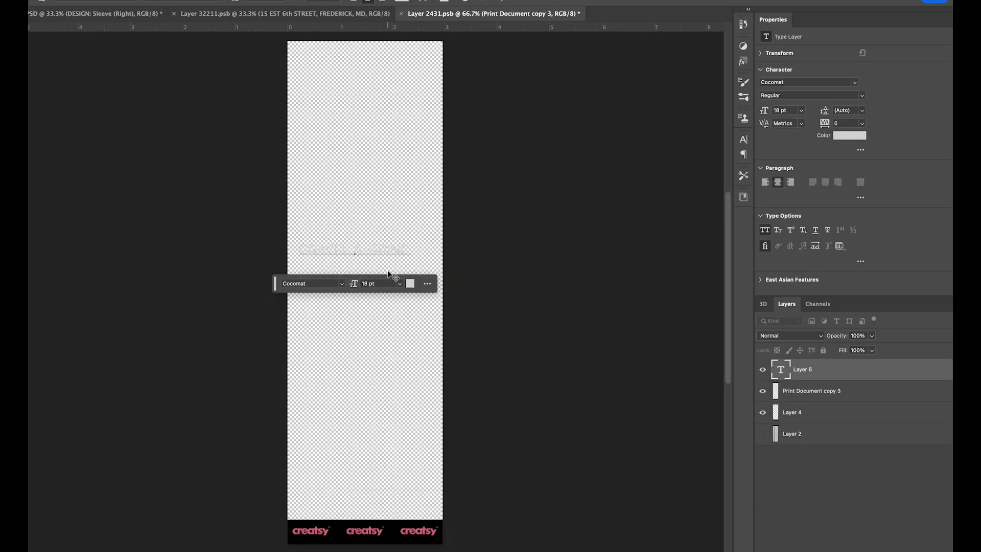
key(super+a)
click(133, 1)
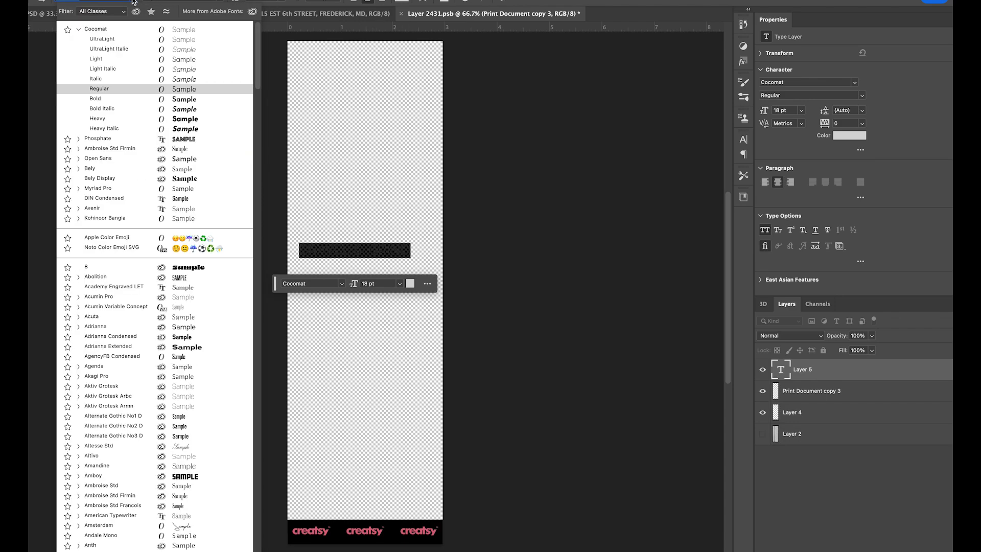
click(96, 140)
key(Return)
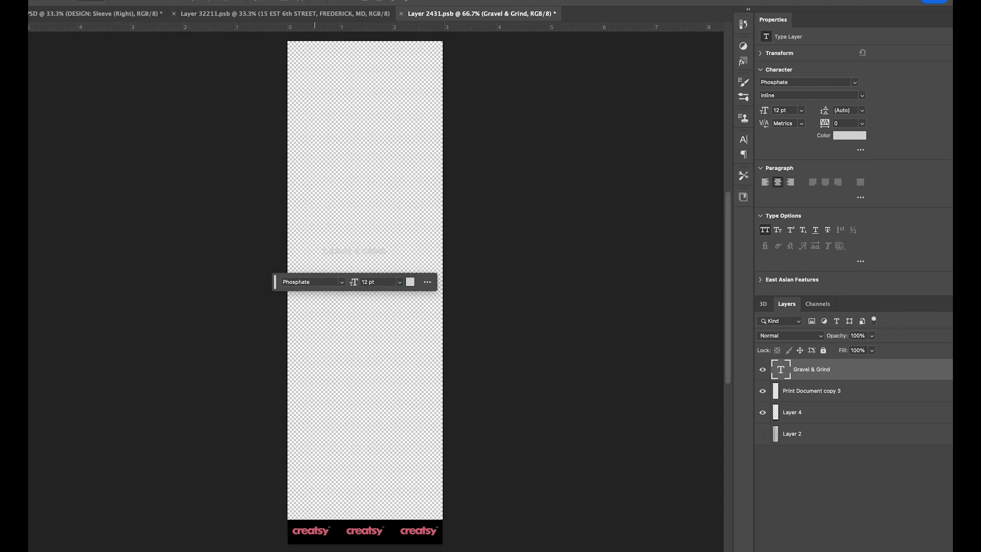
Hide the creatsy logo layer and move the Gravel & Grind text onto the black cuff band
drag(411, 532, 414, 490)
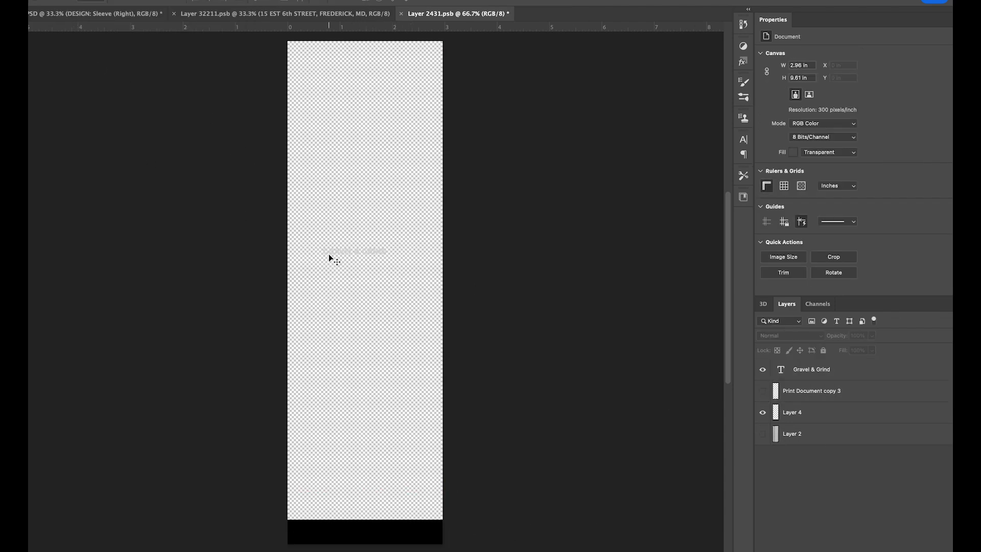
drag(329, 258, 304, 538)
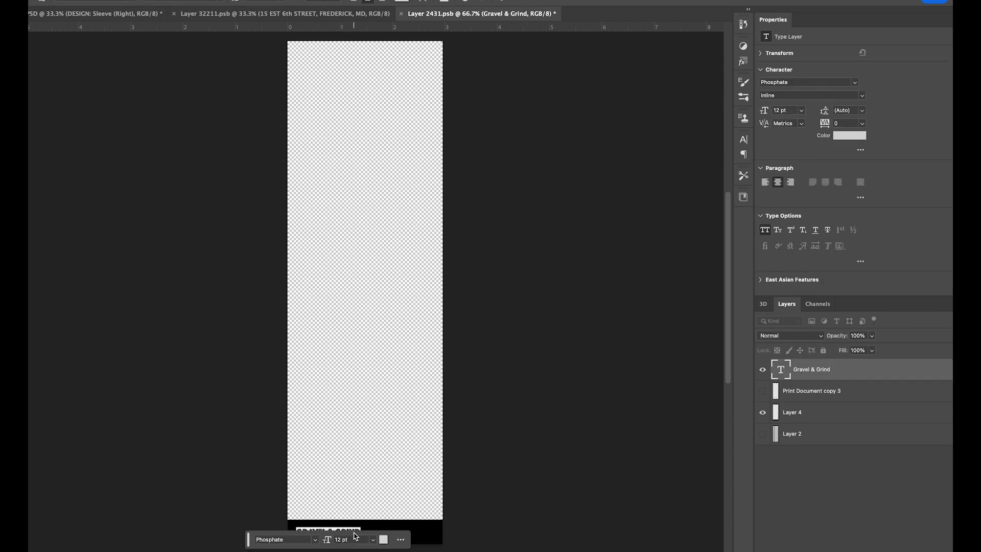
click(237, 326)
Repeat "Gravel & Grind" a second time in the cuff text and centre the line on the band
drag(361, 532, 394, 533)
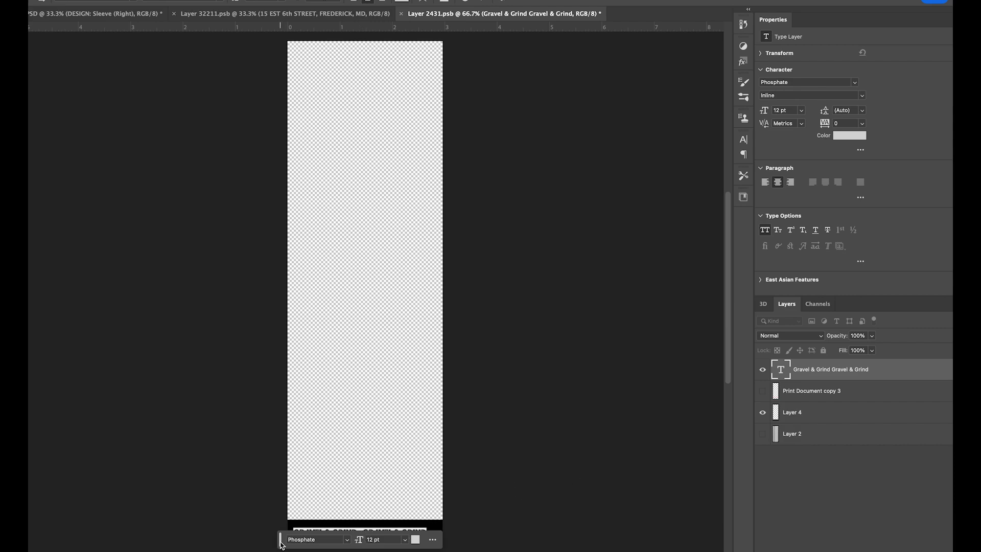
drag(280, 545, 576, 469)
drag(360, 534, 365, 534)
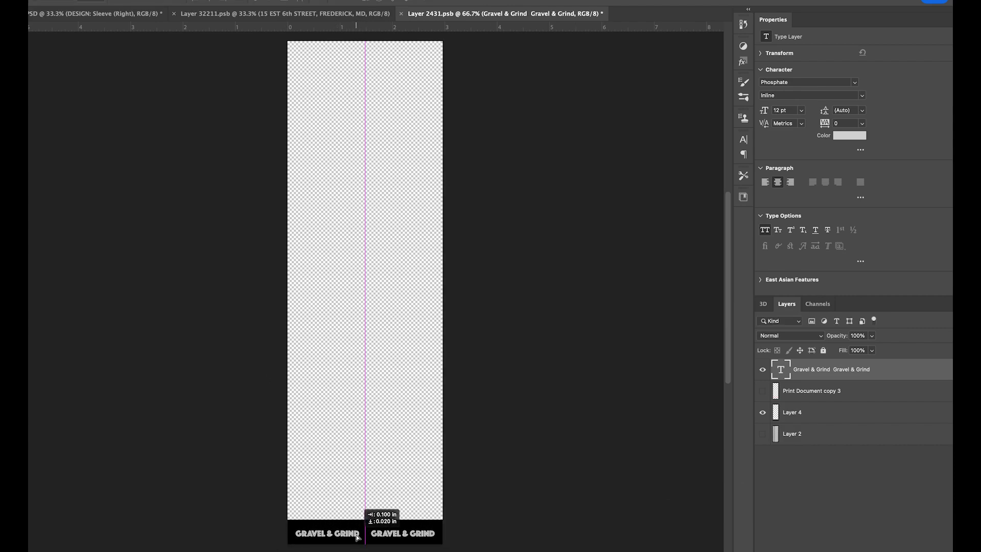
Draw a rectangle about 3.16 by 0.44 in over the cuff band behind the text, and hide Layer 4
click(812, 412)
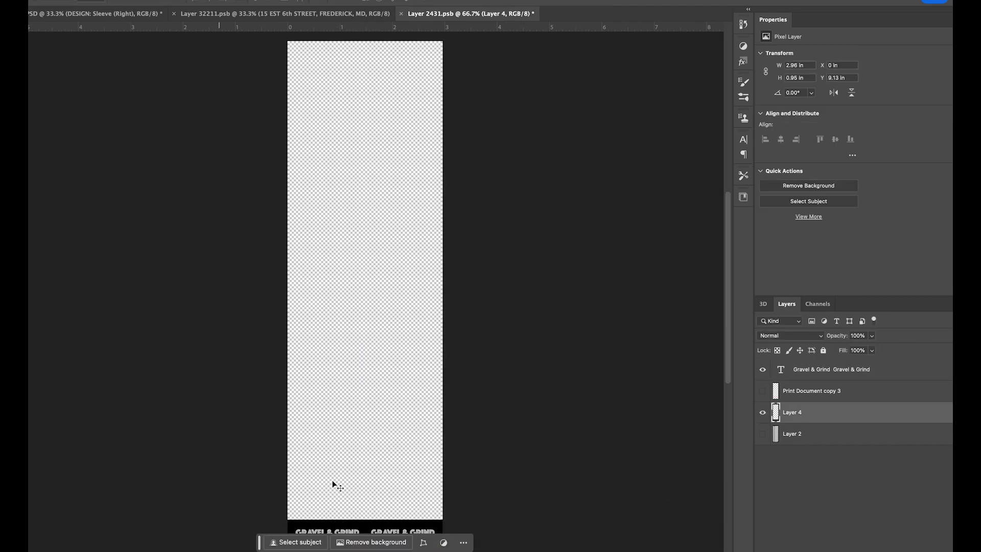
key(u)
mouse_move(283, 517)
mouse_down()
mouse_move(373, 532)
mouse_move(449, 529)
mouse_up()
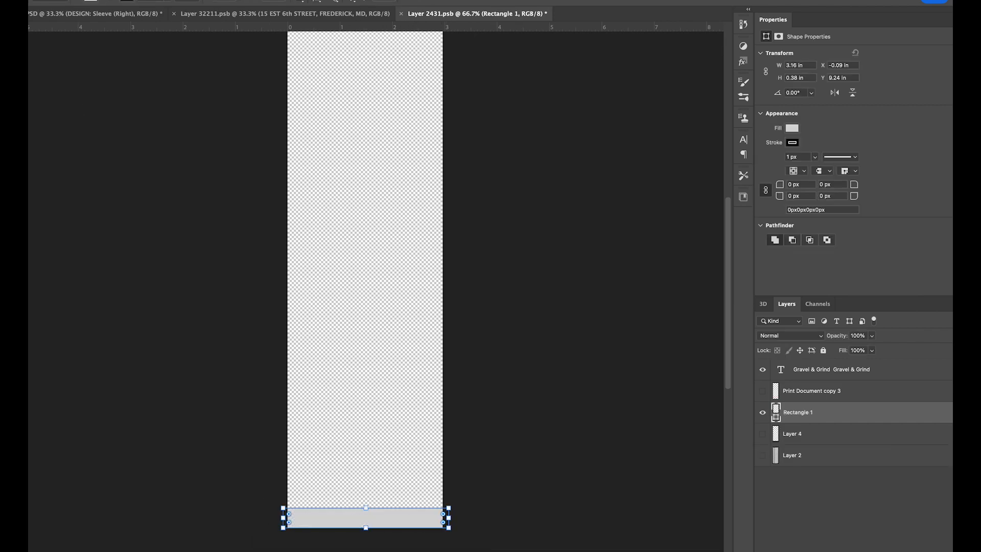
drag(366, 507, 366, 504)
Copy the teal hex code 249796 from the other application and set it as the foreground color
click(15, 383)
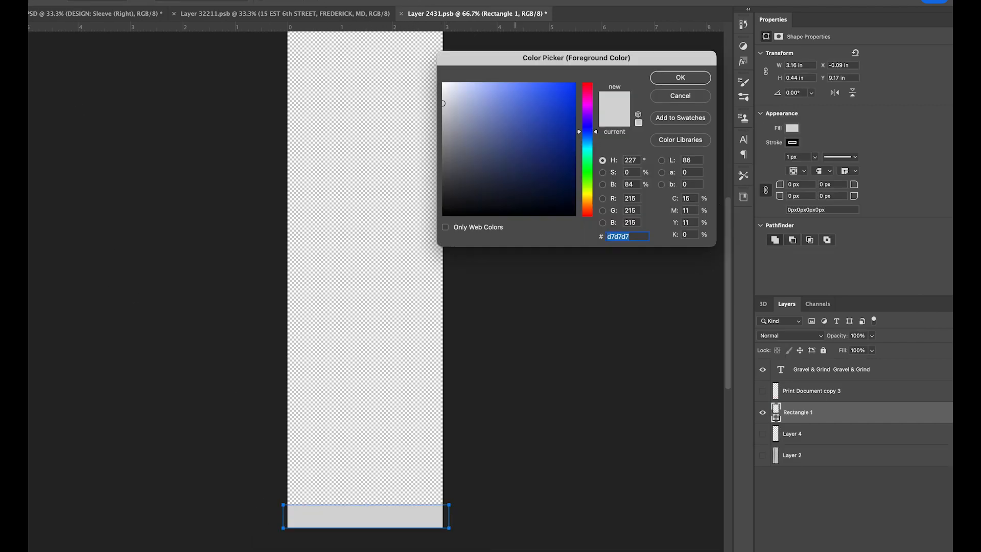
click(519, 550)
click(322, 360)
click(172, 218)
click(29, 56)
double_click(21, 122)
drag(556, 387, 507, 389)
key(super+c)
click(530, 429)
key(super+Tab)
key(super+v)
click(689, 80)
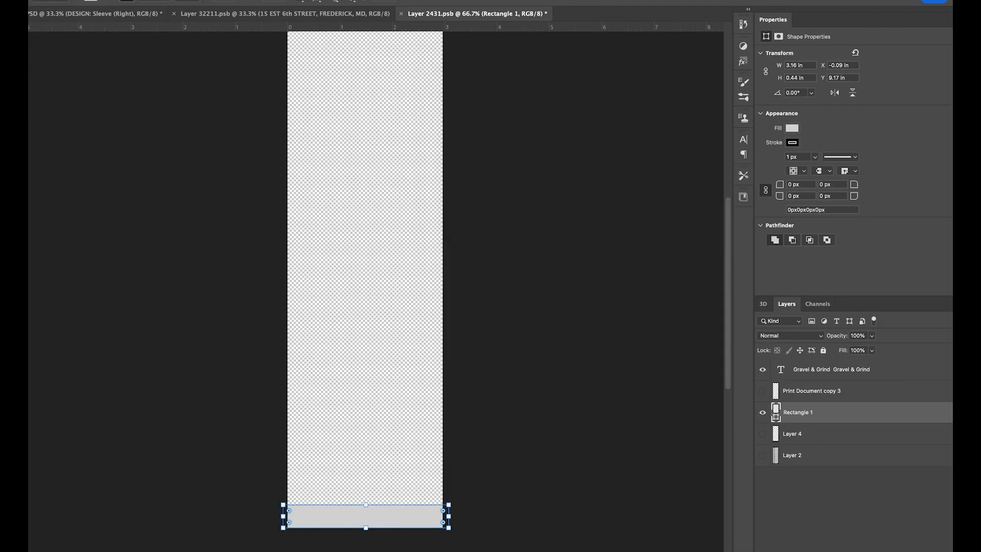
Fill the cuff rectangle with the teal color, save the sleeve design and check it on the jersey
click(96, 1)
click(33, 52)
key(v)
click(164, 126)
key(super+s)
click(136, 13)
Make the teal cuff rectangle taller, save the sleeve design and inspect the cuff on the jersey
click(439, 14)
click(365, 518)
key(super+t)
drag(366, 511, 366, 503)
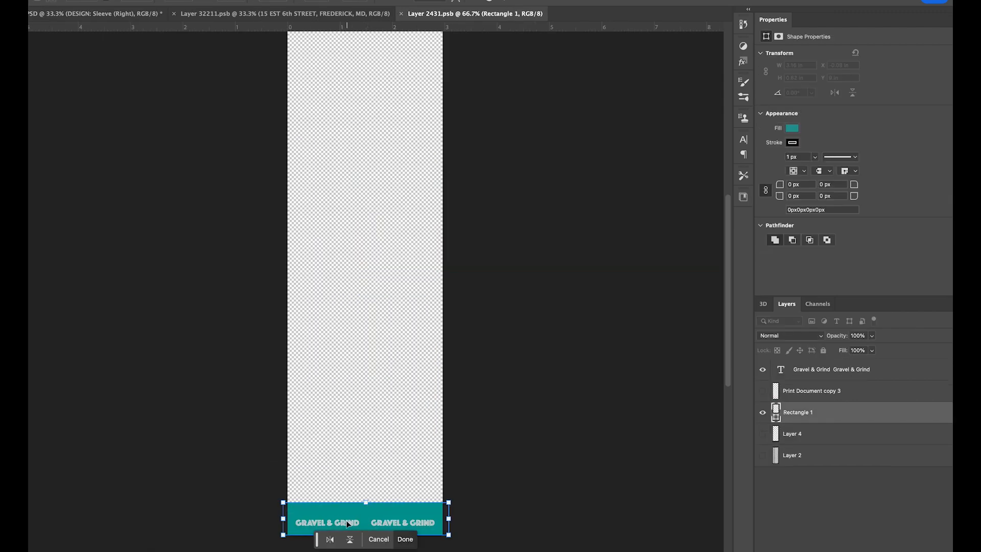
key(Return)
click(391, 523)
key(super+s)
click(142, 14)
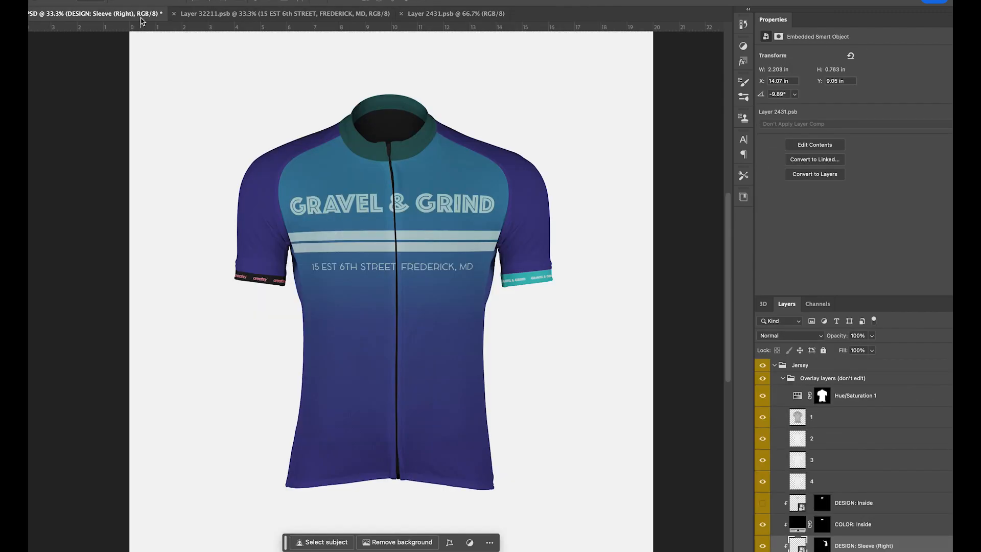
click(544, 279)
scroll(562, 279, up, 5)
scroll(556, 252, down, 3)
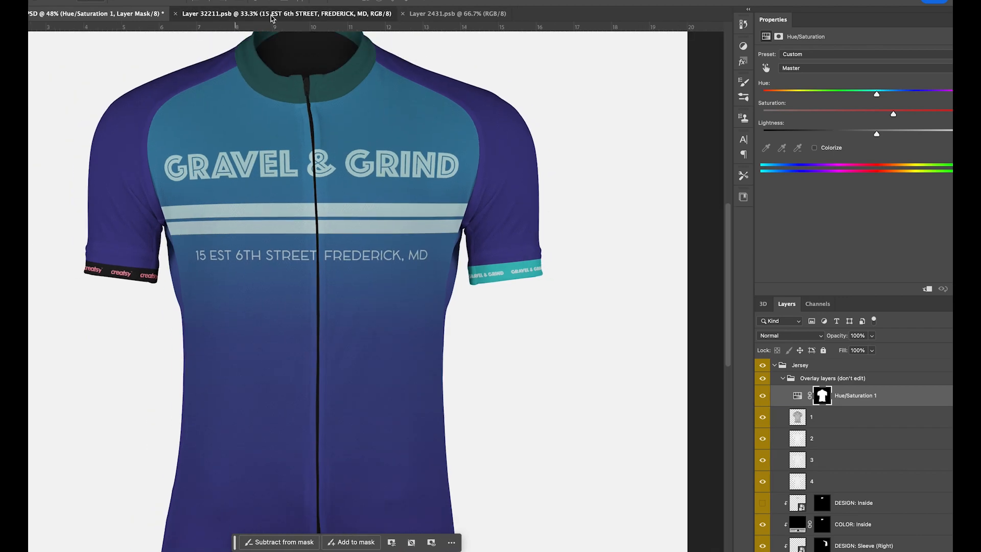
Extend the teal cuff rectangle upward to a height of about 0.93 in
click(272, 16)
click(440, 14)
click(366, 514)
key(super+t)
drag(366, 504, 366, 486)
key(Return)
Enlarge the cuff text to 22.52 pt so one "Gravel & Grind" spans the band, and save the sleeve design
drag(384, 520, 387, 511)
key(super+t)
drag(366, 506, 401, 505)
key(Return)
click(144, 16)
click(471, 16)
key(super+t)
drag(341, 507, 355, 506)
click(473, 540)
click(477, 541)
click(489, 544)
key(super+s)
click(146, 15)
Nudge the cuff text slightly to the right, save the sleeve design and check it on the jersey
click(474, 15)
drag(332, 504, 335, 505)
key(super+s)
click(143, 16)
click(474, 16)
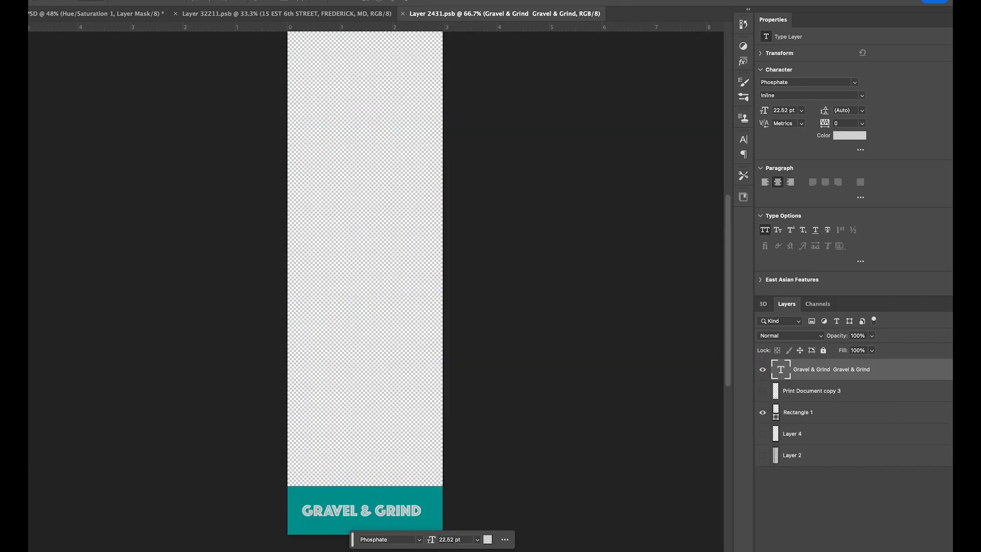
Narrow the teal cuff rectangle to 3.14 in, rotate it to -2.61° and check it on the jersey
click(2, 244)
click(302, 492)
key(super+t)
drag(282, 486, 285, 486)
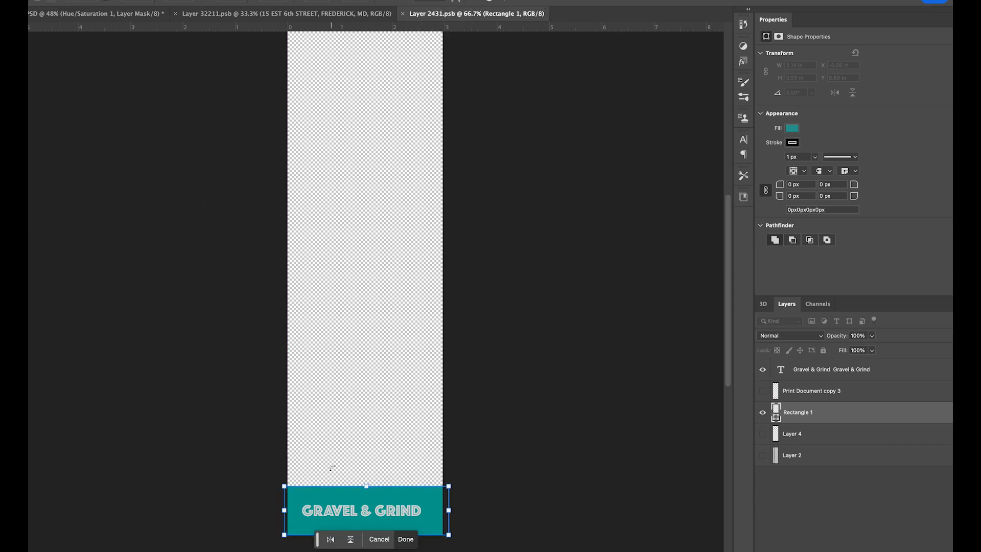
drag(464, 486, 449, 473)
key(Return)
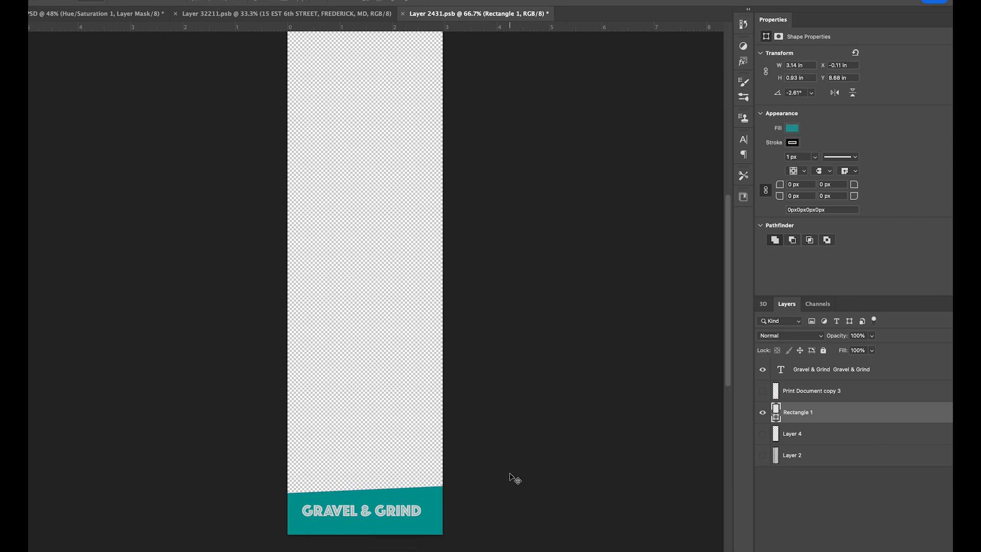
click(135, 11)
Copy the cuff text and teal rectangle layers together and return to the jersey mockup
click(434, 13)
drag(313, 449, 368, 521)
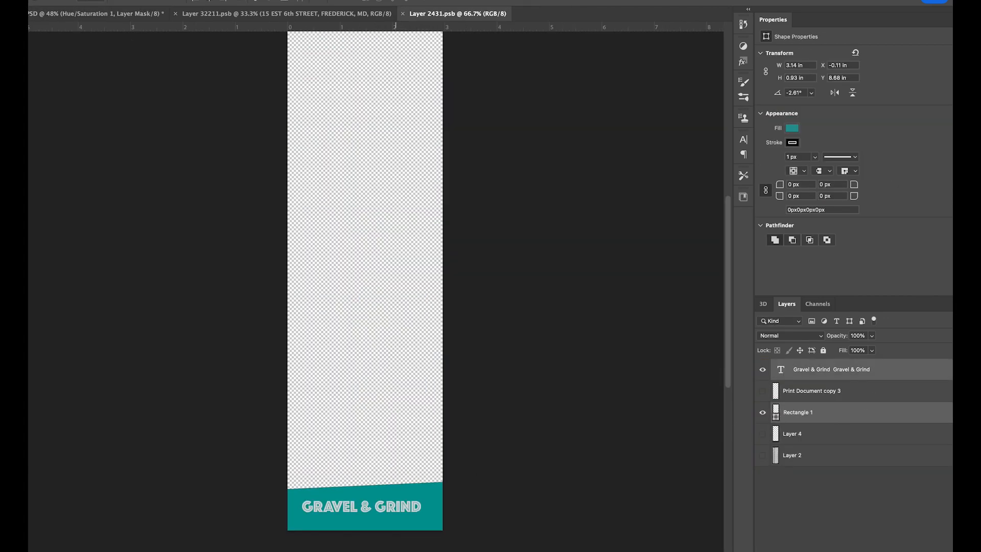
click(140, 13)
scroll(820, 489, down, 5)
double_click(797, 487)
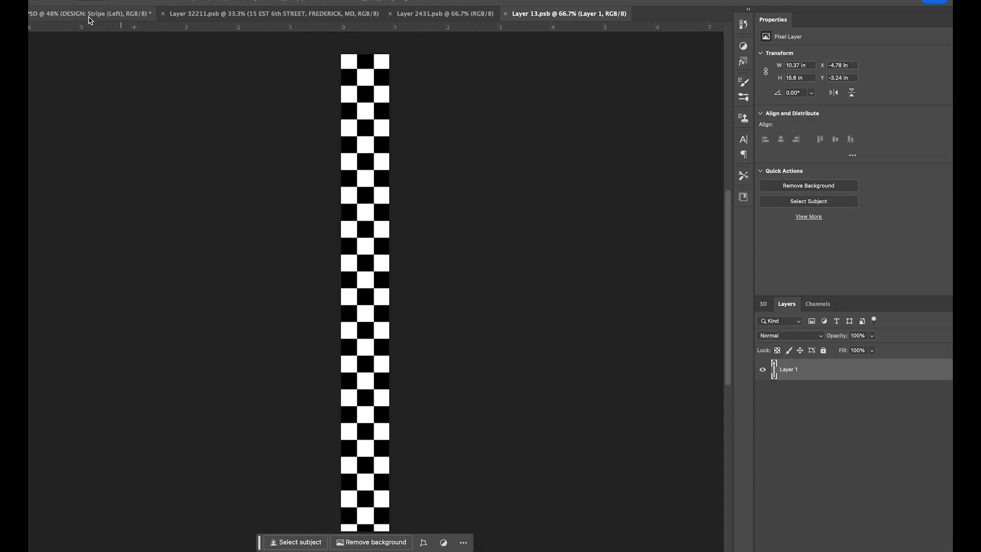
key(ctrl+w)
Paste the cuff text and teal rectangle near the bottom of the left sleeve design, replacing the creatsy layers
scroll(817, 485, down, 3)
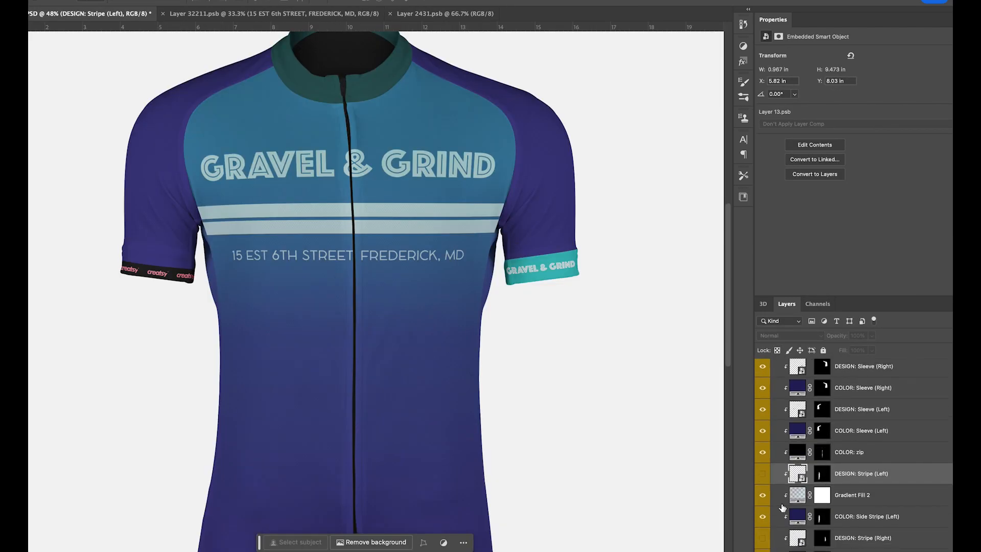
scroll(792, 511, up, 2)
double_click(798, 384)
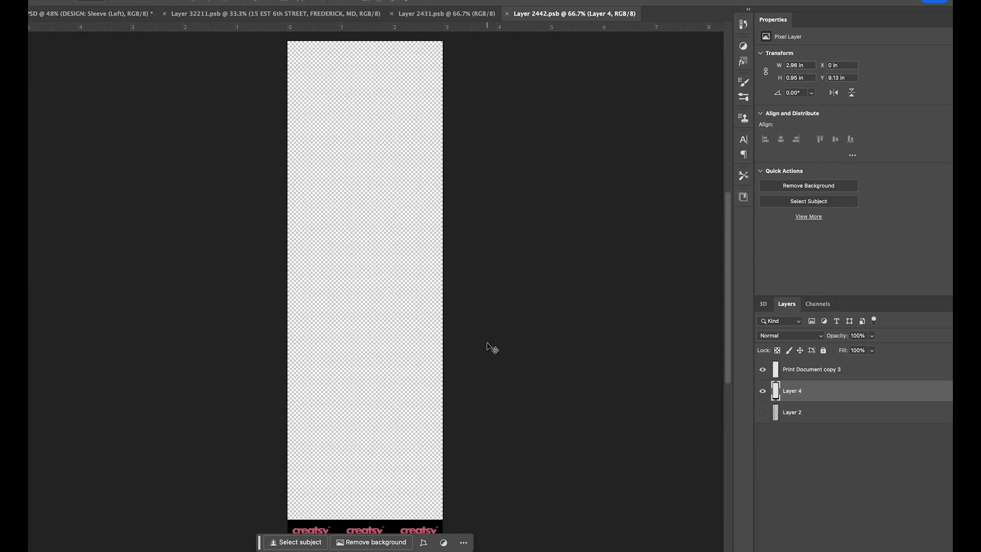
drag(352, 230, 348, 479)
click(463, 495)
key(super+t)
click(459, 500)
Flip the teal rectangle horizontally so its slanted edge mirrors the right cuff
click(834, 391)
click(827, 412)
key(super+t)
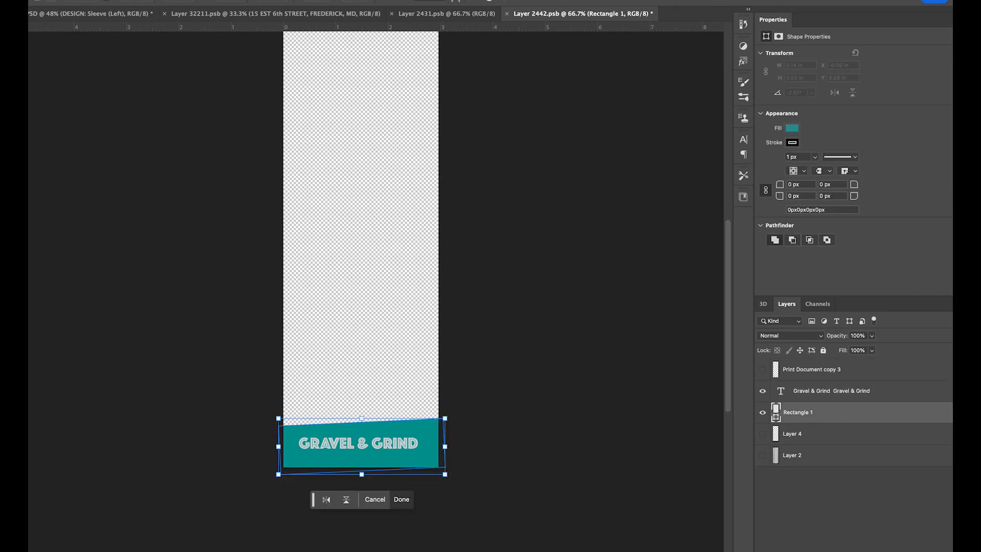
click(327, 501)
click(400, 500)
Move the cuff text and rectangle to the canvas's bottom edge, save the design and check both cuffs on the jersey
drag(398, 385, 404, 455)
key(super+t)
click(456, 501)
key(super+s)
click(96, 15)
scroll(143, 228, down, 5)
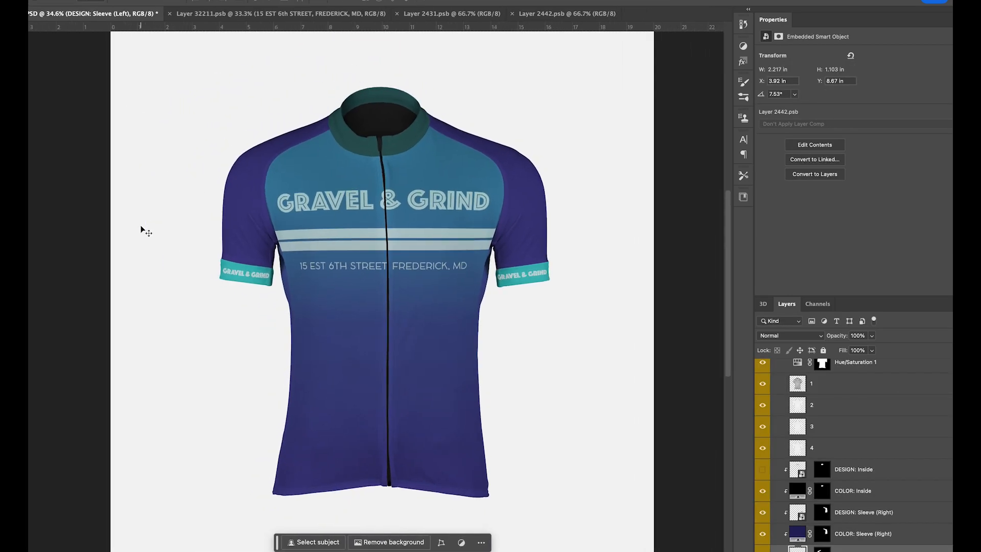
Draw a teal rectangle about 3.64 by 9.39 in over the left sleeve canvas and send it behind all layers
click(567, 13)
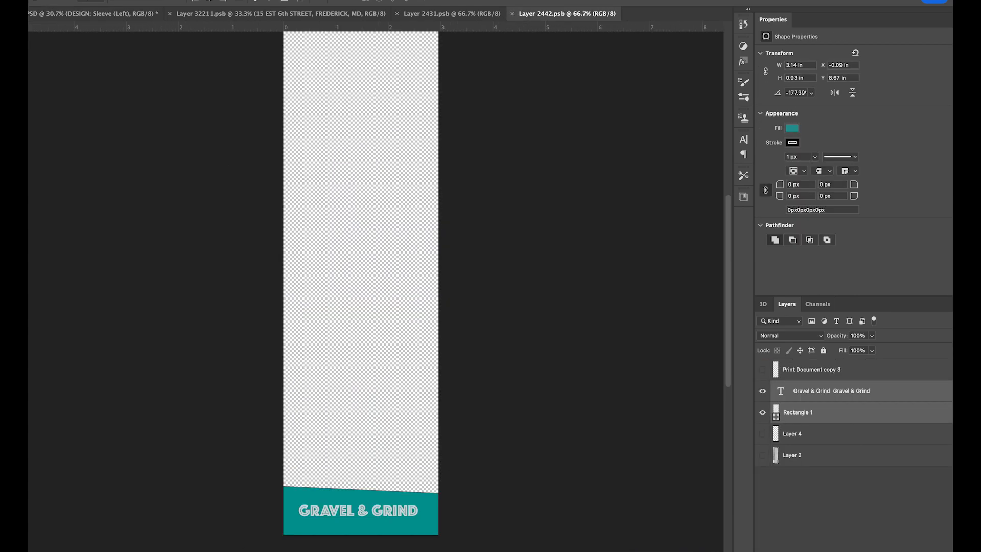
key(u)
scroll(376, 415, up, 2)
drag(249, 69, 440, 551)
scroll(397, 464, down, 2)
key(super+shift+bracketleft)
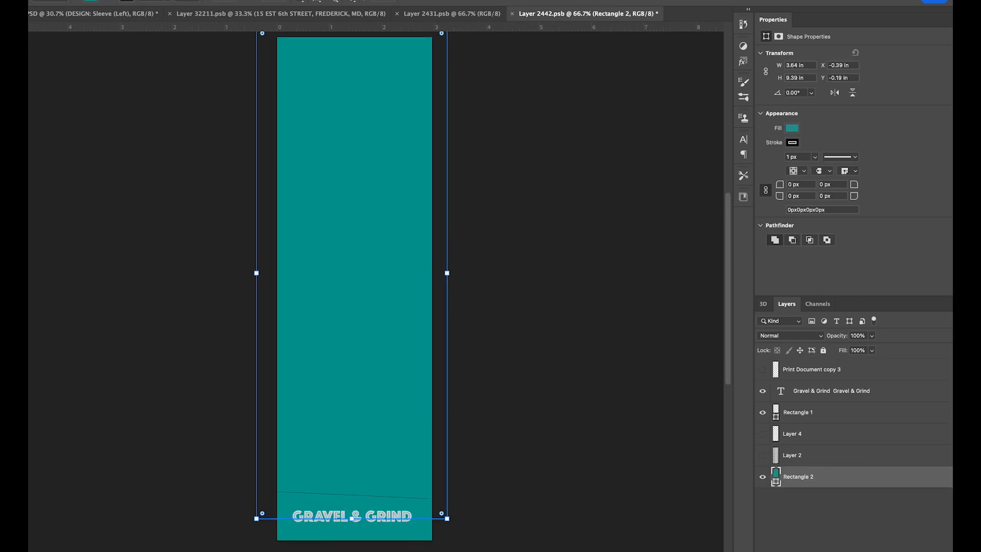
Add a linear gradient fill above the large rectangle, running from teal near the cuff up to dark blue
click(20, 355)
click(56, 505)
drag(359, 464, 358, 80)
click(358, 464)
click(359, 124)
Refine the gradient by removing an extra stop, shifting its midpoint and extending its teal end to a 266% scale
double_click(359, 465)
mouse_move(358, 123)
mouse_down()
mouse_move(358, 80)
mouse_move(359, 114)
mouse_up()
click(835, 221)
drag(363, 272, 363, 350)
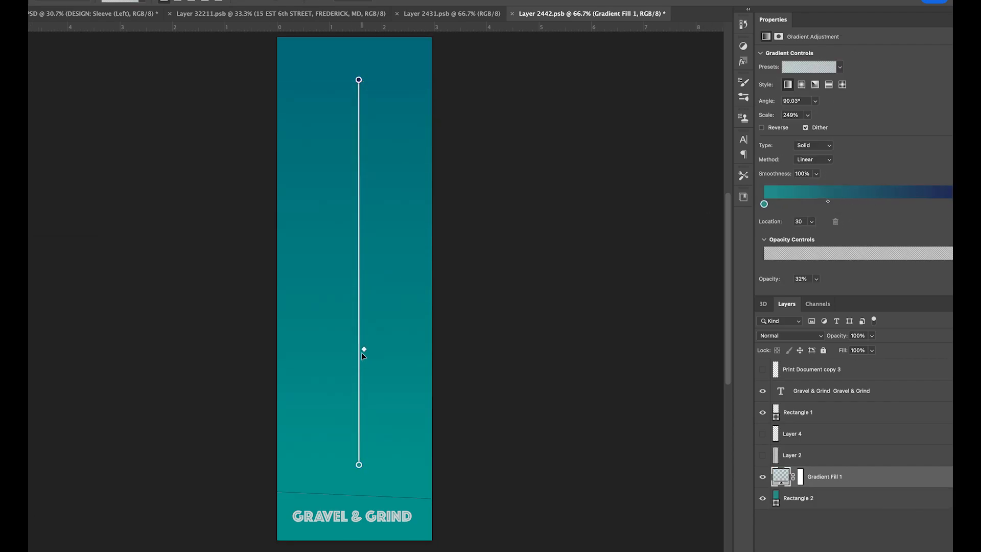
drag(358, 465, 357, 483)
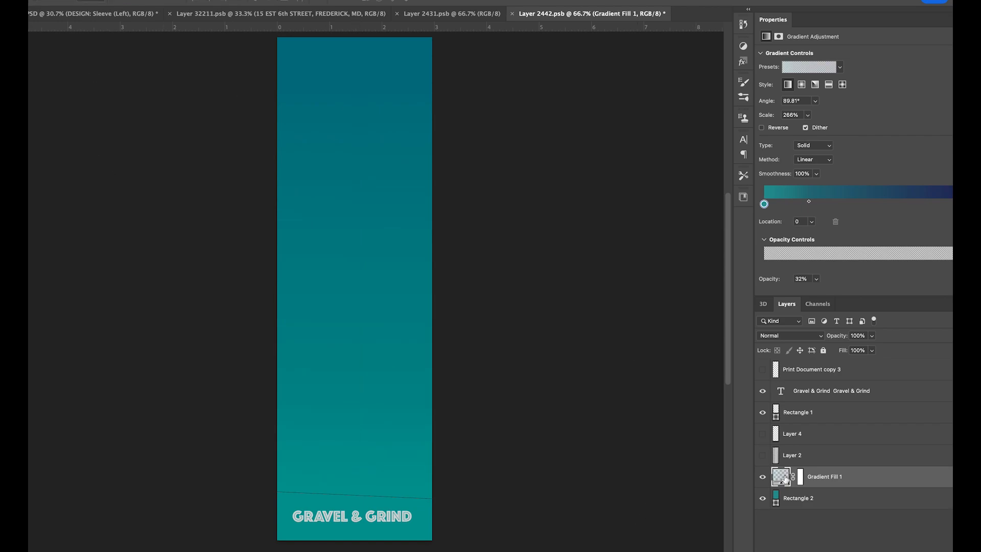
Remove the thin outline from the cuff rectangle, save the left sleeve design and check it on the jersey
click(793, 433)
double_click(775, 412)
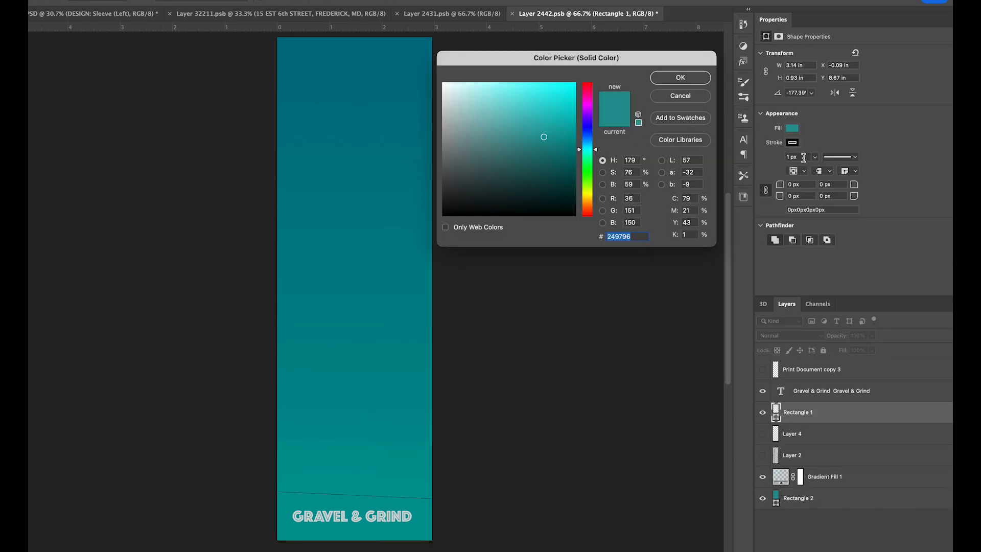
key(Escape)
key(ctrl+s)
click(97, 14)
Move the dark blue stop of the left sleeve's gradient to location 57
click(557, 14)
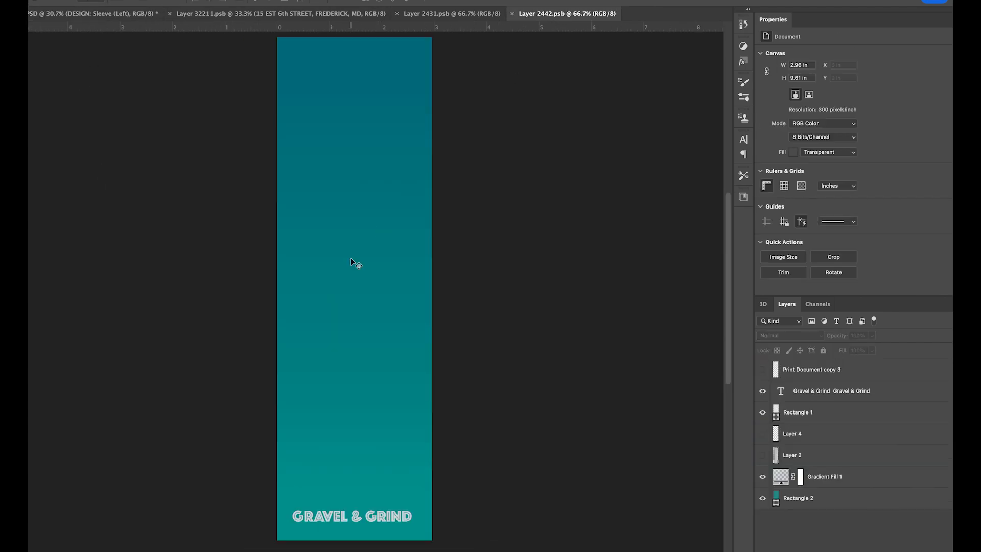
click(824, 476)
drag(909, 204, 886, 204)
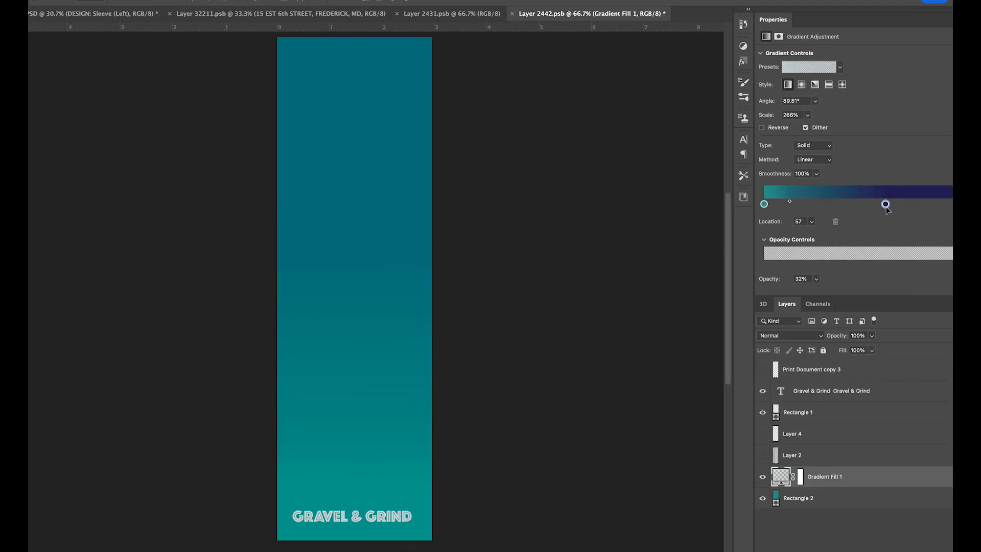
Save the left sleeve design, and send the large teal rectangle to the back of the right sleeve design
key(ctrl+s)
click(97, 13)
click(557, 15)
mouse_move(399, 240)
mouse_down()
mouse_move(206, 13)
mouse_move(446, 204)
mouse_move(389, 223)
mouse_up()
key(ctrl+shift+[)
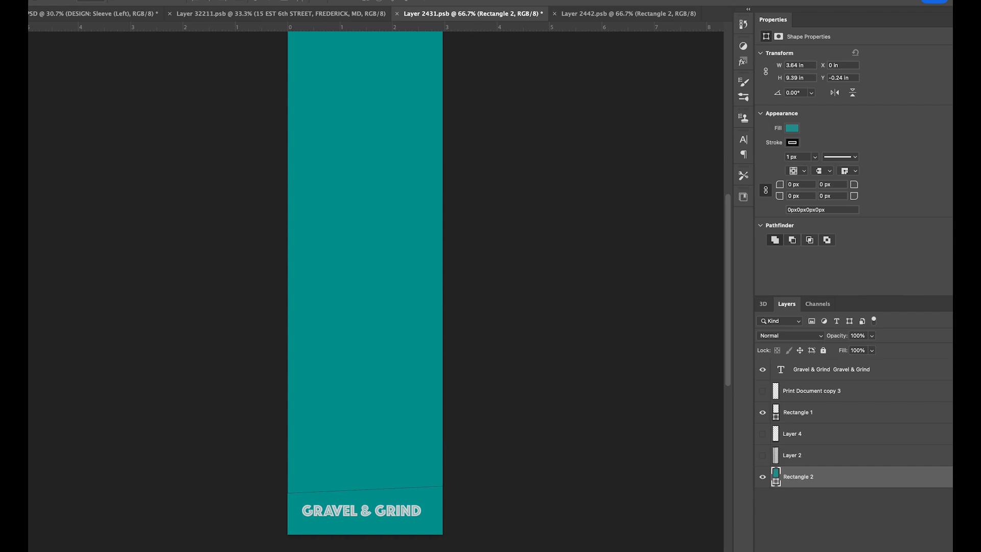
Add a vertical teal-to-dark-blue gradient to the right sleeve, remove the cuff rectangle's outline, and save the design to check it on the jersey
drag(383, 453, 379, 90)
key(v)
click(416, 513)
click(798, 415)
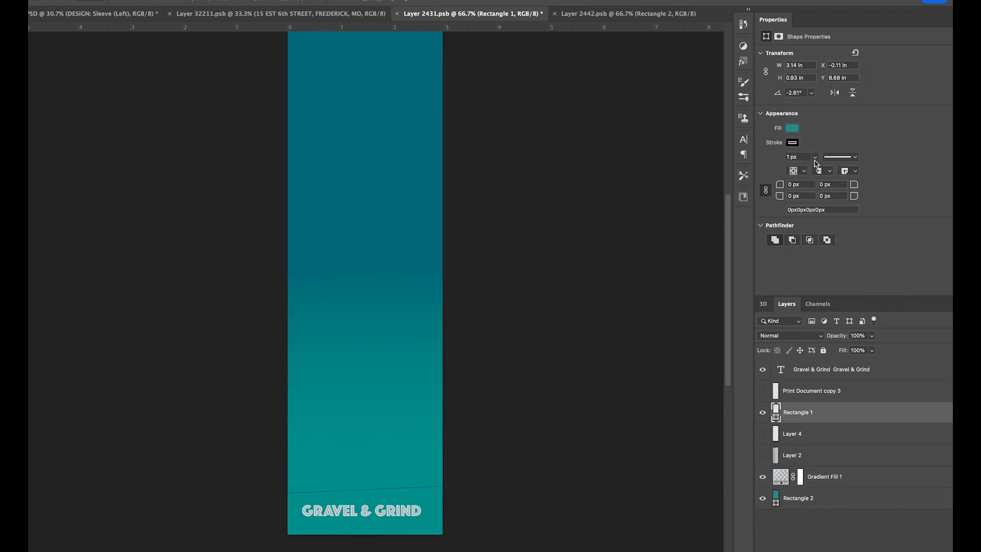
click(662, 192)
key(ctrl+s)
click(125, 13)
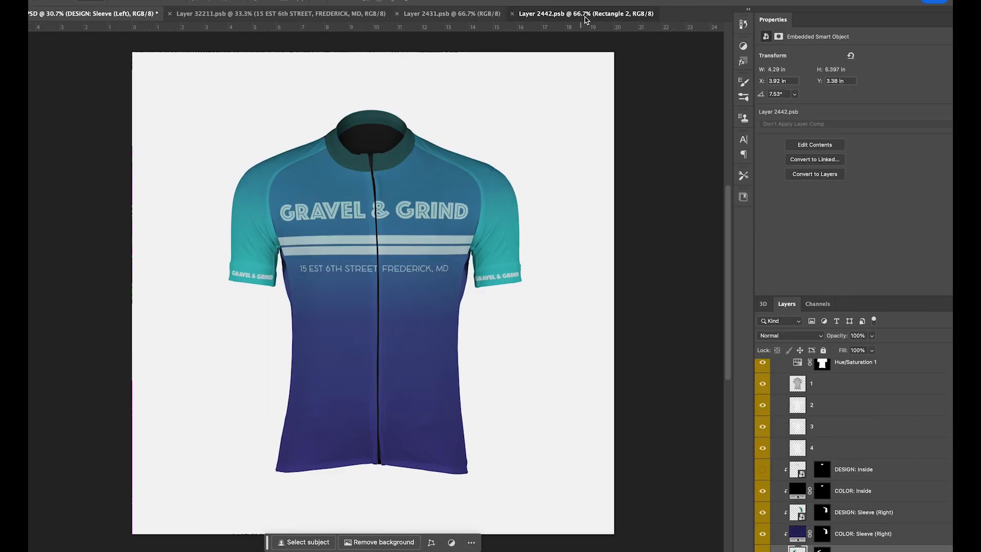
Shorten the left sleeve's gradient to a 225% scale, move its dark blue stop to location 49, and check the saved result on the jersey
click(587, 14)
click(373, 237)
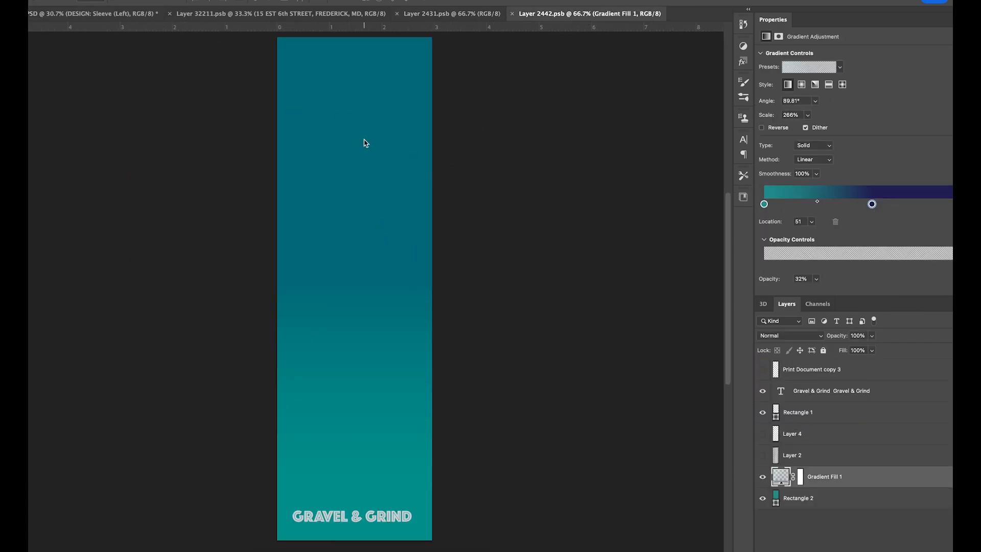
key(g)
drag(358, 80, 357, 142)
click(866, 207)
key(ctrl+z)
click(888, 205)
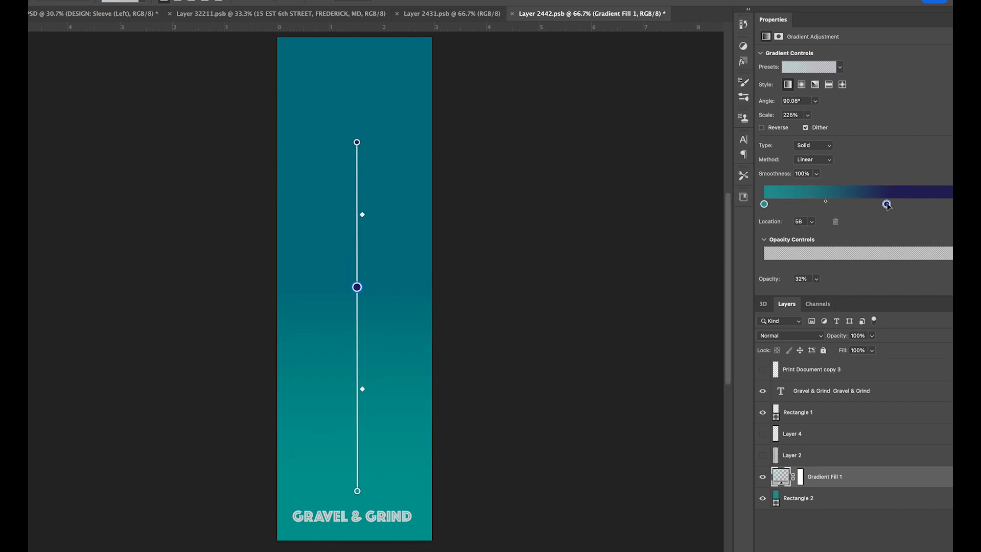
click(108, 20)
click(562, 14)
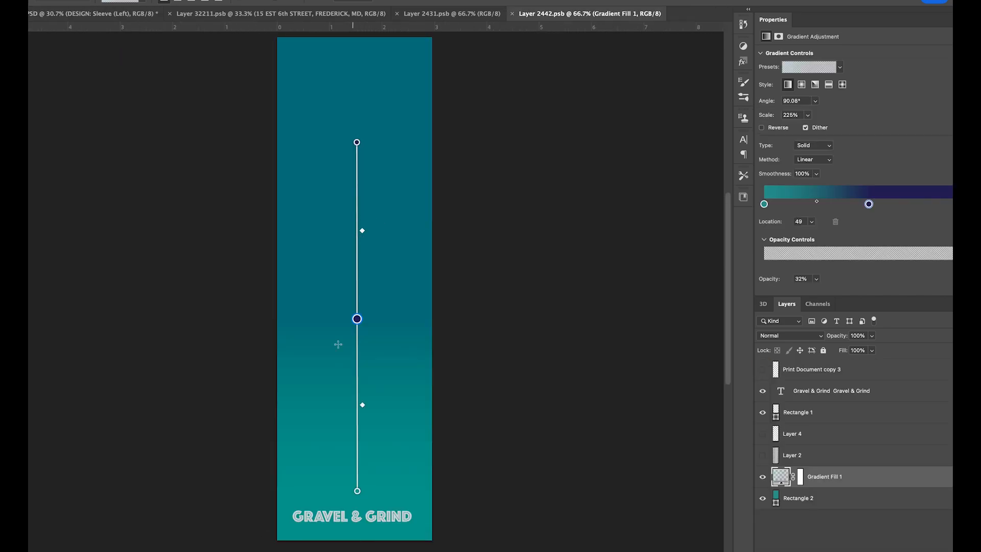
key(ctrl+Tab)
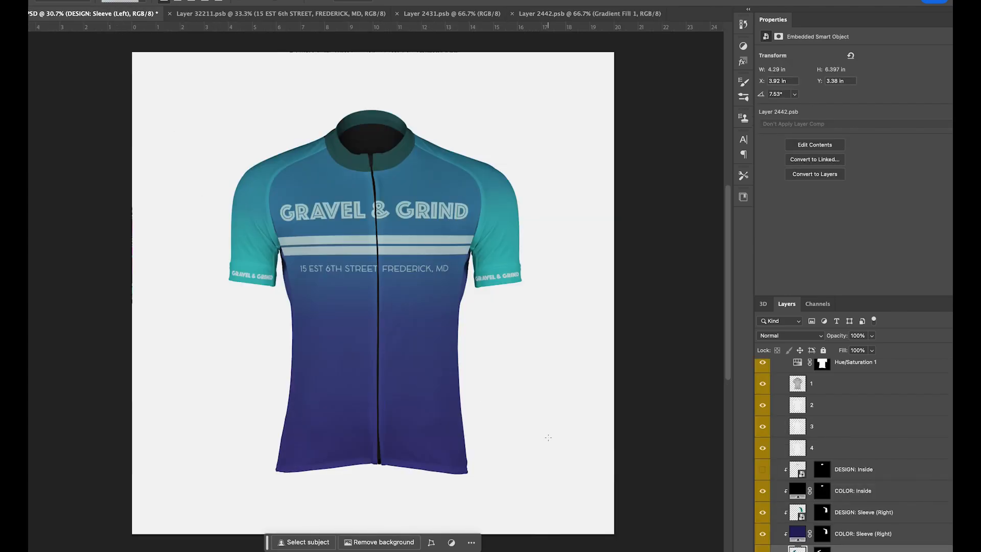
Copy the two light chest stripes into both sleeve designs above the cuff lettering and save them
click(265, 11)
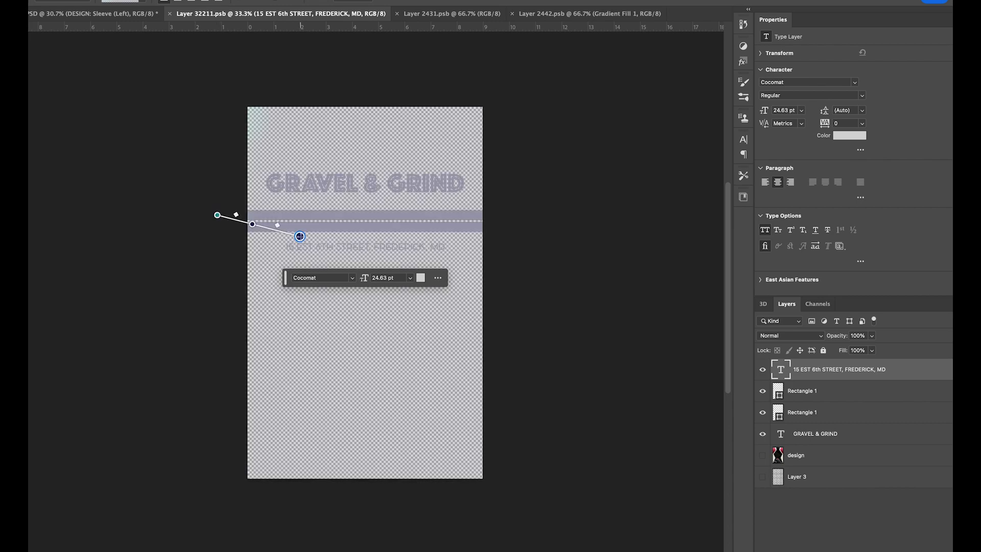
drag(212, 213, 223, 403)
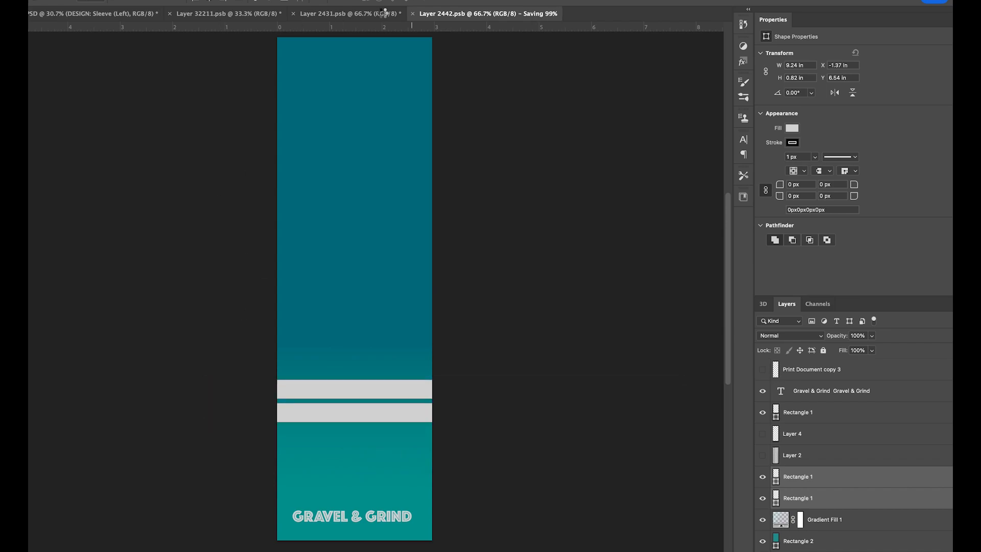
click(384, 12)
key(super+s)
click(121, 15)
Reposition the two light stripes on the sleeve designs, save them and check their alignment with the chest stripes on the jersey
click(362, 17)
drag(236, 372, 398, 440)
key(super+z)
shift+click(407, 423)
key(super+z)
drag(389, 385, 382, 458)
click(815, 540)
click(812, 374)
shift+click(812, 391)
click(266, 419)
click(489, 15)
click(57, 15)
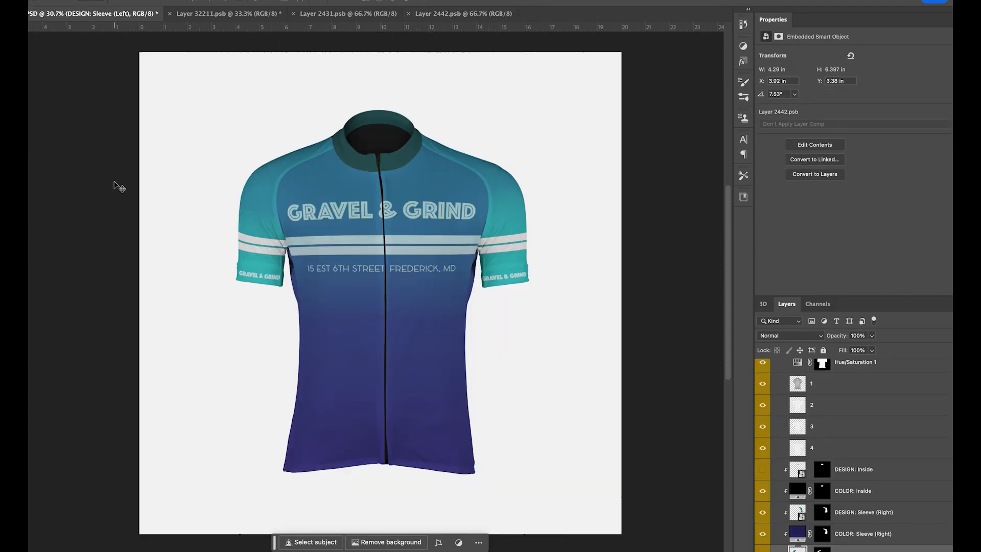
Take the light stripes back out of both sleeve designs and check the jersey
click(352, 14)
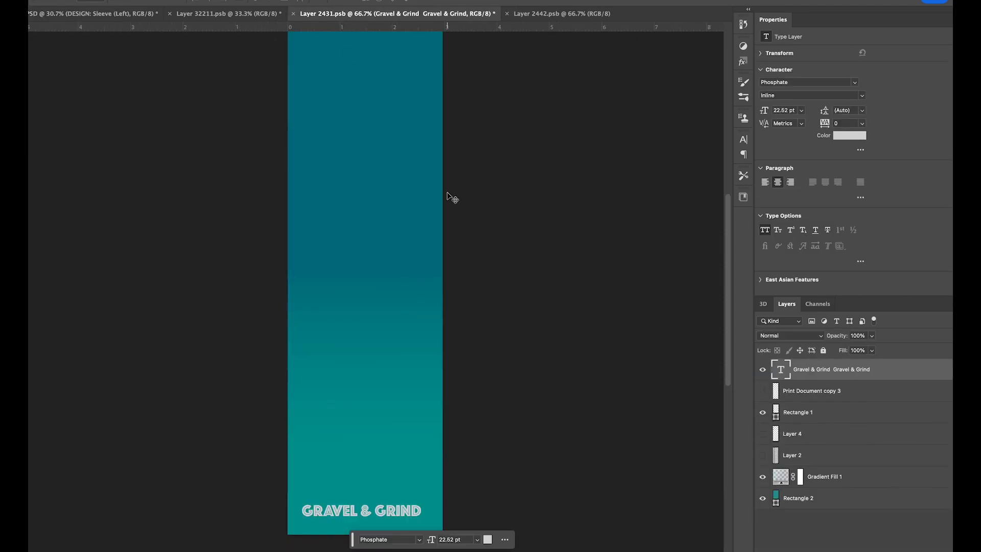
click(566, 16)
click(123, 19)
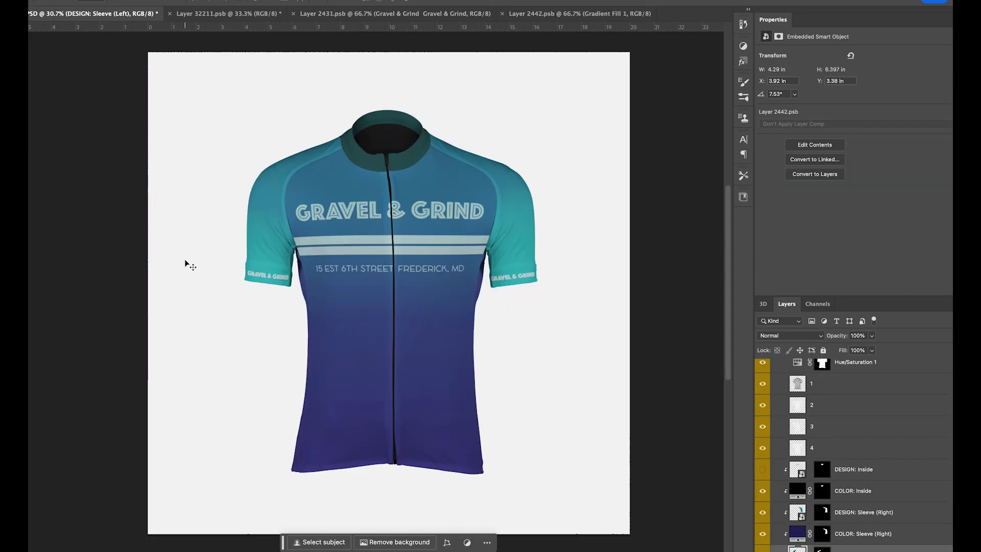
Save the mockup as Front of Gravel and Grind Bike Jersey.psd in the pack 3 folder
key(super+shift+s)
text(Fro)
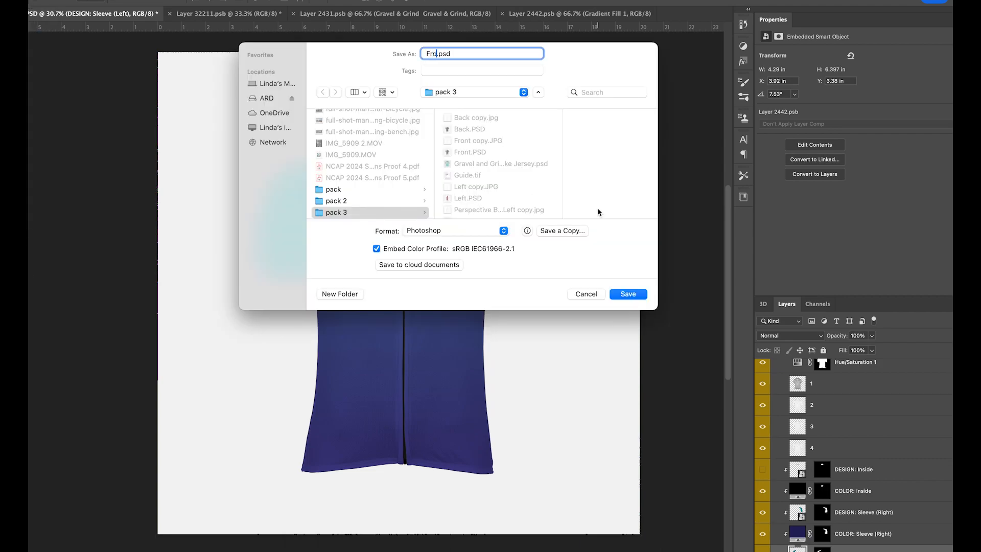
click(620, 293)
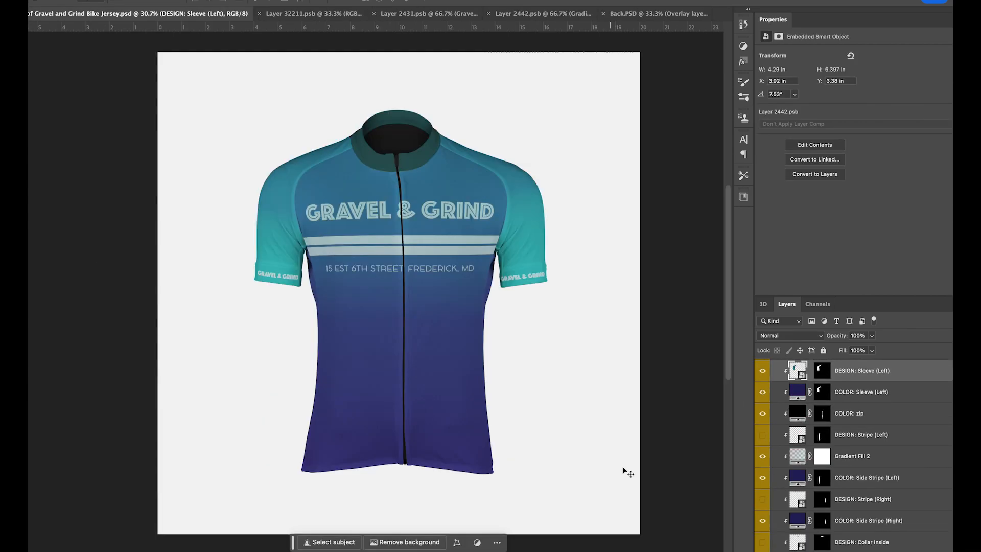
Try copying the body's gradient fill from the front mockup into Back.PSD near the back design layer
scroll(794, 467, up, 1)
click(797, 477)
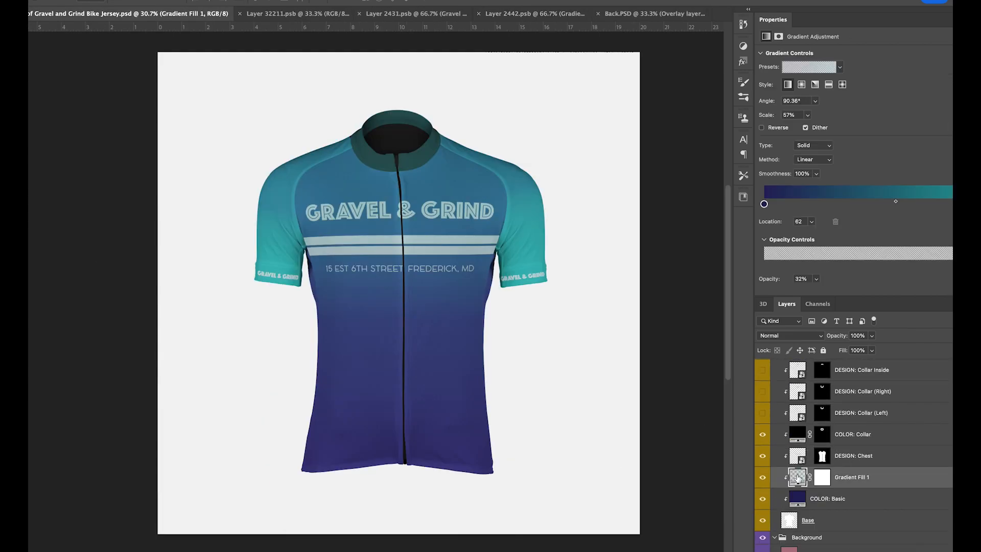
click(654, 14)
scroll(827, 439, down, 5)
click(852, 435)
key(super+v)
drag(848, 435, 848, 465)
key(Delete)
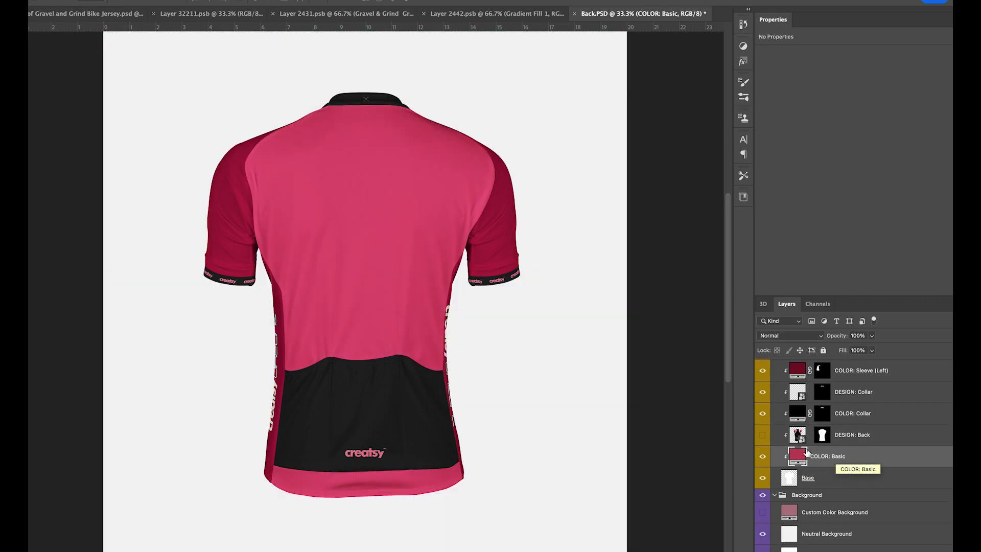
click(797, 434)
click(796, 413)
scroll(787, 431, up, 8)
double_click(797, 417)
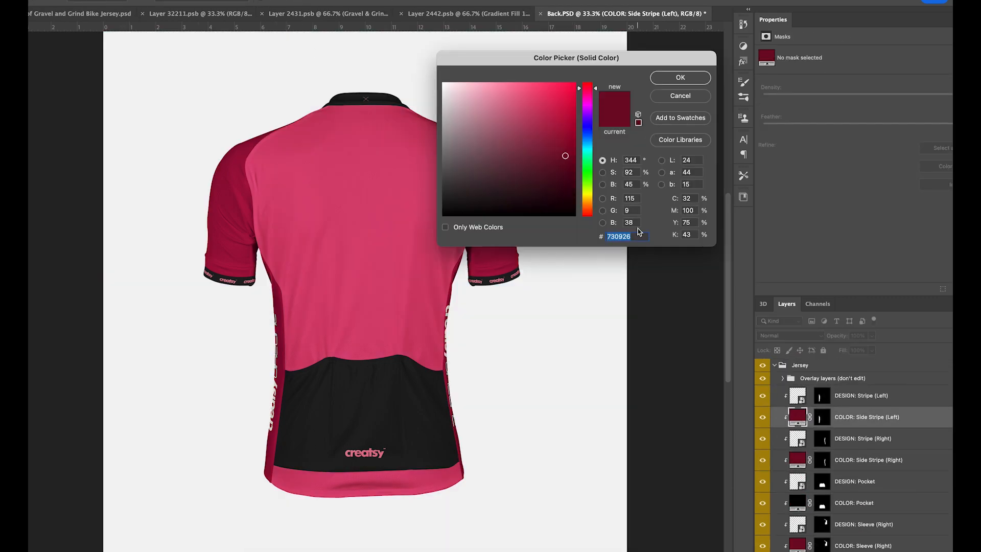
click(699, 98)
Copy the dark blue hex 24205C from the logo file in Illustrator and apply it to the back jersey's left side stripe in Photoshop
key(super+Tab)
double_click(21, 389)
key(super+c)
click(587, 242)
key(super+Tab)
double_click(797, 417)
key(super+v)
click(681, 78)
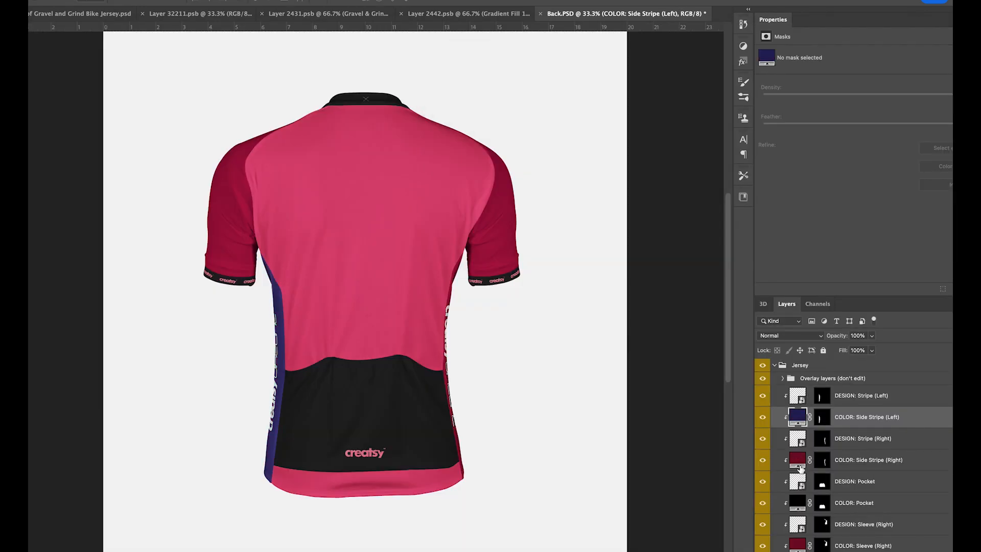
Apply the copied dark blue to the back jersey's right side stripe and right sleeve
double_click(797, 459)
key(super+v)
click(681, 77)
scroll(839, 526, down, 3)
double_click(798, 484)
key(super+v)
click(684, 78)
Apply the copied dark blue to the back jersey's left sleeve and basic body colour
double_click(798, 478)
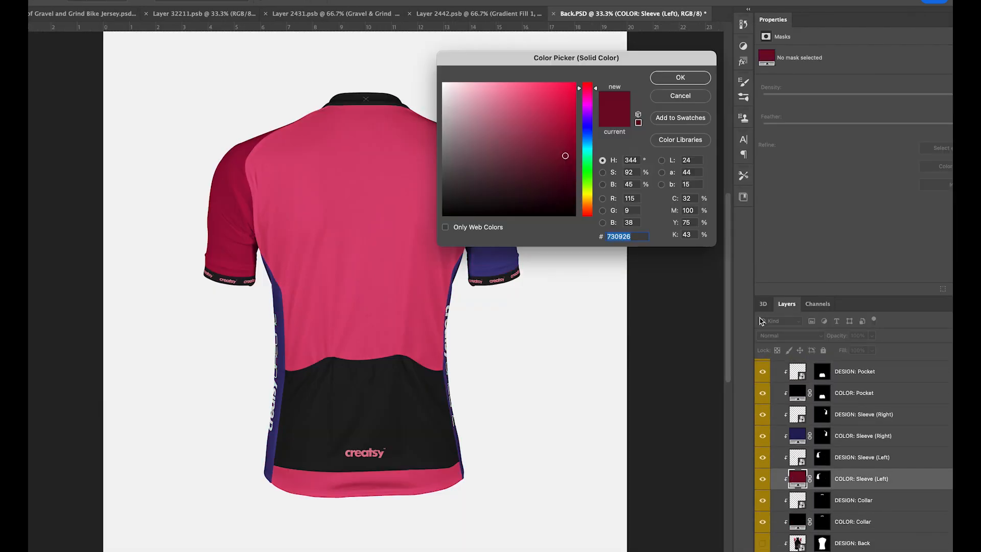
key(super+v)
click(681, 77)
scroll(818, 480, down, 3)
double_click(797, 500)
key(super+v)
click(681, 79)
Copy the teal hex 249796 from the logo file in Illustrator and apply it to the back jersey's collar and pocket in Photoshop
key(super+Tab)
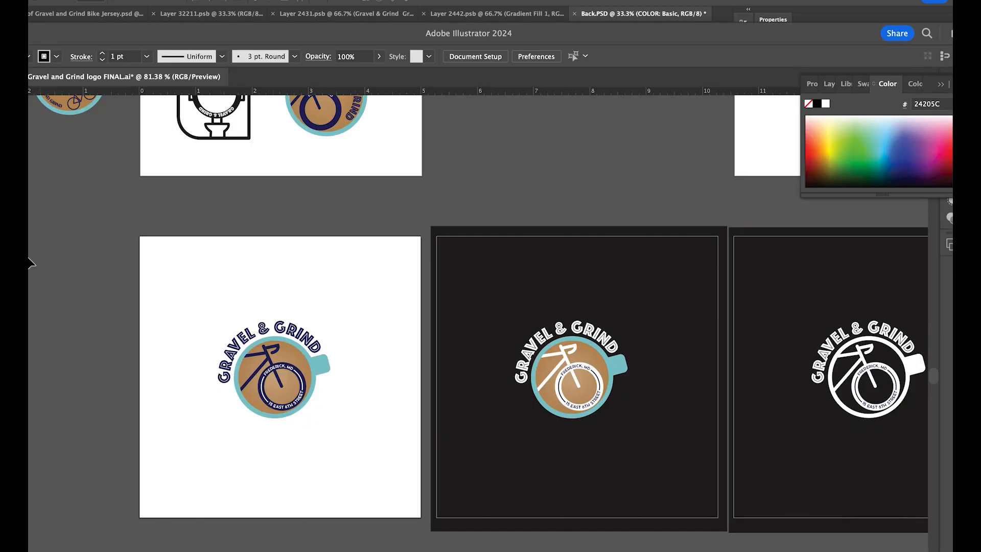
double_click(20, 389)
key(super+c)
click(462, 427)
key(super+Tab)
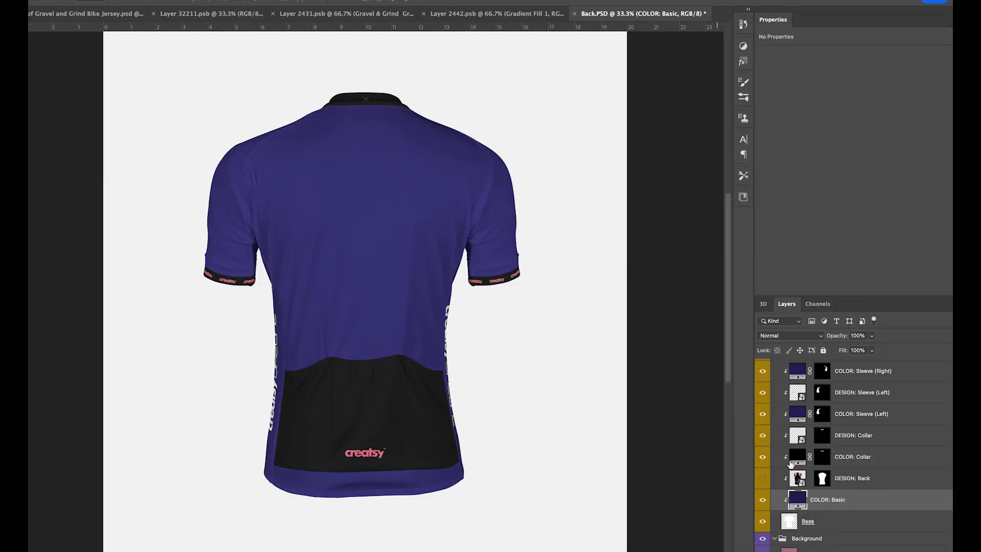
double_click(797, 456)
key(super+v)
click(681, 77)
scroll(839, 460, up, 2)
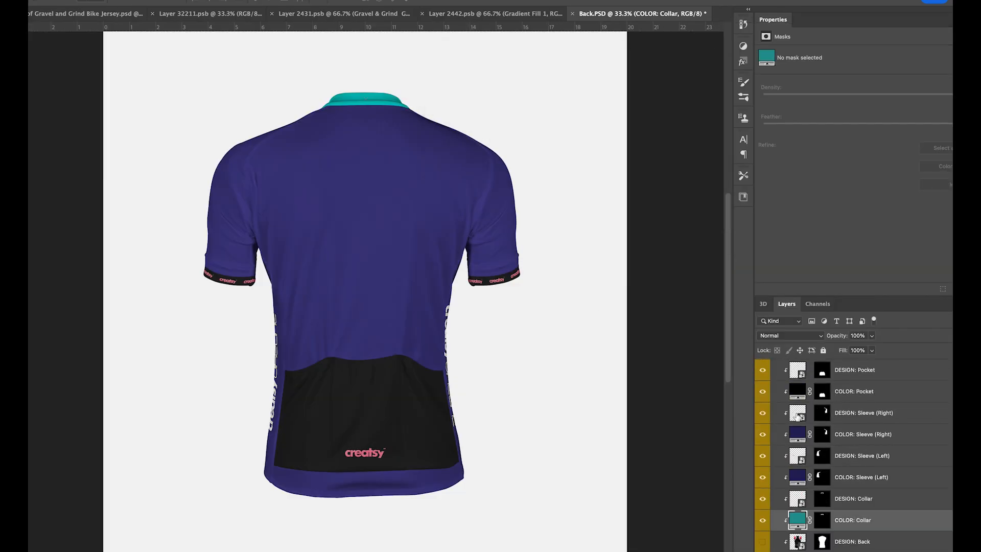
double_click(797, 391)
key(super+v)
click(681, 78)
Add a vertical gradient fill over the back jersey, blending from dark blue at the hem to teal near the collar
scroll(803, 405, down, 3)
click(795, 462)
click(14, 244)
click(41, 513)
drag(363, 481, 359, 148)
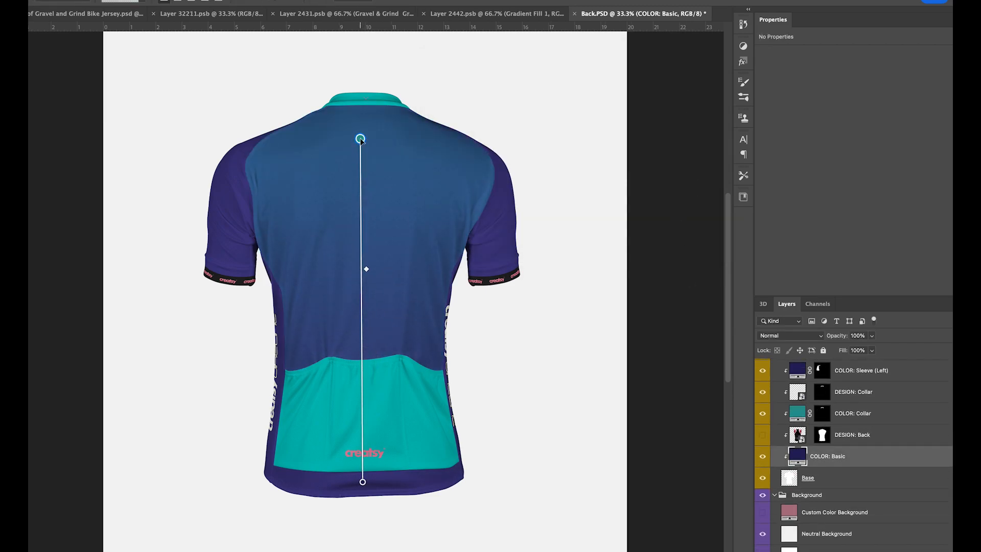
drag(363, 482, 369, 174)
key(super+z)
key(super+z)
click(367, 250)
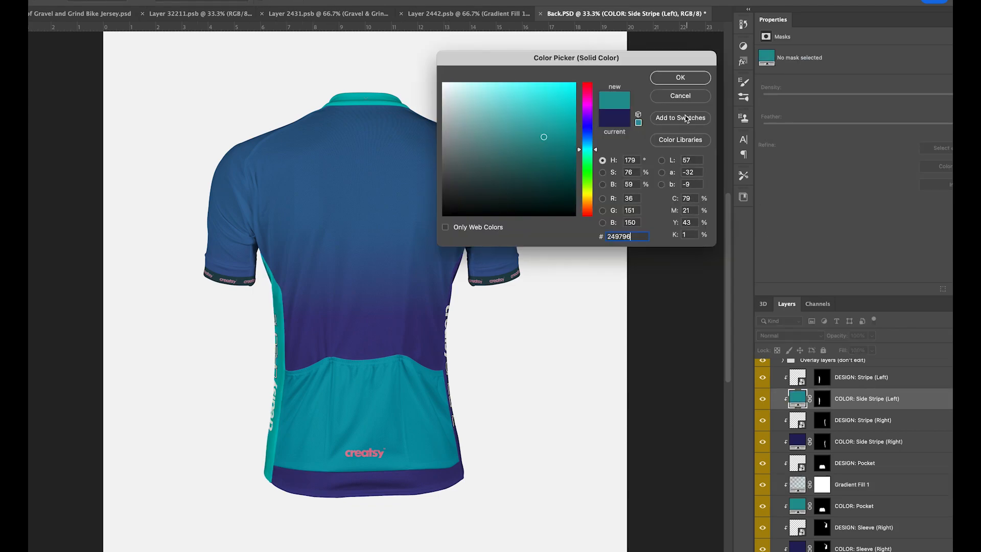
Change both side stripes of the back jersey to teal 249796
click(682, 96)
double_click(797, 441)
click(683, 96)
scroll(810, 406, up, 2)
double_click(800, 417)
click(682, 96)
double_click(798, 417)
click(682, 77)
scroll(826, 518, down, 2)
double_click(798, 413)
key(super+v)
click(682, 78)
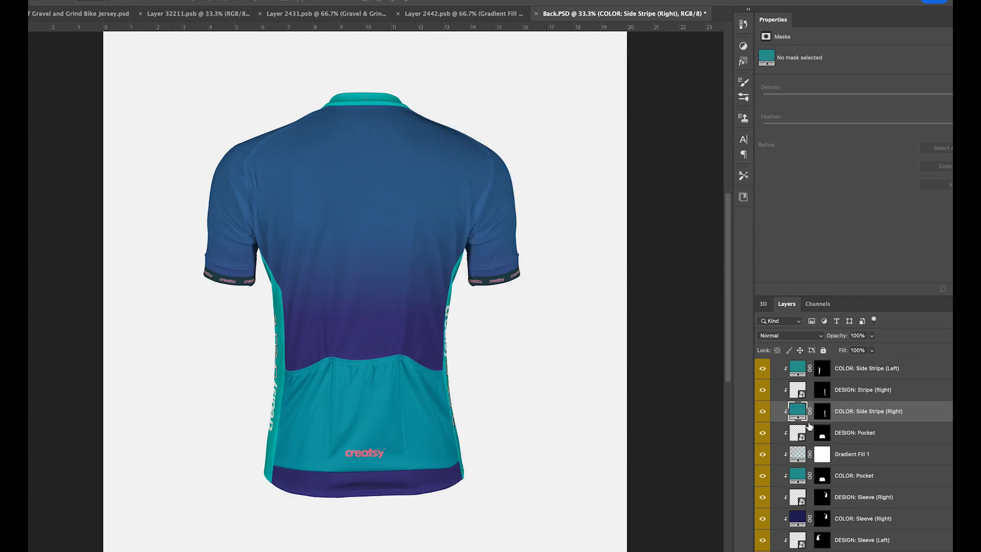
Change the right and left sleeve colours of the back jersey to teal 249796
scroll(800, 429, down, 2)
double_click(798, 475)
click(682, 78)
scroll(797, 491, down, 1)
double_click(798, 495)
key(super+v)
click(681, 78)
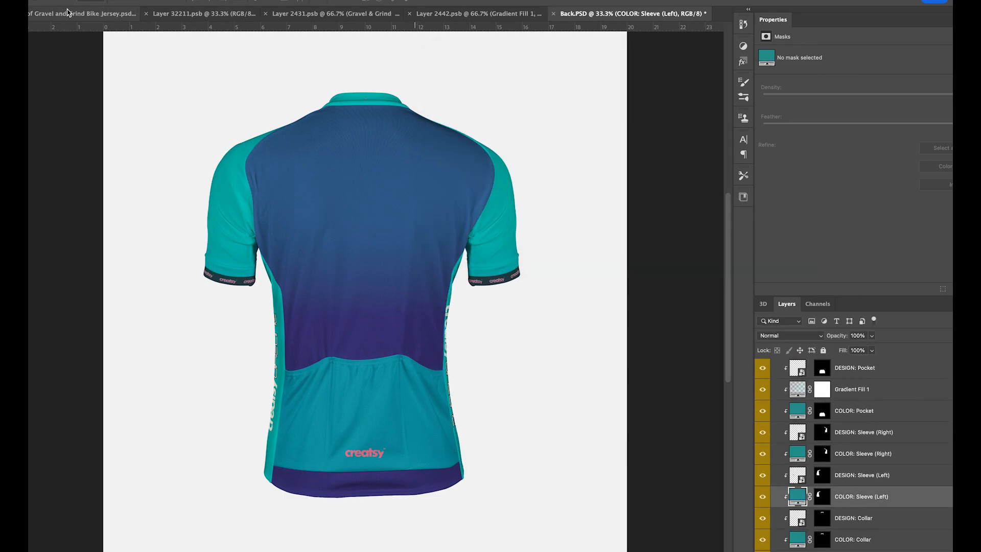
In the front jersey mockup, set both side stripe colours to teal 249796
click(66, 14)
double_click(798, 426)
key(super+v)
click(680, 79)
double_click(797, 383)
text(249796)
click(681, 78)
Set the front jersey's collar colour to teal 249796
scroll(817, 460, down, 1)
double_click(797, 498)
text(249796)
click(682, 77)
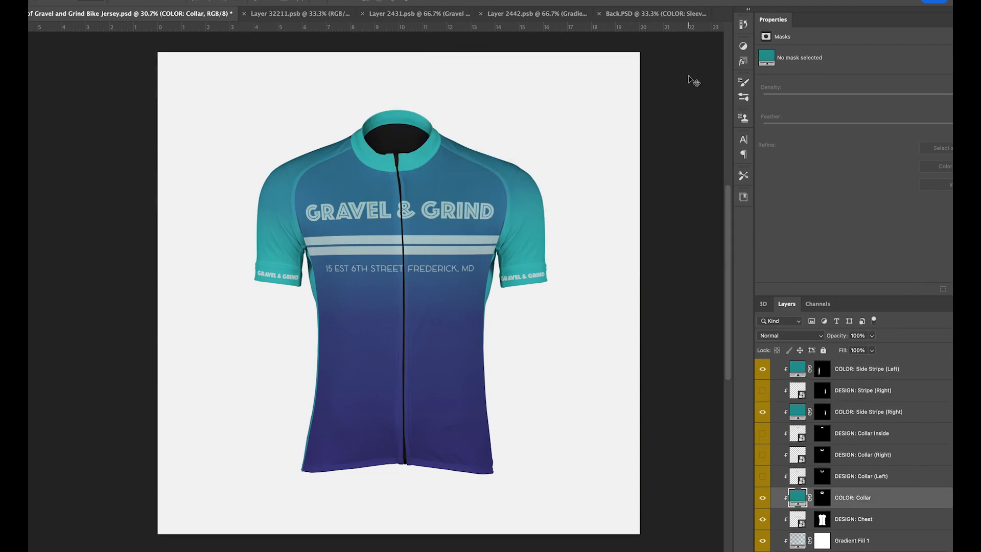
Look into the back mockup's side stripe design and close it
click(670, 14)
scroll(817, 449, up, 3)
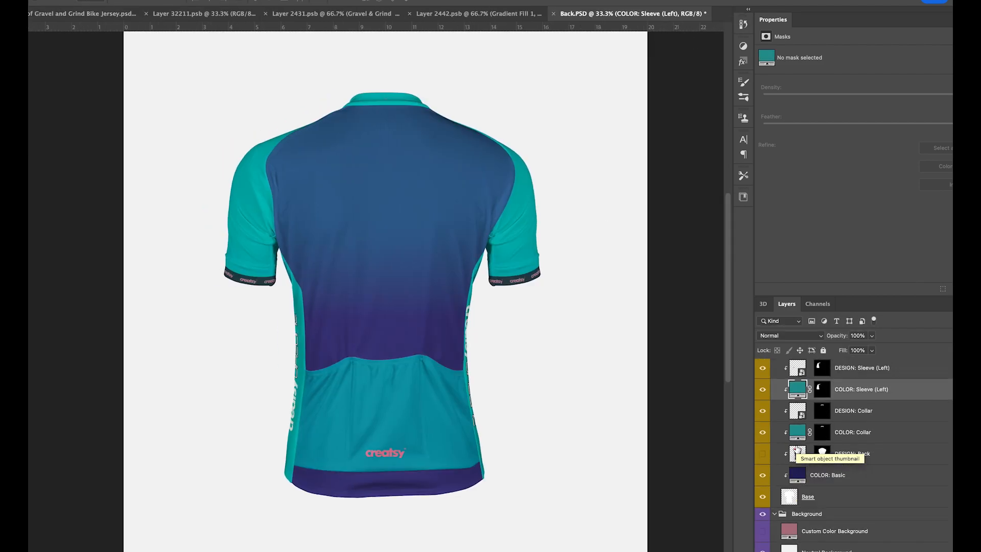
double_click(798, 440)
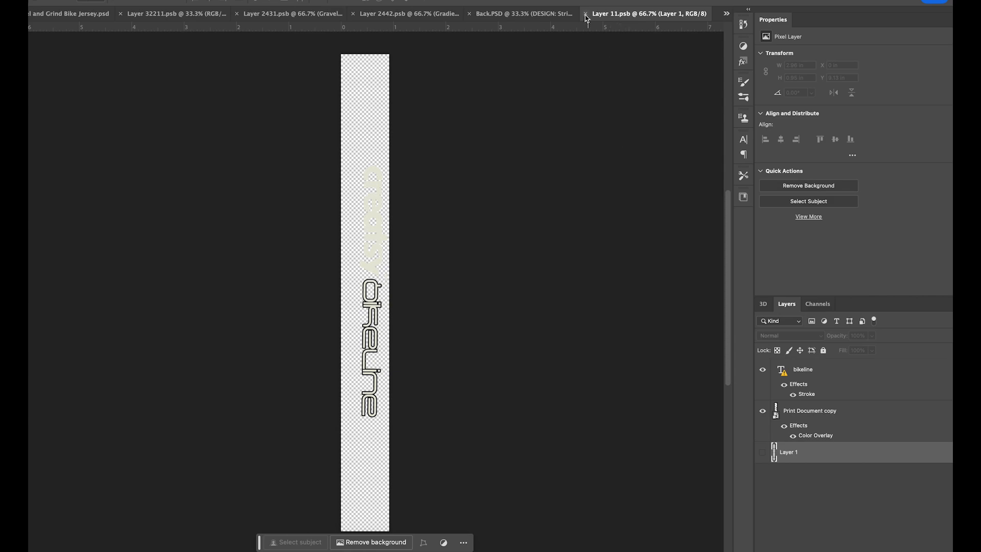
click(586, 14)
Open the back mockup's right sleeve design and copy the lettering, cuff rectangle and large teal rectangle into it from the front's sleeve design
scroll(801, 484, down, 1)
scroll(801, 483, up, 1)
scroll(800, 485, down, 2)
double_click(799, 488)
click(266, 15)
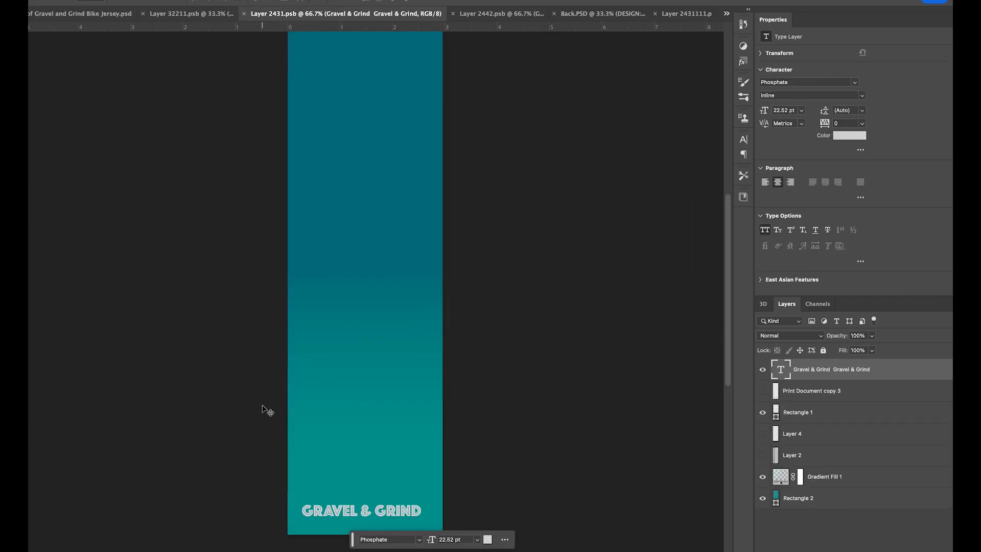
drag(248, 471, 398, 373)
click(497, 374)
click(404, 381)
Add a vertical gradient fill above the large teal rectangle, running from teal near the cuff up to dark blue
click(21, 444)
click(48, 513)
drag(364, 112, 362, 475)
drag(369, 274, 370, 440)
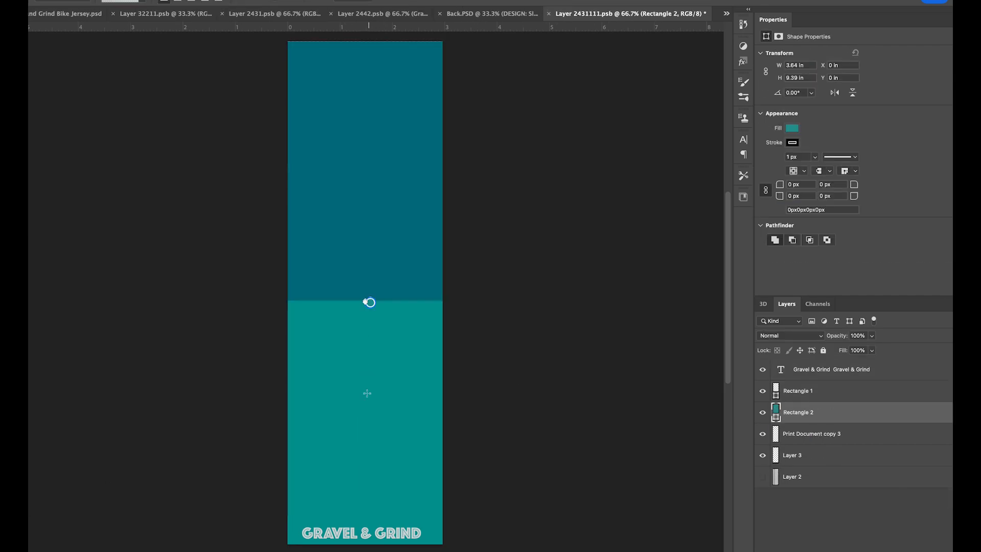
drag(362, 248, 360, 472)
key(v)
click(266, 402)
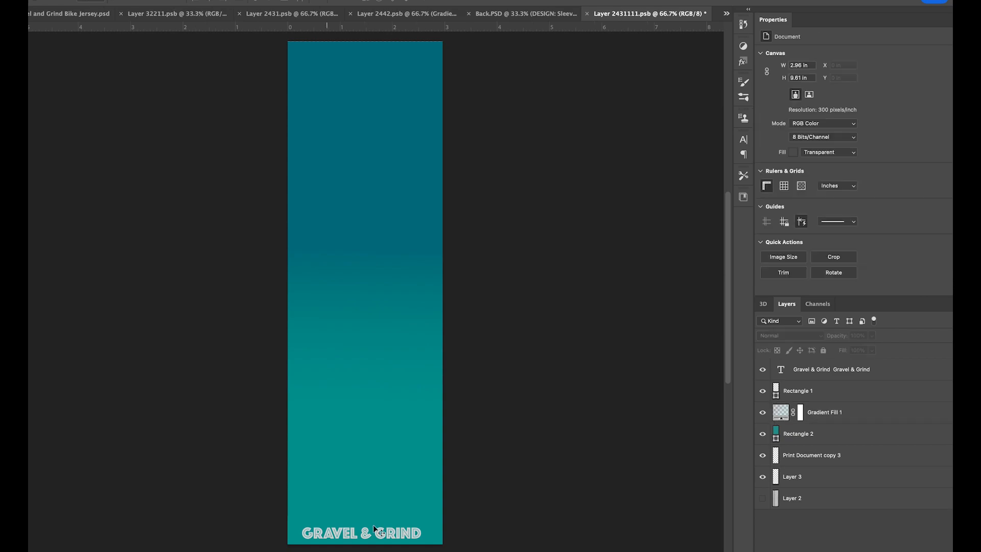
Nudge the Gravel & Grind cuff lettering slightly upward, save the sleeve design and compare the back jersey with the front
drag(356, 532, 356, 524)
click(254, 485)
key(super+s)
click(511, 14)
click(95, 11)
click(668, 14)
Open the back mockup's left sleeve design, add the copied lettering and rectangles, and move the lettering up about 0.15 in
click(565, 14)
scroll(882, 508, down, 3)
click(801, 527)
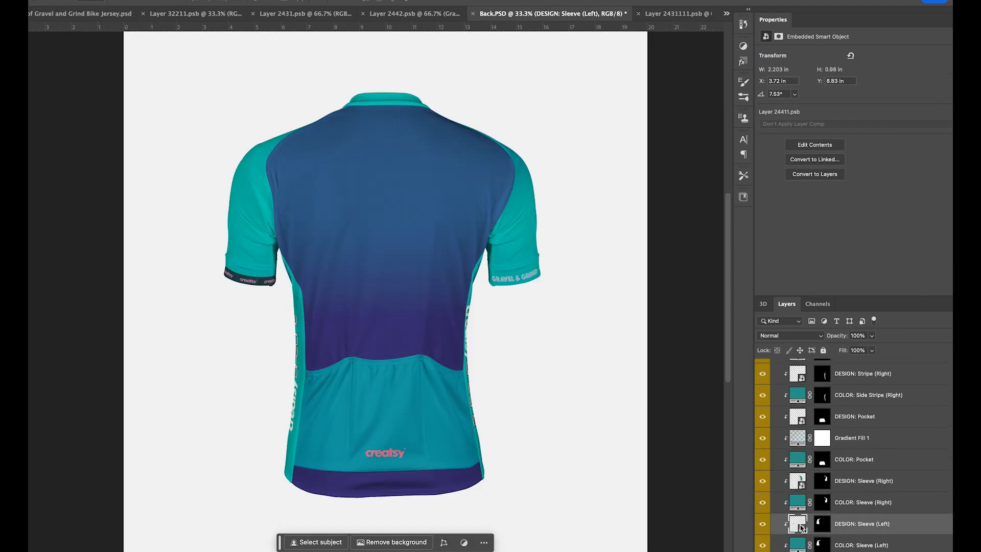
double_click(797, 523)
drag(371, 531, 371, 527)
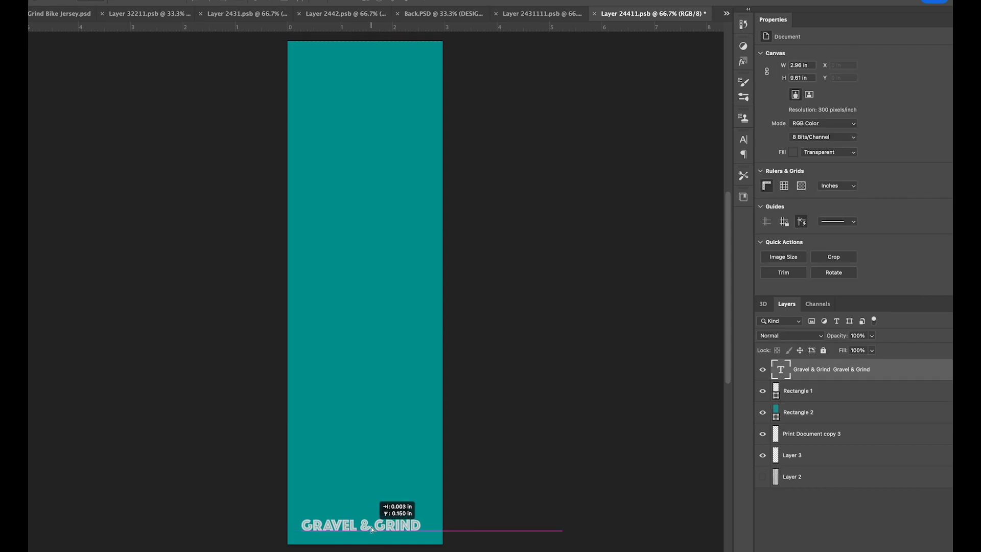
Add a vertical gradient fill above the left sleeve's large teal rectangle, running from dark blue down to teal near the cuff
click(357, 480)
click(16, 246)
click(61, 503)
drag(365, 153, 360, 402)
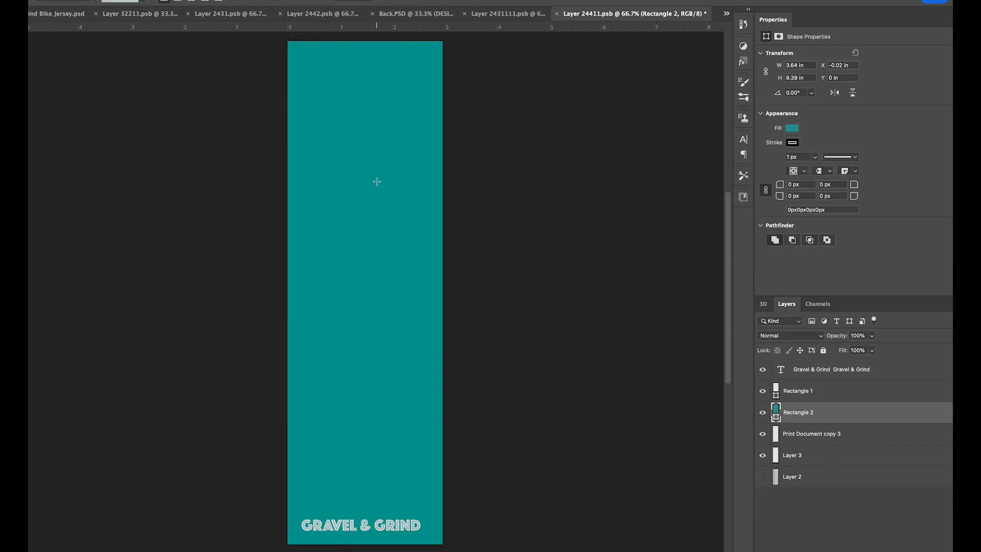
key(ctrl+z)
drag(364, 239, 361, 448)
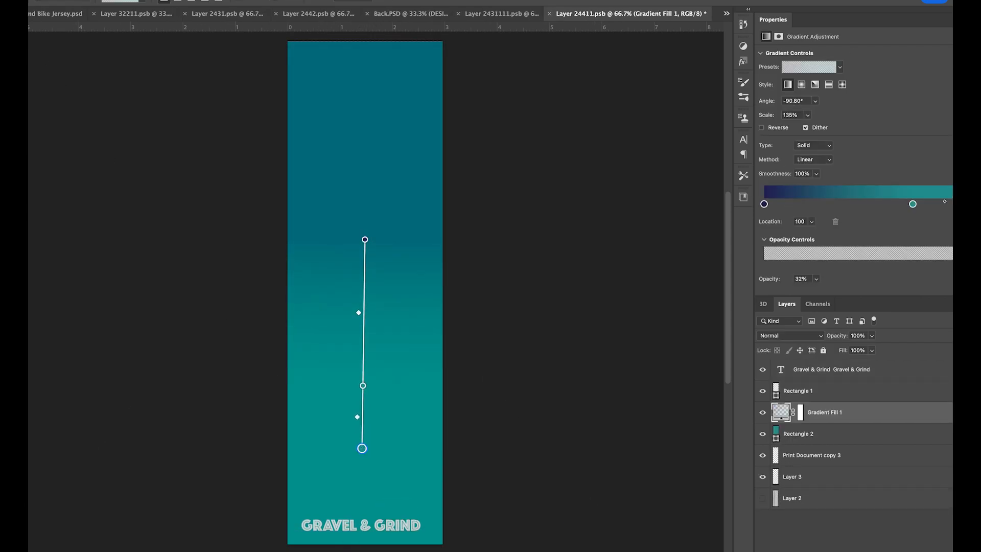
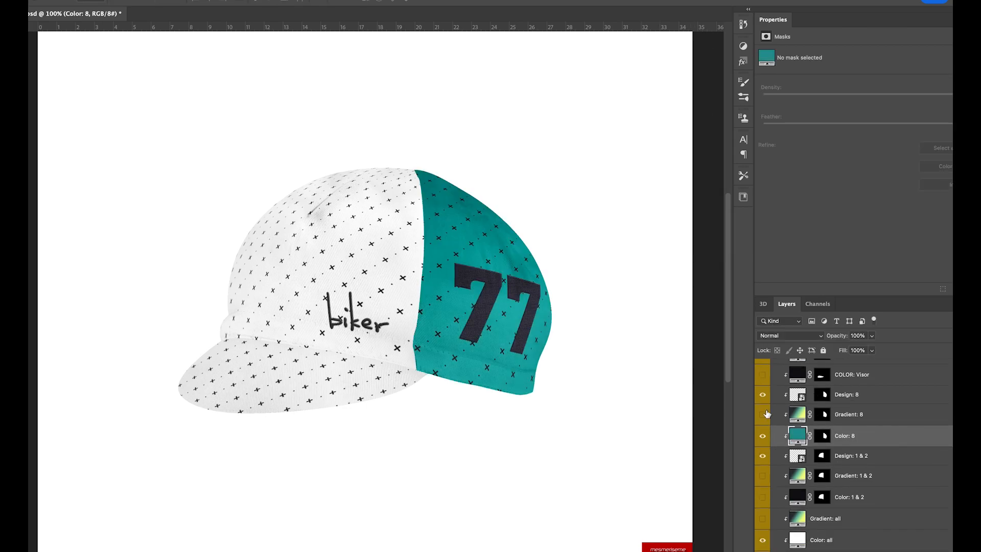
Preview the built-in gradients on the cap's panel 8 and panels 1 & 2, and hide them again
click(763, 415)
click(762, 436)
click(797, 418)
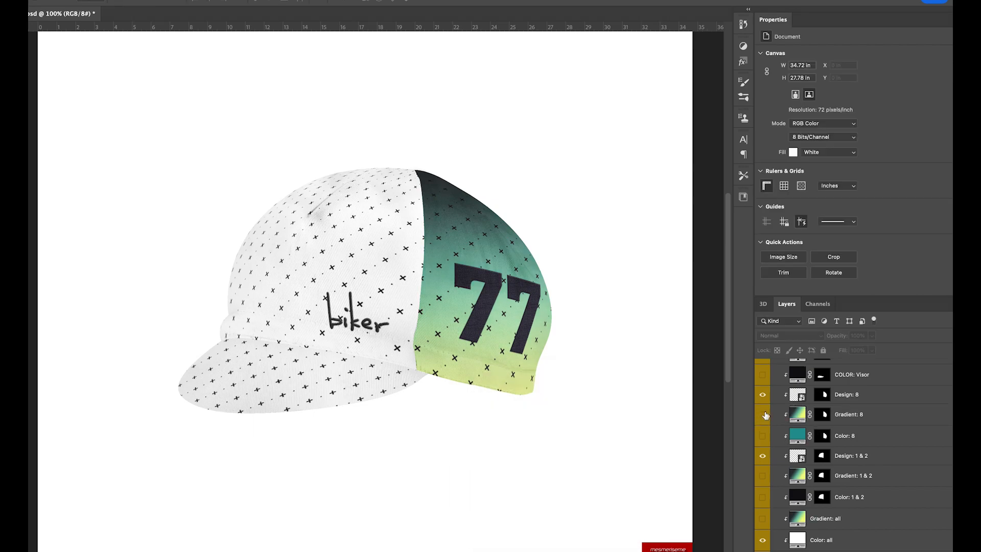
click(762, 436)
click(763, 414)
click(763, 476)
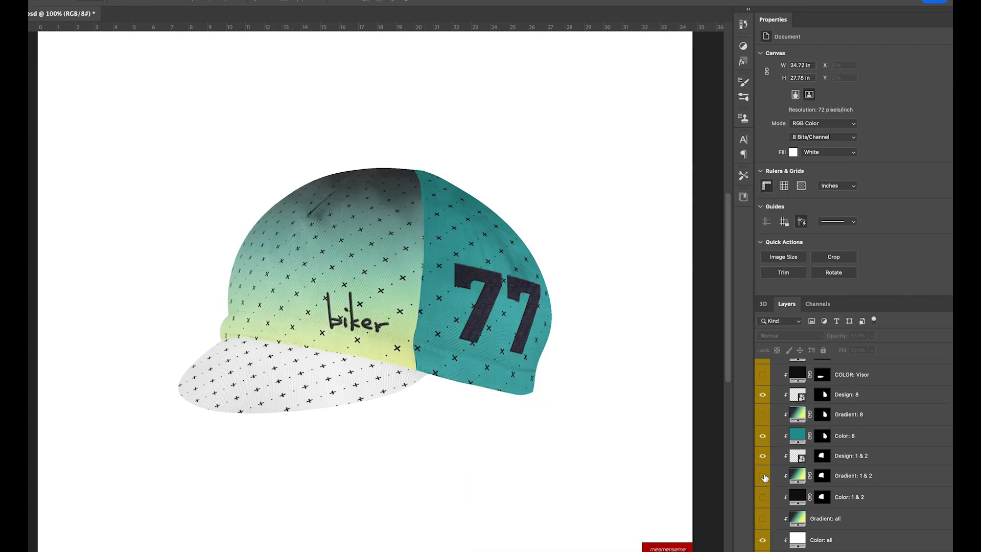
click(762, 476)
Show the cap's Color: 1 & 2 layer and recolour it and the Color: all layer with the logo's teal 249796
click(762, 497)
double_click(798, 497)
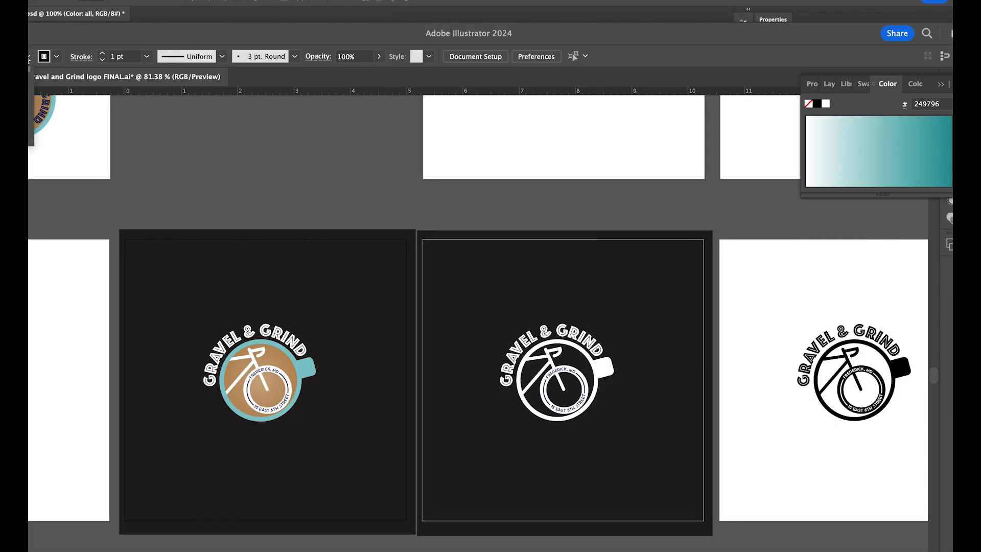
click(29, 76)
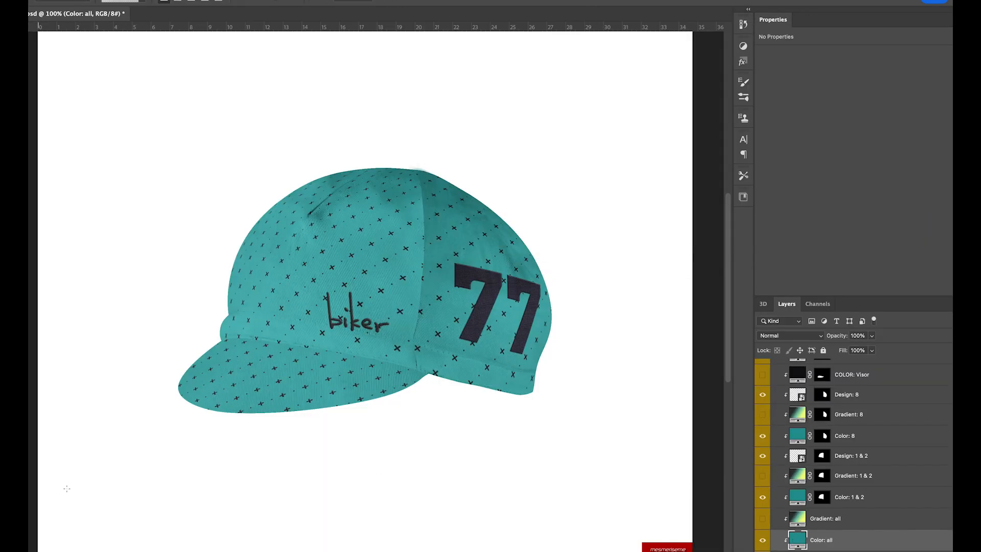
Add teal-to-dark-blue gradient fills above the cap's Color: all and Color: 1 & 2 layers
drag(204, 388, 325, 358)
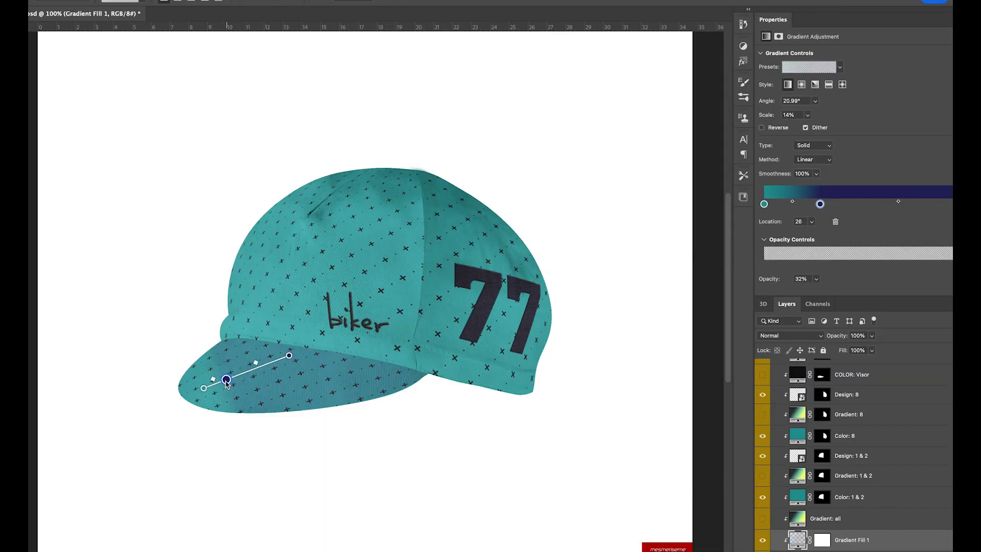
click(850, 495)
drag(347, 324, 343, 356)
drag(348, 324, 390, 197)
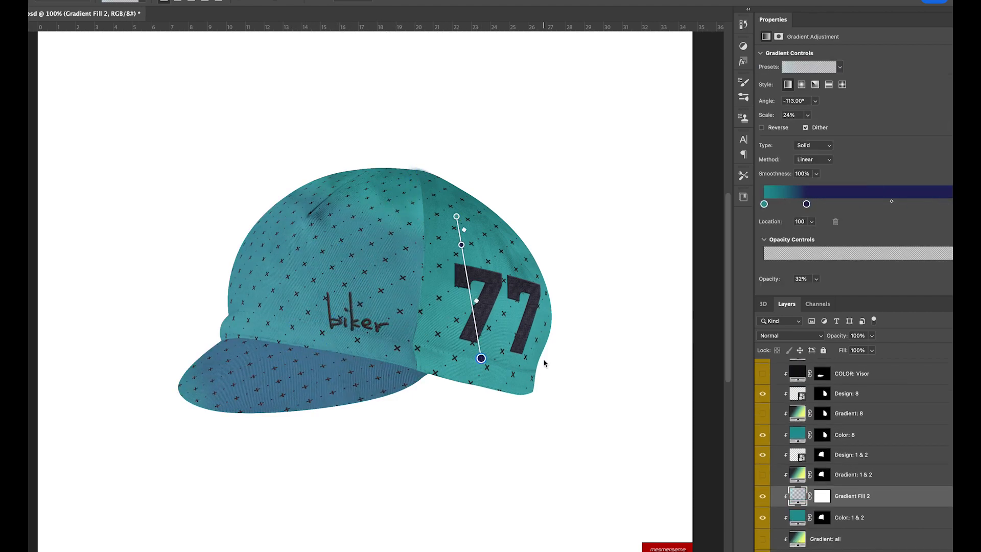
Add a gradient fill above the cap's Gradient: 8 layer, running from teal at the back to dark blue at the front
click(838, 455)
click(848, 413)
drag(481, 236, 381, 211)
drag(435, 227, 487, 275)
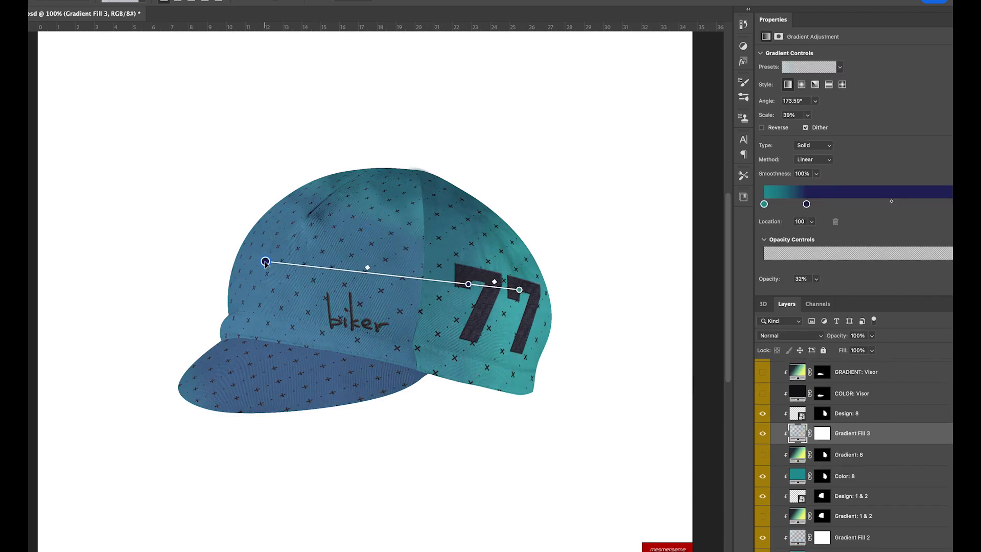
drag(266, 264, 259, 266)
drag(469, 283, 422, 279)
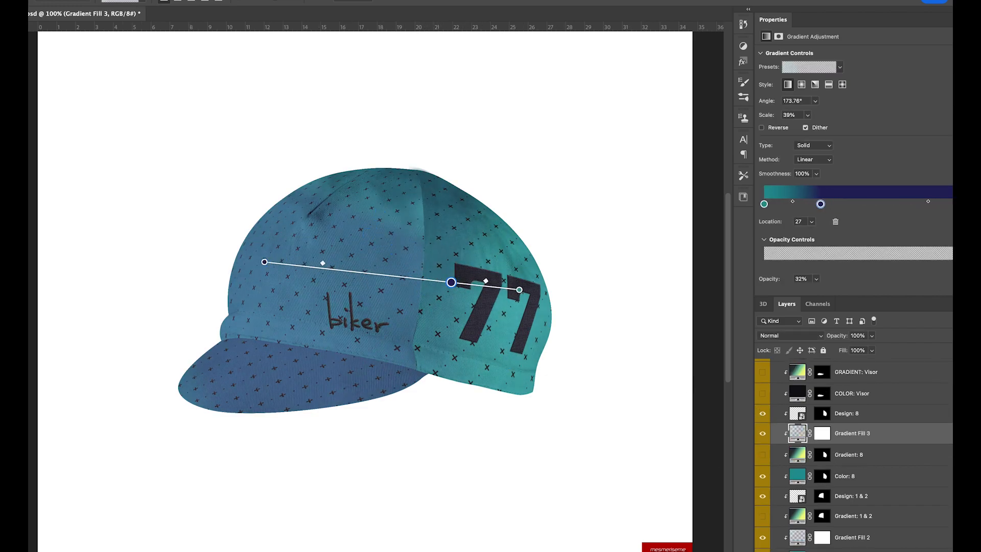
Open the cap's Embroidered: visor design for editing
key(v)
scroll(810, 530, down, 5)
scroll(812, 504, up, 10)
scroll(806, 483, down, 2)
double_click(794, 414)
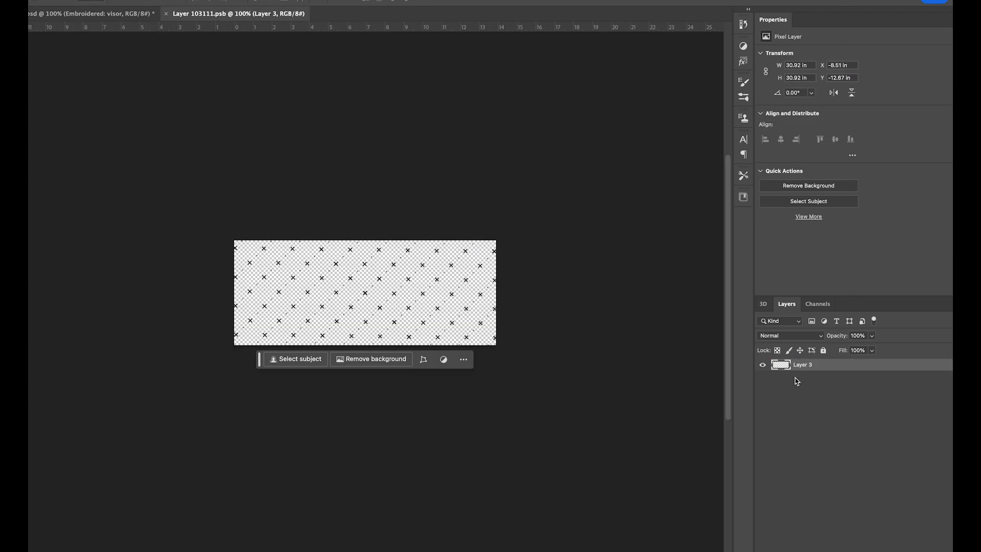
Open the front jersey's chest design and copy its two stripe rectangles
click(146, 15)
click(261, 15)
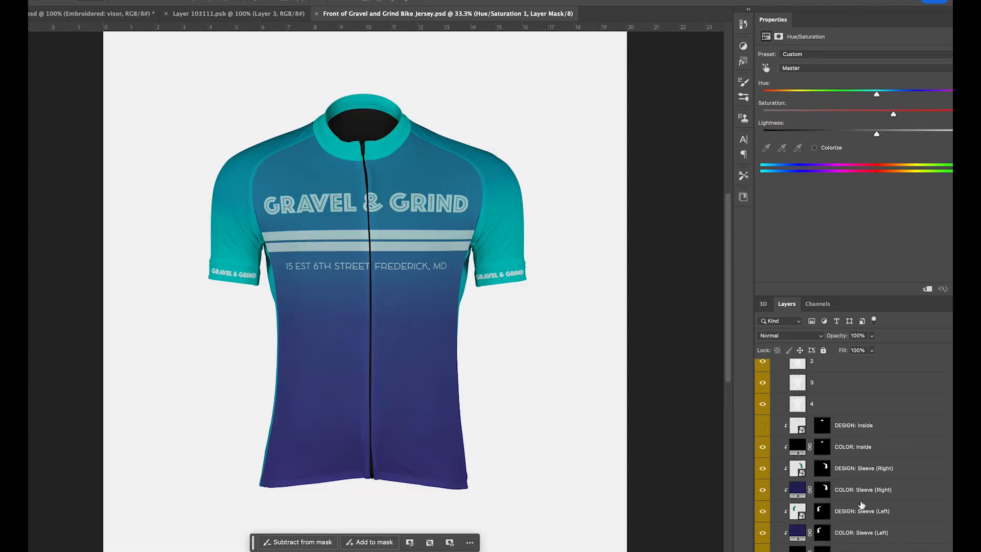
scroll(817, 460, down, 2)
click(817, 412)
double_click(784, 413)
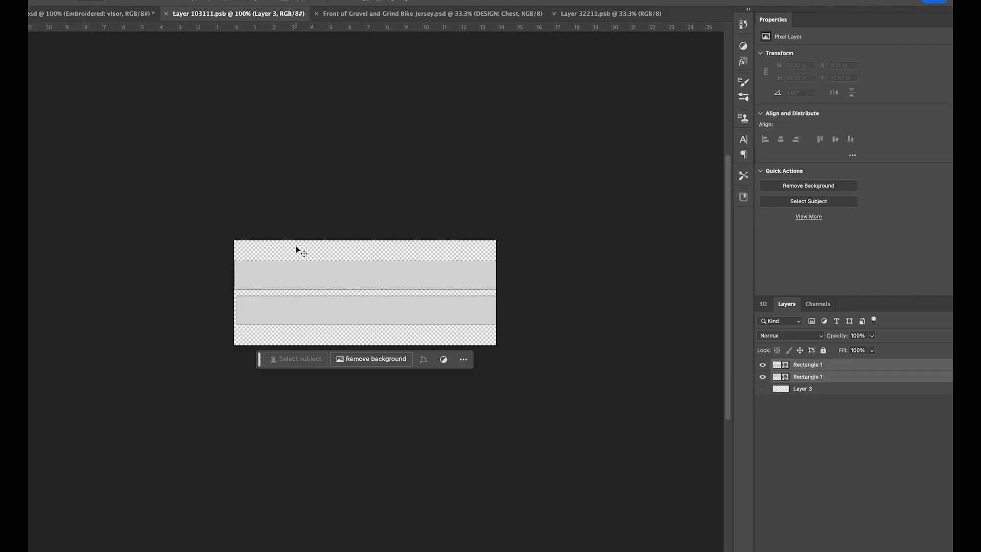
Try to place the two stripes in the visor design with its pattern hidden and rotate them by -90°
key(ctrl+t)
drag(225, 254, 582, 390)
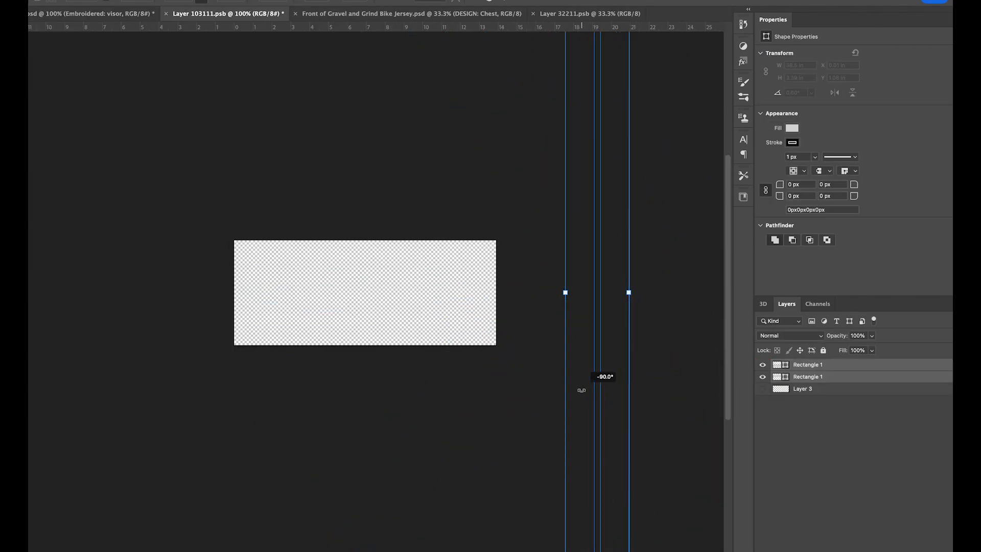
key(Return)
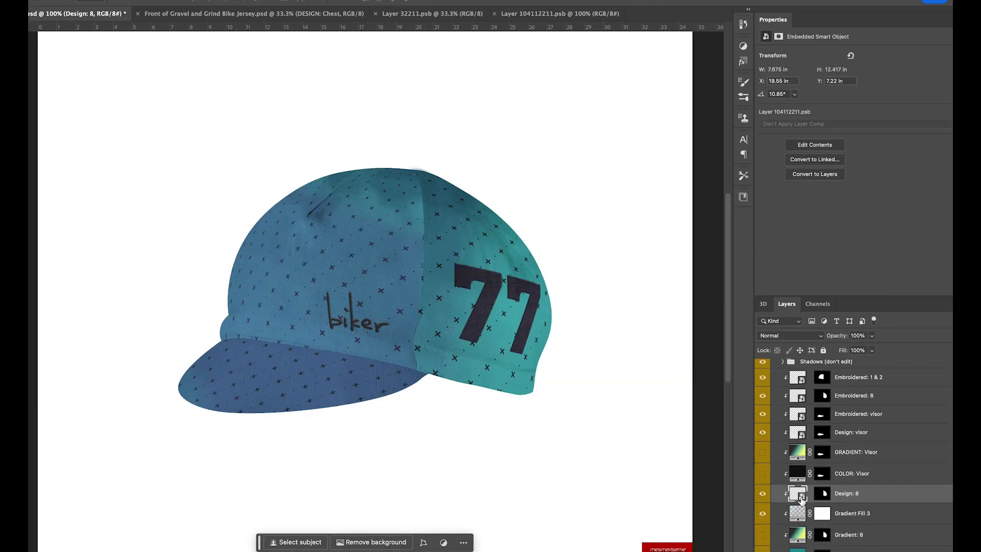
Add the two stripes to the Embroidered: 1 & 2 design, rotate them by -90°, set their stroke to 0 and check the cap
scroll(803, 491, down, 3)
scroll(803, 490, up, 3)
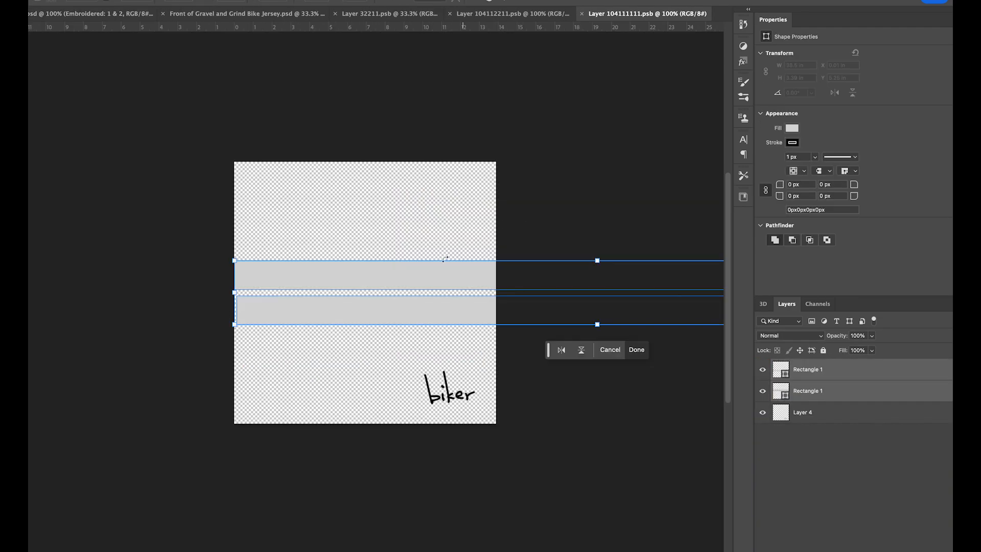
drag(715, 289, 375, 446)
key(Return)
double_click(806, 156)
text(0)
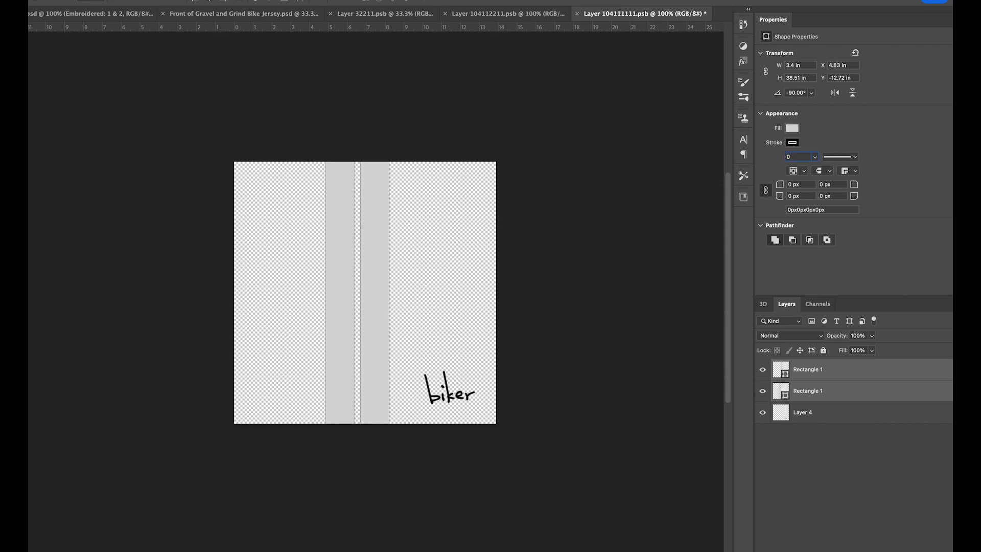
click(87, 14)
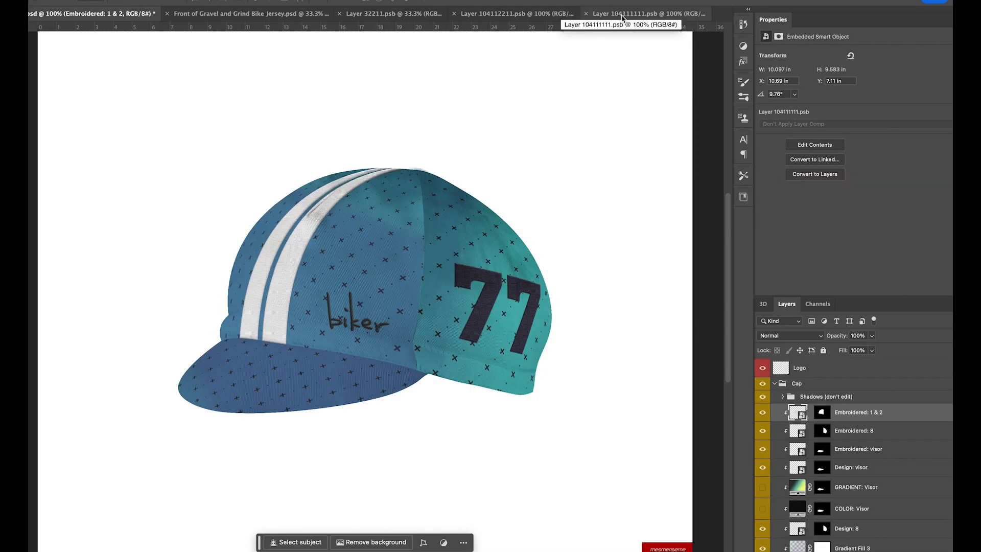
Rotate the two stripes to horizontal, shrink them and move them to the lower part of the design, save and check the cap
click(622, 18)
key(ctrl+t)
drag(249, 229, 368, 234)
drag(389, 269, 327, 397)
key(ctrl+s)
key(Return)
click(92, 14)
Fine-tune the horizontal stripes to about 1.43 in tall in total near the design's lower edge, save and check the cap
click(610, 15)
key(ctrl+t)
click(388, 453)
key(ctrl+s)
click(122, 15)
click(620, 14)
key(ctrl+t)
drag(404, 405, 404, 384)
key(ctrl+s)
click(433, 161)
click(105, 14)
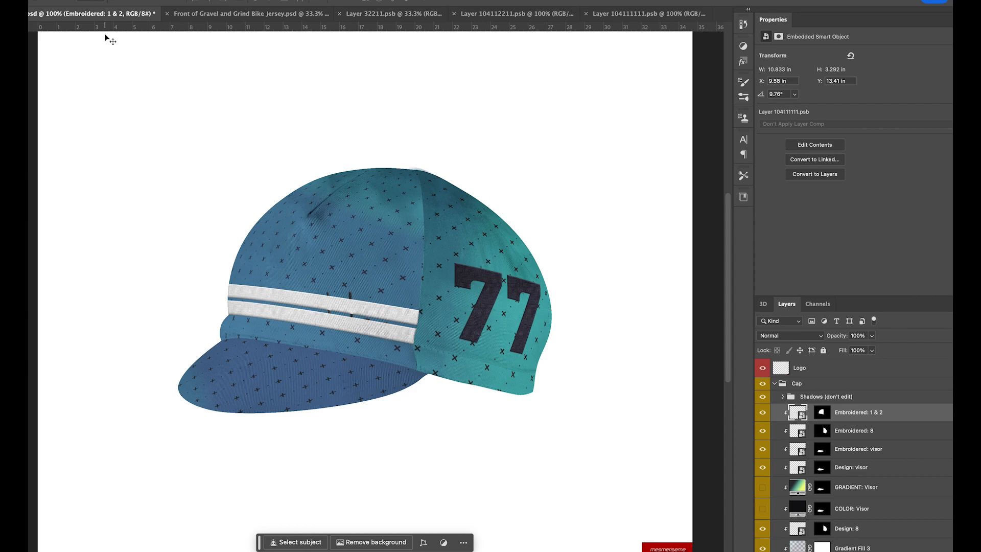
Copy the two stripes into the panel 8 design, hide its x pattern, save and check the cap
key(ctrl+Tab)
key(ctrl+Tab)
key(ctrl+Tab)
key(ctrl+Tab)
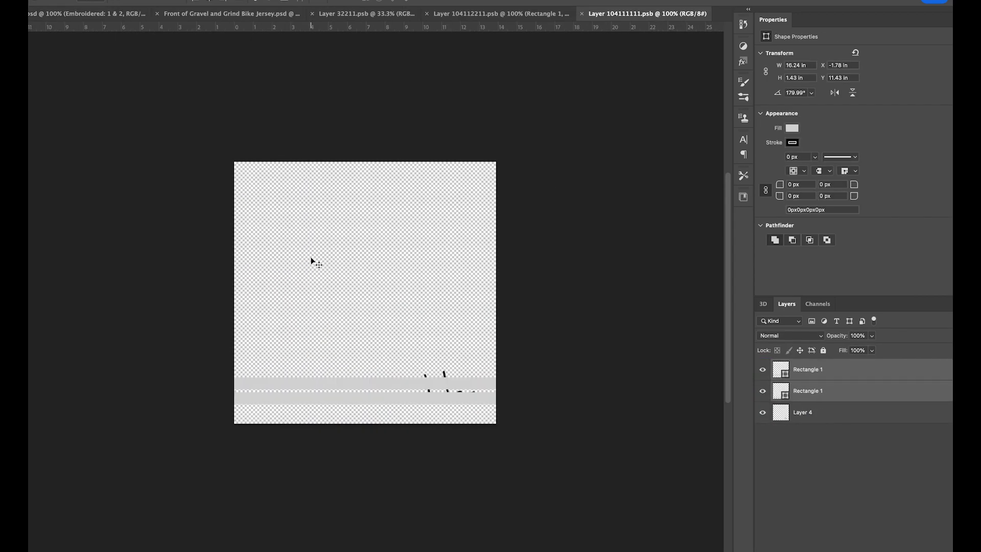
key(ctrl+shift+Tab)
key(ctrl+s)
click(114, 15)
click(520, 15)
click(419, 18)
click(114, 16)
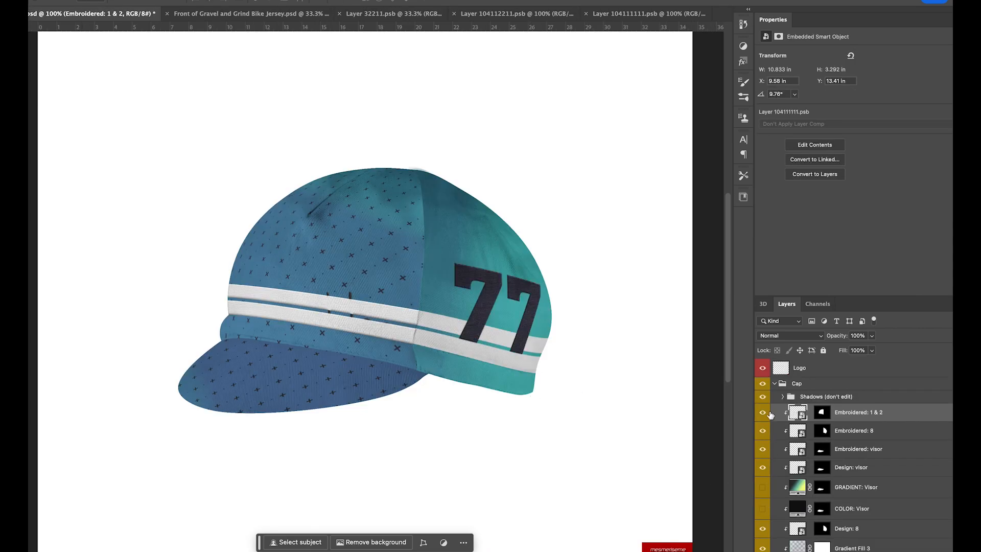
Hide the biker lettering in the Embroidered: 1 & 2 design and return to the cap
click(429, 15)
click(520, 16)
click(608, 15)
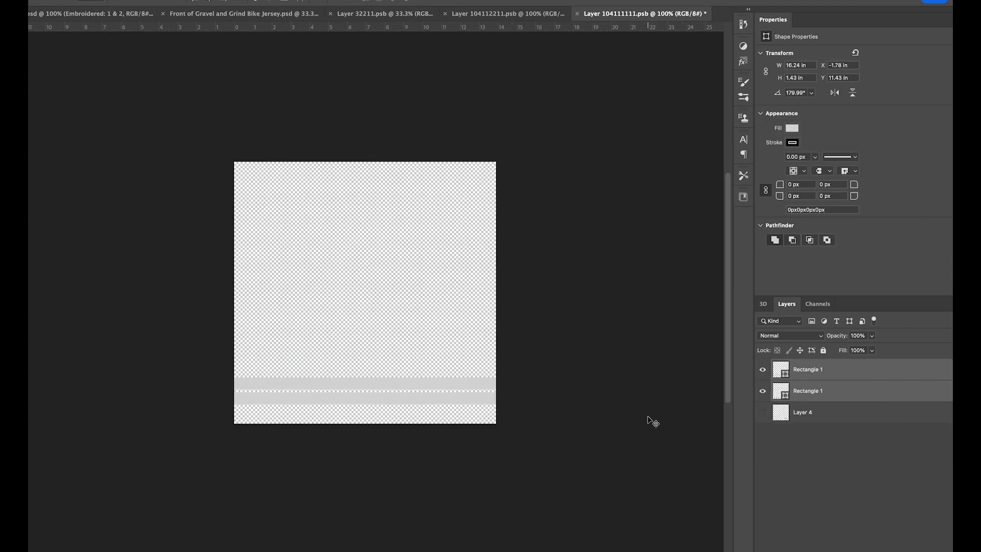
key(ctrl+Tab)
Hide the cap's Embroidered: visor and Design: visor layers and the x pattern on panels 1 & 2
scroll(715, 475, down, 1)
scroll(762, 450, down, 1)
click(762, 430)
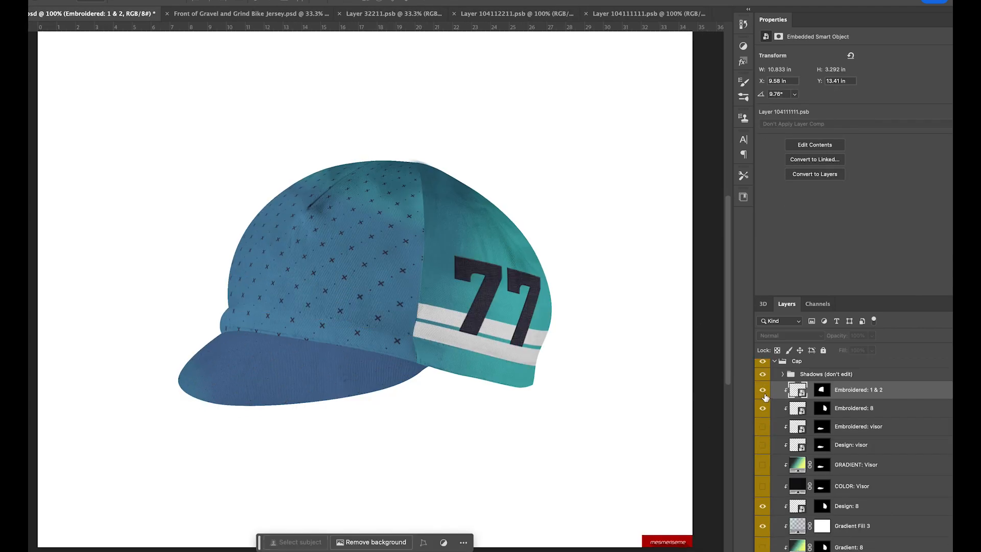
scroll(766, 449, down, 2)
click(764, 487)
Copy the white Gravel & Grind bike logo from Illustrator and paste it into the Embroidered: 1 & 2 design
click(646, 16)
key(t)
click(320, 297)
key(BackSpace)
key(super+Tab)
click(546, 338)
key(super+Tab)
key(Escape)
key(super+v)
Scale and position the Gravel & Grind logo above the stripes, save the design and check it on the cap
drag(423, 265, 461, 264)
drag(455, 280, 386, 333)
click(381, 377)
key(super+s)
click(76, 14)
click(650, 20)
key(super+s)
Hide the cap's embroidered 77 and add the shop's street address as a text line in the panel 8 design
click(50, 19)
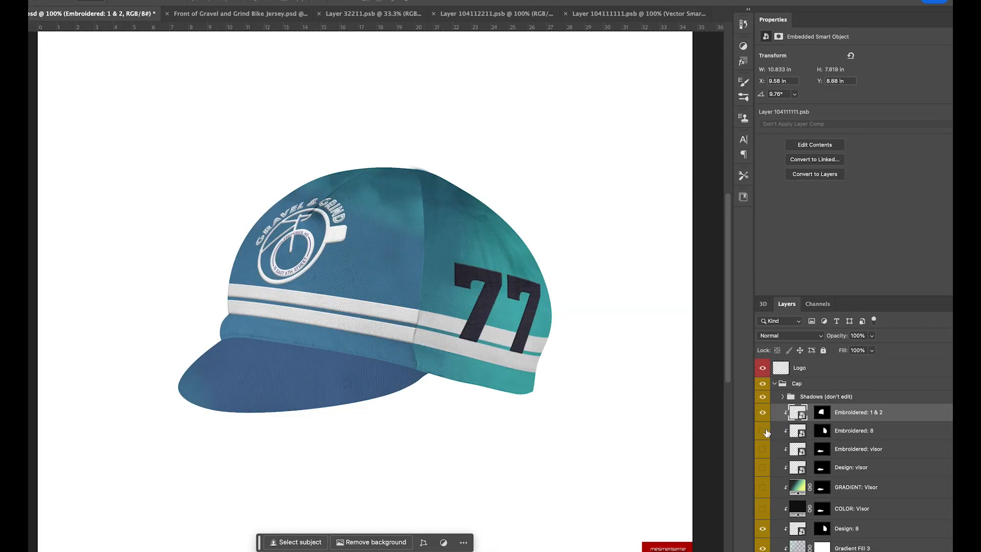
click(638, 15)
click(490, 14)
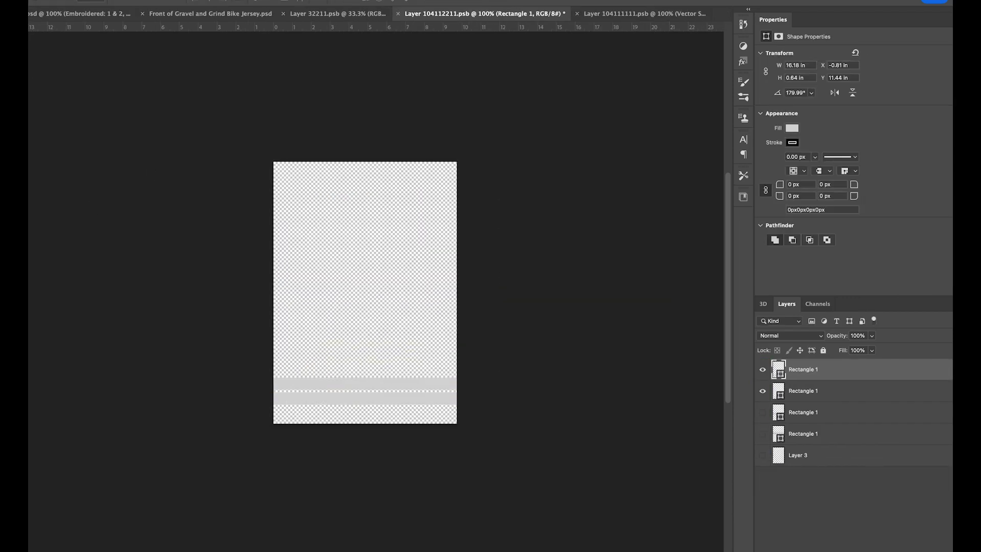
click(350, 333)
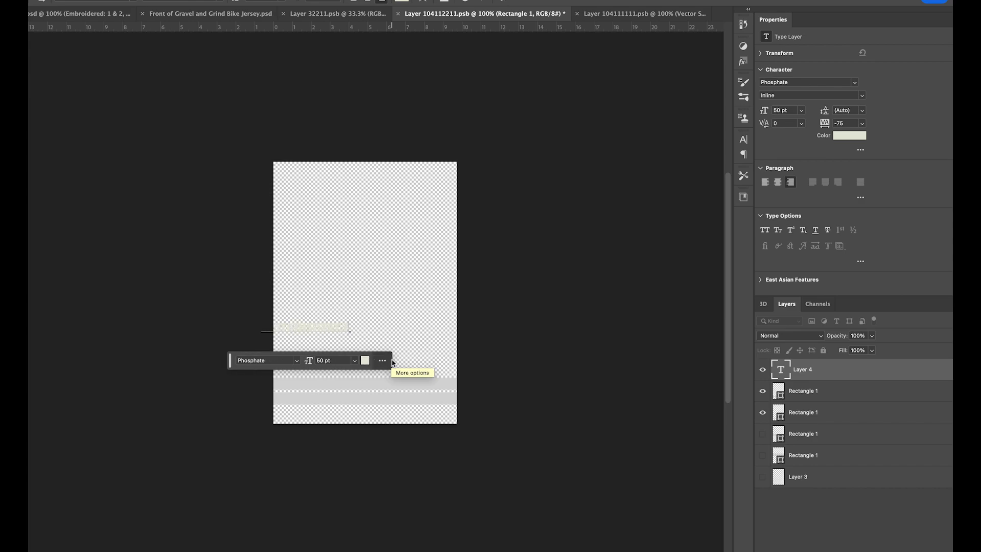
text(15 EST 6th STREET, FRedrick, MD)
Set the address text's font to Cocomat, resize it, place it just above the stripes, save and check the cap
key(super+a)
click(134, 1)
click(121, 47)
drag(368, 394, 347, 393)
key(super+t)
drag(364, 359, 340, 356)
mouse_move(364, 366)
mouse_down()
mouse_move(340, 370)
mouse_move(367, 369)
mouse_up()
key(Return)
key(super+s)
click(95, 14)
Enlarge the address text to 31.83 pt, correct its wording and check it on the cap
click(476, 19)
key(super+t)
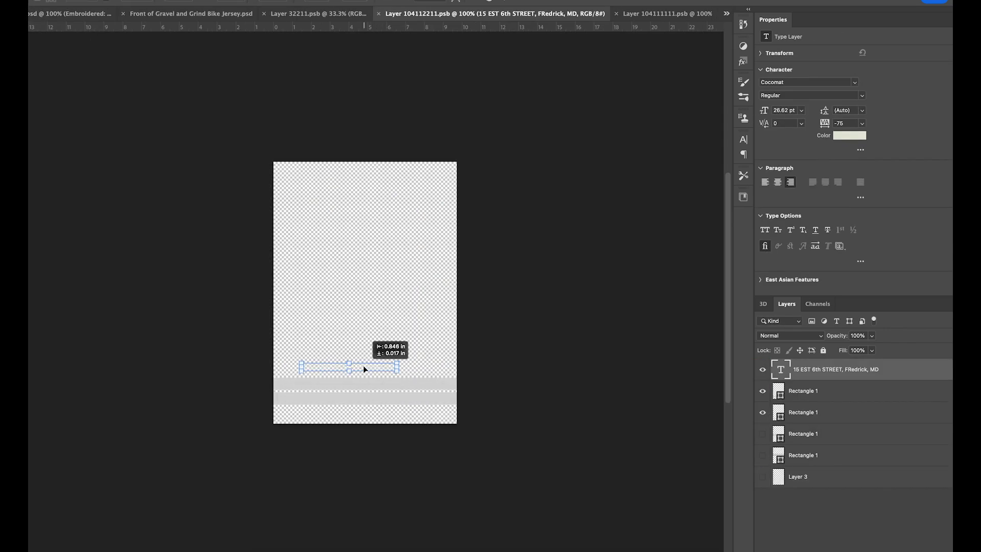
key(Return)
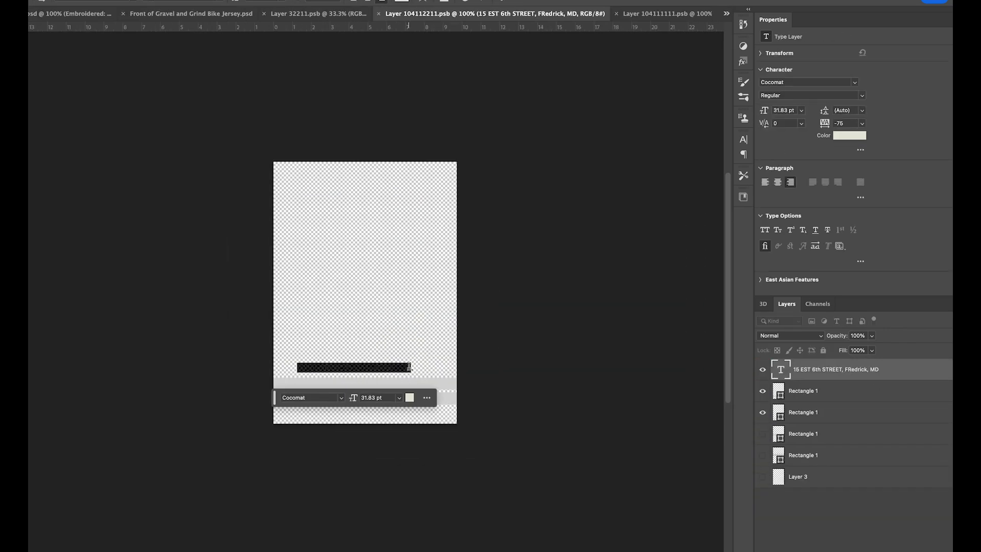
click(409, 367)
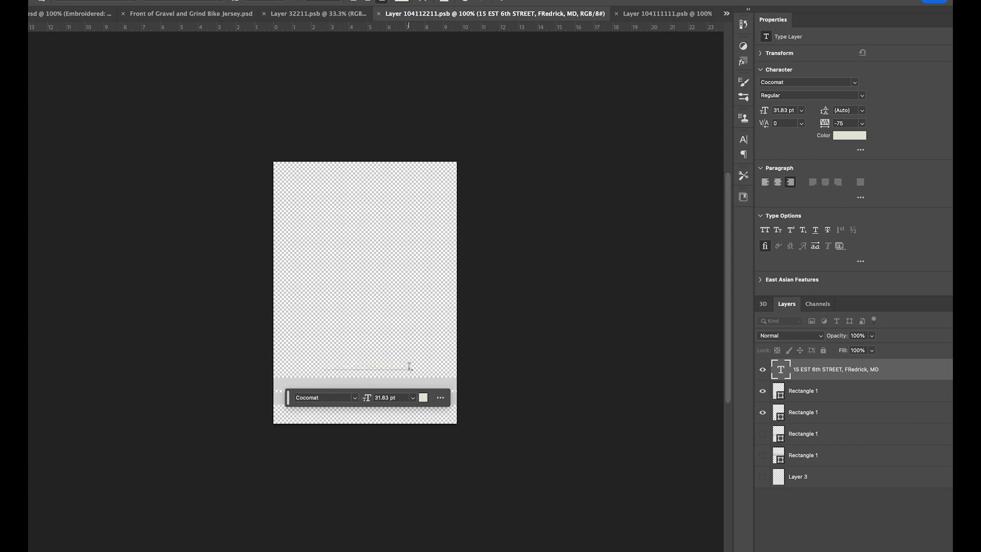
click(57, 14)
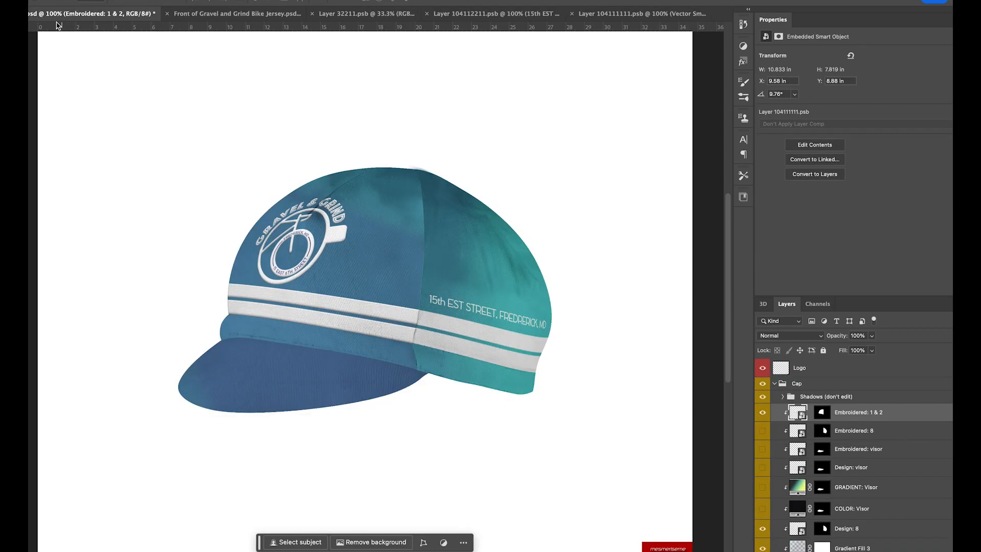
click(636, 14)
Save the cap mockup as a new file
click(31, 1)
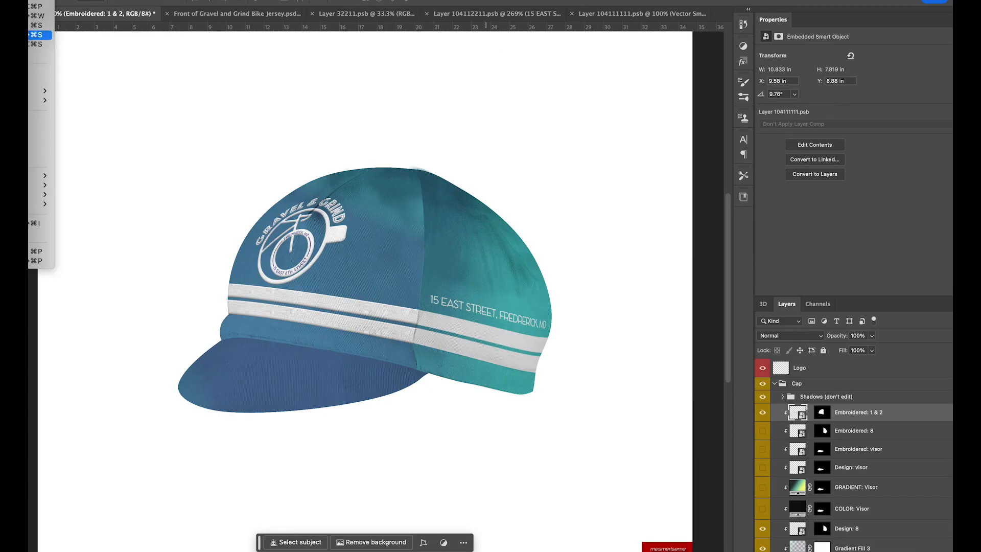
click(37, 34)
text(G)
click(622, 295)
Add a GRAVEL & GRIND text line in the cap's panel 8 design and set its font to Phosphate
click(518, 15)
click(382, 421)
key(t)
click(315, 150)
text(GRAVEL & GRIND)
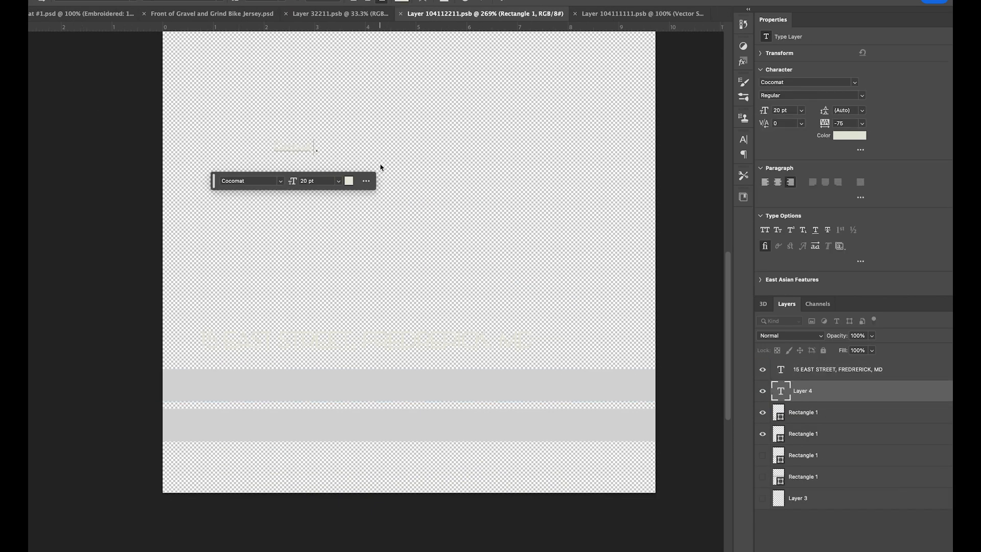
key(super+a)
click(255, 181)
click(242, 222)
key(super+Return)
Enlarge the GRAVEL & GRIND lettering to 86.41 pt over the stripe area and hide the two stripes
key(super+t)
drag(316, 139, 396, 126)
drag(326, 147, 277, 391)
drag(335, 399, 551, 437)
drag(426, 407, 435, 411)
key(Return)
click(762, 413)
click(762, 433)
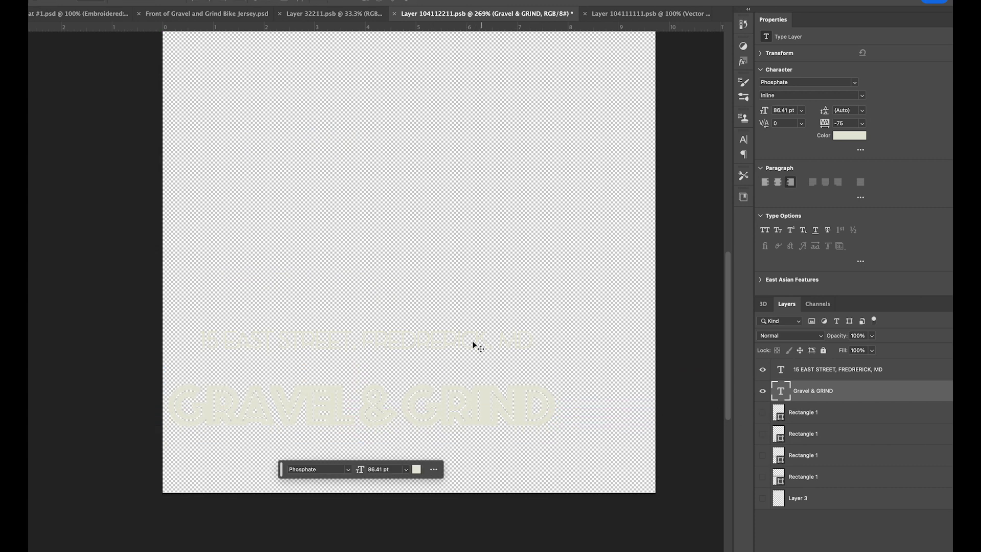
Hide the street address text in the panel 8 design, save it and check the cap
click(512, 341)
click(762, 370)
key(super+s)
click(76, 16)
Copy the GRAVEL & GRIND lettering into the panels 1 & 2 design and place it just below the logo
click(505, 14)
click(490, 474)
key(super+c)
click(312, 14)
click(596, 18)
click(808, 412)
shift+click(807, 434)
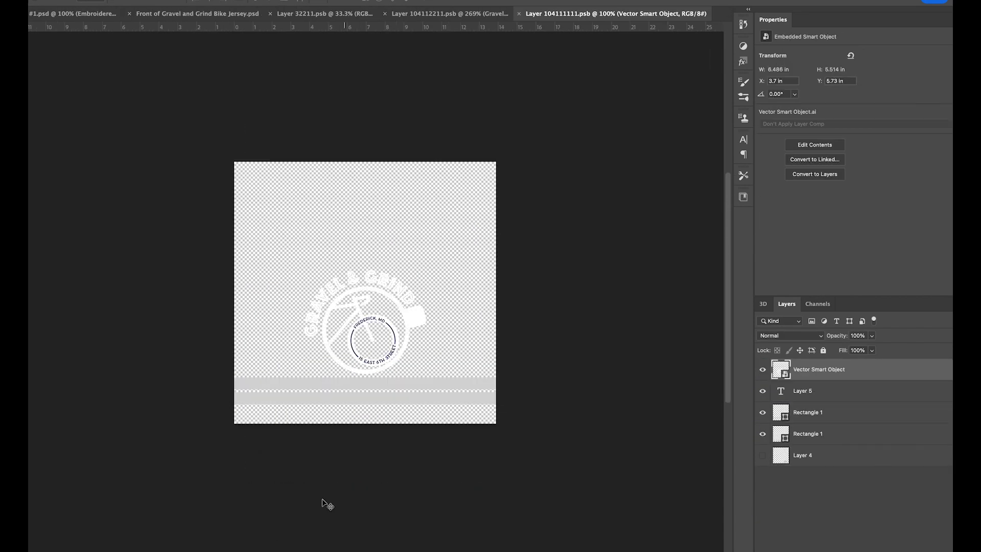
key(super+v)
drag(426, 289, 426, 388)
Hide the two stripes in the panels 1 & 2 design, save it and check the cap
drag(763, 433, 762, 455)
key(super+s)
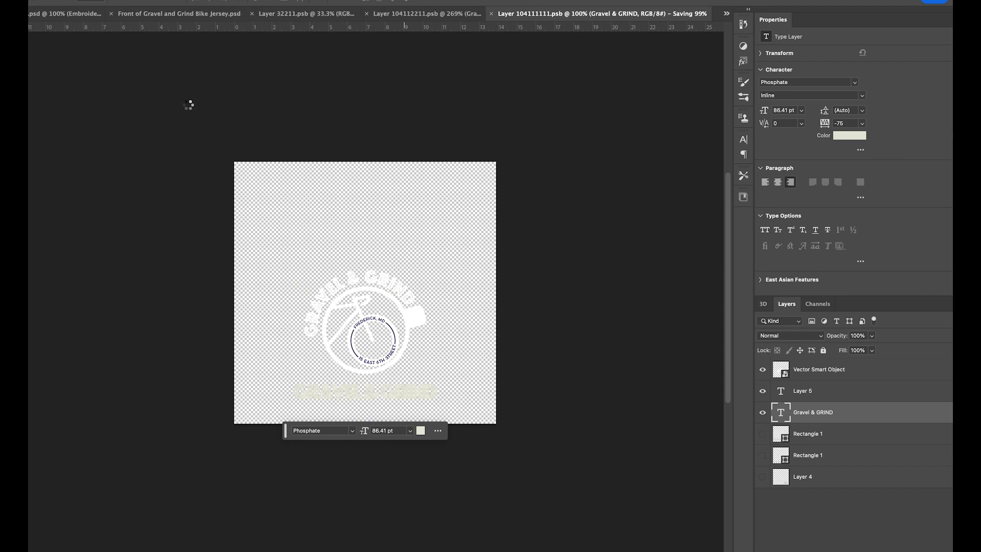
click(84, 16)
Repeat the GRAVEL & GRIND phrase along the front panels' text line, reposition the line, save and check the cap
click(613, 15)
drag(390, 394, 148, 387)
double_click(327, 394)
key(Right)
key(super+c)
click(393, 394)
key(super+v)
key(super+Return)
drag(299, 396, 438, 396)
key(super+s)
click(54, 13)
Delete three characters from the gap in the front panels' repeated lettering, save and check the cap
click(653, 13)
double_click(409, 392)
key(BackSpace)
key(BackSpace)
key(BackSpace)
key(super+Return)
key(super+s)
click(54, 14)
Nudge the front panels' repeated lettering slightly to the left, save and check the cap
click(615, 14)
drag(438, 391, 425, 389)
key(super+s)
click(59, 14)
Shift the panel 8 GRAVEL & GRIND lettering about 0.35 in to the right, save and check the cap
click(503, 14)
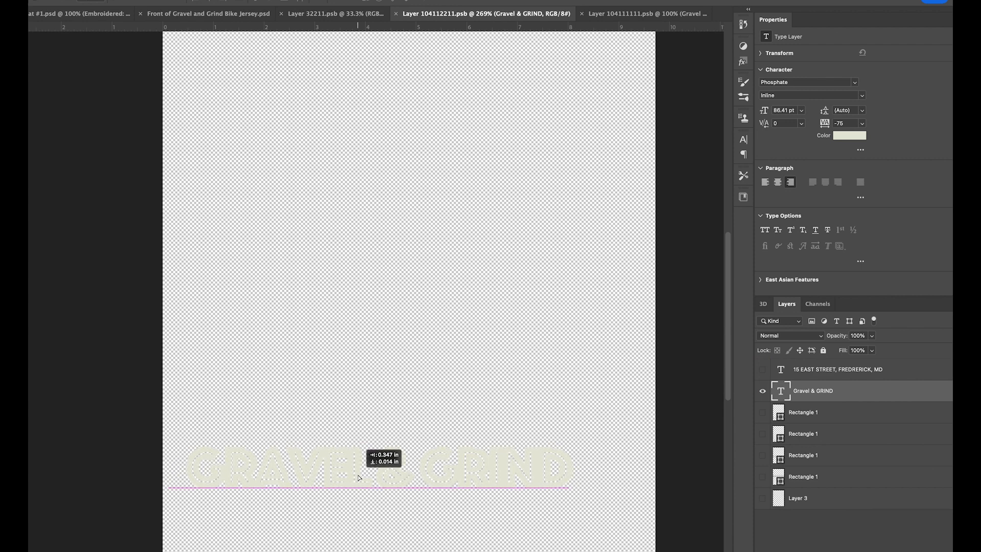
drag(360, 477, 359, 478)
key(super+s)
click(85, 15)
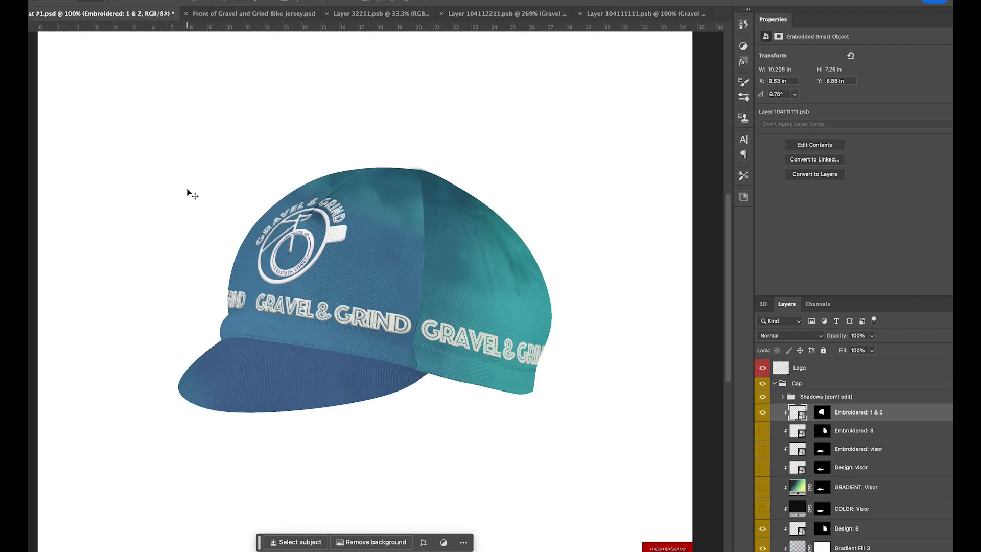
Save the lettered cap mockup as a new file, G&G Hat #2.psd
scroll(186, 188, down, 1)
key(super+shift+s)
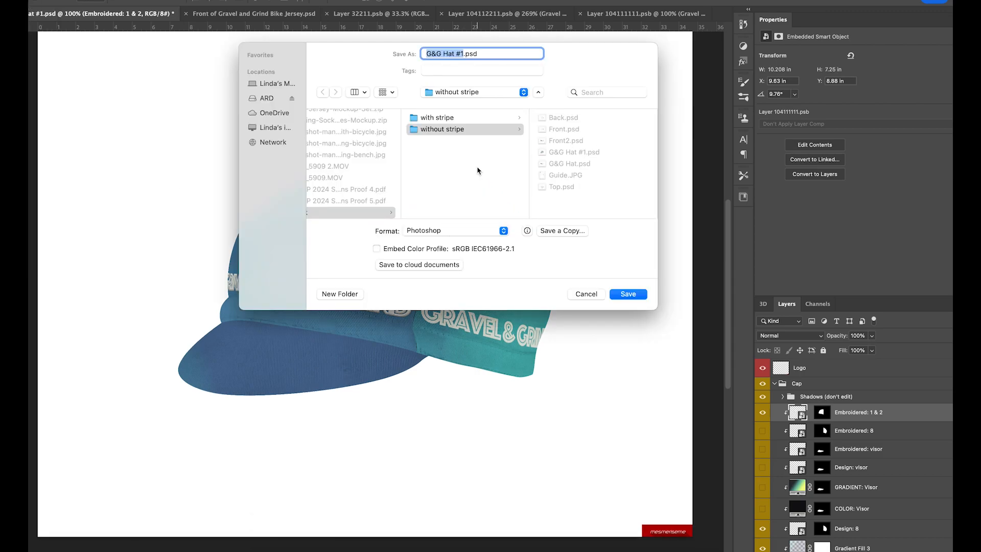
key(Return)
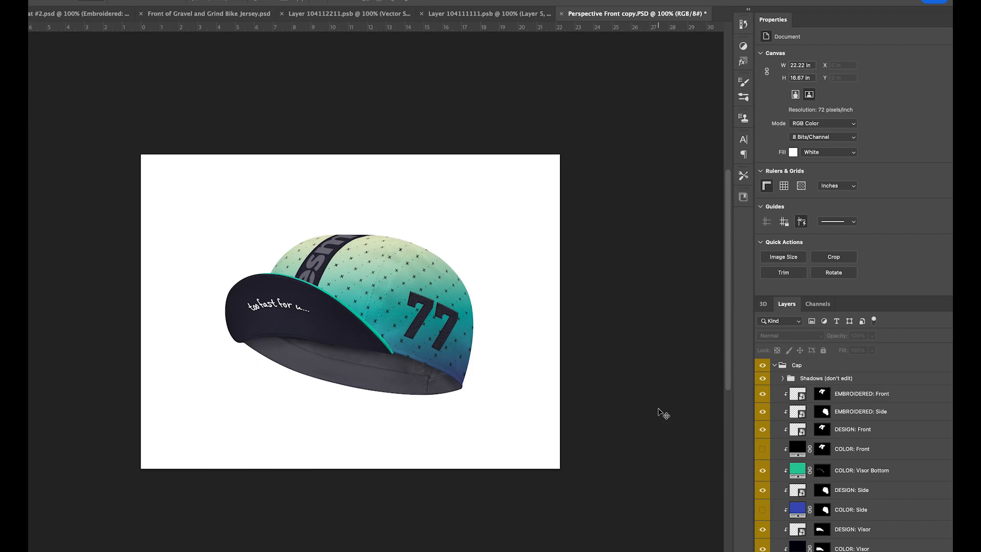
Set the visor's solid colour to #249796 in the perspective front cap mockup
scroll(795, 496, down, 5)
double_click(797, 416)
key(super+v)
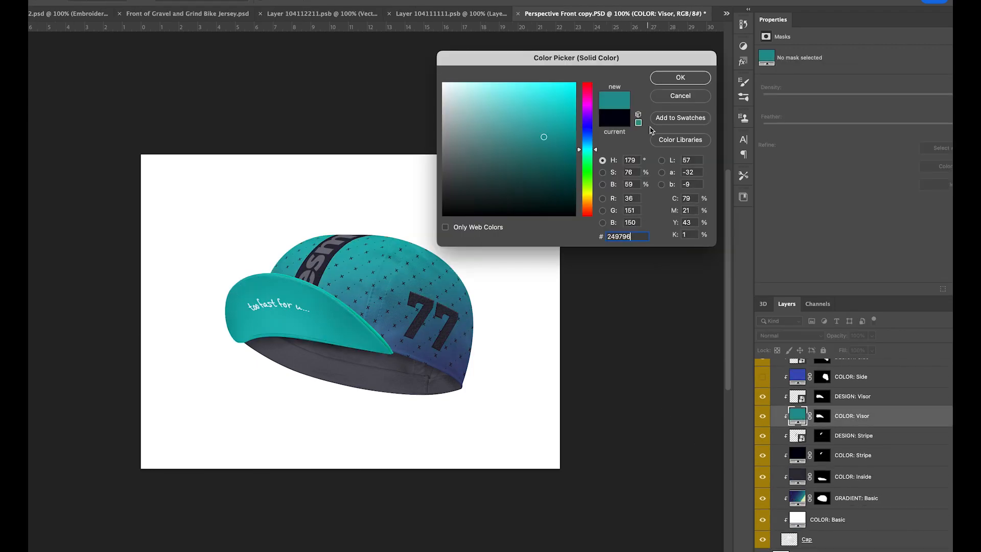
click(673, 80)
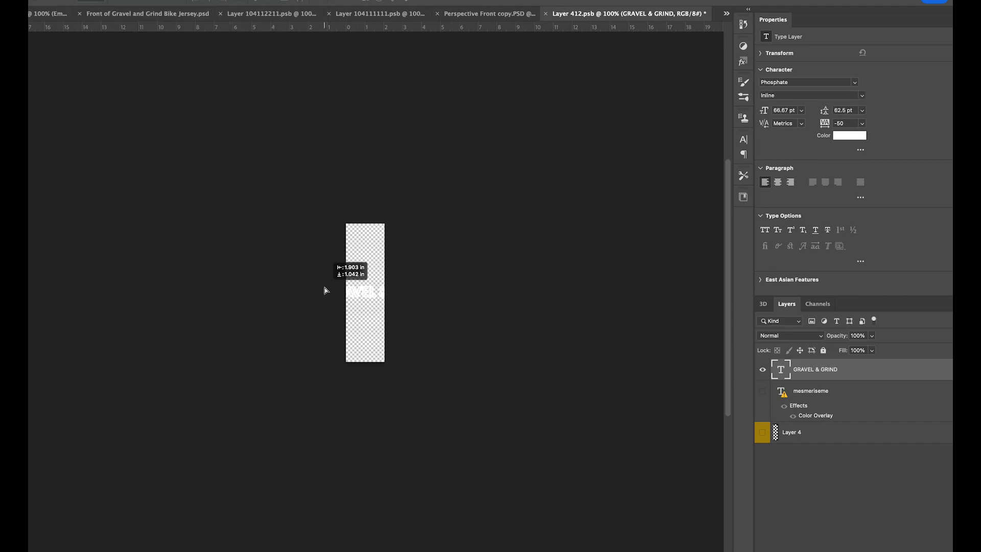
Rotate the GRAVEL & GRIND text to run vertically inside the stripe design, save it and return to the cap
key(ctrl+t)
click(406, 375)
key(ctrl+s)
click(490, 13)
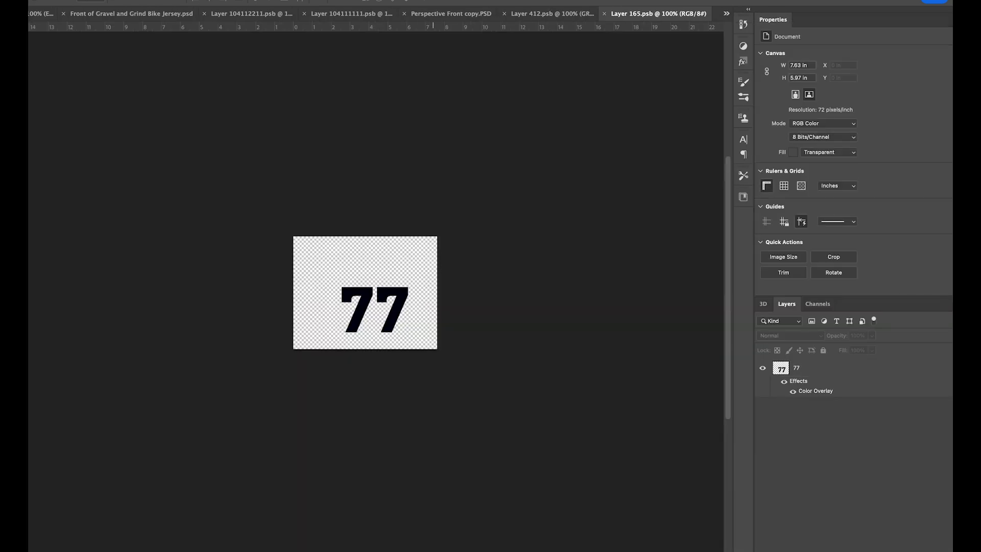
Place the scaled-down Gravel & Grind logo in the side embroidery design, hide the 77, save and check the cap
key(ctrl+v)
drag(398, 310, 398, 310)
drag(402, 332, 384, 315)
key(Return)
click(762, 386)
key(ctrl+s)
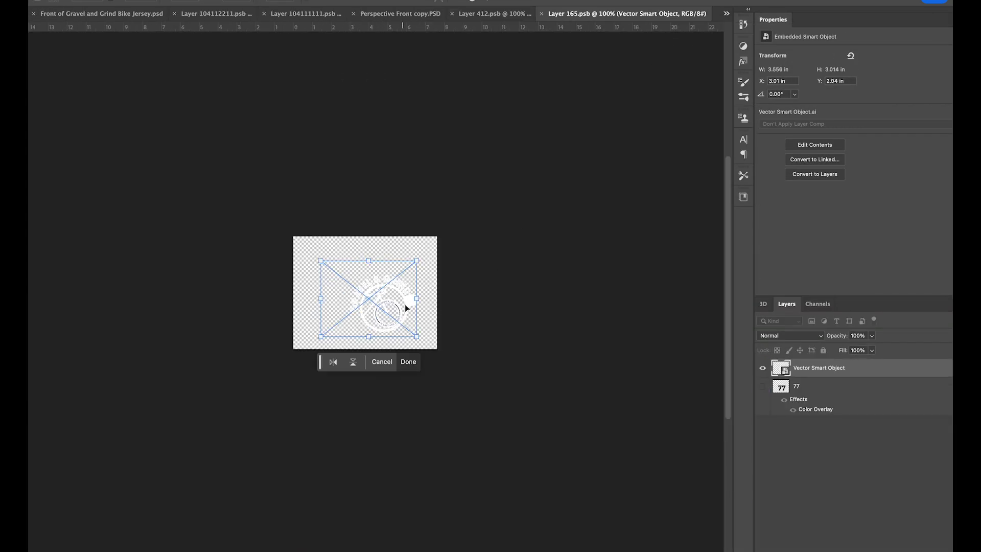
key(ctrl+s)
click(450, 152)
click(408, 19)
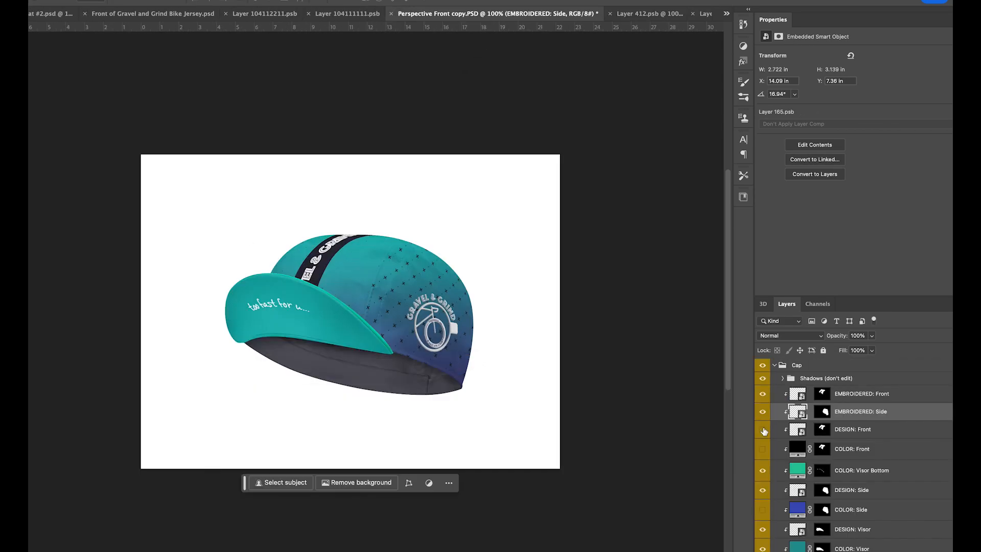
Show the side panel's solid colour layer and hide the visor's solid colour layer
scroll(764, 431, down, 2)
click(763, 469)
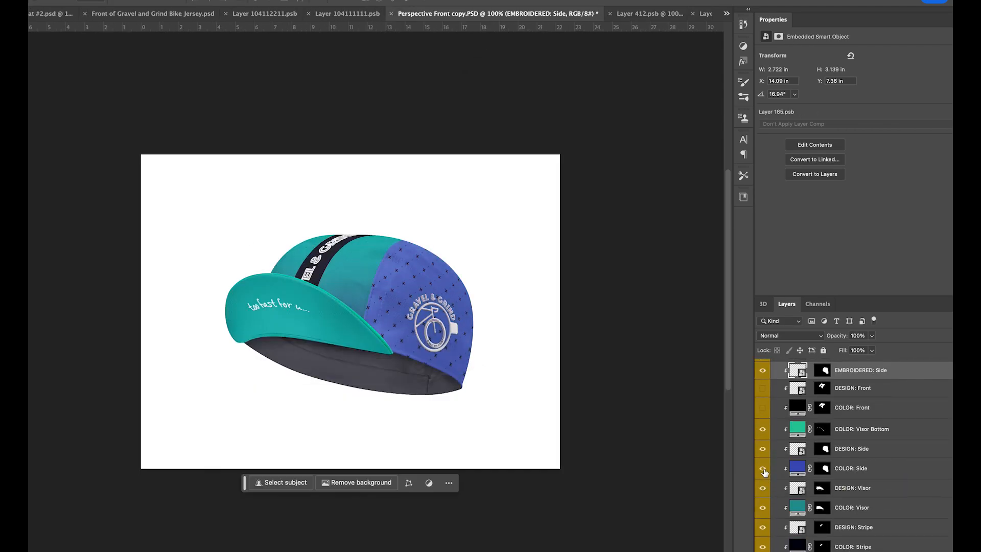
scroll(764, 470, down, 2)
click(765, 473)
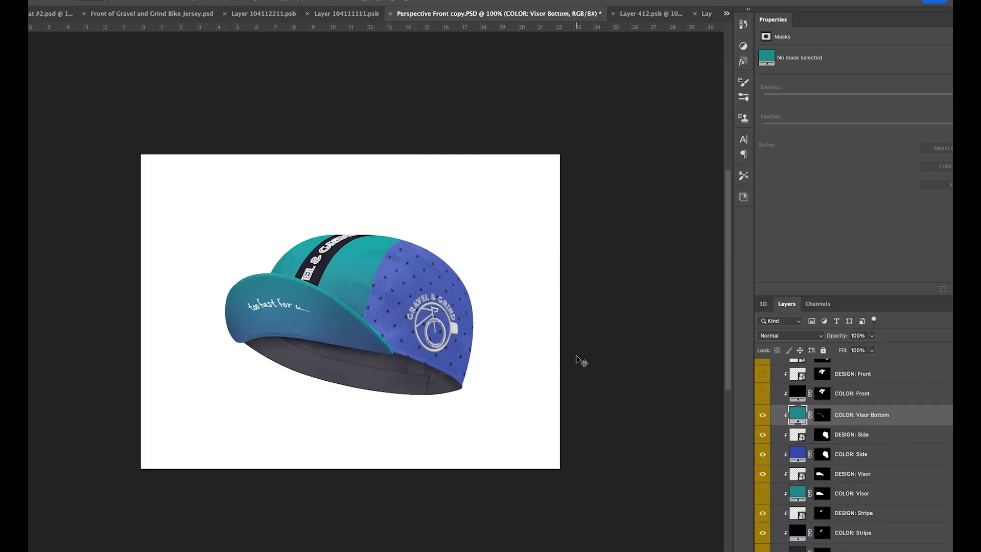
Set the visor bottom edge to white and the side panel colour to dark navy blue
double_click(797, 415)
click(443, 83)
click(680, 77)
click(758, 457)
click(758, 456)
double_click(797, 460)
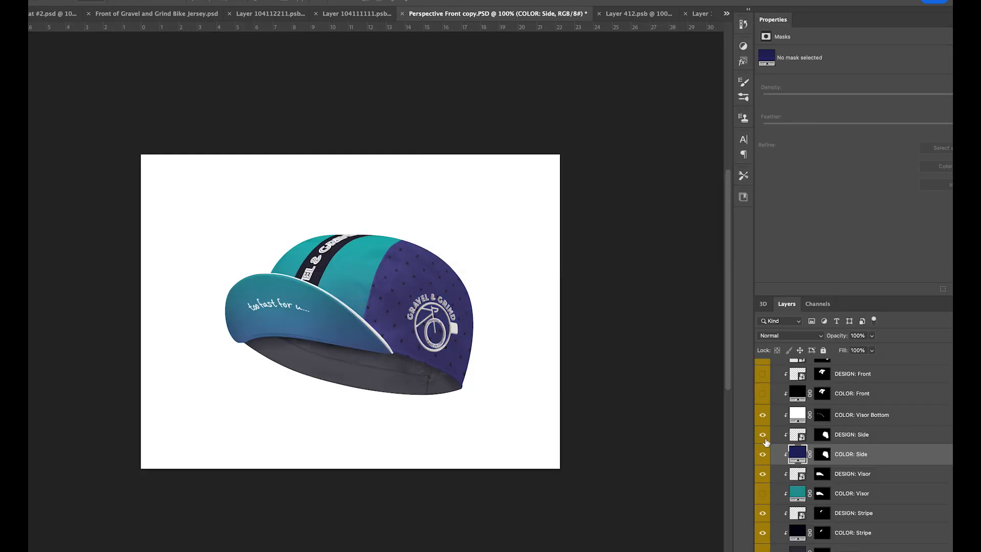
Show the small cross pattern on the cap's front panels
scroll(764, 404, up, 1)
click(763, 387)
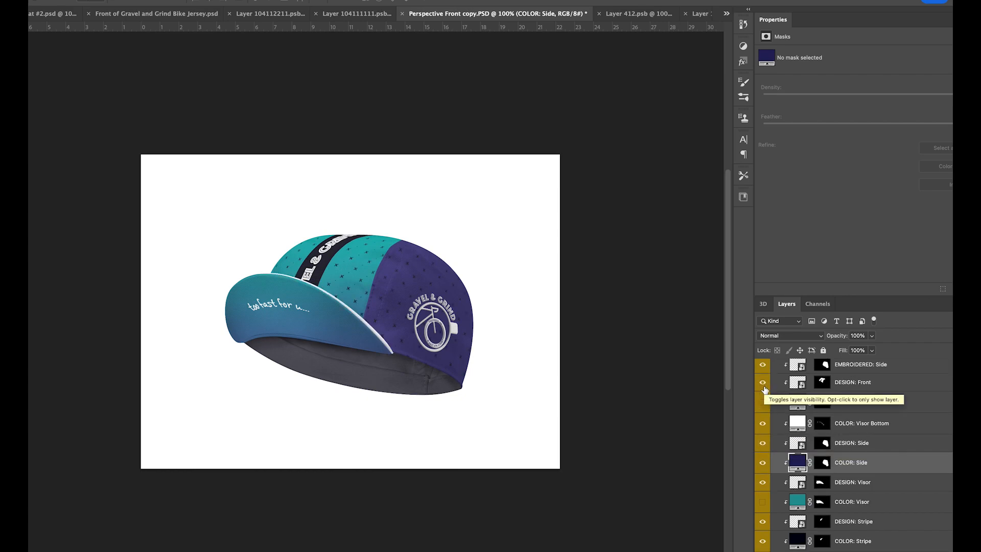
scroll(764, 531, down, 3)
scroll(766, 490, up, 3)
click(763, 383)
scroll(769, 449, down, 3)
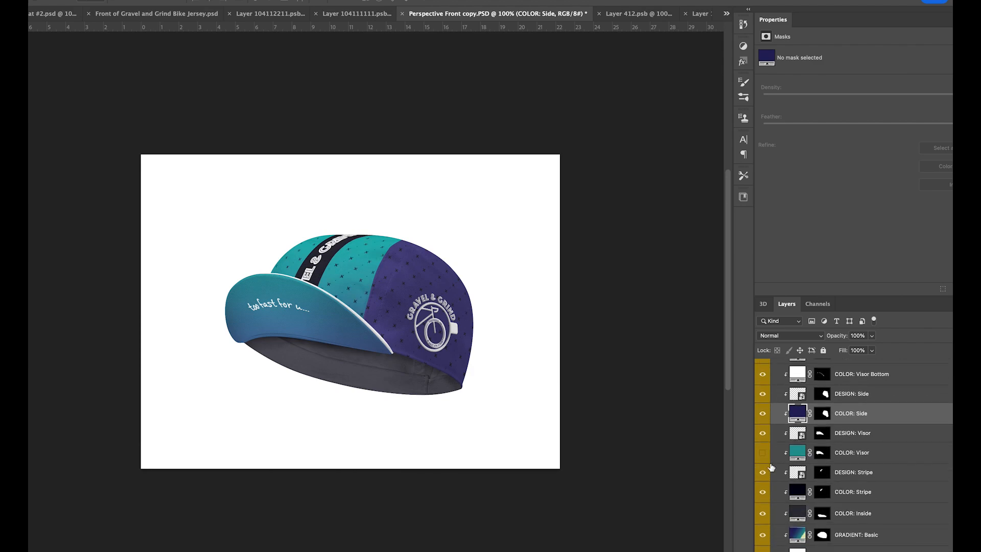
Add GRAVEL & GRIND text to the visor design, scale it to 82.25 pt and centre it on the canvas
double_click(793, 437)
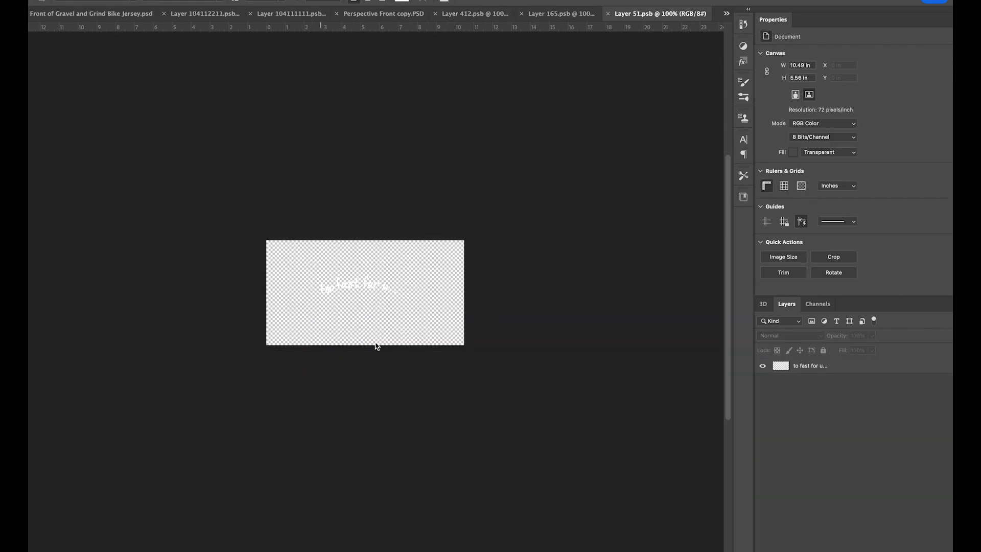
click(321, 328)
click(30, 39)
key(super+t)
drag(364, 320, 366, 310)
drag(375, 327, 375, 296)
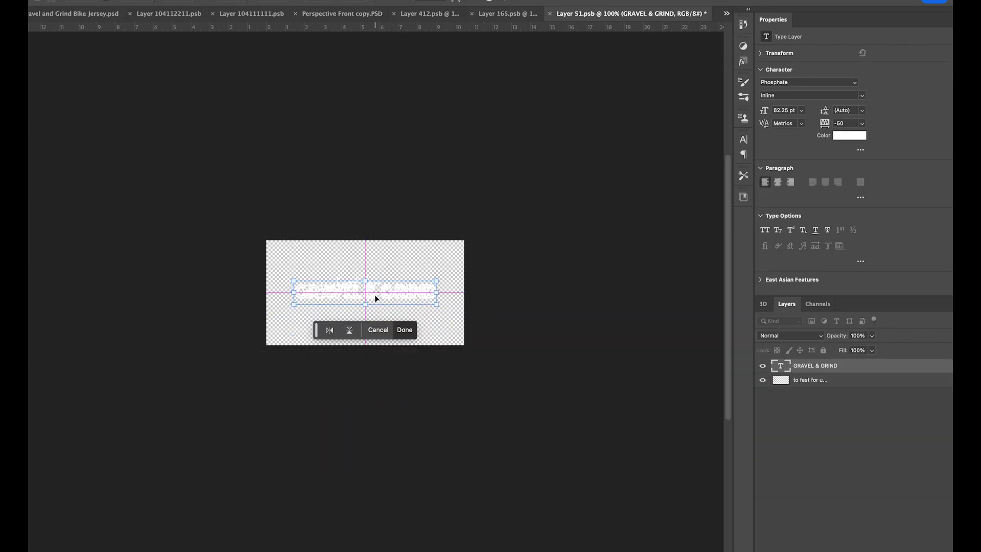
click(30, 1)
click(408, 330)
Warp the visor lettering with a horizontal Arc at +14% bend and check it on the cap
click(30, 1)
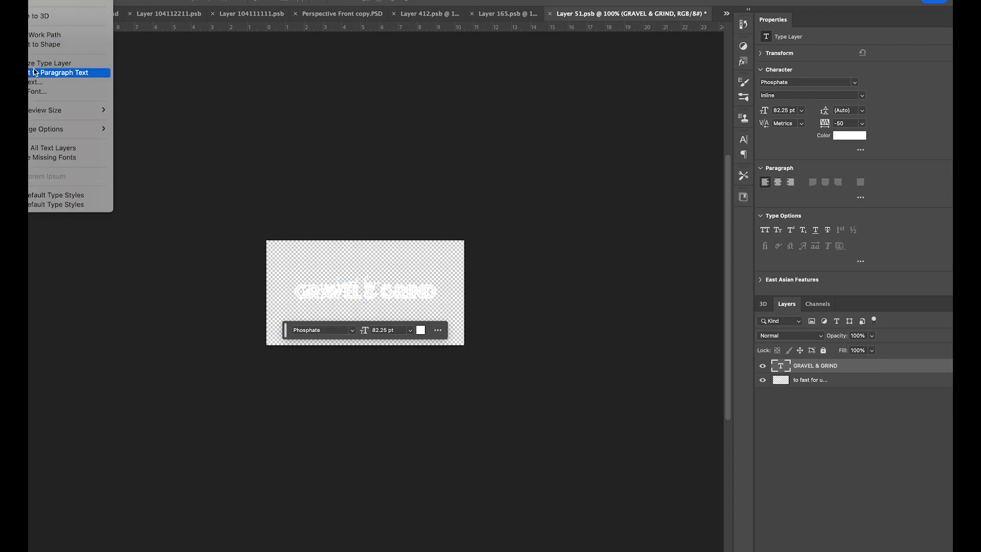
click(31, 82)
click(430, 347)
click(430, 364)
drag(457, 397, 445, 397)
click(525, 352)
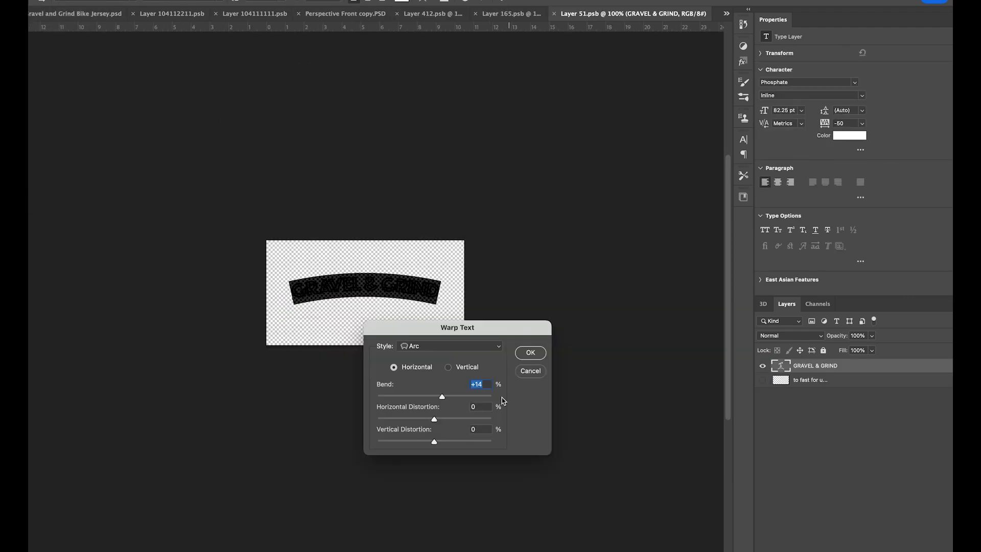
click(530, 353)
click(347, 14)
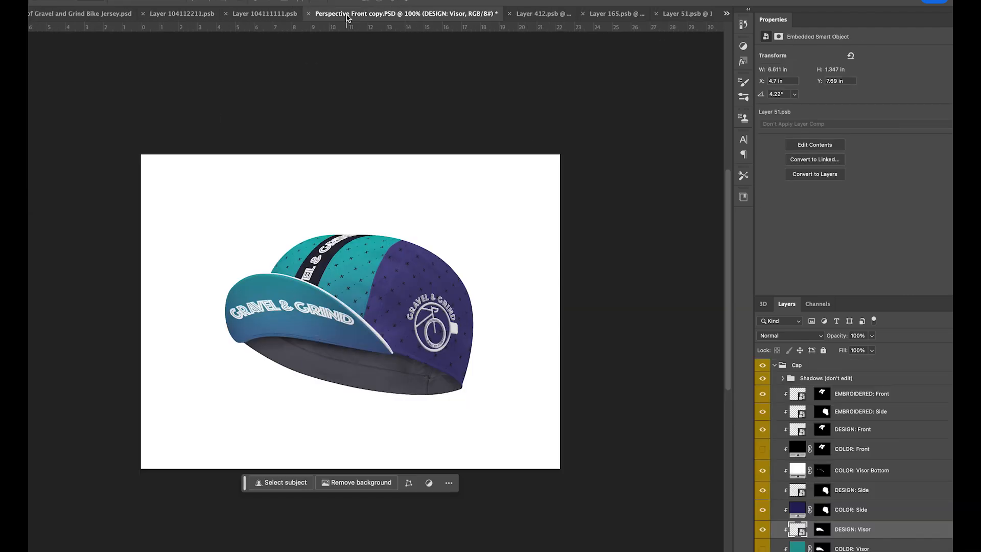
Copy the dark blue's colour code from the other application and apply it to the cap's stripe colour
click(780, 454)
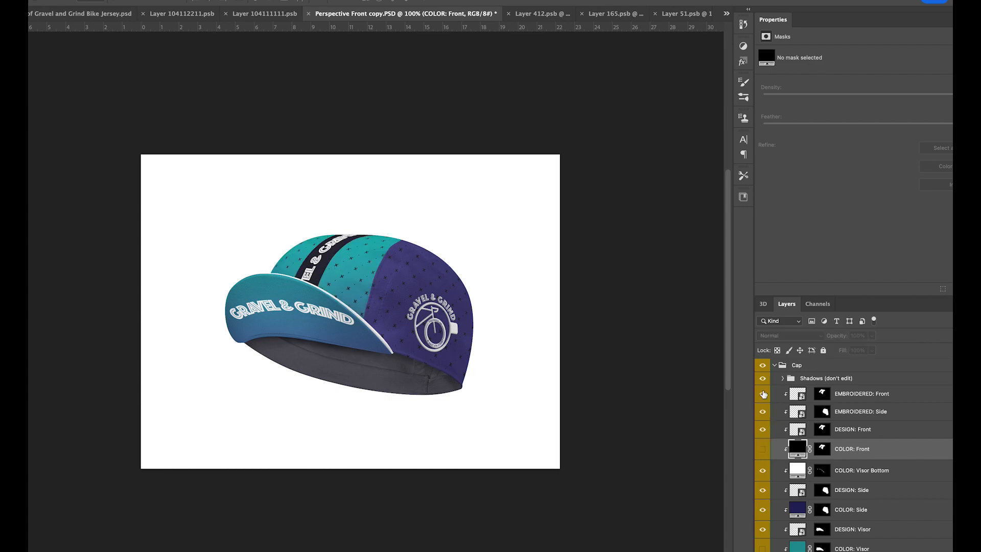
scroll(764, 403, down, 5)
click(776, 495)
double_click(798, 515)
key(super+Tab)
double_click(30, 105)
drag(548, 386, 515, 386)
key(super+c)
click(522, 427)
key(super+Tab)
key(super+v)
click(680, 77)
click(584, 335)
Save the perspective cap mockup as a new file, G&G Hat #3.psd
key(super+shift+s)
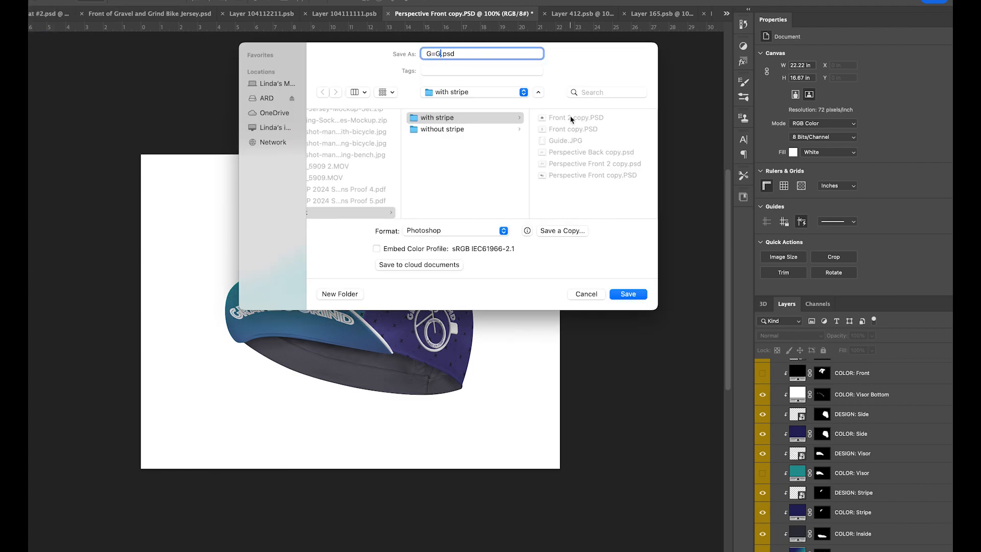
key(Return)
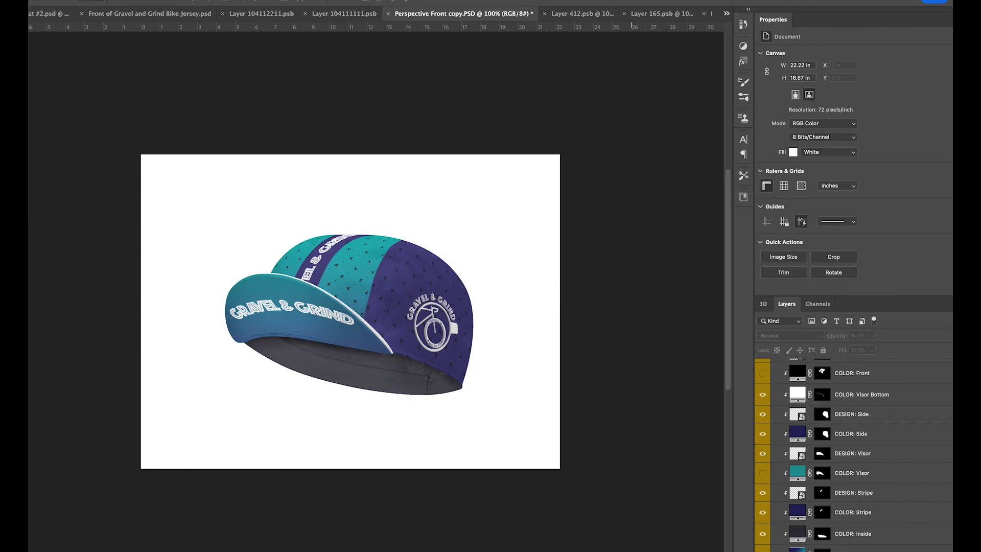
key(super+shift+s)
click(621, 295)
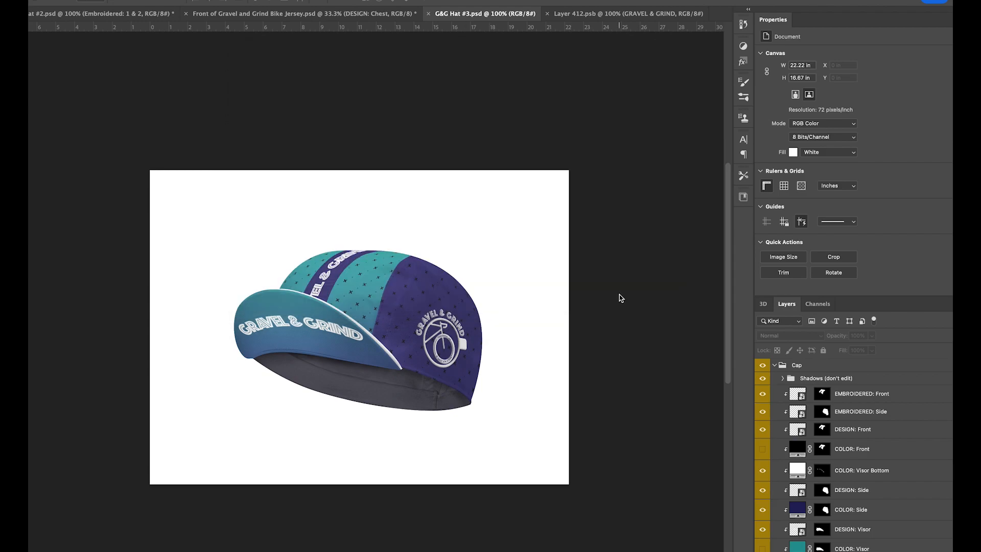
Delete the GRAVEL & GRIND lettering from the perspective cap's stripe design
double_click(793, 393)
click(541, 14)
click(603, 14)
key(super+w)
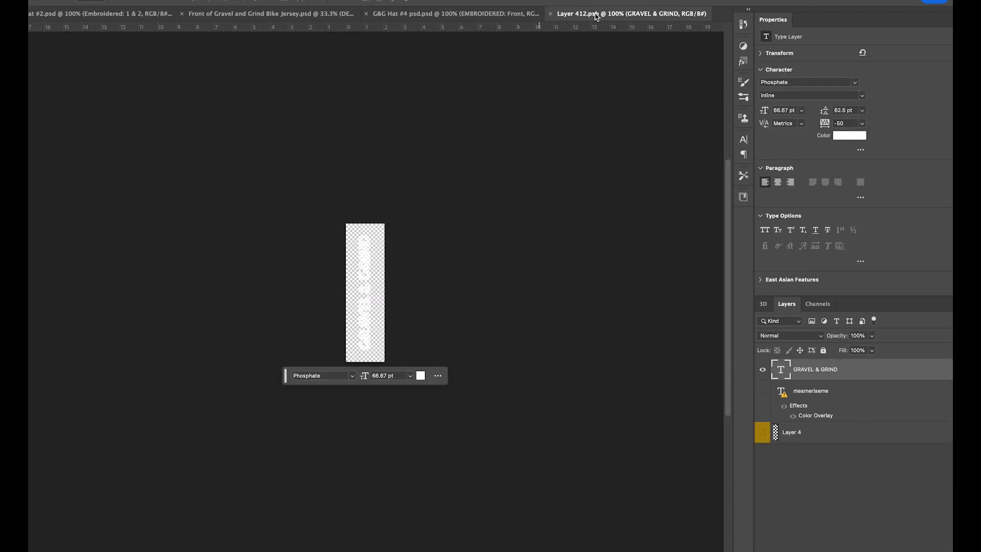
click(550, 14)
double_click(796, 393)
click(578, 14)
scroll(796, 428, down, 3)
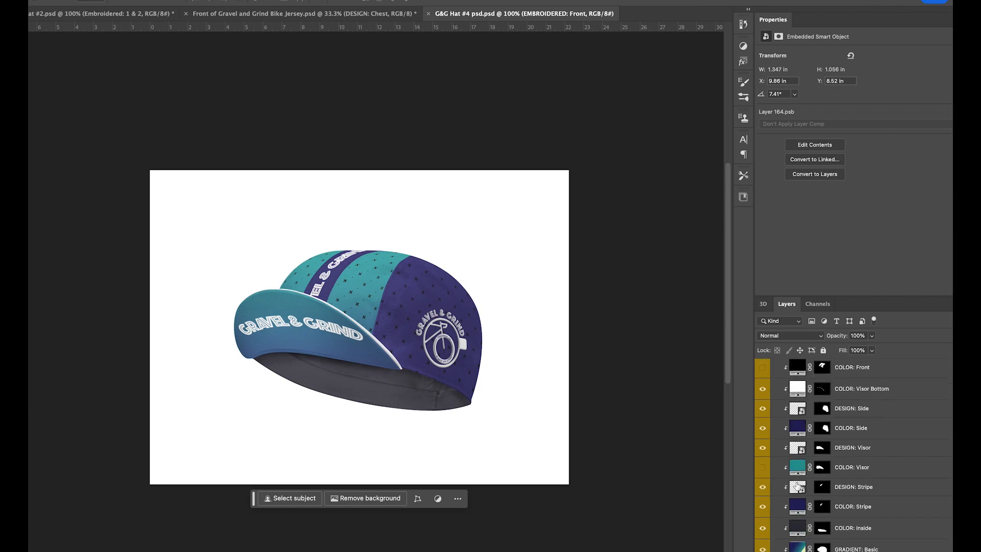
double_click(798, 487)
key(Delete)
Bring the two light stripes from the jersey design into the cap's stripe design
click(327, 14)
double_click(797, 545)
drag(273, 228, 452, 406)
Rotate the two light stripes to -90°, fit them lengthwise inside the cap's stripe design and save it
key(super+t)
drag(449, 403, 92, 353)
scroll(92, 306, up, 5)
drag(293, 255, 225, 255)
drag(219, 263, 291, 320)
drag(284, 319, 278, 318)
key(Return)
key(super+s)
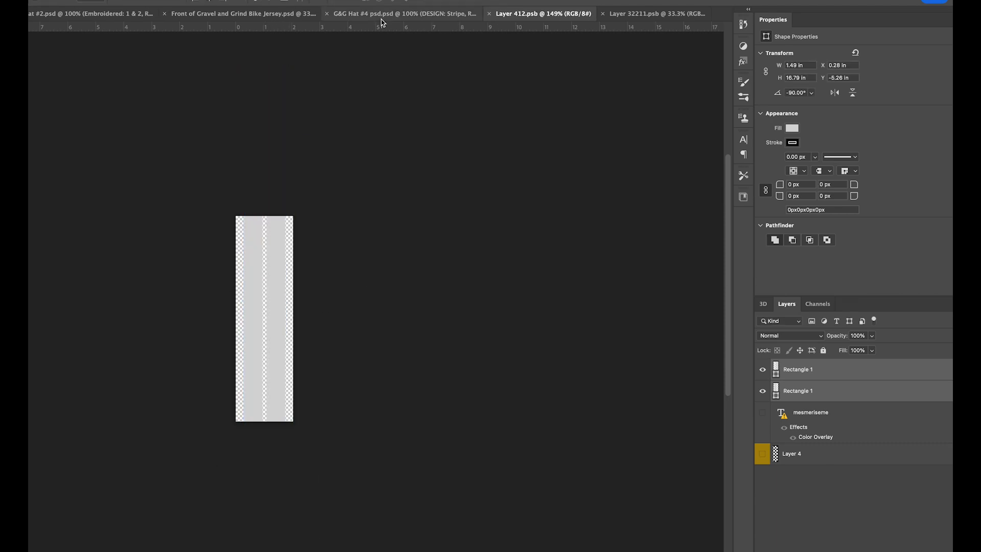
Widen the two light stripes to the edges of the cap's stripe design, save it and return to the cap mockup
click(389, 14)
scroll(778, 511, down, 2)
double_click(798, 540)
key(super+t)
drag(285, 303, 293, 304)
drag(244, 304, 235, 304)
key(super+s)
click(462, 165)
click(393, 13)
Compare the cap with its side and visor layers toggled off and on, and reopen the stripe design for a brief check
click(762, 498)
click(762, 498)
click(762, 499)
click(762, 498)
click(762, 479)
scroll(761, 480, down, 1)
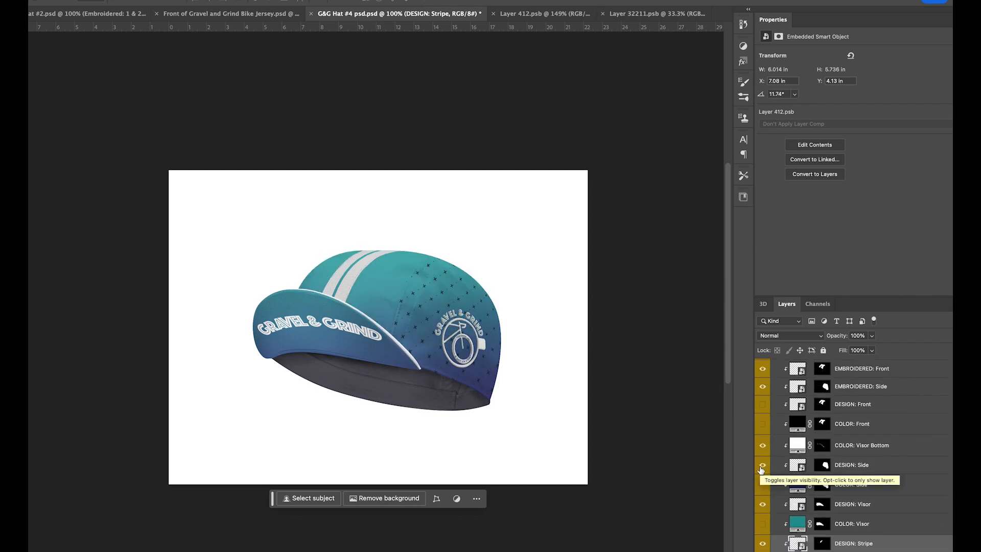
double_click(795, 543)
key(super+w)
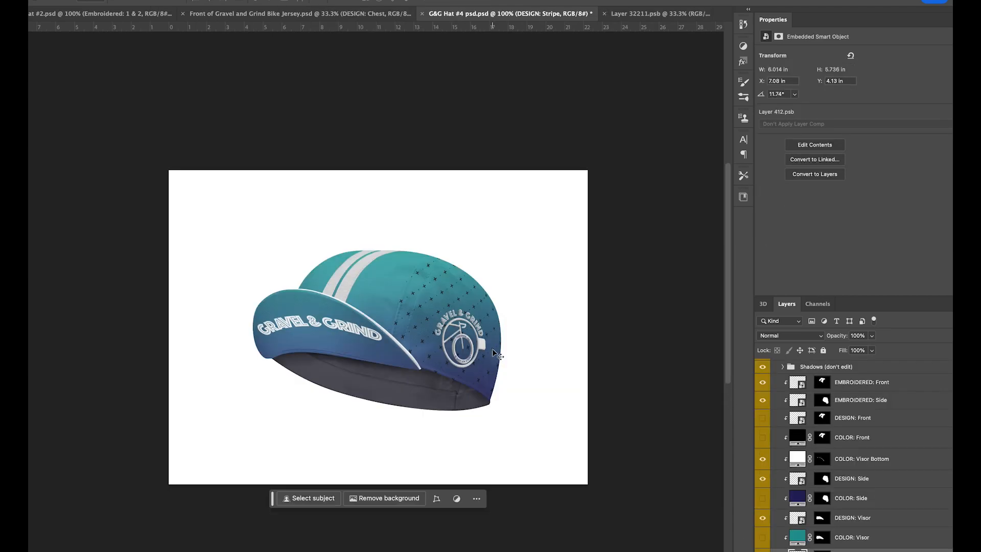
Examine the cross-and-dot pattern inside the cap's side design, then leave it
scroll(767, 507, down, 1)
double_click(797, 422)
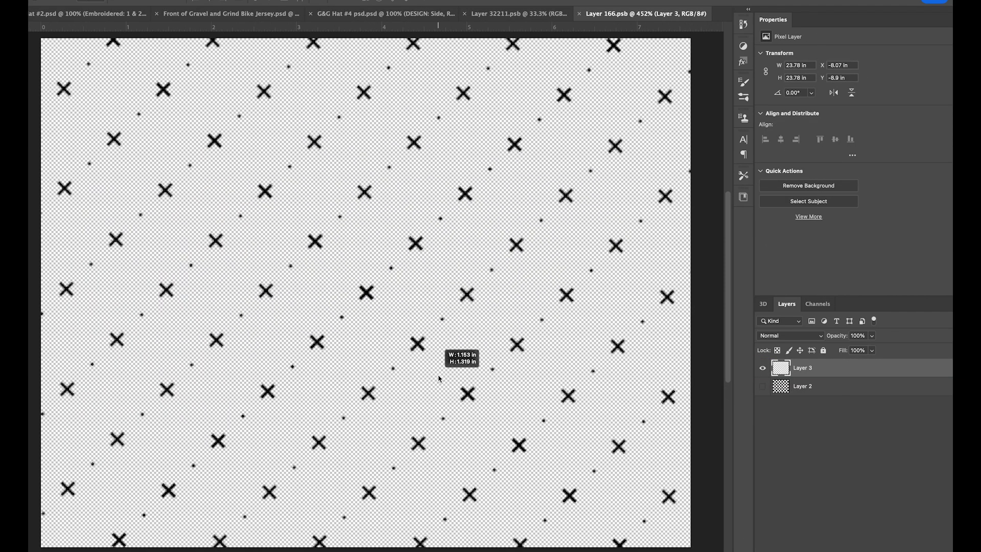
key(ctrl+shift+Tab)
key(ctrl+shift+Tab)
scroll(385, 235, down, 1)
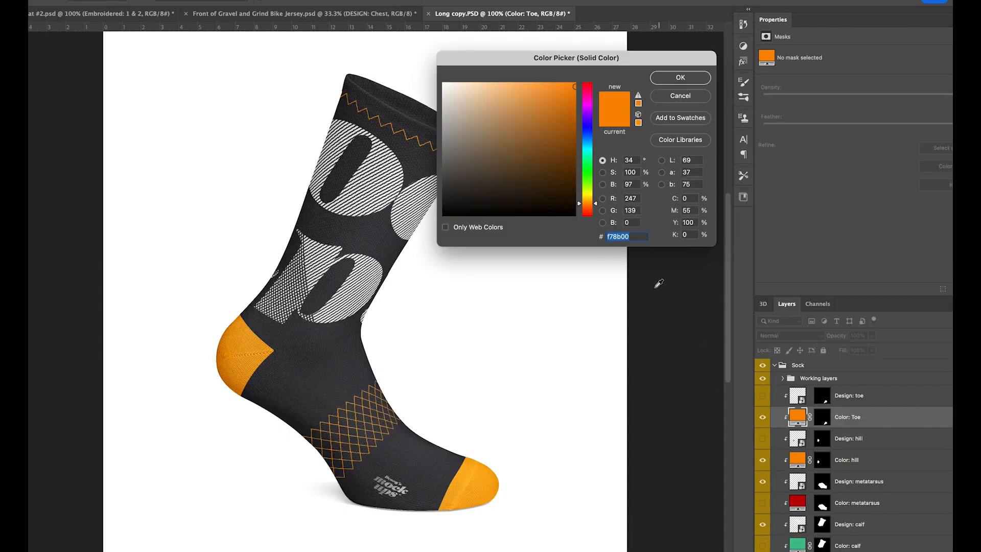
Recolour the sock mockup's toe, heel and inner-calf fill layers with the copied dark blue
double_click(798, 418)
key(super+v)
key(Return)
double_click(798, 458)
key(super+v)
key(Return)
scroll(791, 502, down, 5)
double_click(798, 448)
key(super+v)
key(Return)
click(764, 449)
Show the sock's overall gradient and recolour its violet and orange stops to dark blue and teal
click(763, 469)
double_click(797, 469)
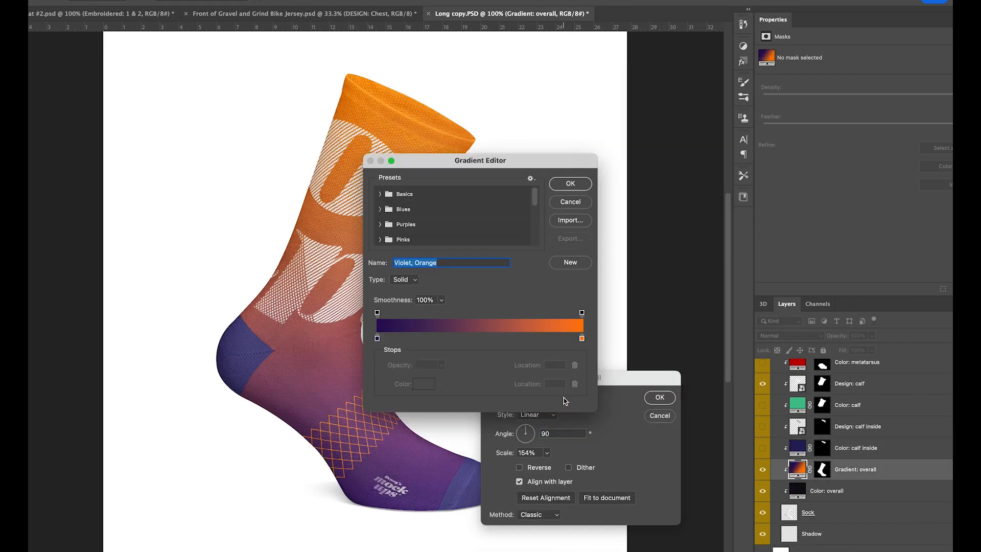
double_click(376, 339)
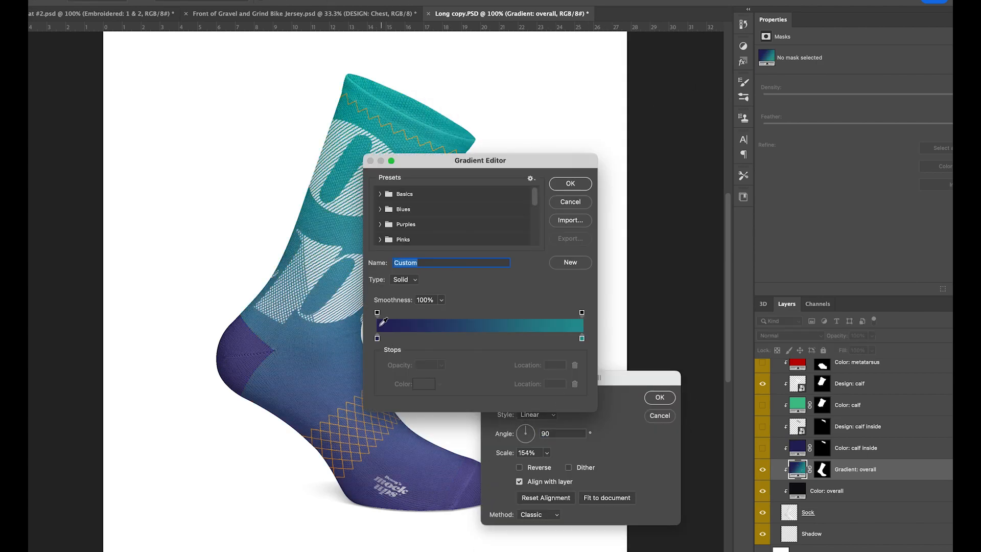
click(429, 338)
key(Return)
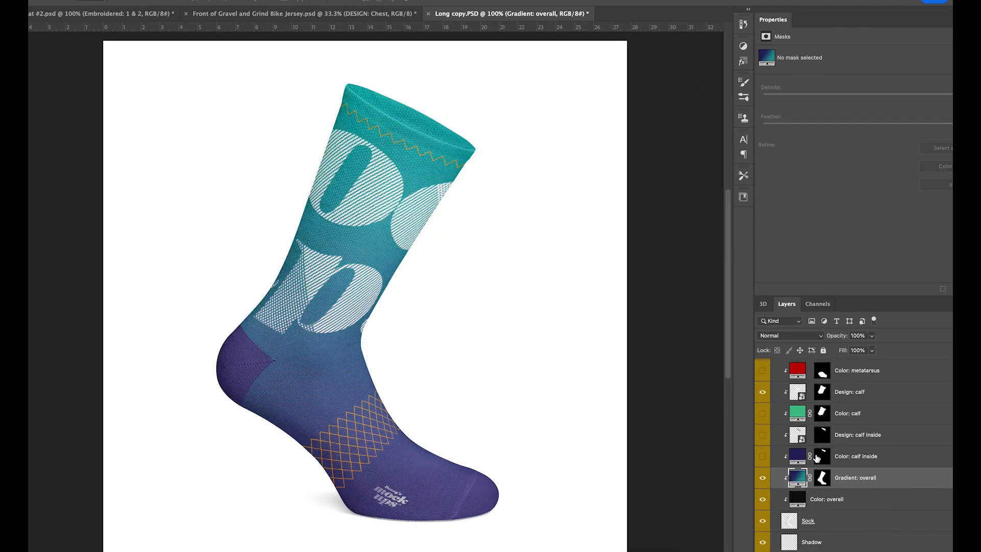
Change the colour overlay of the metatarsus design's lattice pattern to teal, save it and return to the sock mockup
scroll(817, 434, up, 3)
click(762, 432)
click(763, 432)
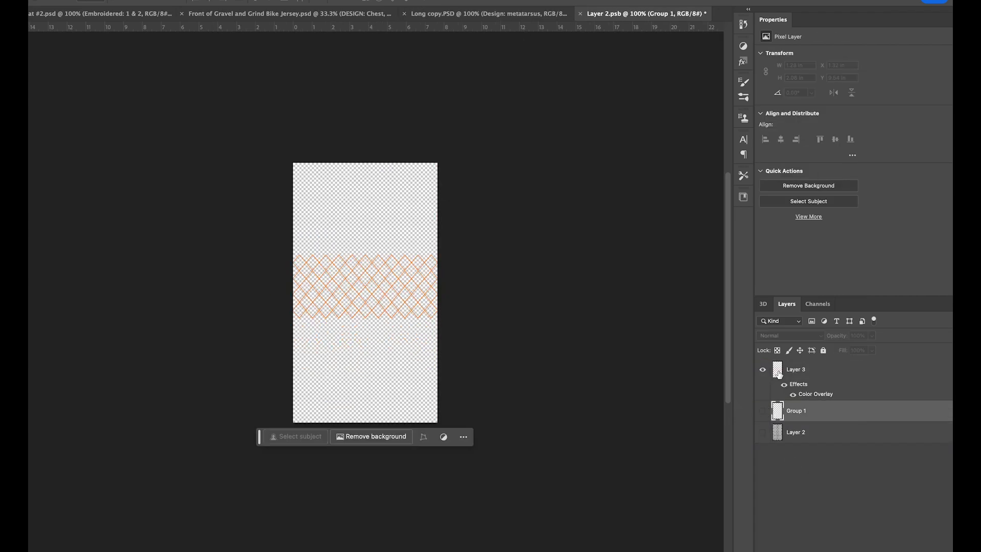
click(779, 373)
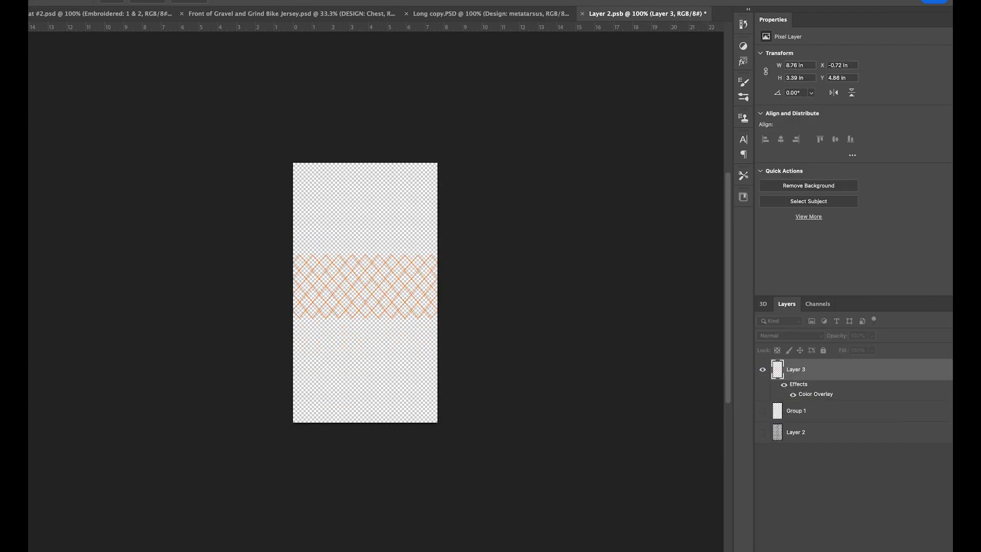
key(ctrl+s)
click(481, 16)
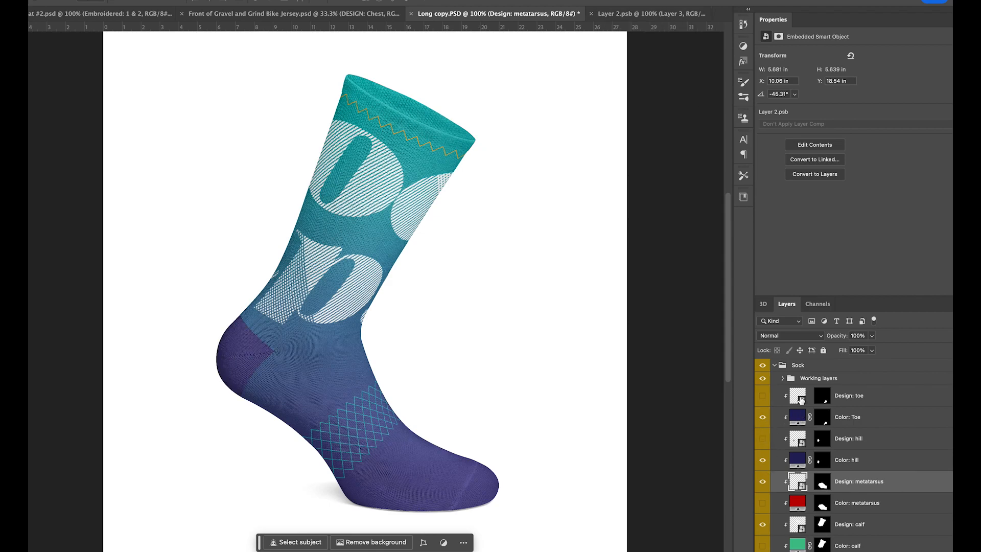
Add the text G&G in the Phosphate Inline font to the sock's calf design
scroll(801, 400, down, 2)
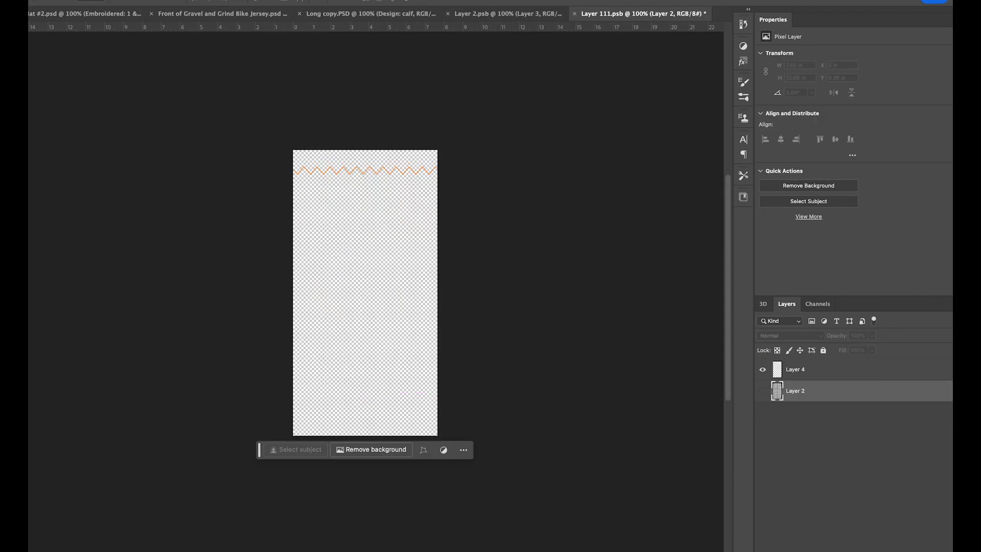
key(t)
click(331, 245)
text(G&G)
drag(354, 244, 271, 240)
click(140, 1)
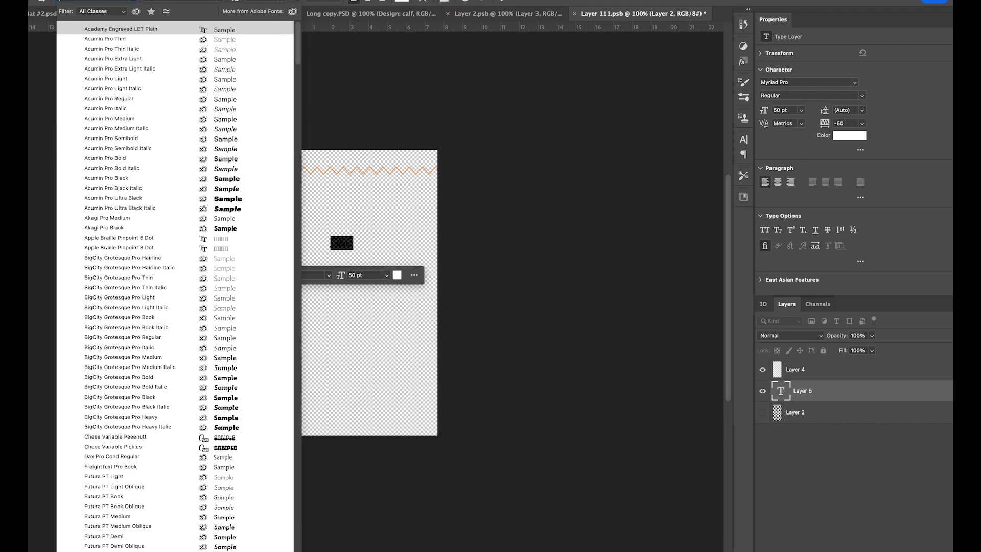
text(ho)
click(132, 37)
key(ctrl+Return)
Enlarge the G&G lettering to about 356 pt across the calf design, save it and check it on the sock mockup
key(ctrl+t)
drag(354, 250, 557, 367)
drag(364, 318, 292, 313)
drag(489, 228, 461, 195)
mouse_move(410, 278)
mouse_down()
mouse_move(405, 256)
mouse_move(405, 273)
mouse_up()
drag(386, 353, 370, 330)
key(Return)
key(super+s)
click(502, 15)
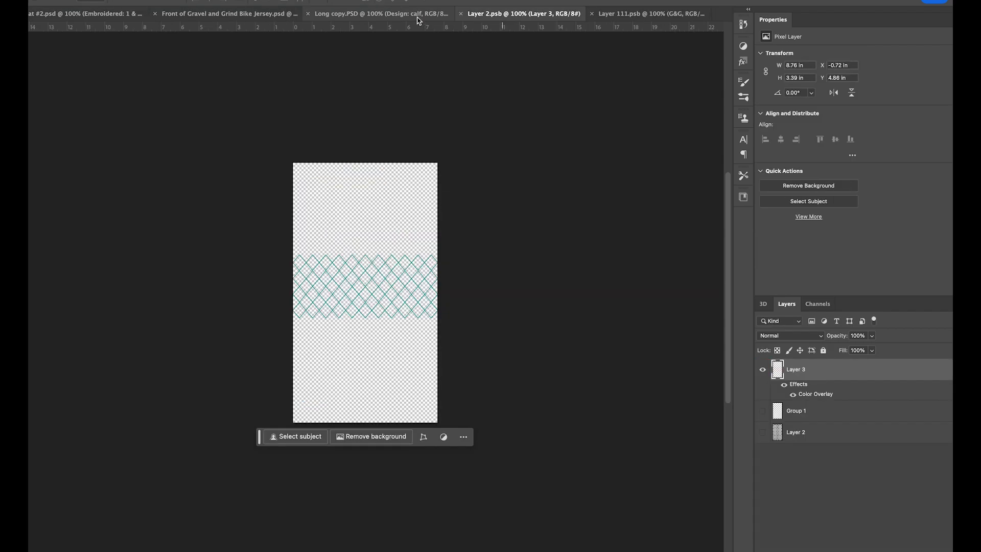
click(418, 20)
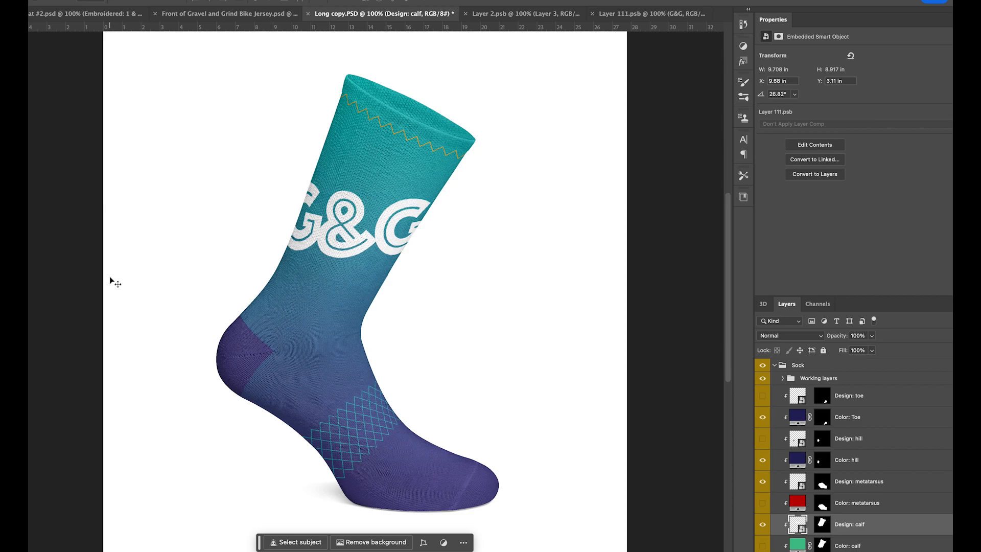
Hide the G&G lettering in the calf design
click(652, 22)
click(383, 279)
key(super+a)
key(BackSpace)
click(126, 222)
key(super+z)
click(762, 391)
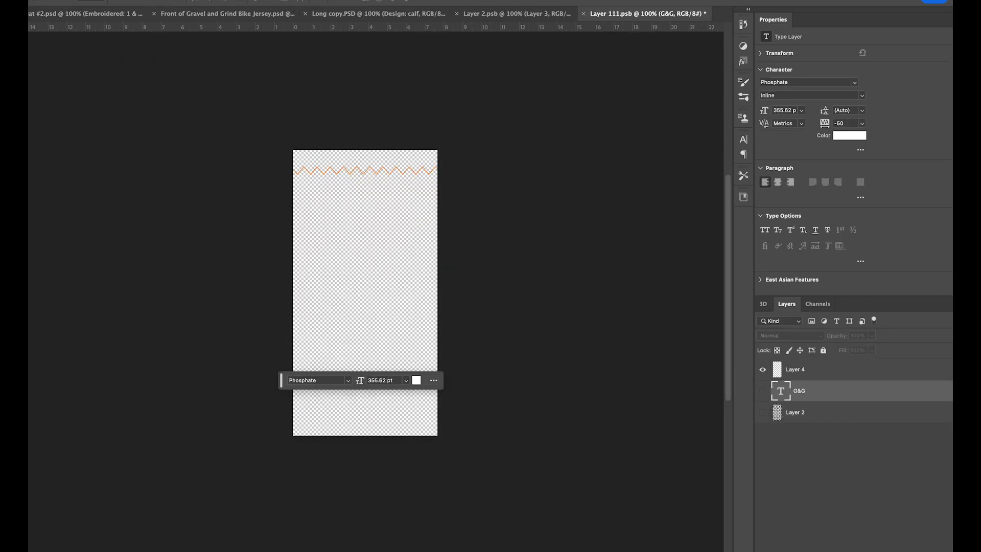
Place repeated GRAVEL & GRIND lettering just below the calf design's zigzag line, save it and view the sock mockup
click(341, 230)
key(super+Return)
key(super+t)
drag(384, 235, 379, 191)
key(Return)
click(272, 154)
key(super+s)
click(357, 15)
Copy the bicycle logo from the vector artwork and place it below the start of the lettering in the calf design
click(608, 14)
key(super+Tab)
scroll(446, 396, down, 1)
drag(446, 396, 569, 510)
key(super+c)
key(super+Tab)
key(super+v)
drag(381, 297, 327, 219)
key(Return)
Place a second bicycle logo diagonally below the first and duplicate the pair beside them to form staggered rows
key(super+v)
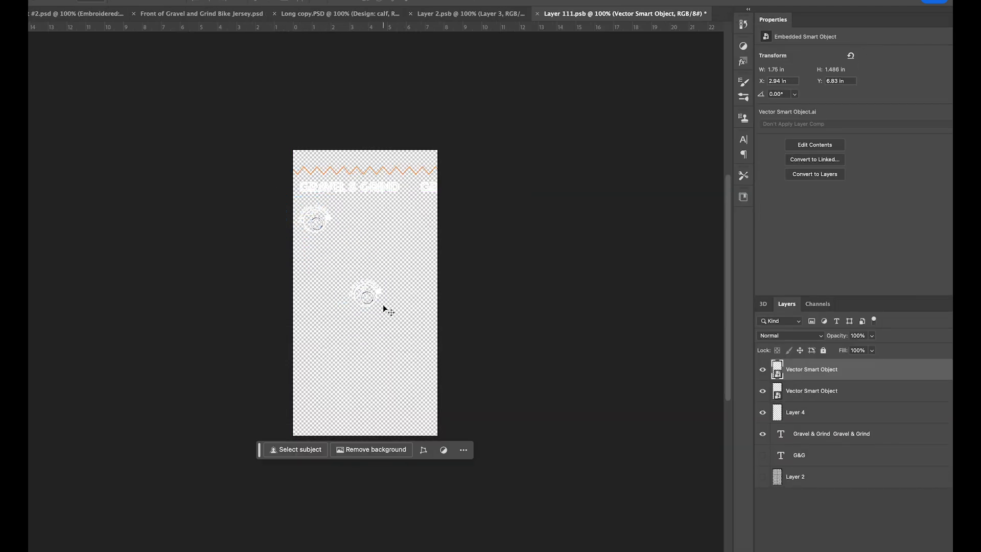
drag(383, 305, 351, 265)
click(377, 296)
drag(287, 201, 365, 269)
key(super+c)
key(super+v)
drag(383, 309, 388, 223)
key(super+z)
key(super+v)
key(Return)
Duplicate the staggered logo rows and position the copies directly beneath them
drag(429, 279, 313, 223)
key(super+c)
key(super+v)
drag(413, 329, 309, 271)
drag(314, 280, 315, 297)
key(Return)
Duplicate the logo block again and align the copies to fill the lower part of the calf design
drag(277, 200, 419, 469)
key(super+c)
key(super+v)
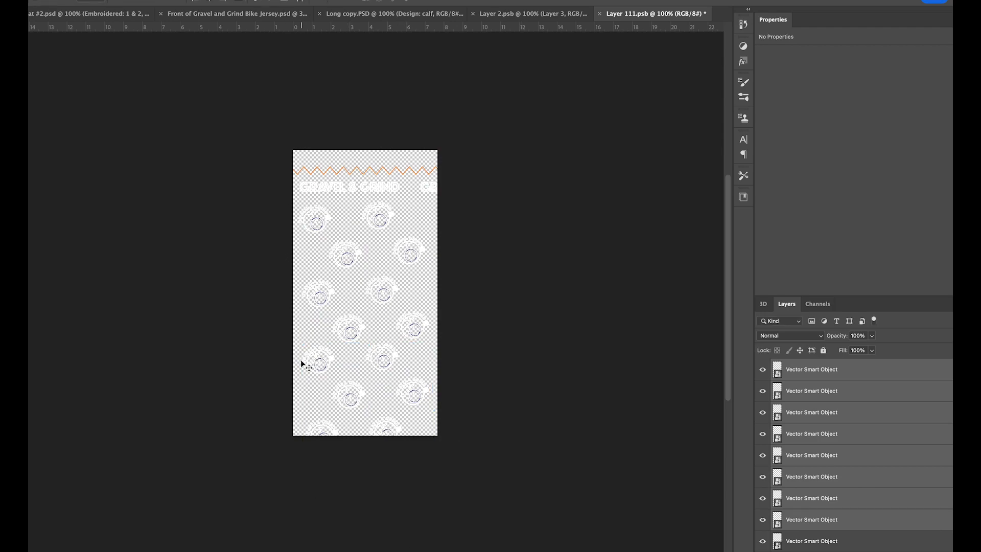
drag(301, 366, 422, 434)
key(super+t)
drag(379, 364, 378, 371)
key(Return)
Extend the logo pattern past both side edges of the calf design with more copies, save it and check the sock
drag(280, 203, 437, 445)
key(super+c)
key(super+v)
drag(415, 241, 295, 301)
click(282, 483)
key(super+v)
drag(340, 231, 460, 259)
key(Return)
key(super+s)
click(359, 14)
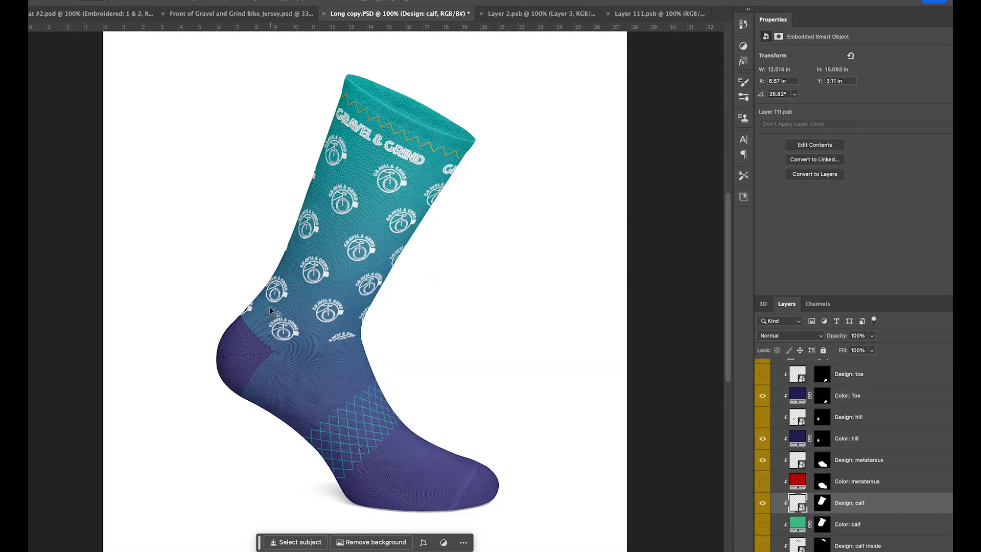
Hide the orange zigzag line in the calf design and shift the lettering and logo pattern upward
key(ctrl+Tab)
key(ctrl+Tab)
click(765, 549)
drag(331, 187, 331, 171)
drag(270, 199, 475, 470)
key(super+t)
drag(377, 216, 377, 201)
drag(349, 169, 458, 160)
key(super+z)
key(Return)
Delete the GRAVEL & GRIND lettering, move all logos up to the calf design's top edge, save it and view the sock
double_click(357, 170)
key(BackSpace)
click(20, 40)
drag(251, 171, 472, 462)
drag(382, 359, 384, 327)
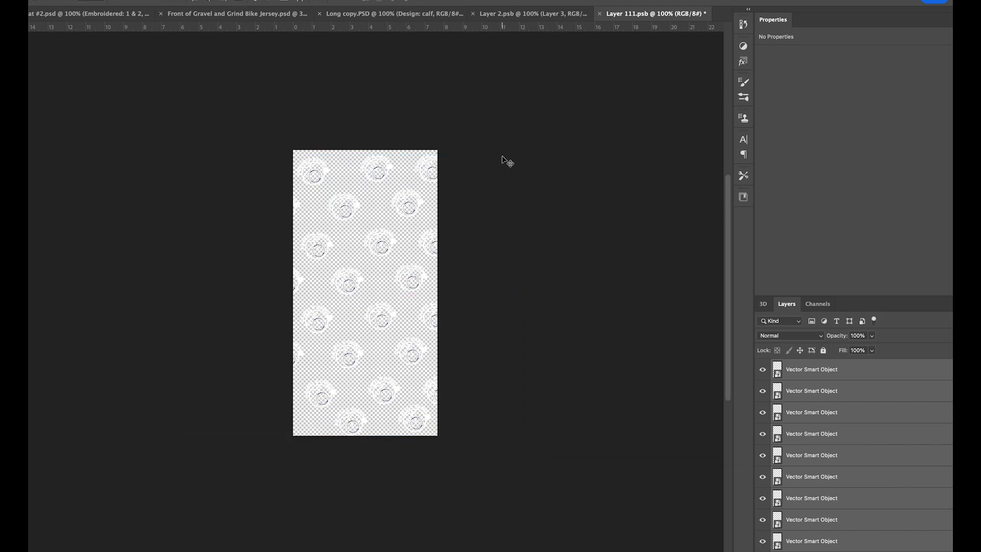
key(super+s)
click(396, 14)
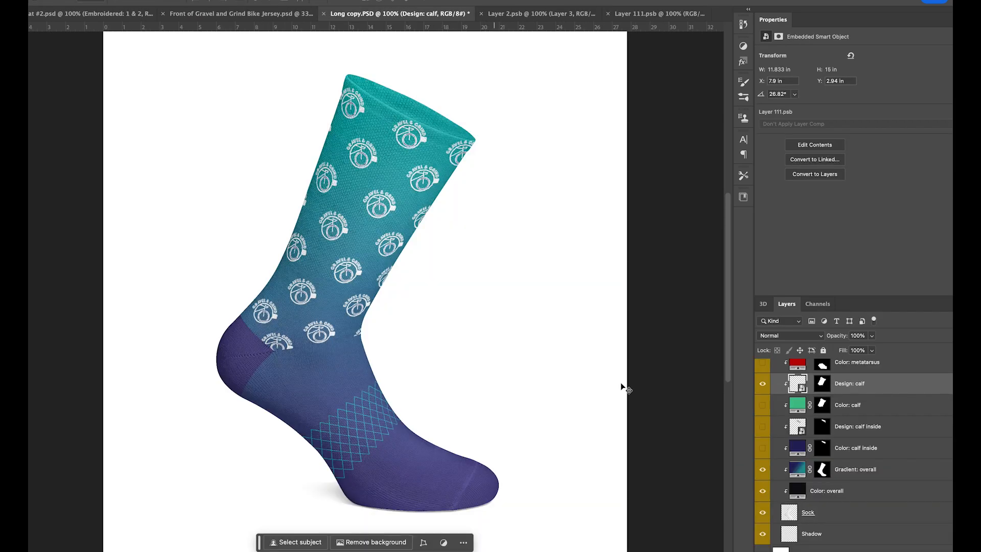
Paste the logo pattern into the metatarsus design, hide its teal lattice, save it and return to the sock mockup
scroll(796, 429, up, 3)
double_click(797, 428)
key(super+v)
click(576, 331)
key(super+s)
click(395, 14)
click(535, 15)
click(419, 277)
click(762, 535)
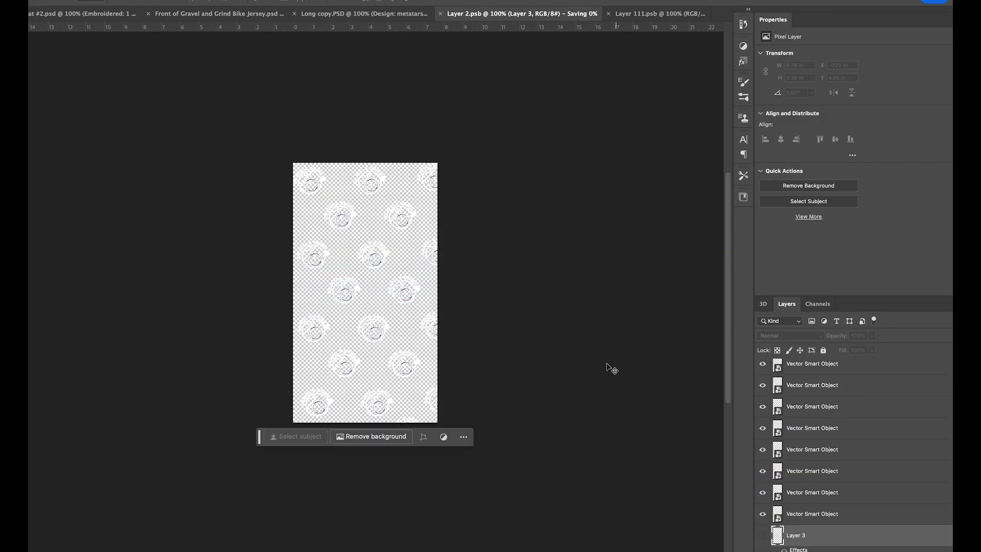
click(410, 14)
Draw a dark blue band about 9.19 by 1.33 in across the calf design's top edge and view it on the sock
click(673, 14)
drag(280, 144, 453, 169)
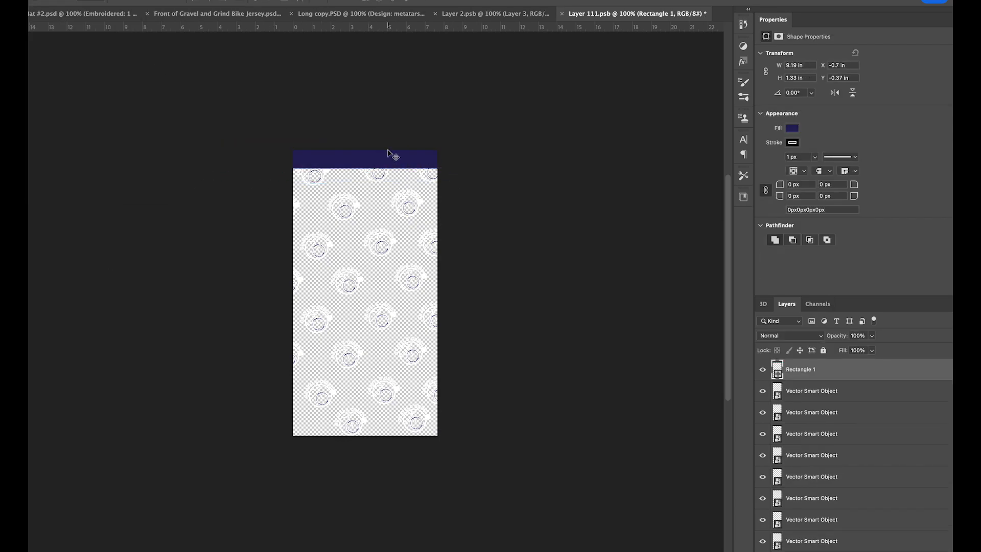
click(332, 16)
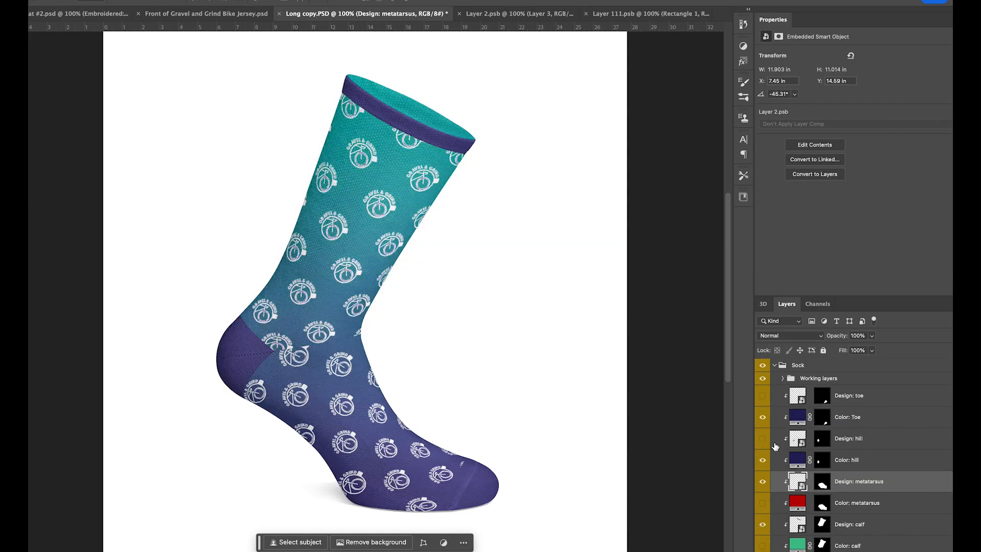
Toggle the calf and metatarsus layers off and on to compare them, and show the dark blue inner-calf colour
scroll(762, 523, down, 3)
click(764, 483)
click(764, 483)
click(763, 447)
click(763, 447)
click(761, 423)
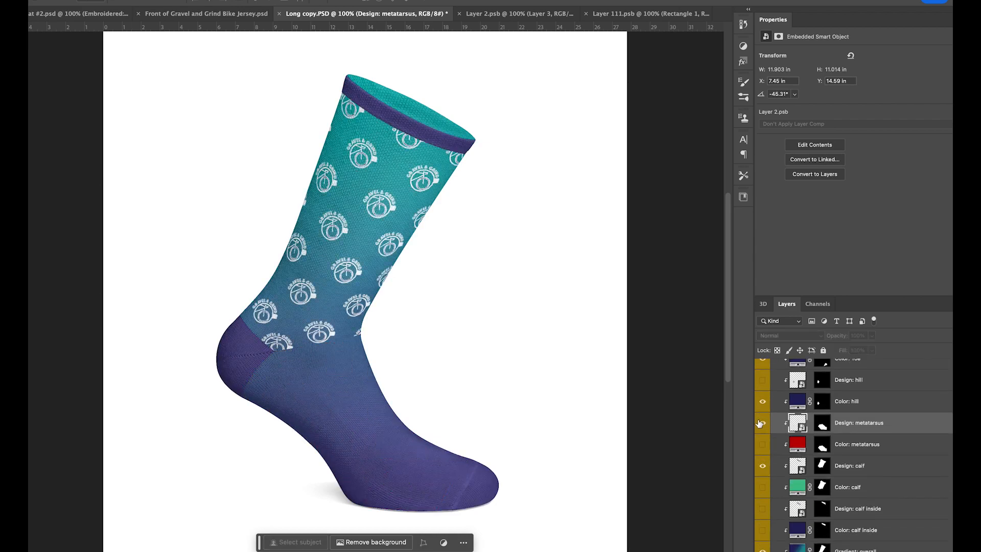
click(761, 424)
scroll(764, 462, down, 2)
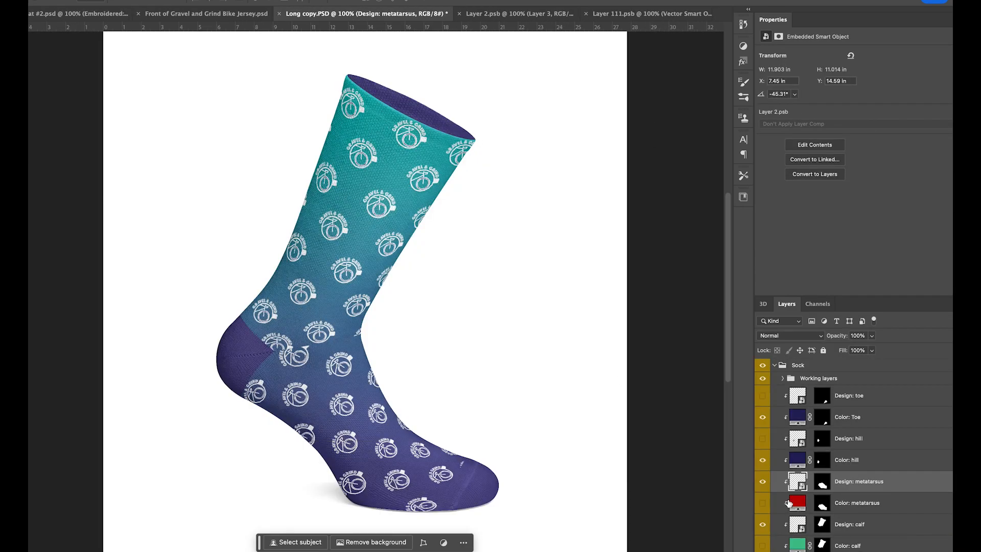
scroll(782, 488, down, 3)
click(31, 35)
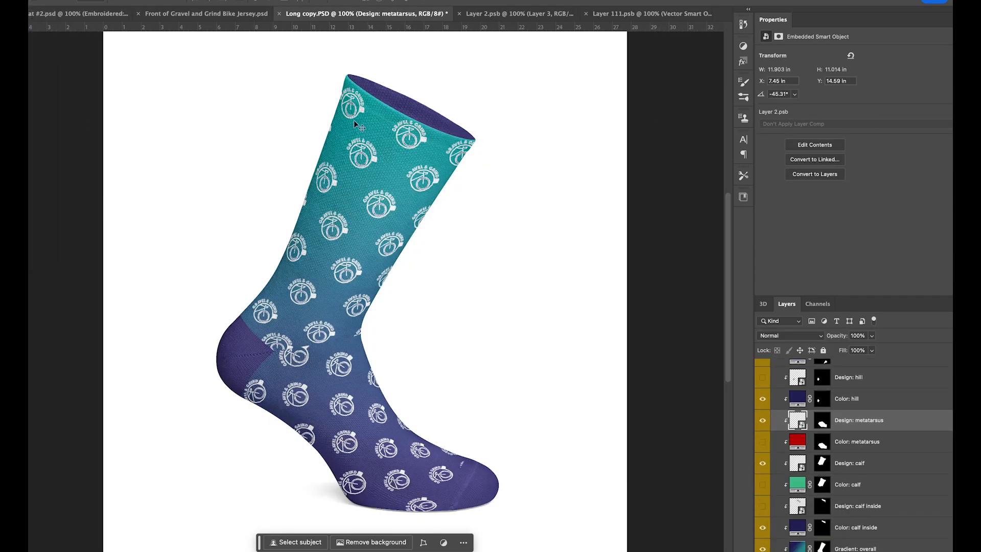
Save the sock mockup as G&G Sock #1.psd, and save a second version as G&G Sock #2.psd
text(Sock #1.psd)
click(613, 296)
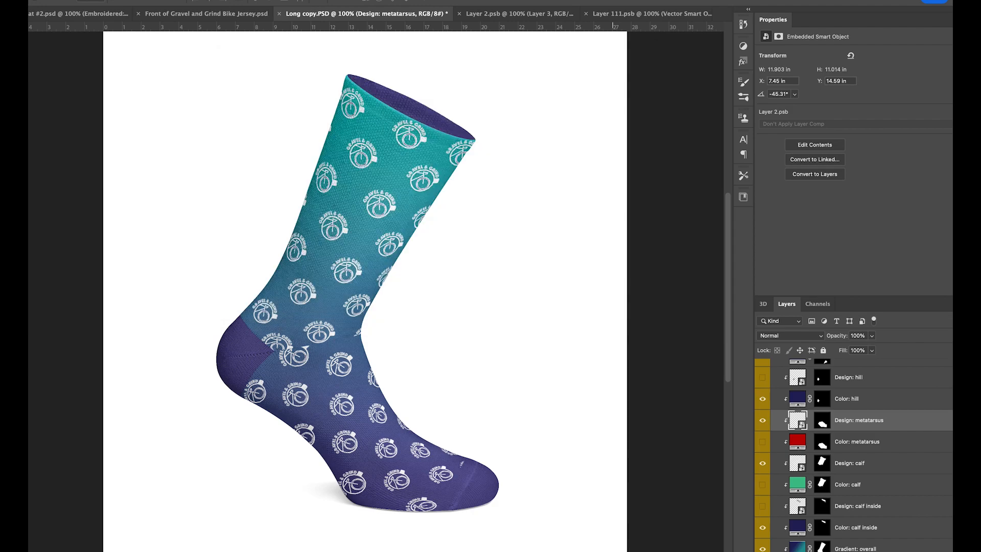
click(29, 1)
click(31, 35)
click(468, 54)
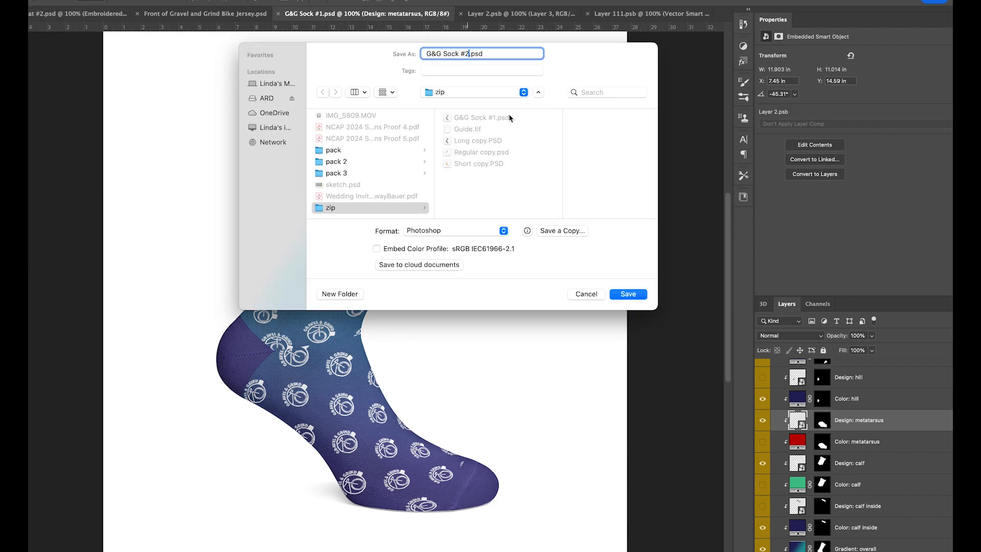
key(Return)
Hide the logo pattern, showing the G&G lettering and zigzag on the calf design and the teal lattice on the metatarsus design
key(ctrl+Tab)
key(ctrl+Tab)
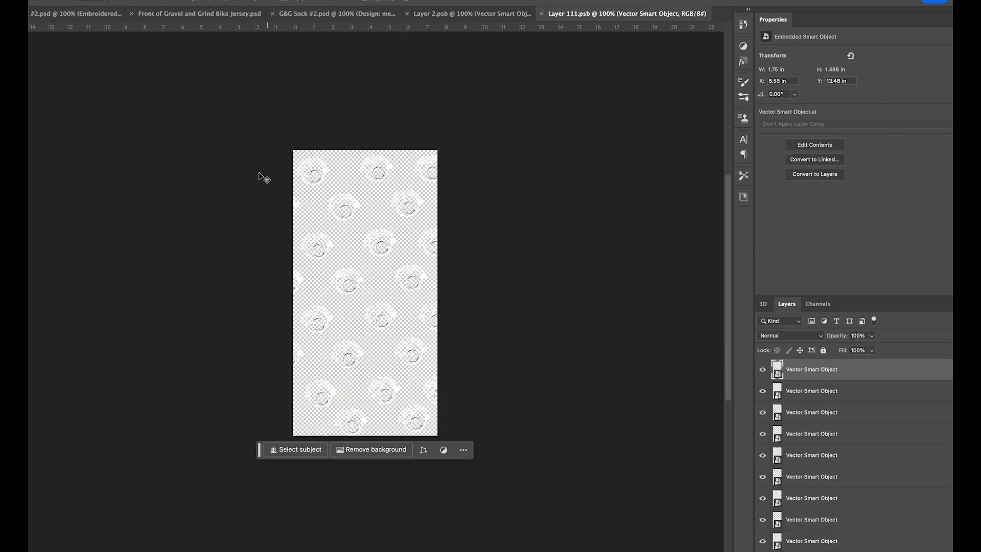
click(763, 533)
key(ctrl+shift+Tab)
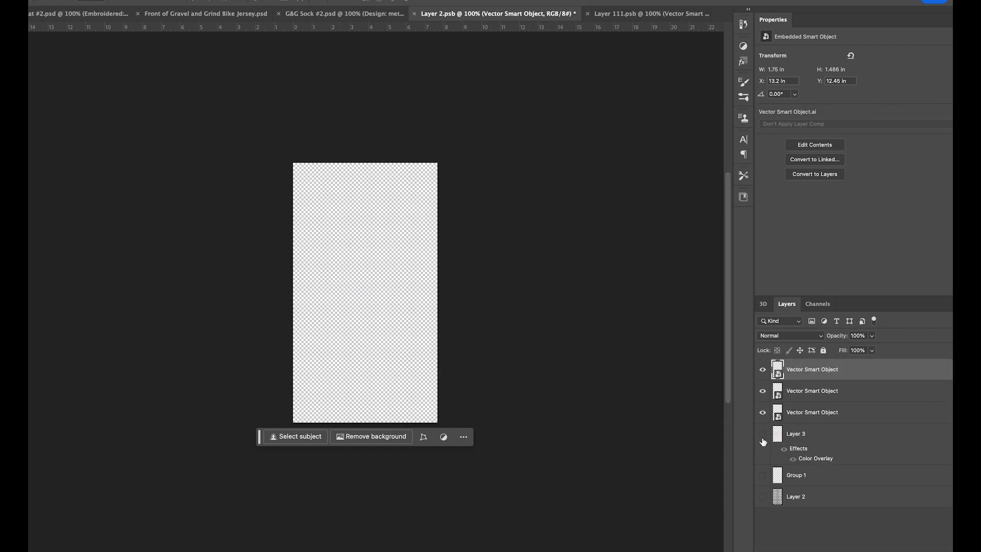
key(ctrl+shift+Tab)
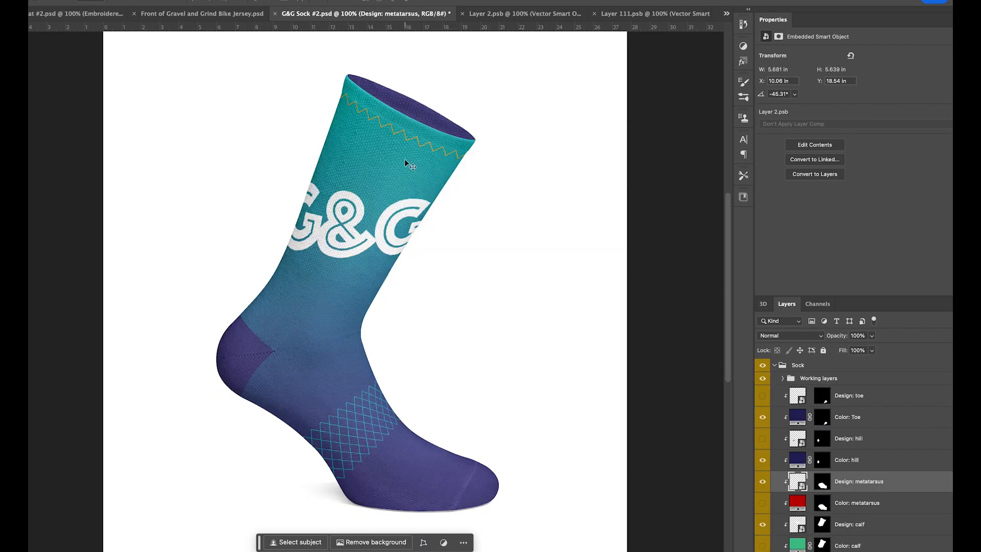
Move the G&G lettering up in the calf design and check its placement on the sock mockup
click(532, 19)
click(663, 15)
drag(371, 269, 372, 255)
click(390, 170)
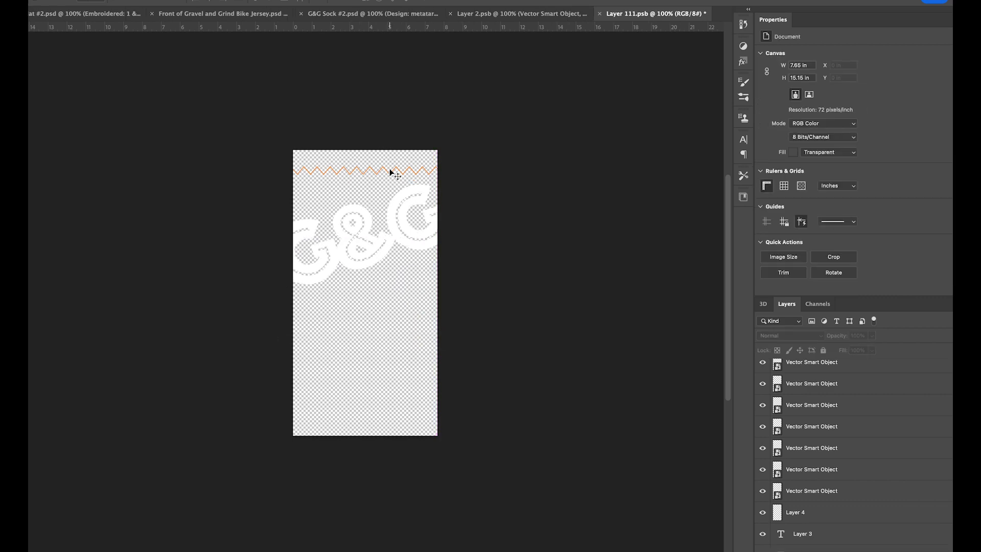
click(394, 15)
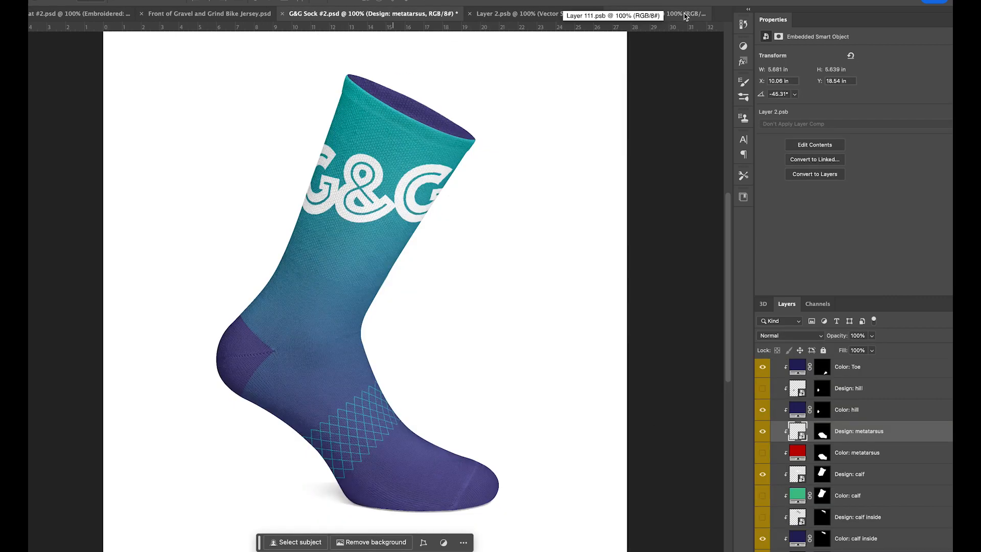
Recolor the calf design's orange zigzag line dark blue, save the design and return to the sock mockup
click(536, 13)
click(659, 14)
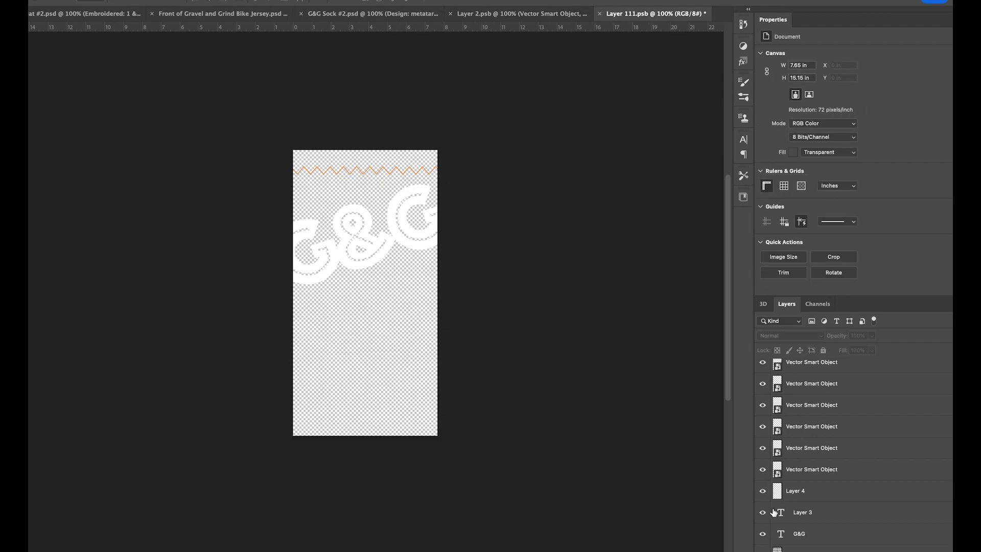
click(817, 493)
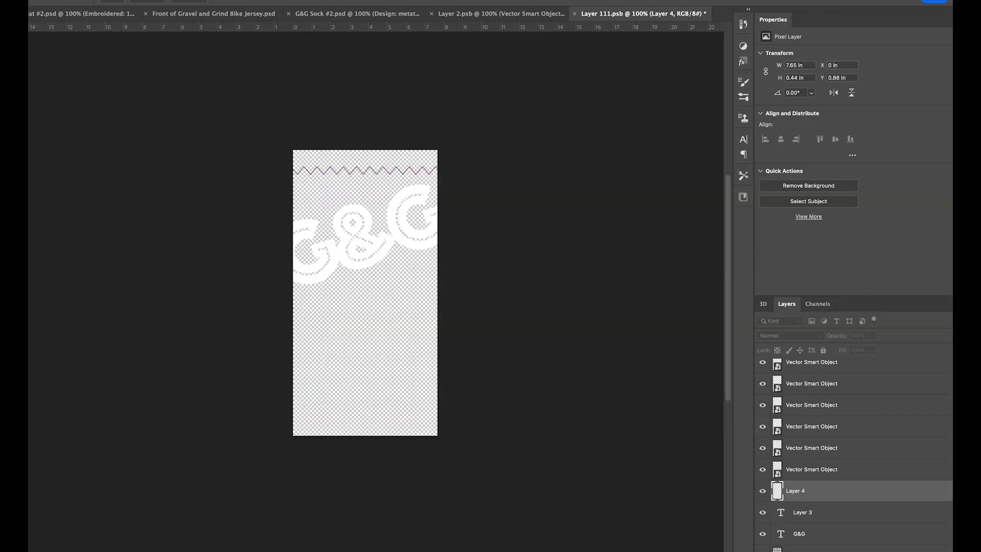
click(409, 14)
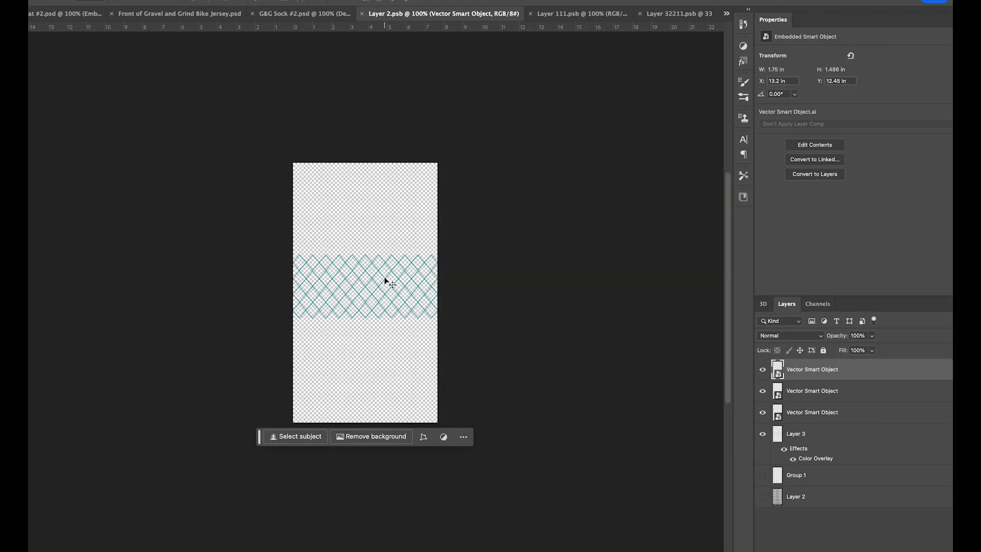
Paste two horizontal stripes into the metatarsus design, fill them teal, hide the lattice, save and view the sock
key(ctrl+v)
click(791, 129)
click(766, 184)
click(763, 469)
click(763, 475)
click(288, 68)
key(super+s)
click(301, 15)
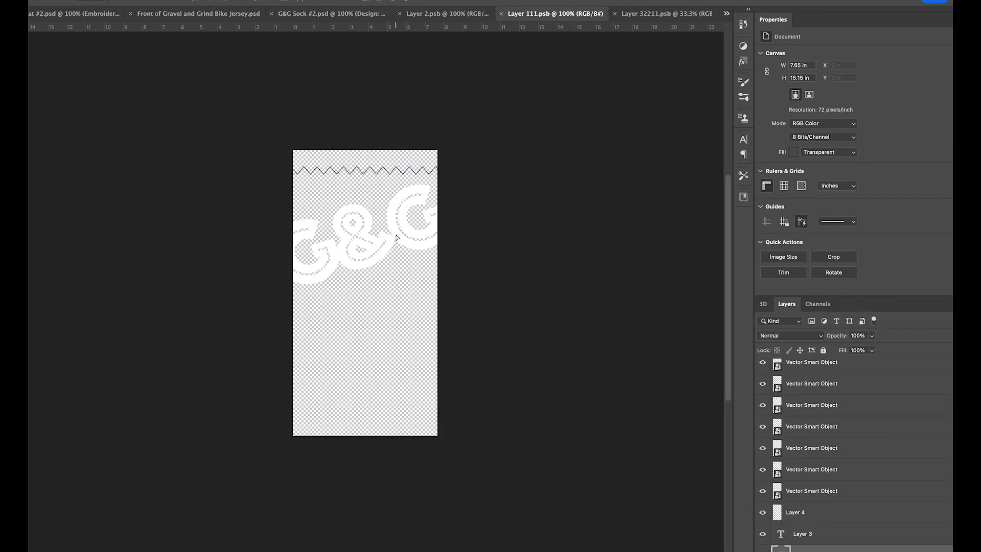
Paste the two stripes above the G&G lettering in the calf design, fill them dark blue, hide the zigzag and view the sock
key(ctrl+v)
drag(397, 278, 335, 192)
drag(429, 185, 306, 185)
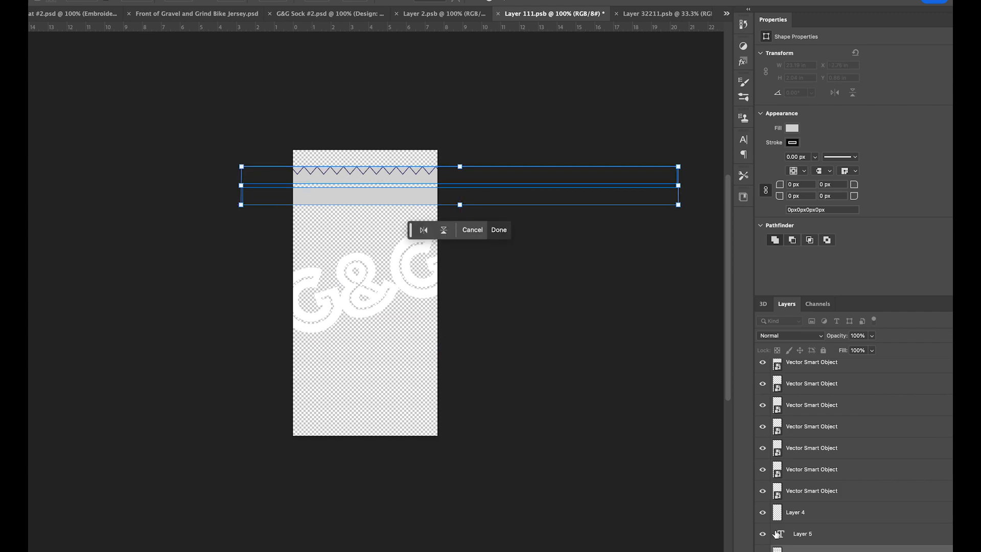
key(Return)
click(791, 128)
click(766, 185)
click(776, 184)
click(552, 216)
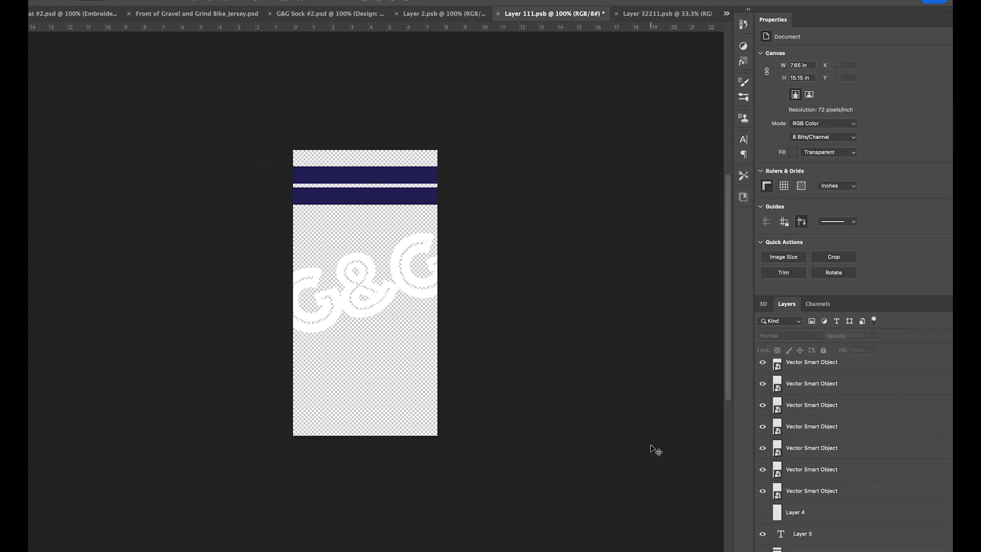
click(334, 16)
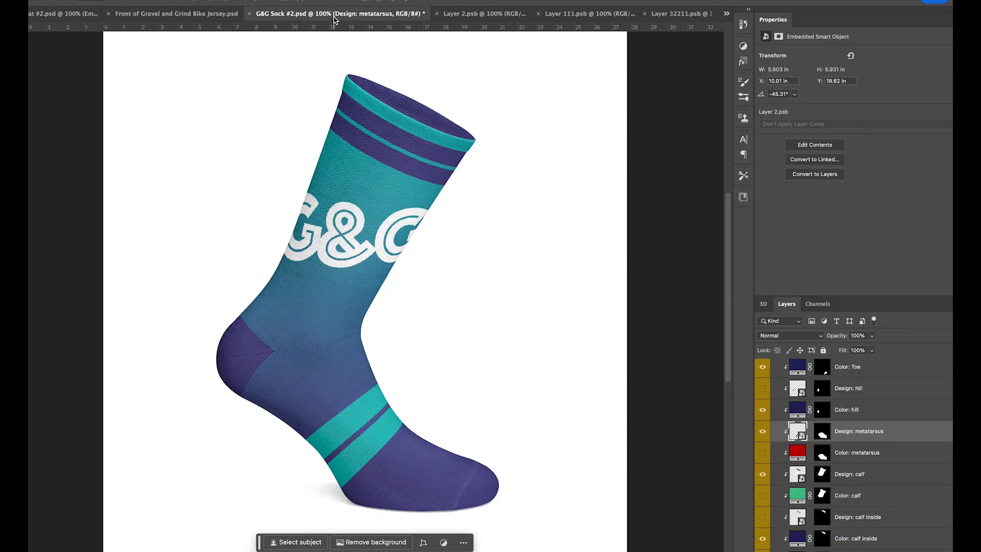
Copy the white bicycle logo from Illustrator into the Photoshop calf design in place of the lettering, sized about 5.24 by 4.47 in
click(502, 16)
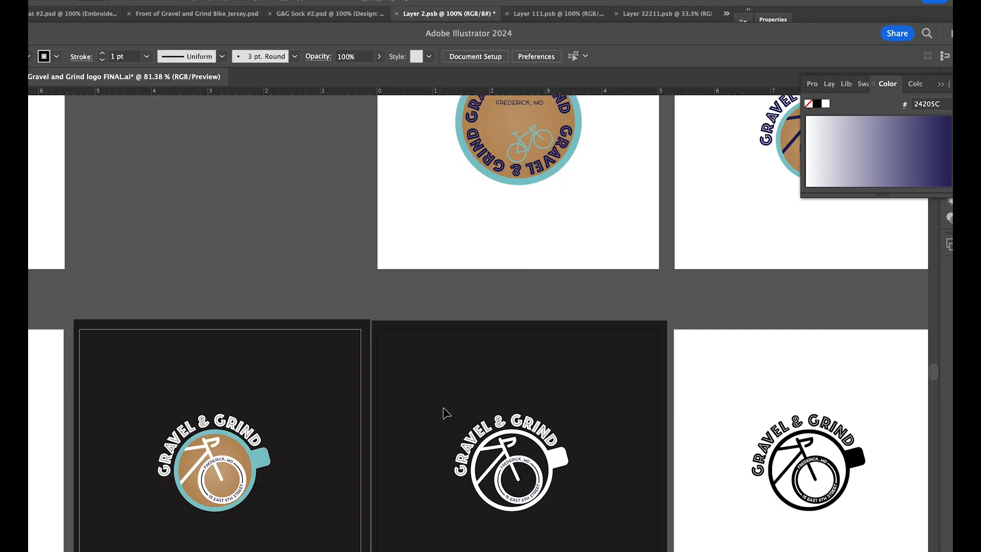
click(494, 501)
key(super+c)
key(super+Tab)
key(super+v)
drag(392, 314, 376, 284)
drag(384, 310, 422, 339)
key(Return)
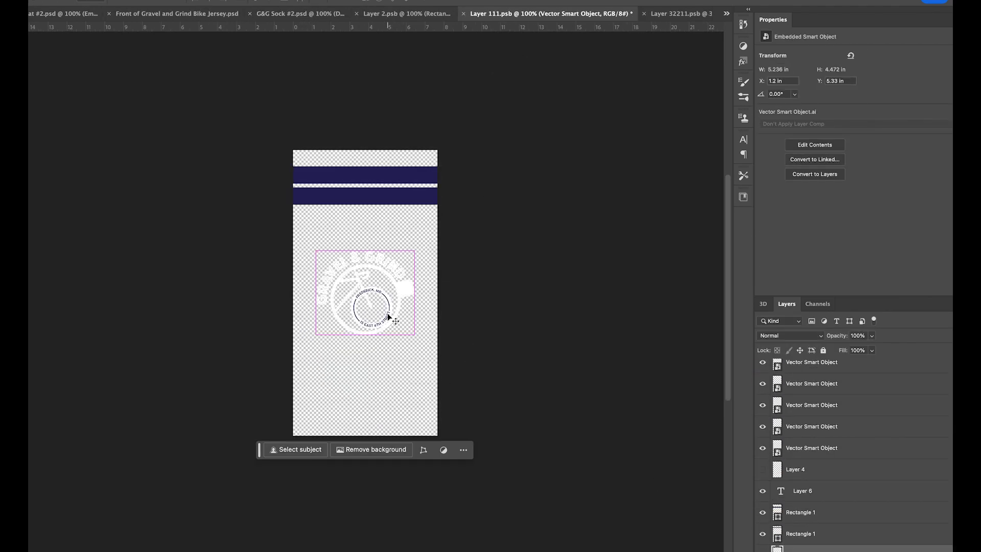
Rotate and enlarge the calf logo to about 5.76 by 4.92 in, move it up without the stripes and view the sock
drag(390, 318, 412, 280)
key(Return)
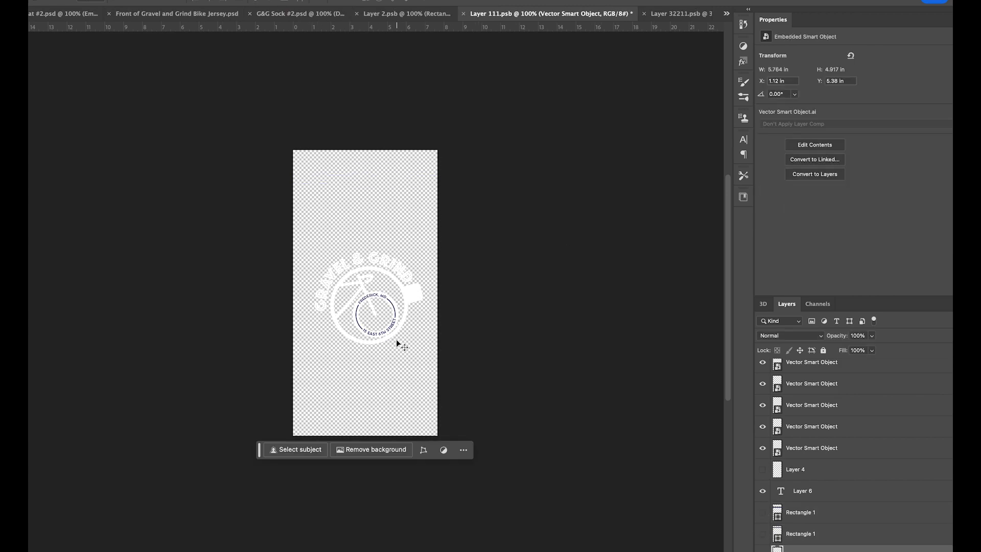
key(ctrl+t)
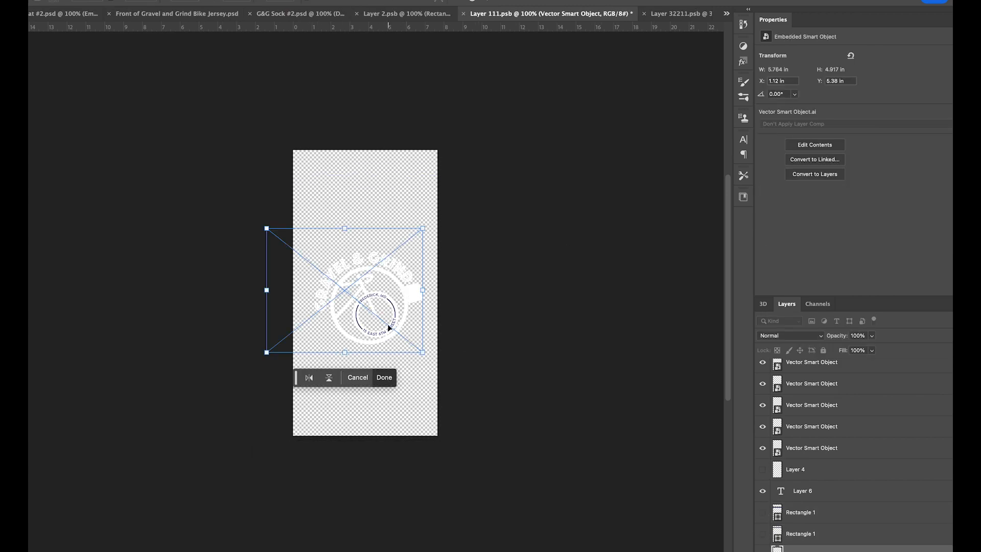
drag(390, 325, 390, 258)
key(Return)
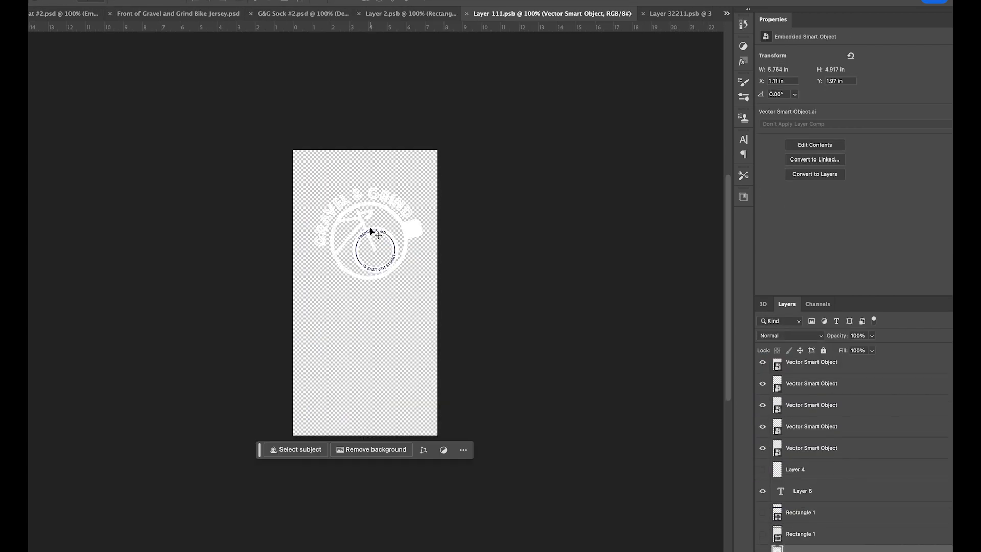
drag(370, 227, 366, 225)
click(317, 18)
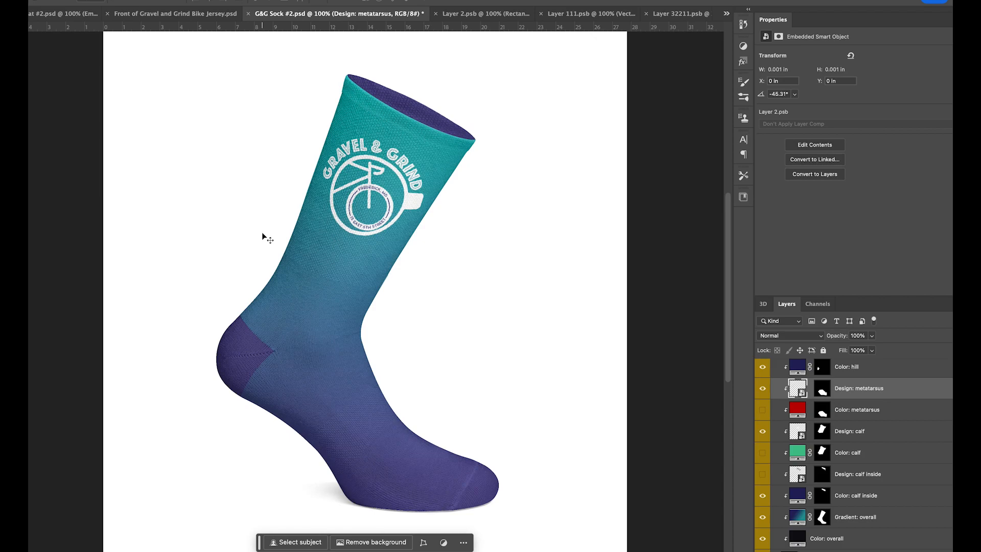
Copy the G&G lettering from the calf design into the metatarsus design, center it, save and view the sock
click(489, 17)
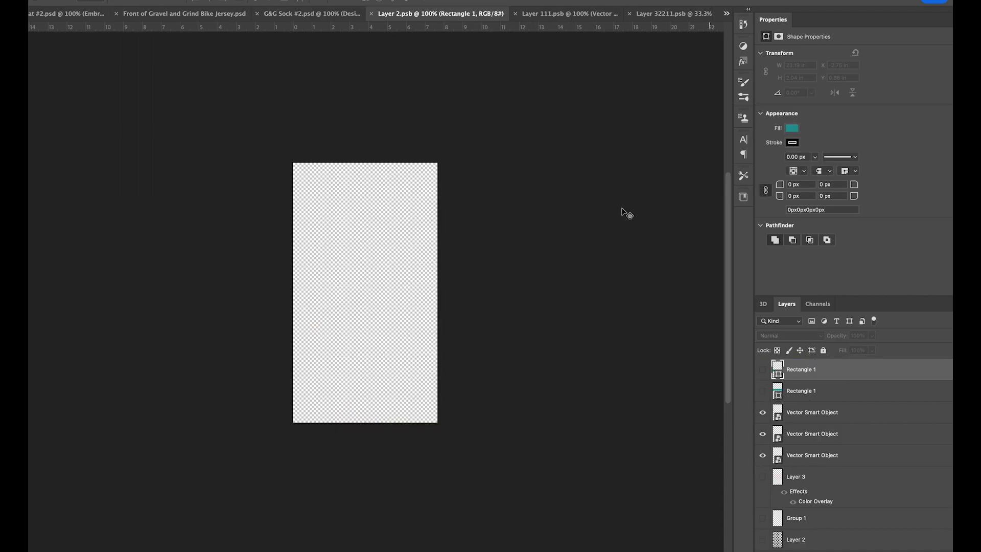
click(569, 15)
scroll(790, 517, down, 3)
click(797, 533)
click(762, 534)
key(super+c)
click(762, 533)
click(432, 15)
key(super+v)
drag(376, 305, 378, 312)
key(super+s)
click(309, 17)
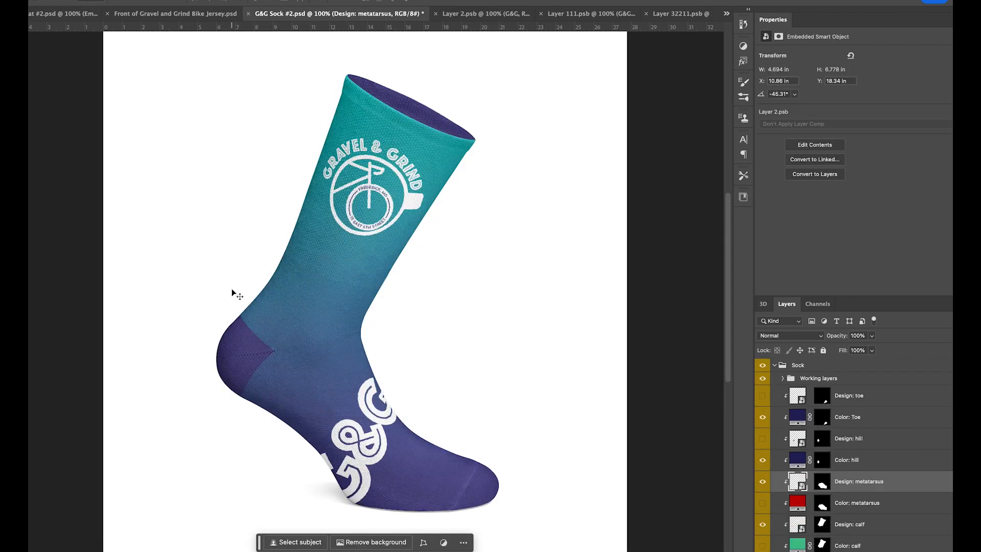
Rotate and reposition the G&G lettering in the metatarsus design, save it and check it on the sock
click(482, 16)
key(super+t)
drag(469, 219, 483, 255)
mouse_move(361, 305)
mouse_down()
mouse_move(390, 313)
mouse_move(362, 309)
mouse_up()
key(super+s)
click(327, 16)
Hide the G&G lettering in the metatarsus design, save it and return to the sock mockup
click(475, 15)
key(super+s)
click(316, 15)
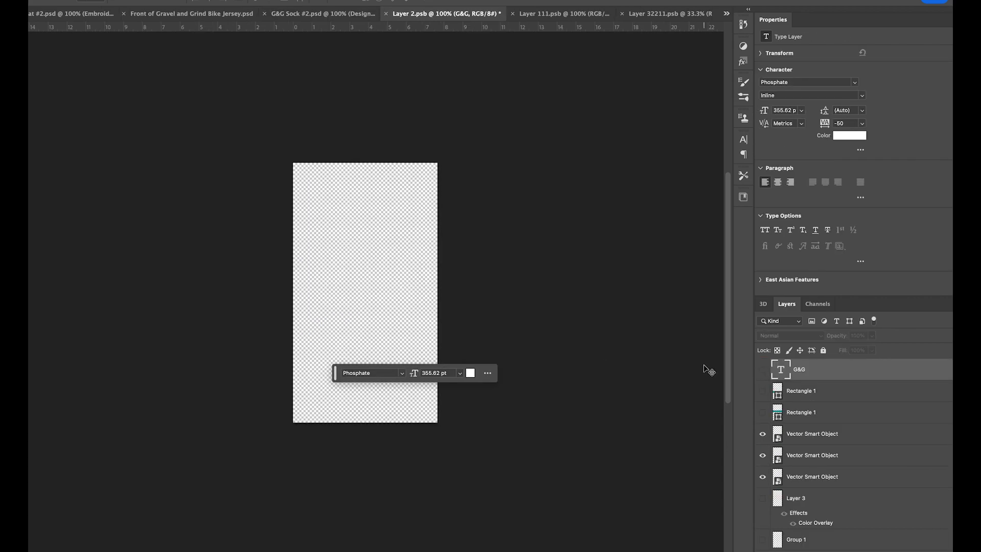
click(322, 16)
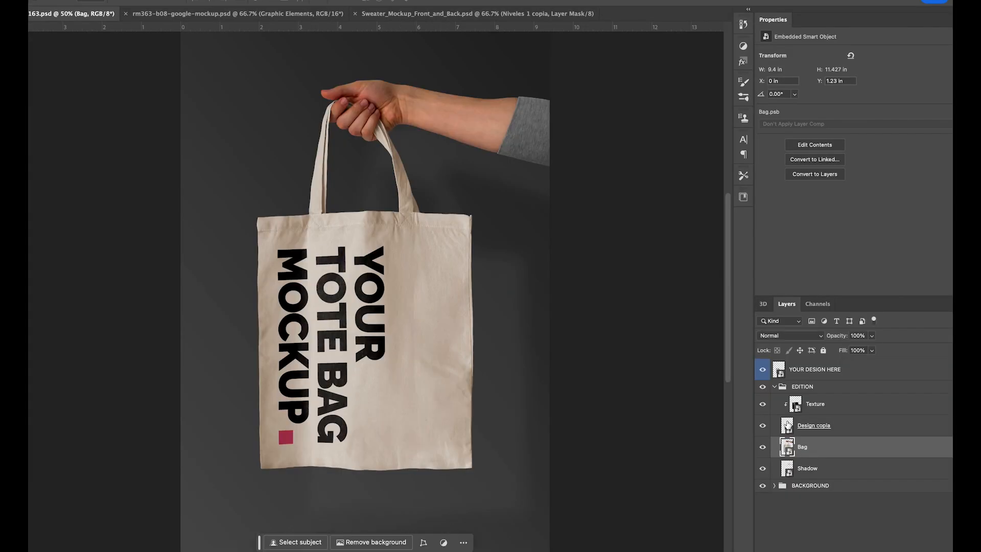
Shrink the color bicycle logo into the tote bag design's lower-right corner and save the mockup as G&G tote Bag #1.psd
double_click(787, 425)
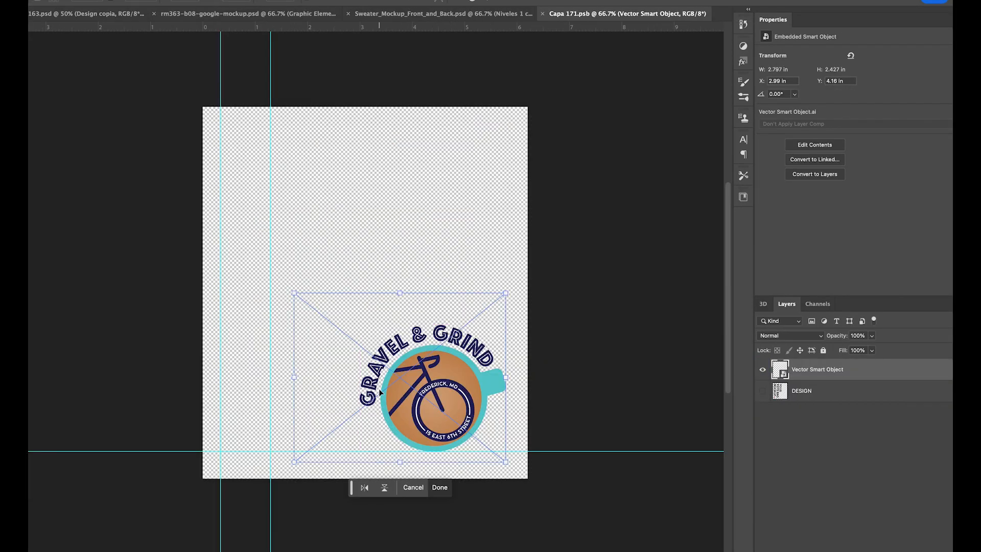
drag(422, 429, 466, 430)
key(Return)
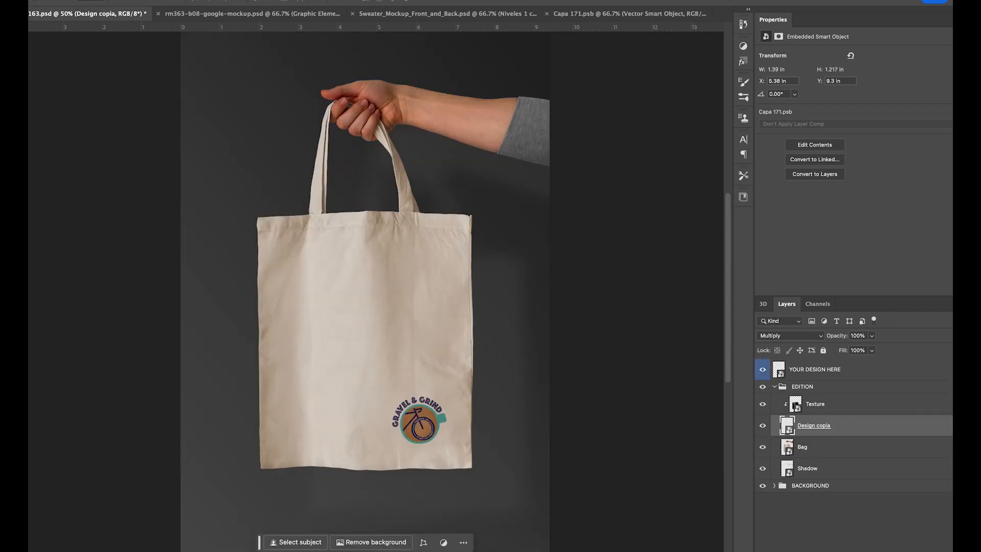
key(ctrl+shift+s)
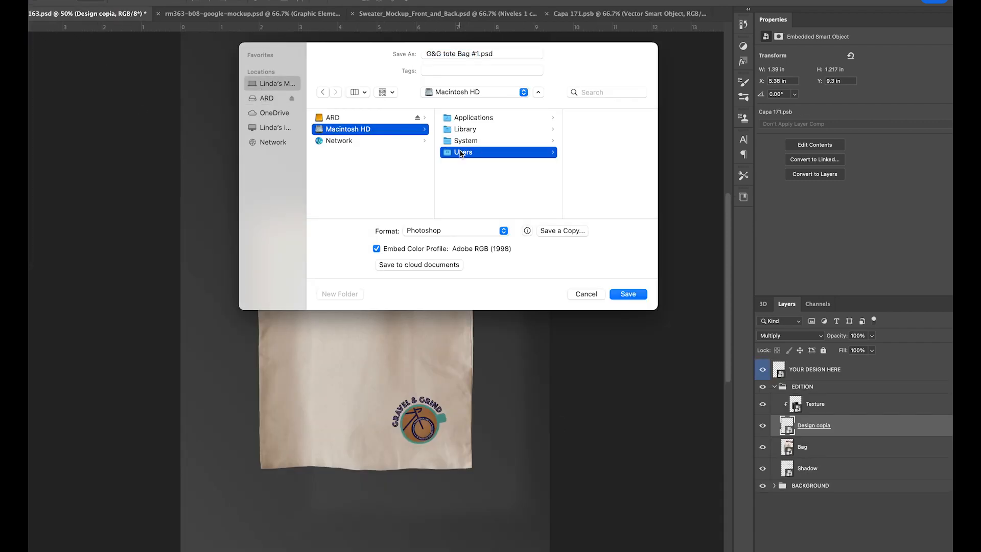
key(Return)
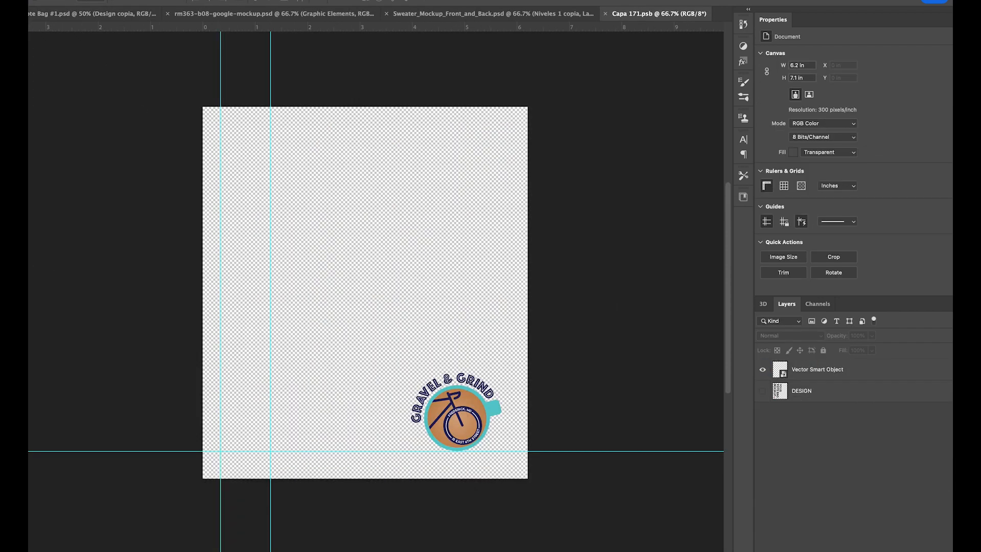
Add teal Gravel & GRIND lettering in Phosphate Inline, 67.27 pt, running down the tote design's left edge, save and view the bag
click(307, 210)
text(GRAVEL)
key(super+Return)
key(super+t)
drag(393, 201, 438, 315)
drag(418, 278, 232, 309)
drag(254, 341, 269, 451)
key(Return)
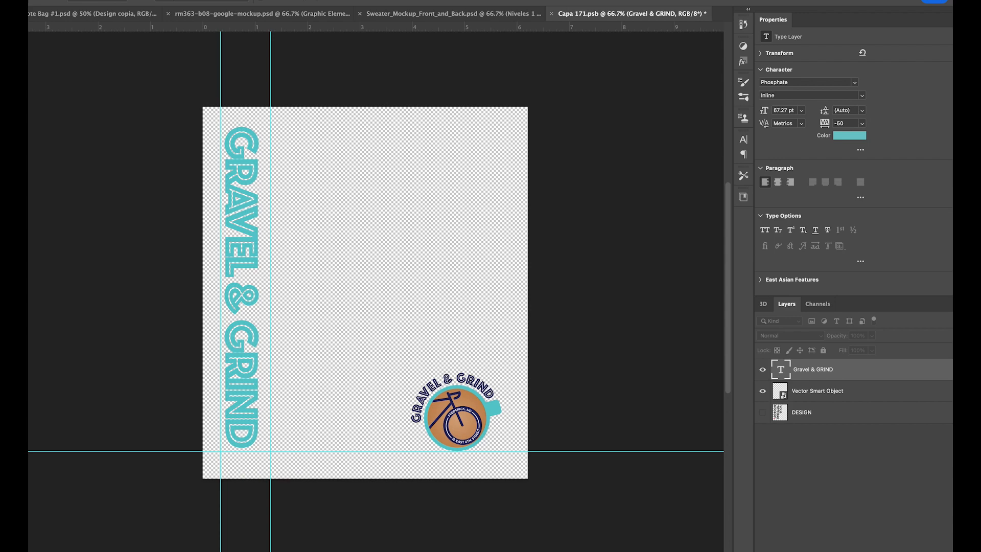
key(super+s)
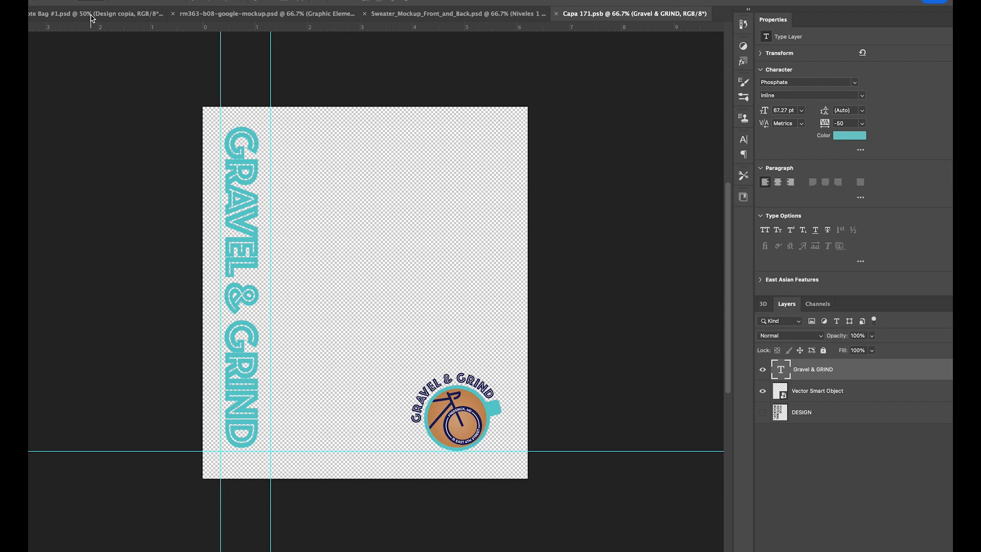
click(92, 13)
Turn the GRAVEL & GRIND lettering horizontal across the top of the tote design and scale it to about 58.35 pt
click(603, 13)
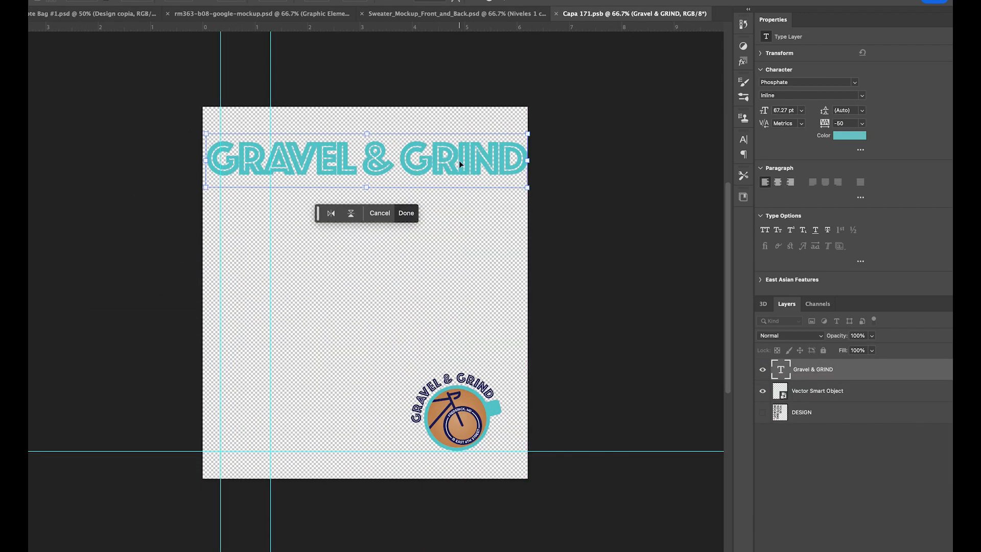
drag(409, 152, 424, 152)
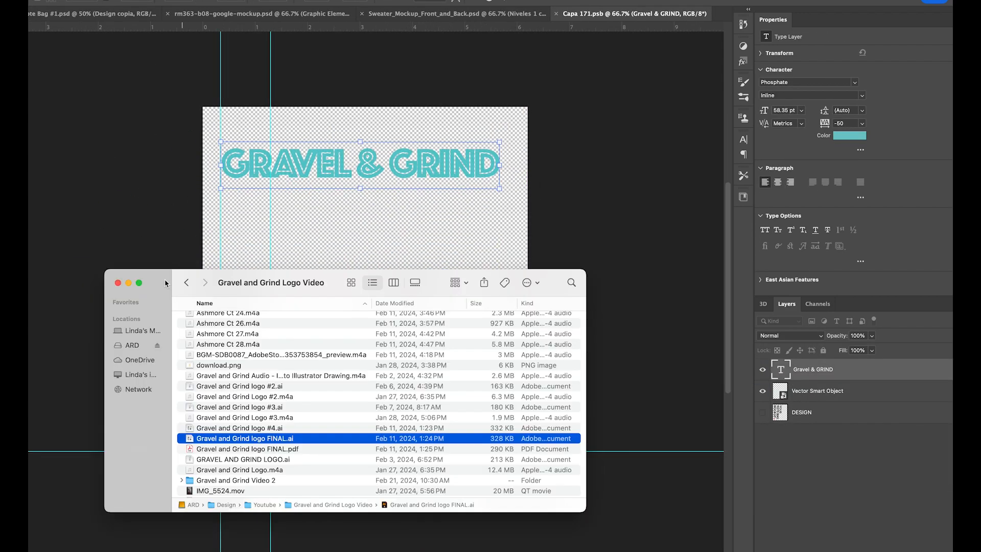
Open Gravel and Grind Poster.ai in Illustrator, copy the colored bicycle saddle and frame artwork, and paste it into the Photoshop tote design
scroll(274, 422, down, 5)
scroll(229, 388, up, 4)
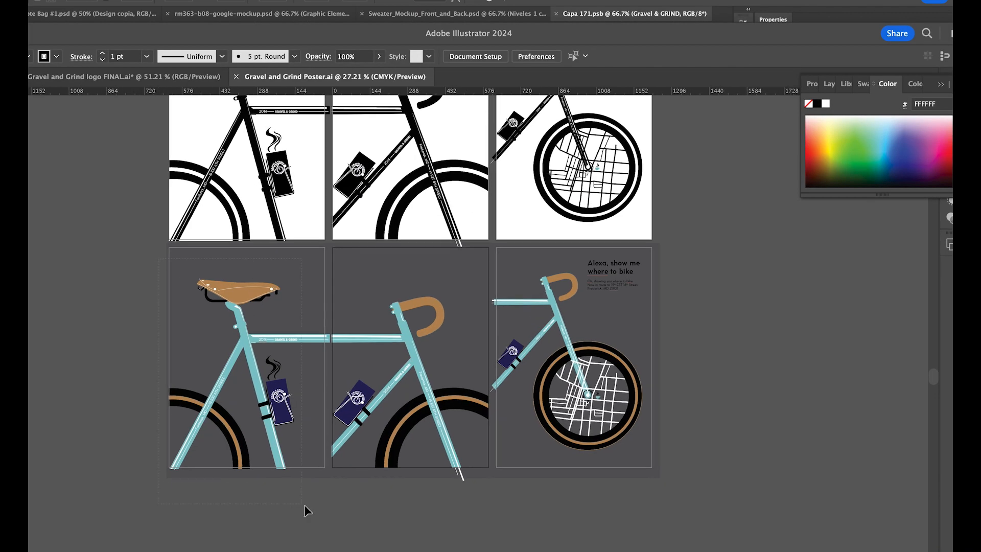
key(super+a)
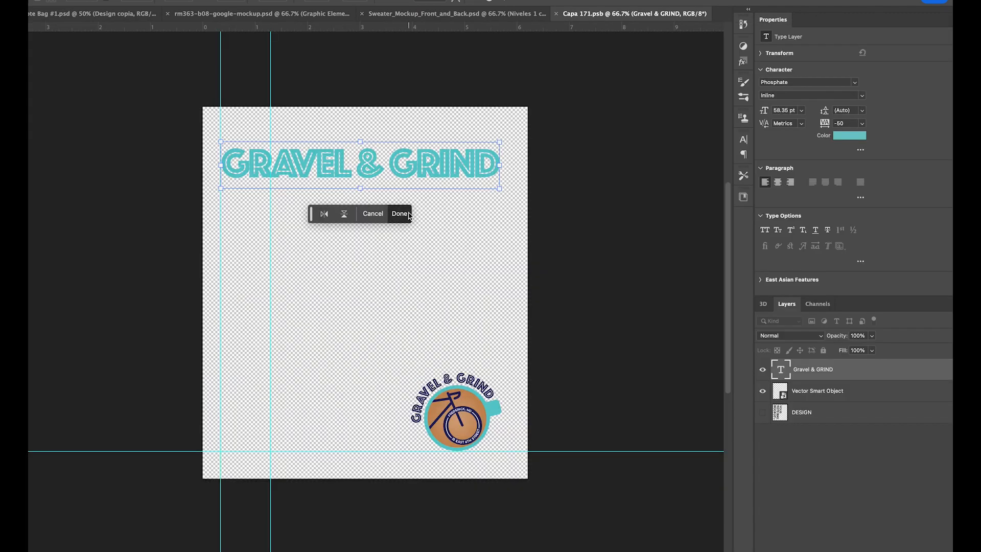
click(400, 214)
key(super+v)
Scale and position the pasted bicycle artwork to fill the tote design, with the rear wheel in the lower-left corner
drag(307, 521, 266, 406)
drag(502, 359, 540, 359)
drag(384, 304, 391, 347)
drag(66, 111, 44, 89)
drag(286, 245, 286, 262)
key(Return)
Hide the Gravel & GRIND lettering and the round bicycle logo, and save the tote design
click(762, 391)
click(763, 412)
click(652, 413)
key(super+s)
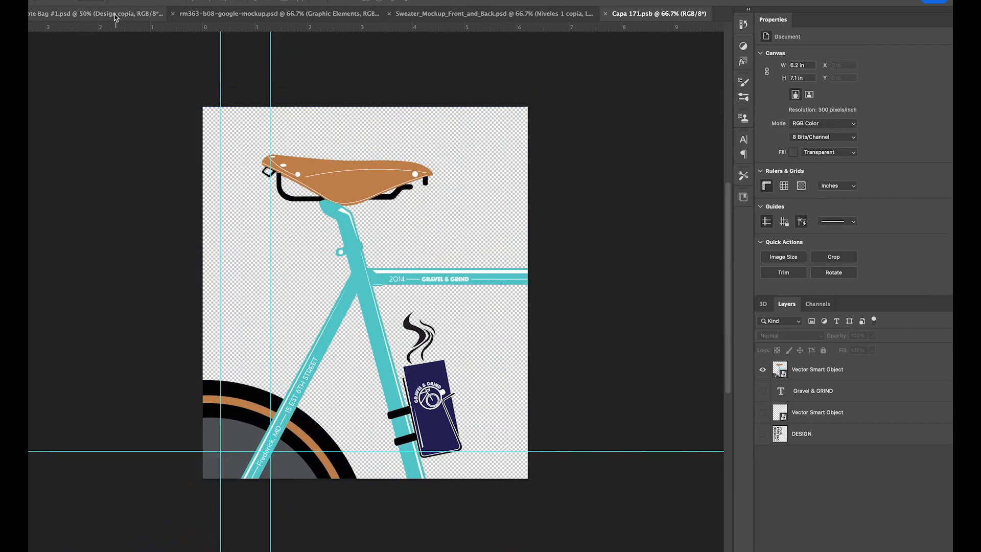
Return to the tote bag mockup and stretch the bicycle design to span the bag's full width
click(118, 14)
click(357, 373)
key(super+t)
click(587, 436)
click(308, 412)
key(super+t)
drag(265, 465, 254, 474)
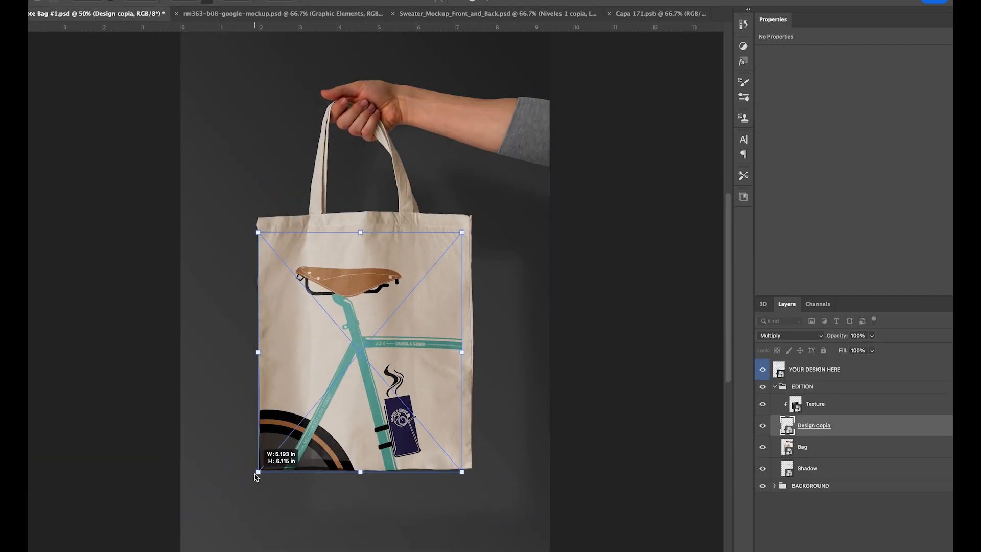
key(super+t)
drag(259, 351, 256, 351)
drag(462, 351, 472, 351)
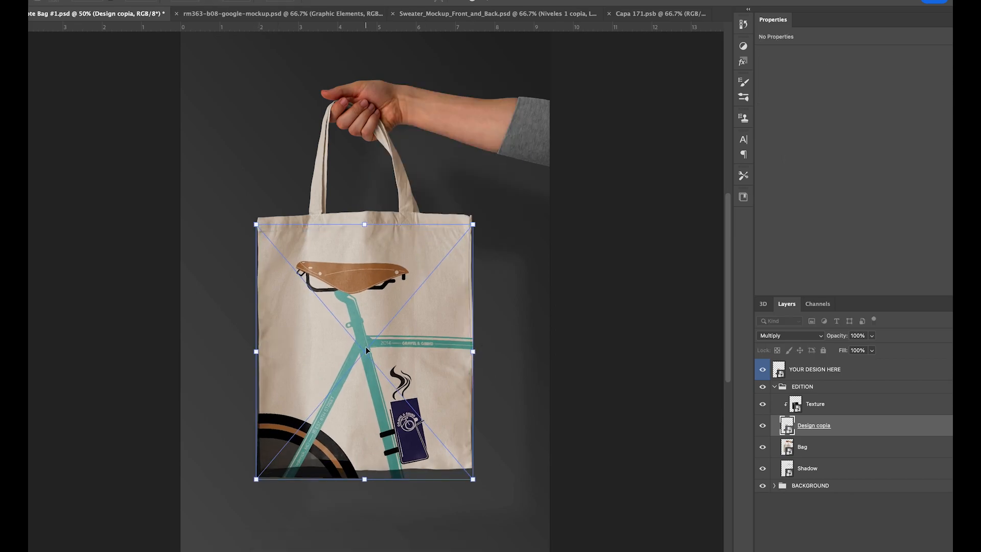
Raise the bicycle design on the tote bag and fine-tune its size to about 5.52 by 5.61 in, reaching the bag's lower edge
drag(366, 348, 366, 340)
click(404, 502)
key(super+t)
click(448, 185)
drag(474, 471, 476, 477)
click(405, 501)
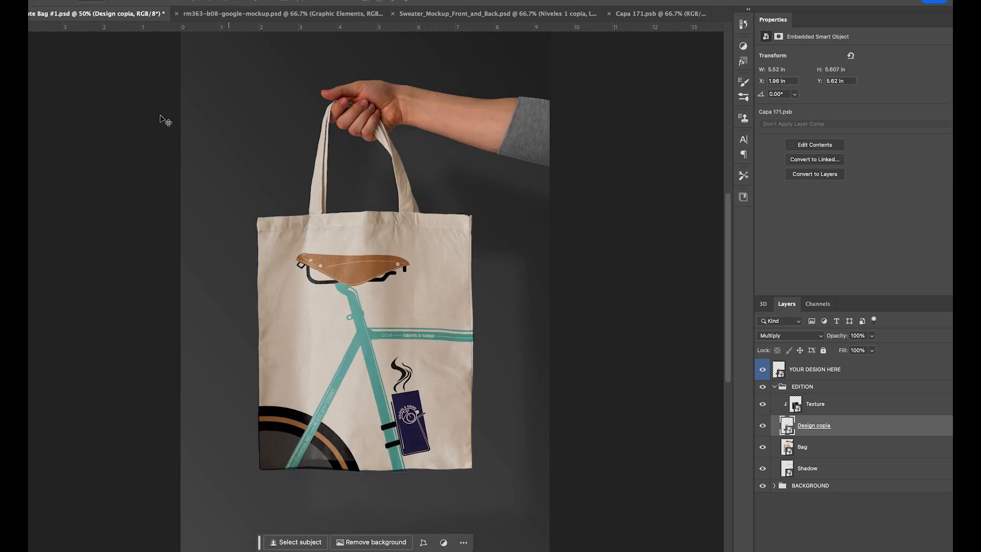
scroll(365, 291, up, 5)
scroll(327, 459, down, 5)
click(47, 78)
drag(205, 275, 230, 338)
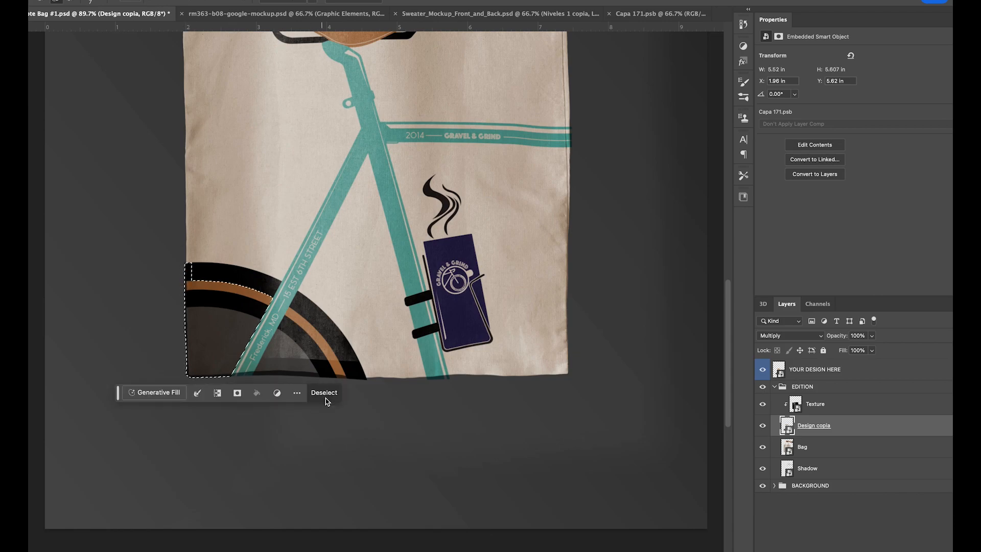
click(322, 393)
Rasterize the bicycle design, erase the parts spilling past the bag's lower edge, and save the mockup as Tote Bag #2.psd
scroll(233, 302, up, 5)
click(790, 336)
click(781, 335)
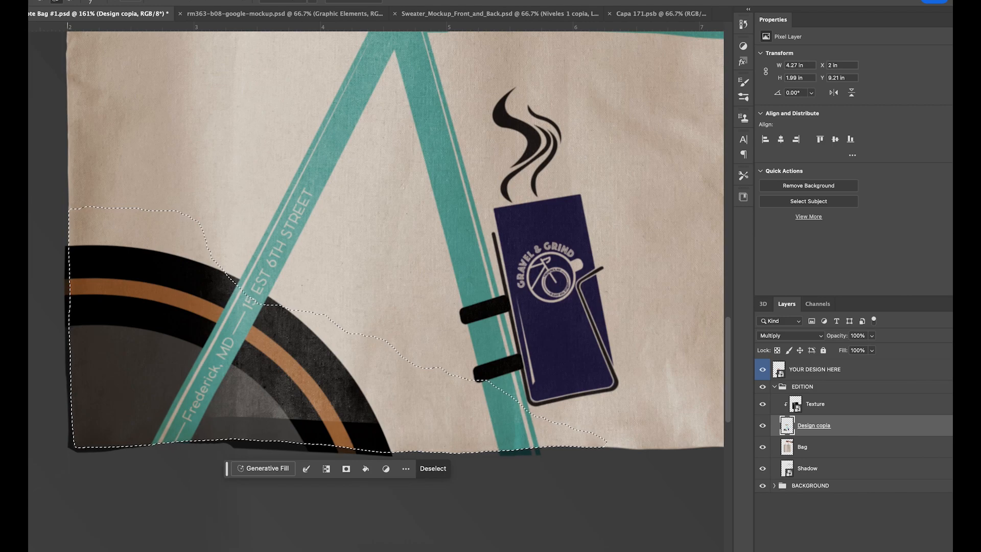
key(super+shift+i)
key(e)
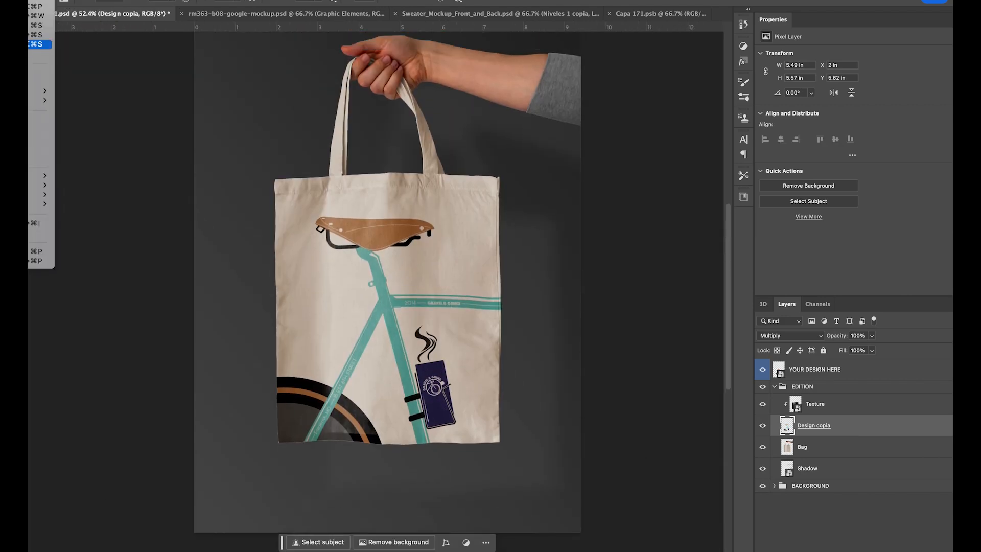
key(super+shift+s)
click(629, 291)
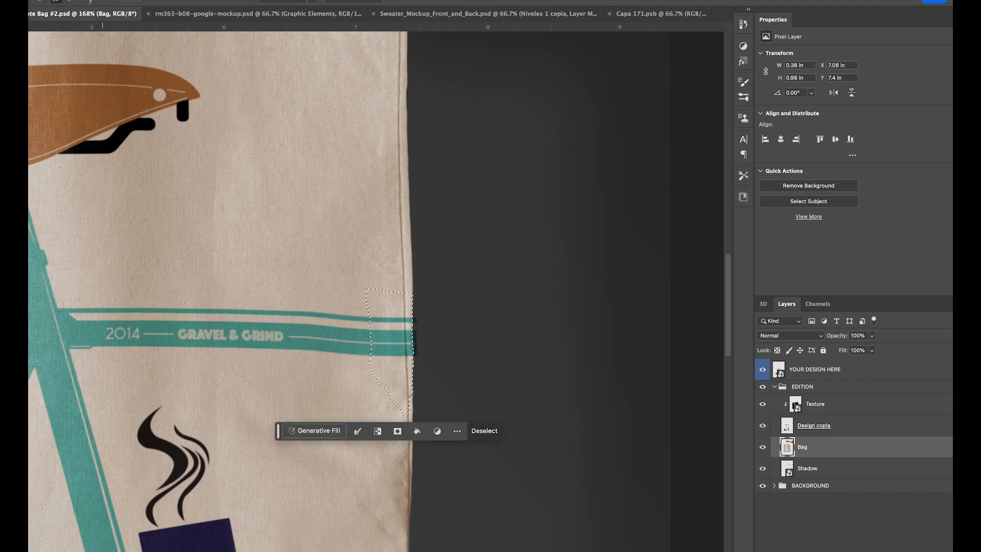
Erase the frame's top tube where it overhangs the tote bag's side edge, and close the tote mockup
key(e)
click(814, 426)
scroll(367, 292, up, 5)
click(38, 0)
click(46, 0)
drag(456, 328, 454, 391)
click(39, 0)
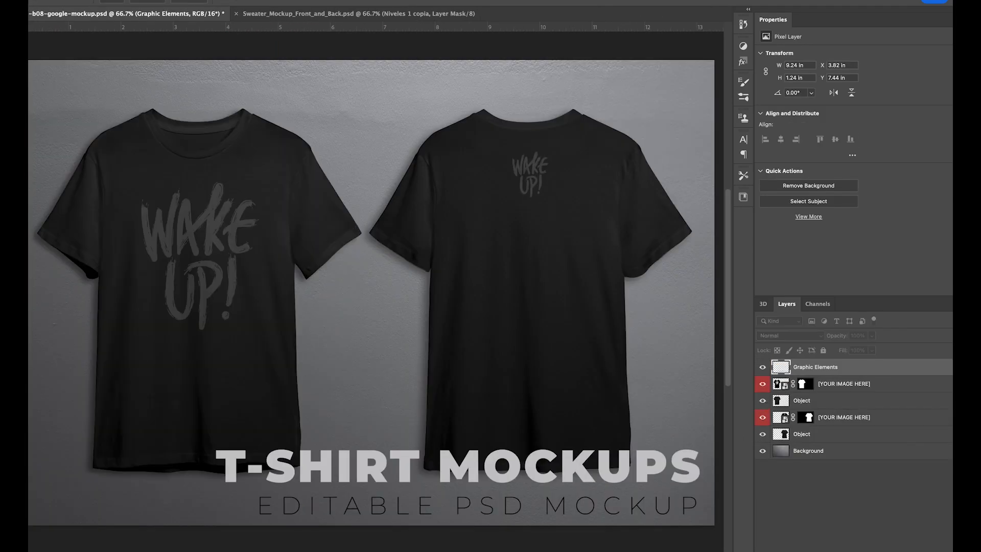
Replace the front T-shirt's WAKE UP! graphic and black background with the round logo from Gravel and Grind logo FINAL.ai on the chest
click(762, 451)
click(763, 450)
double_click(781, 384)
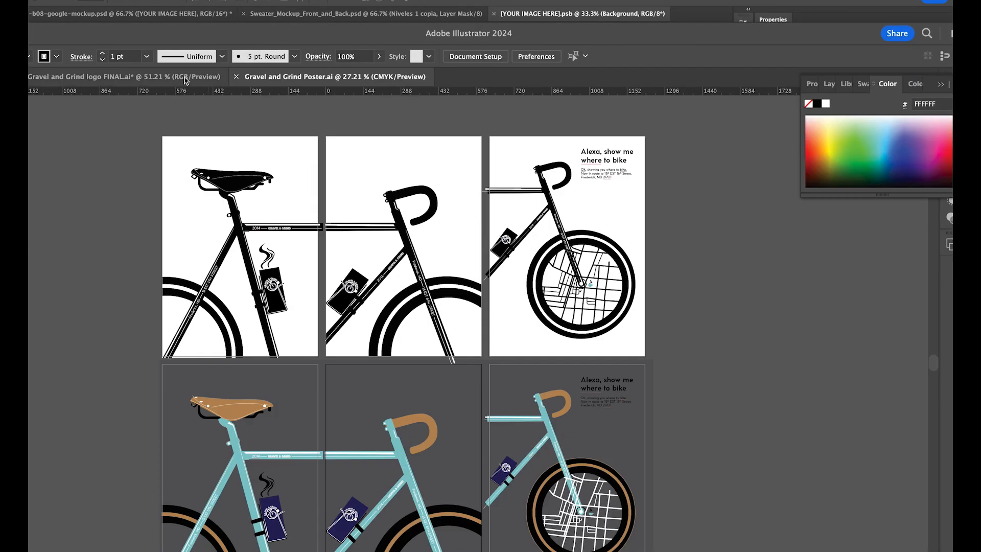
click(185, 77)
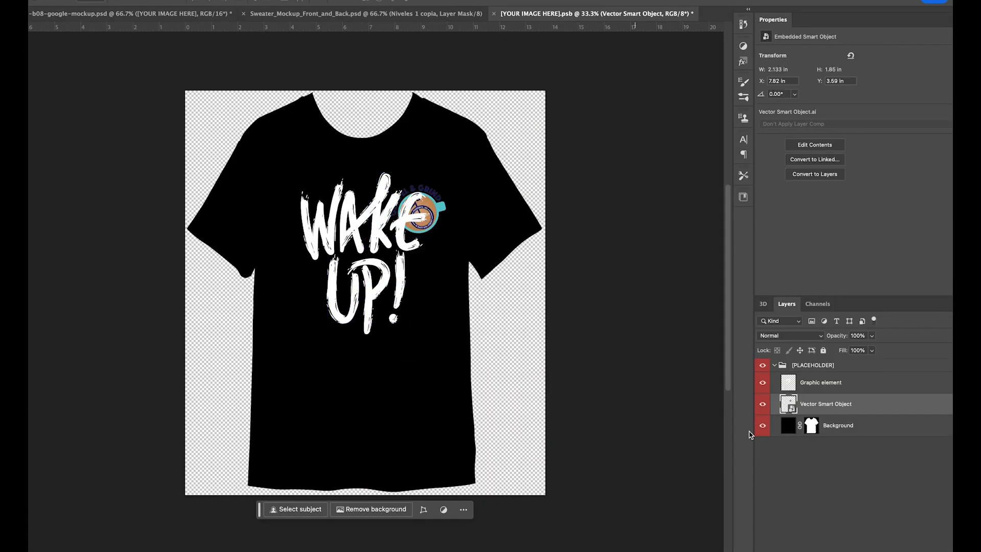
click(763, 425)
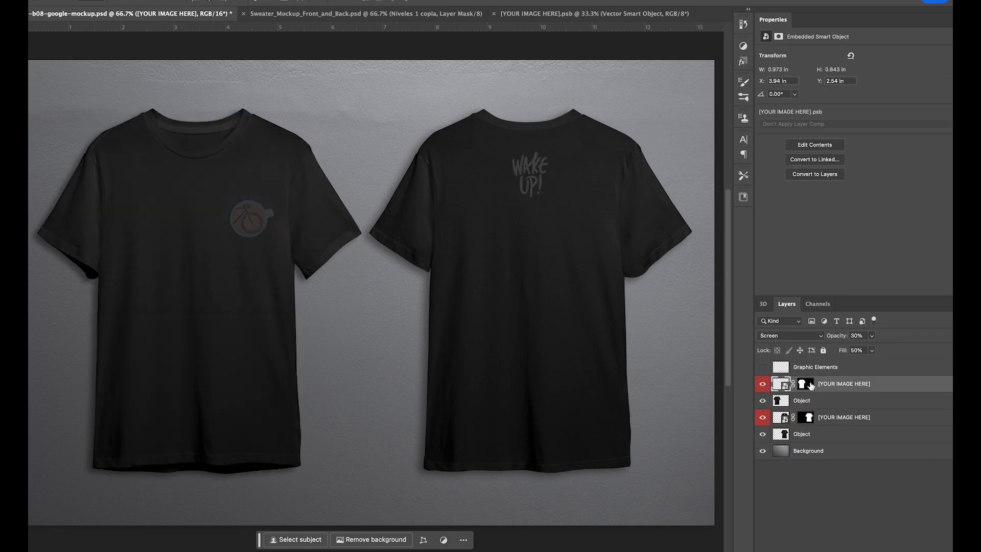
Try the front logo in Overlay mode at 100% opacity, adjust its fill, and lighten the front shirt object
click(789, 335)
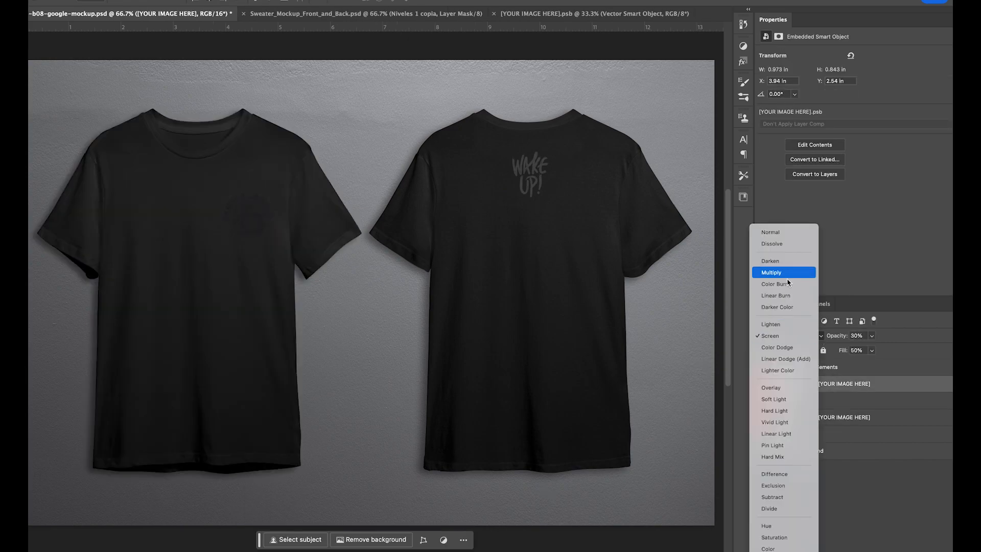
click(785, 387)
click(797, 336)
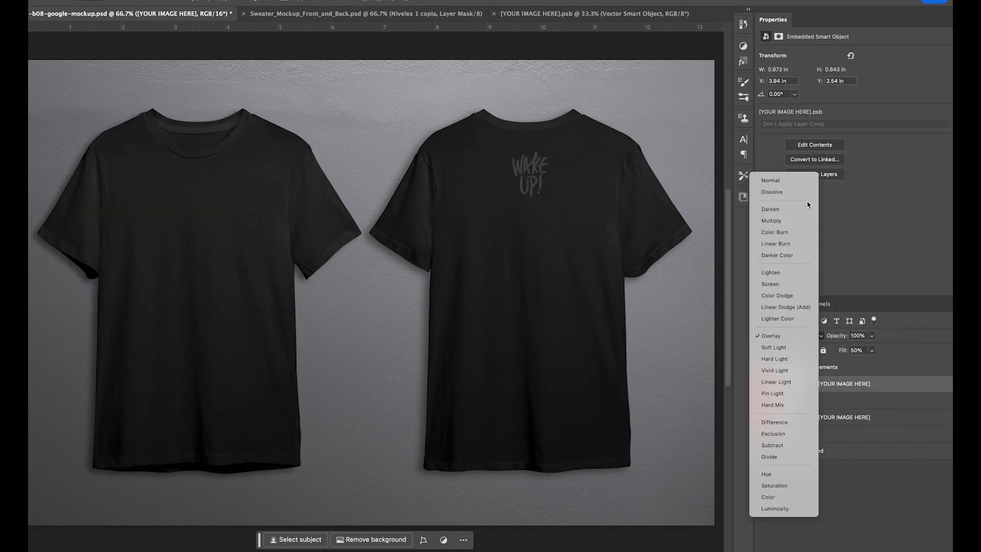
click(871, 350)
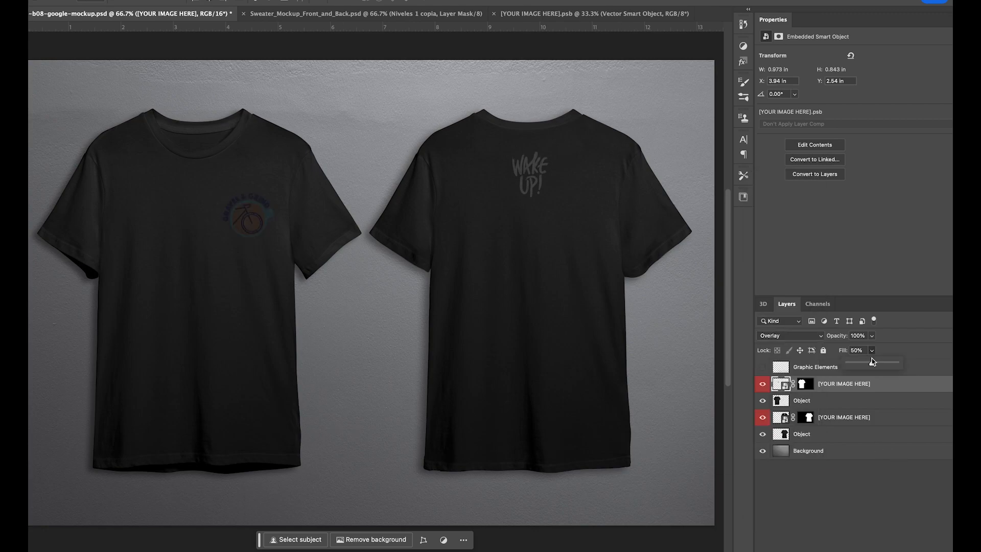
click(808, 400)
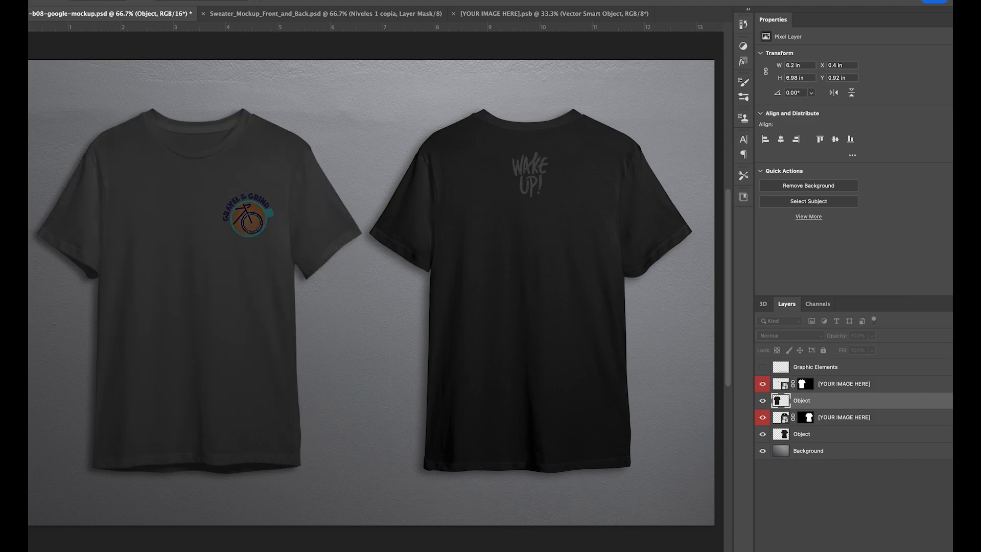
Swap the front logo for the version with white lettering, set its layer to Normal at 100% opacity, and reduce its fill
double_click(782, 384)
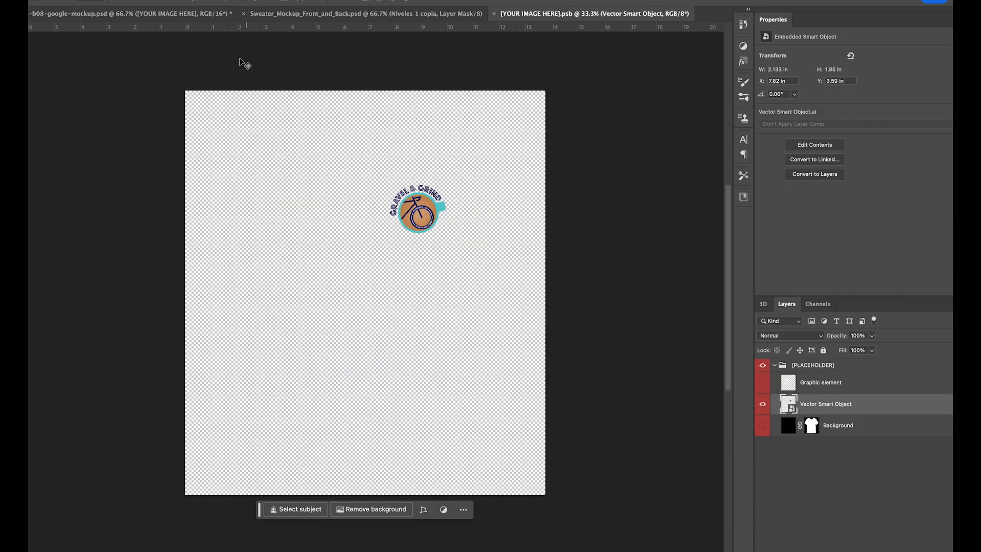
click(136, 14)
click(790, 336)
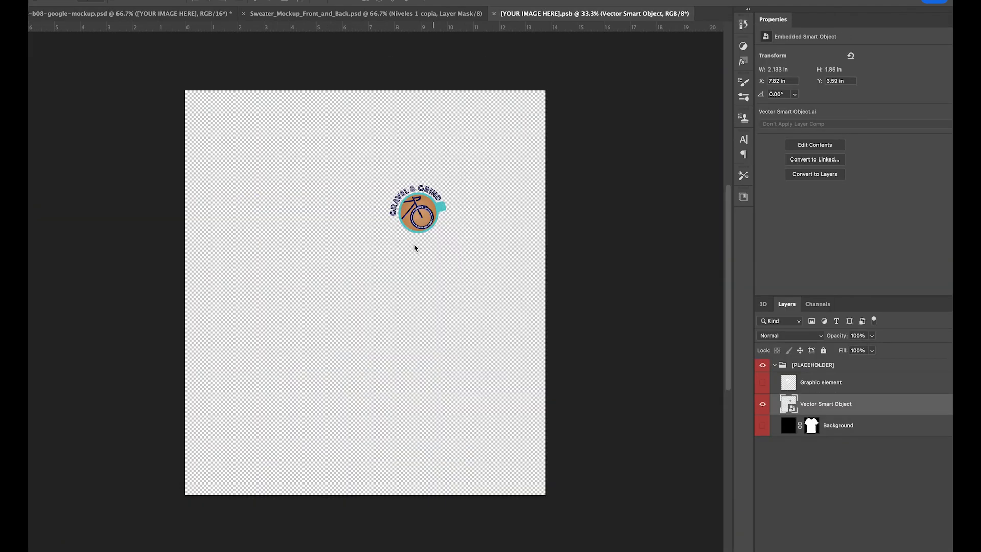
drag(416, 246, 418, 217)
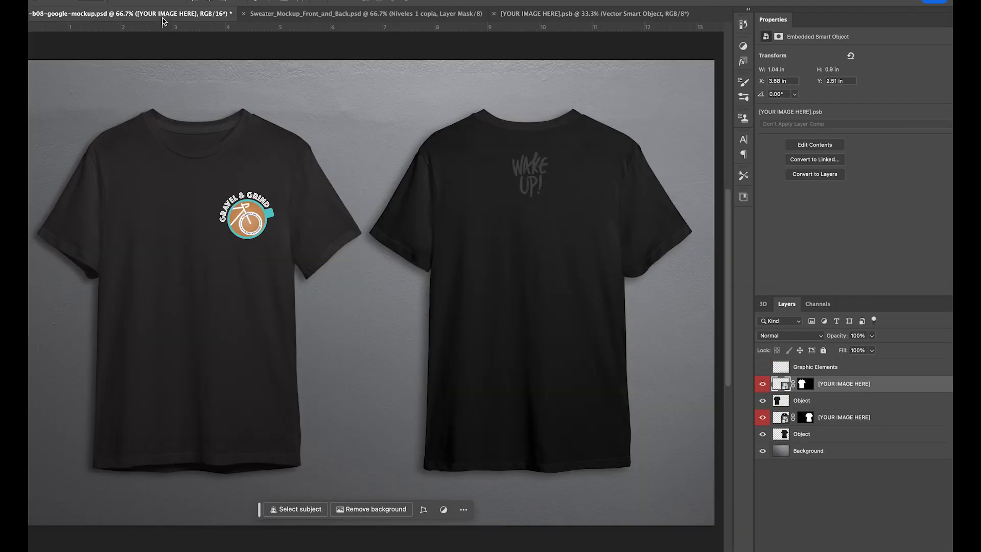
drag(874, 350, 861, 350)
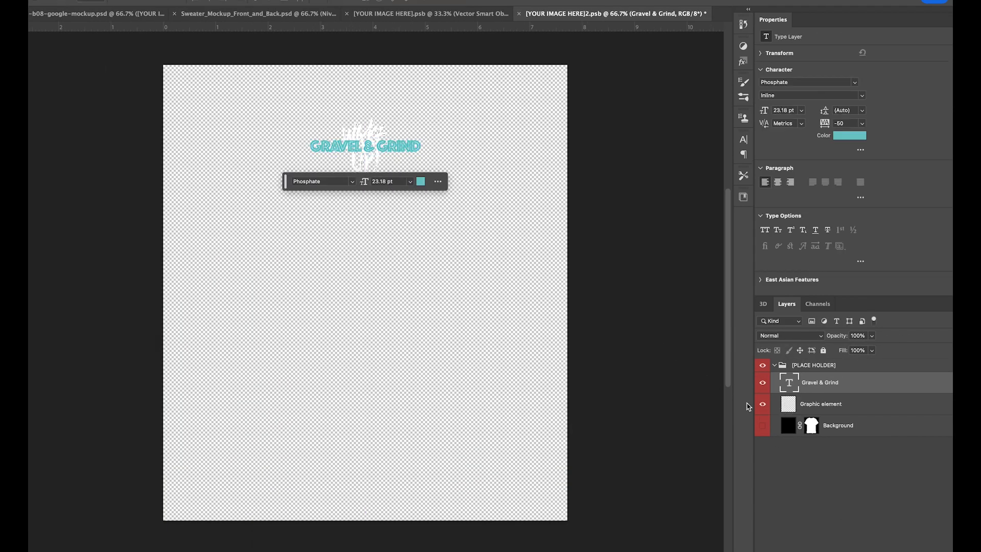
Replace WAKE UP! on the shirt's back with teal GRAVEL & GRIND lettering, set its fill to 90%, and change its blend mode
click(146, 18)
drag(876, 367, 894, 364)
click(789, 335)
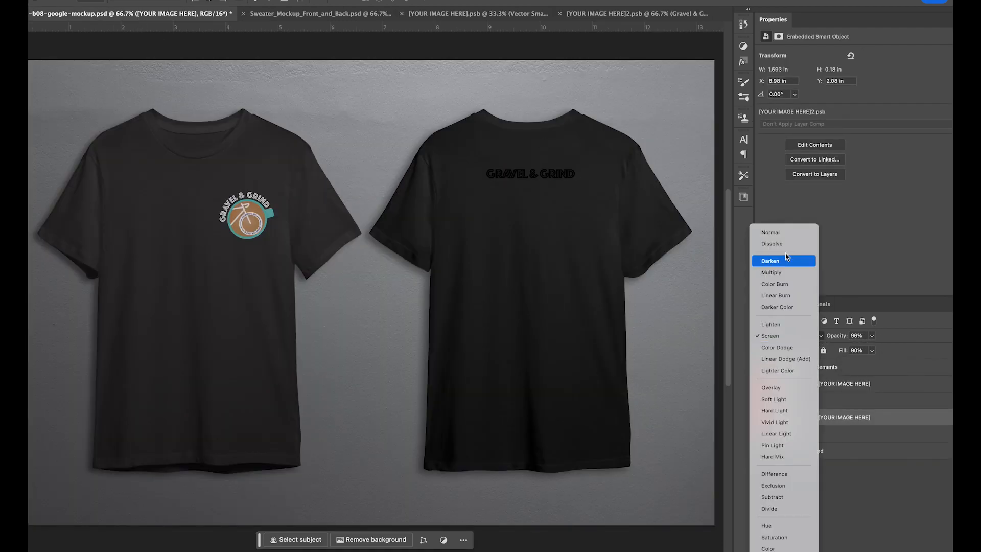
click(785, 398)
Lighten the back shirt object and set the back lettering layer to Normal at 70% opacity
click(801, 434)
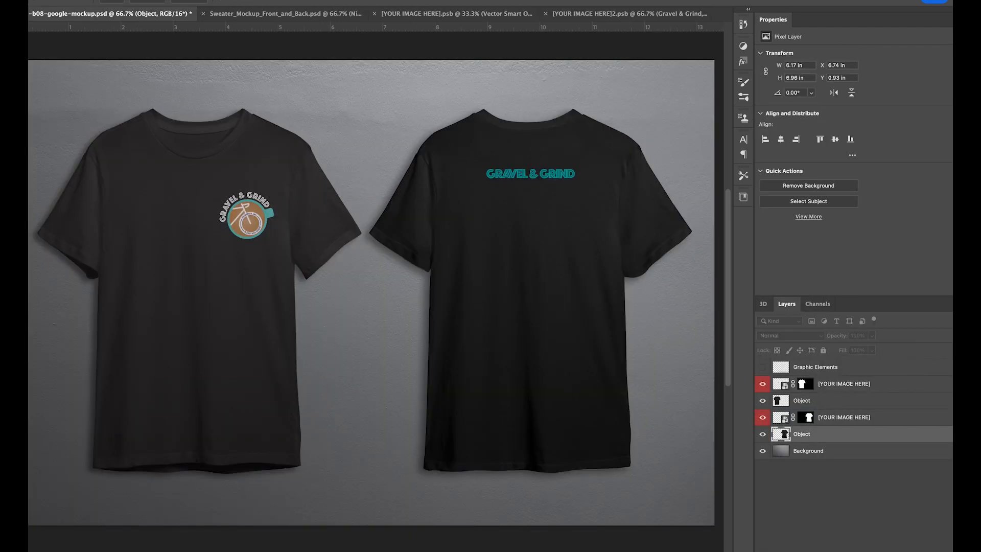
key(Return)
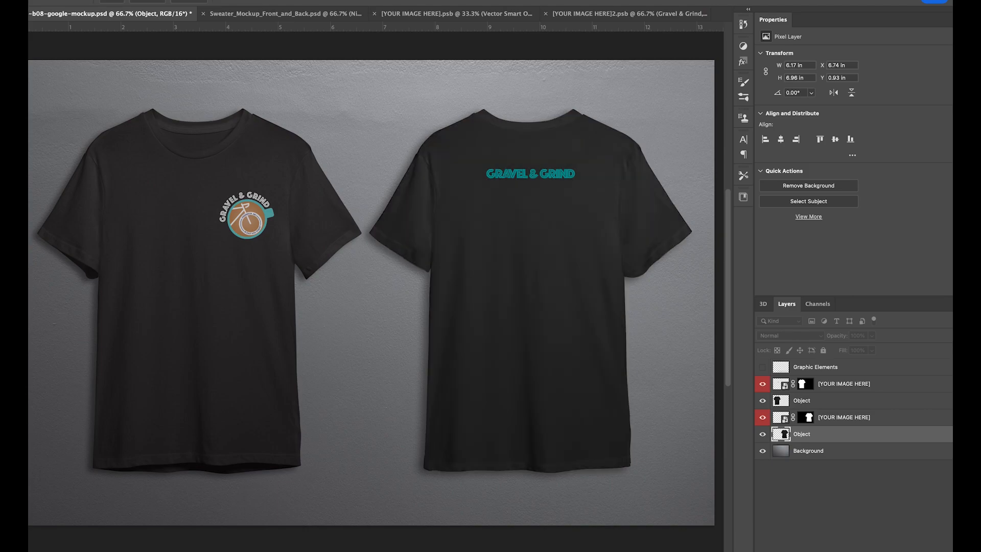
click(814, 417)
click(812, 336)
click(782, 158)
Save the T-shirt mockup in Photoshop format under a new name ending in T-Shirt.psd
key(super+shift+s)
text(Gra)
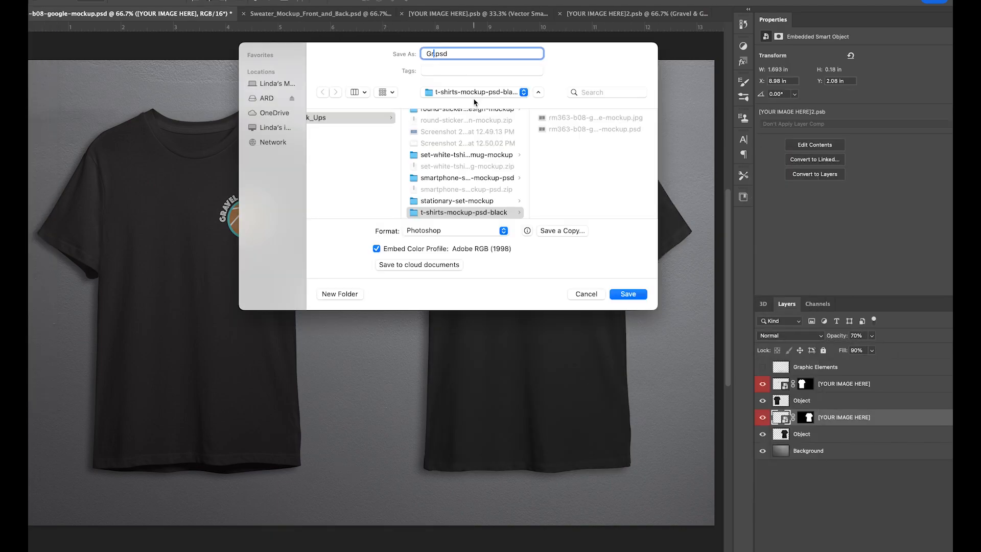
click(628, 294)
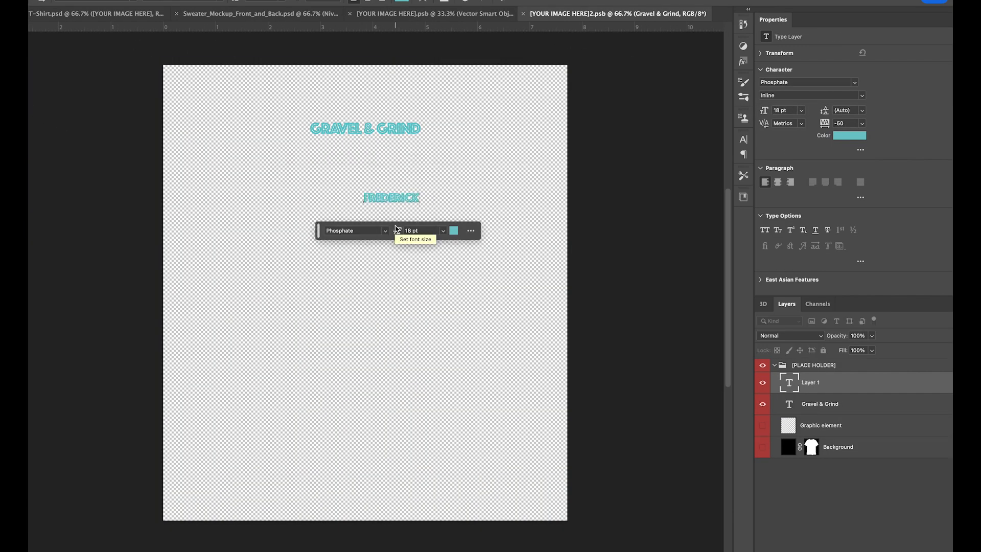
Add "Frederick, MD" in Cocomat Regular at 13.38 pt, centered just below the GRAVEL & GRIND lettering in the back artwork
click(357, 228)
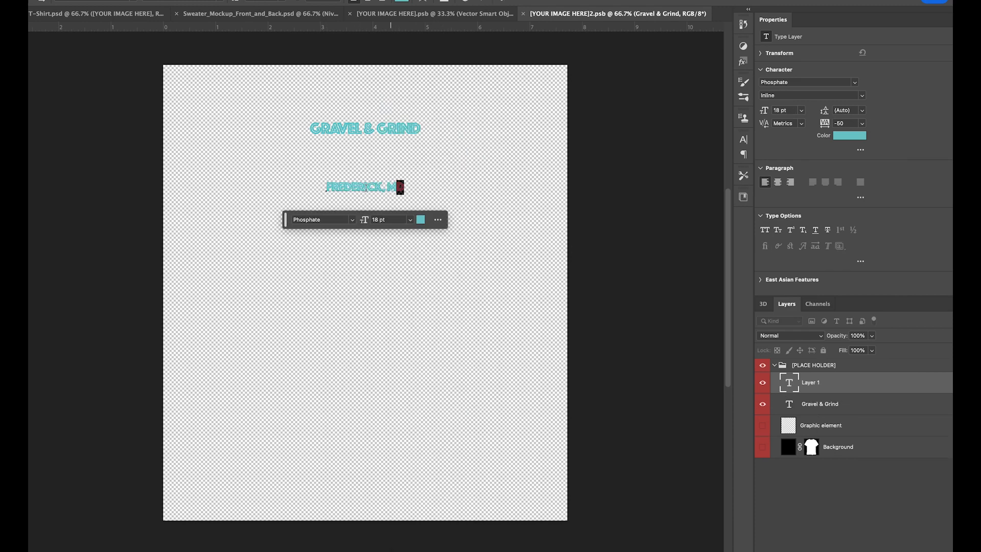
key(ctrl+a)
click(352, 219)
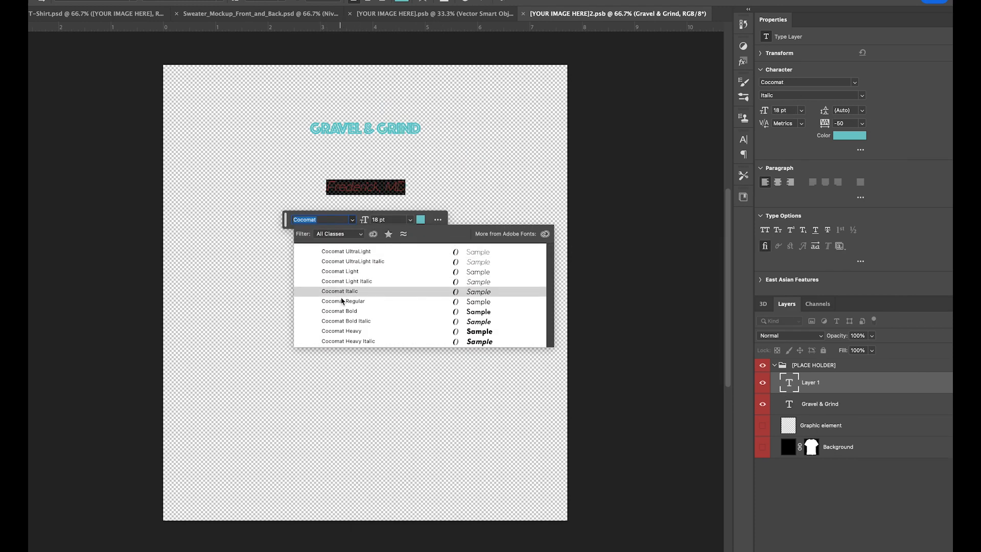
drag(365, 188, 360, 153)
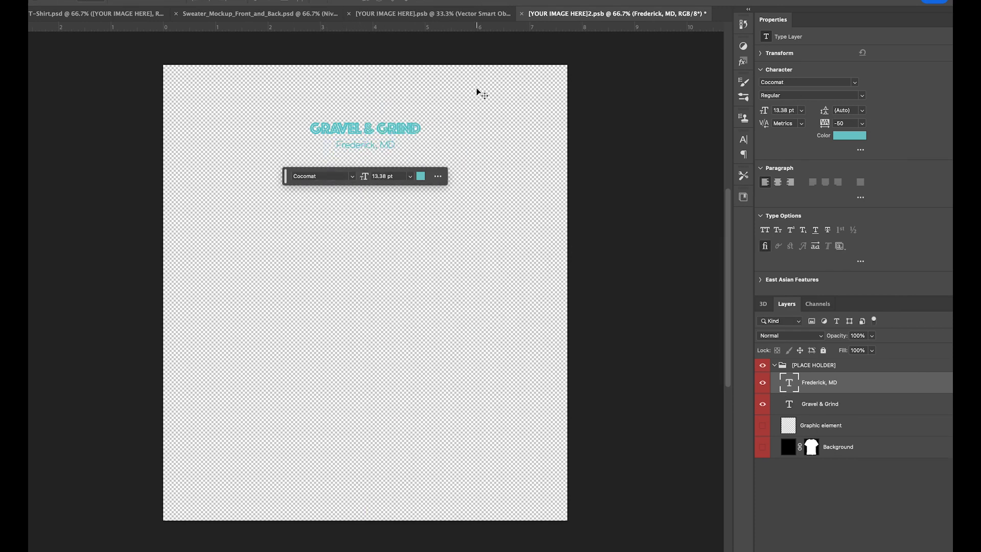
Recolor the back's GRAVEL & GRIND lettering white, update the T-shirt mockup, and save it
click(98, 13)
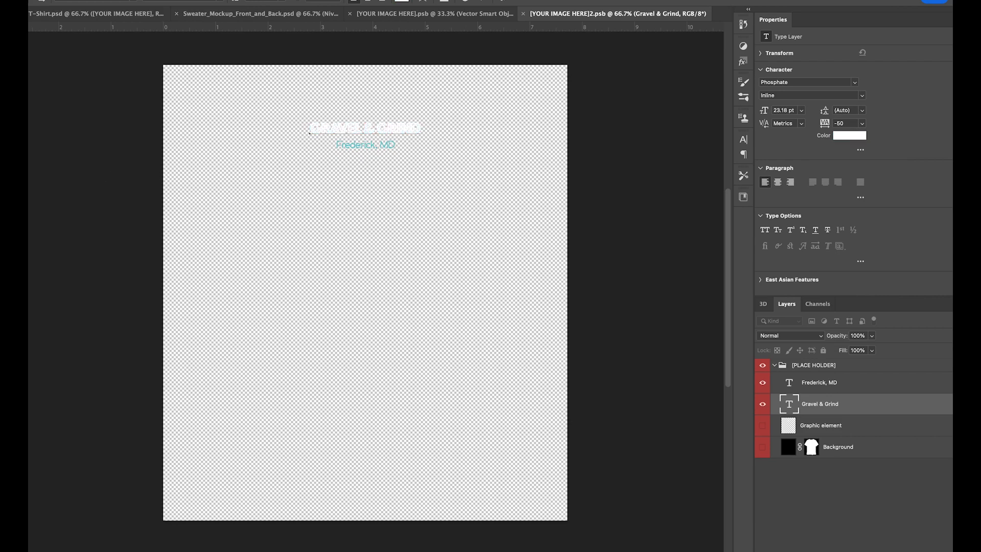
click(136, 16)
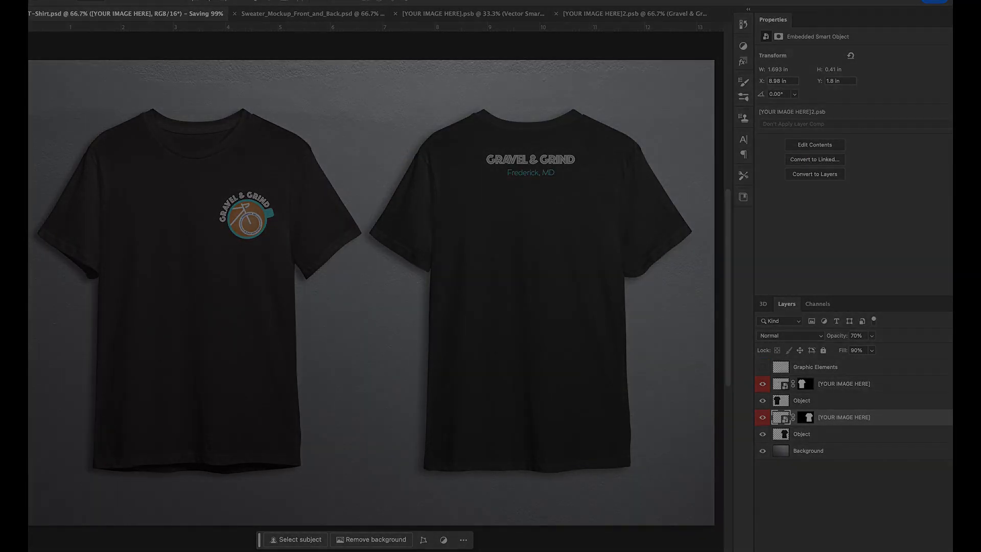